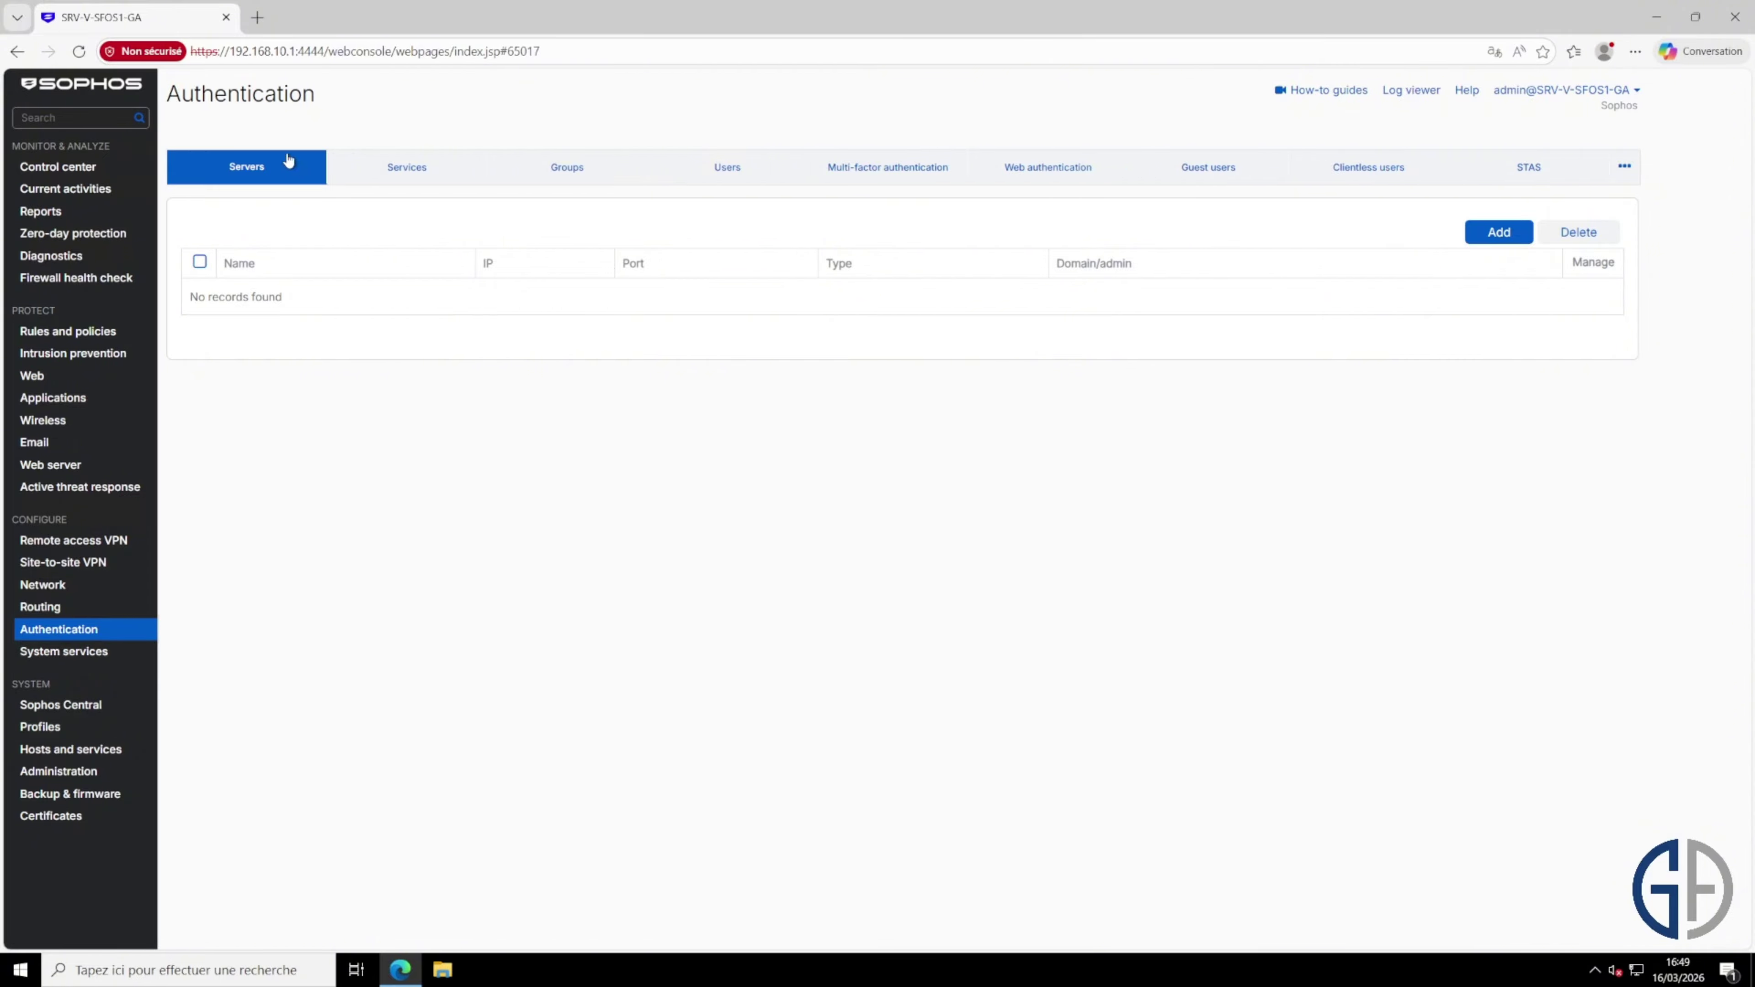
Step: Add a new AD server named SRV-V-AD1-GA with server IP 192.168.10.5
left_click(1498, 232)
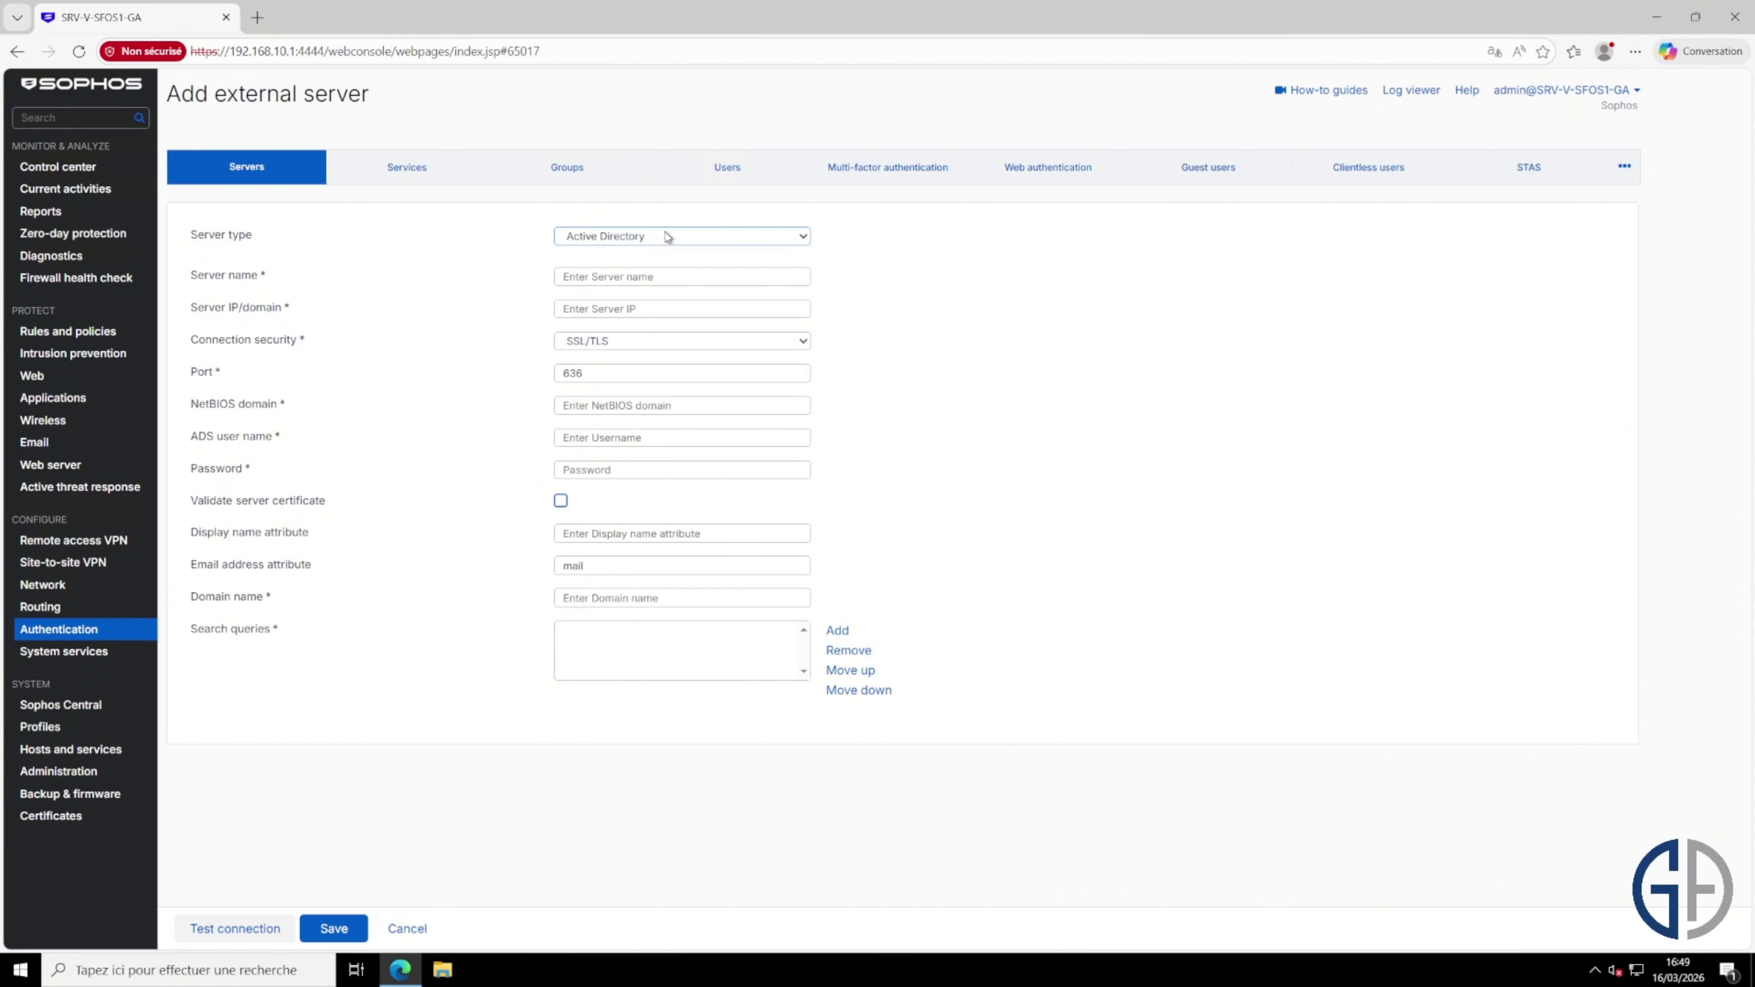
left_click(700, 277)
type("SRV-V-")
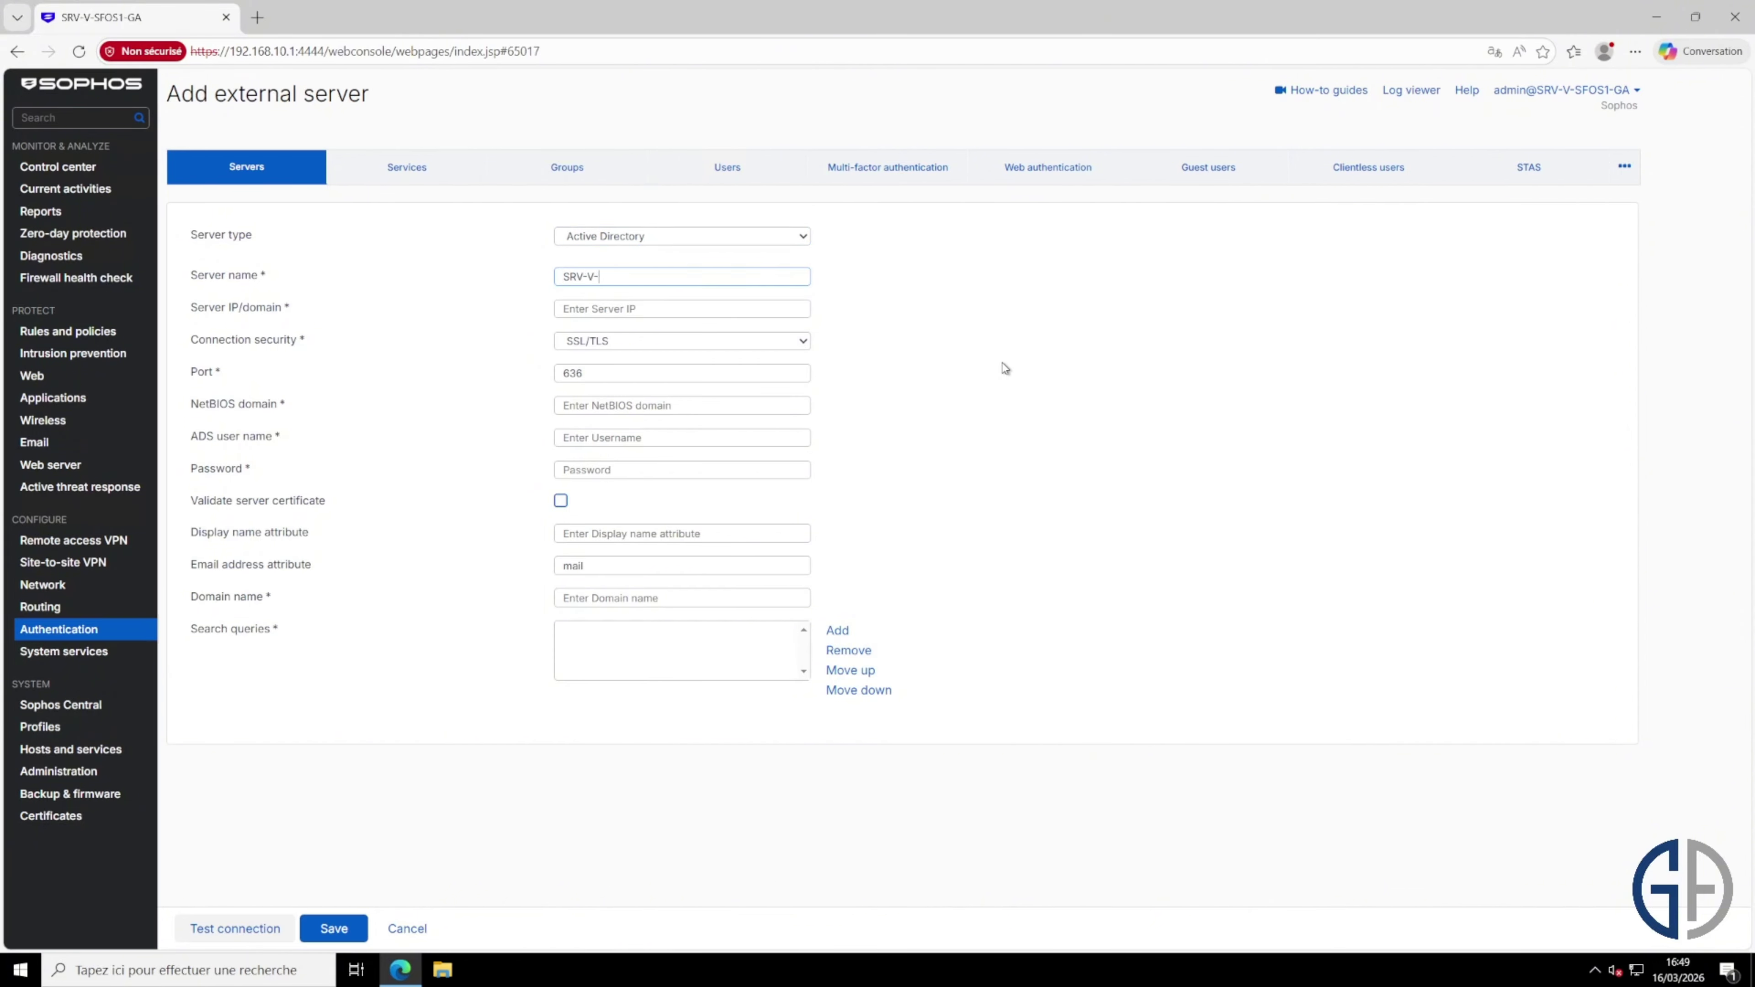
type("AD1-GA")
key("Tab")
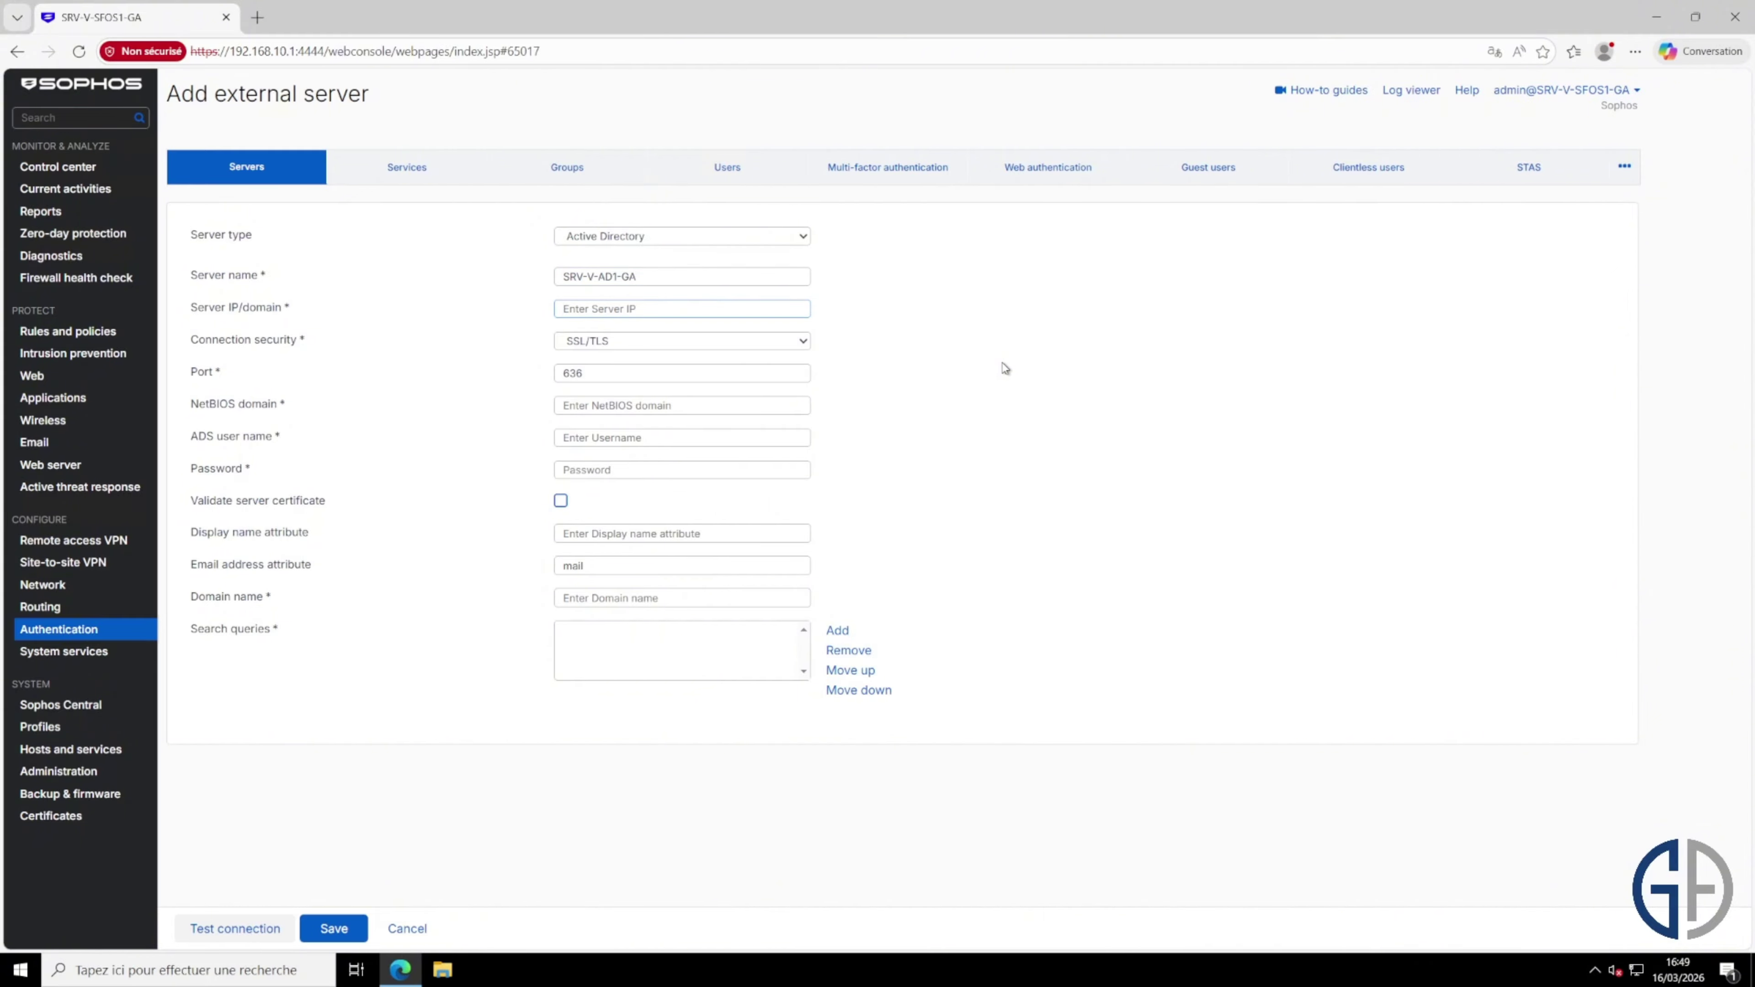
type("192.168.10.5")
Step: Switch connection security to Plaintext, keep port 389, and enter NetBIOS domain GEEK-ADVISOR
left_click(803, 343)
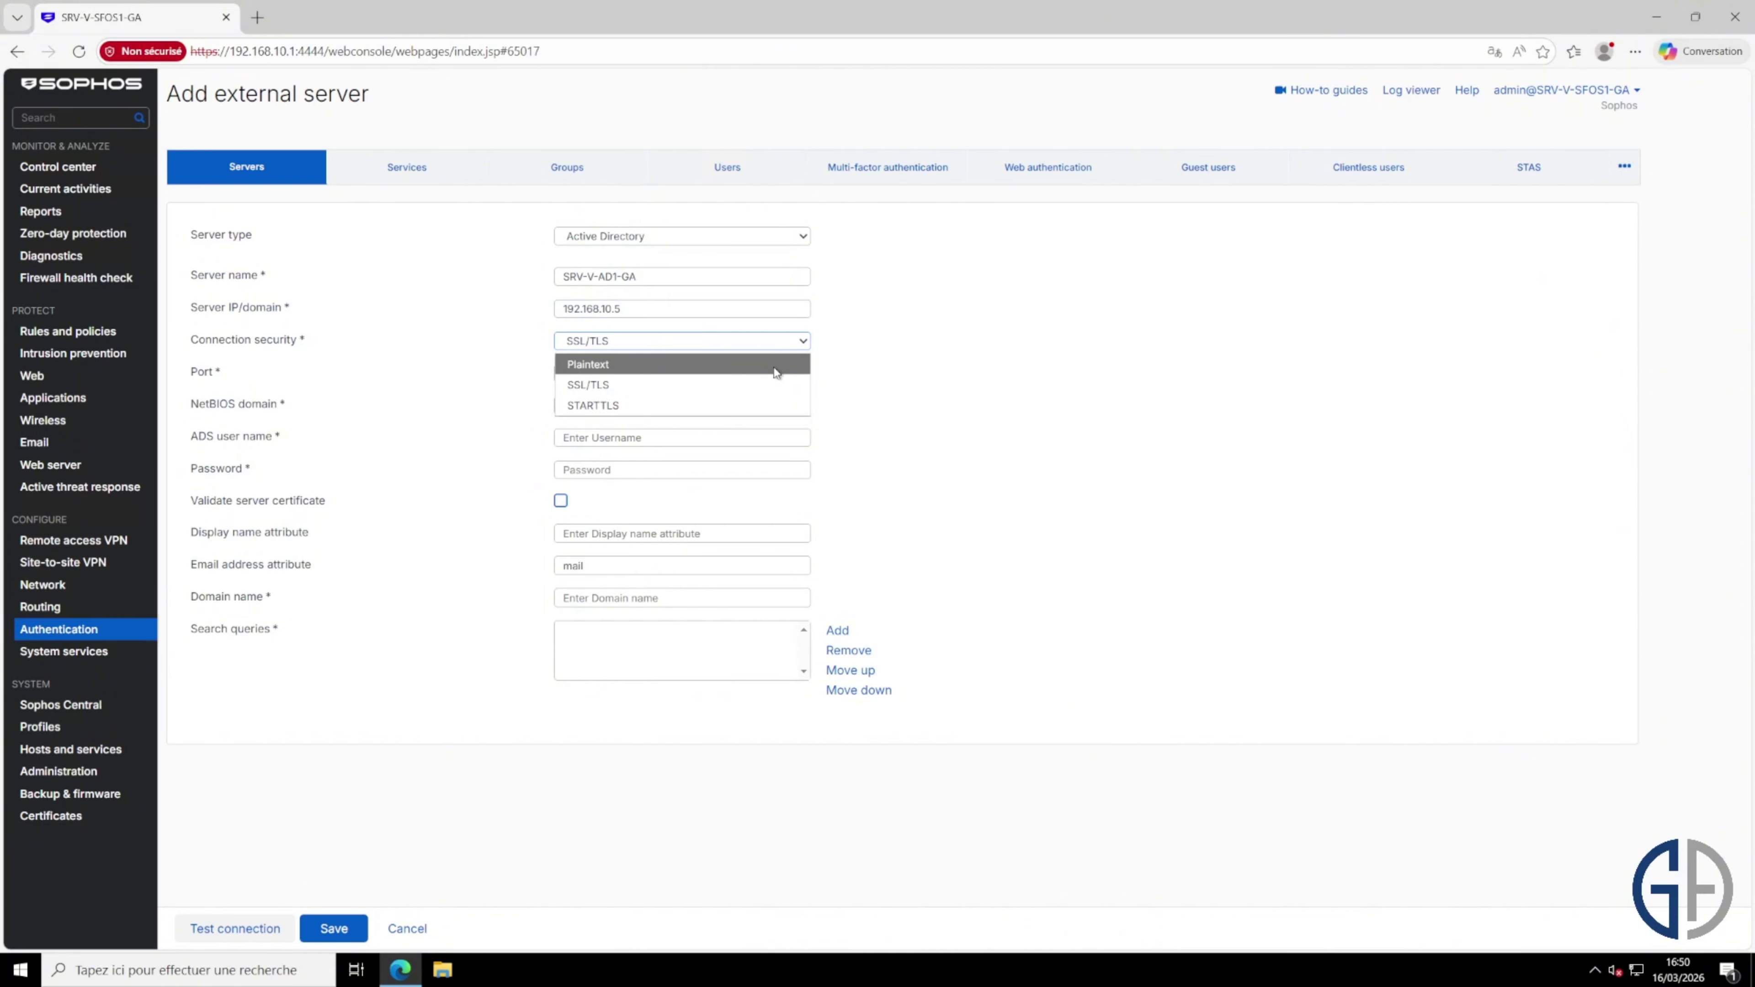
left_click(774, 369)
left_click_drag(677, 373, 547, 377)
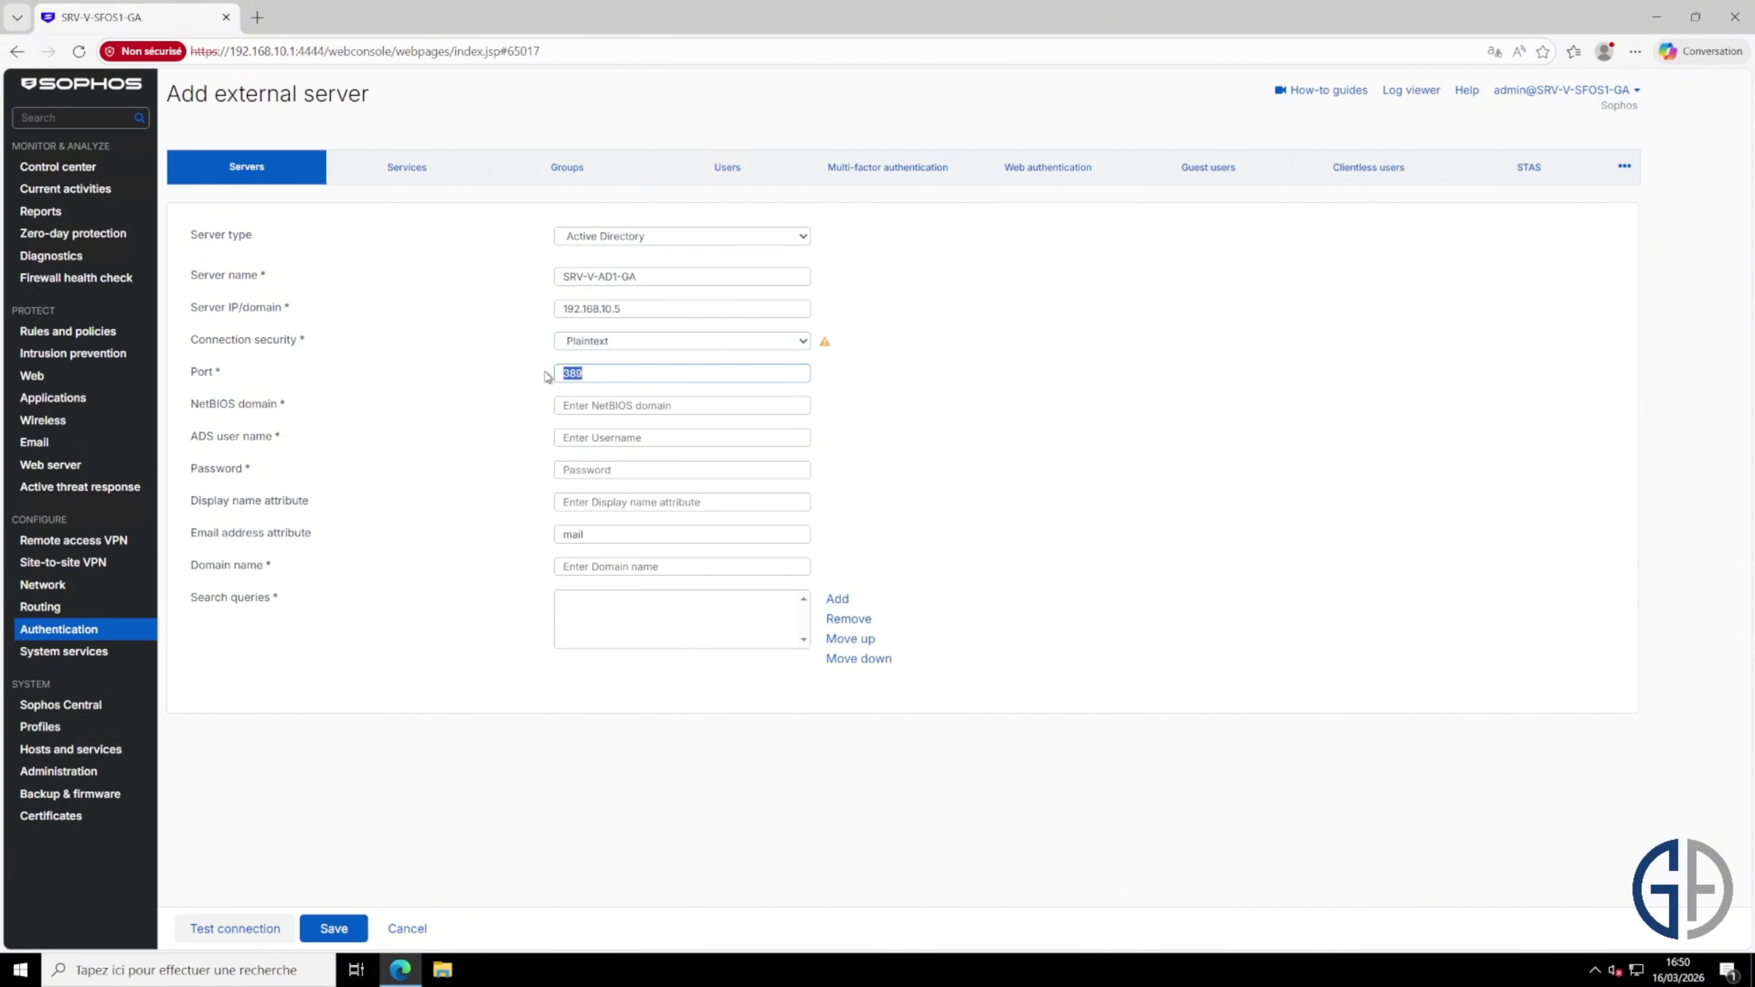
left_click(833, 347)
mouse_move(823, 343)
left_click(690, 408)
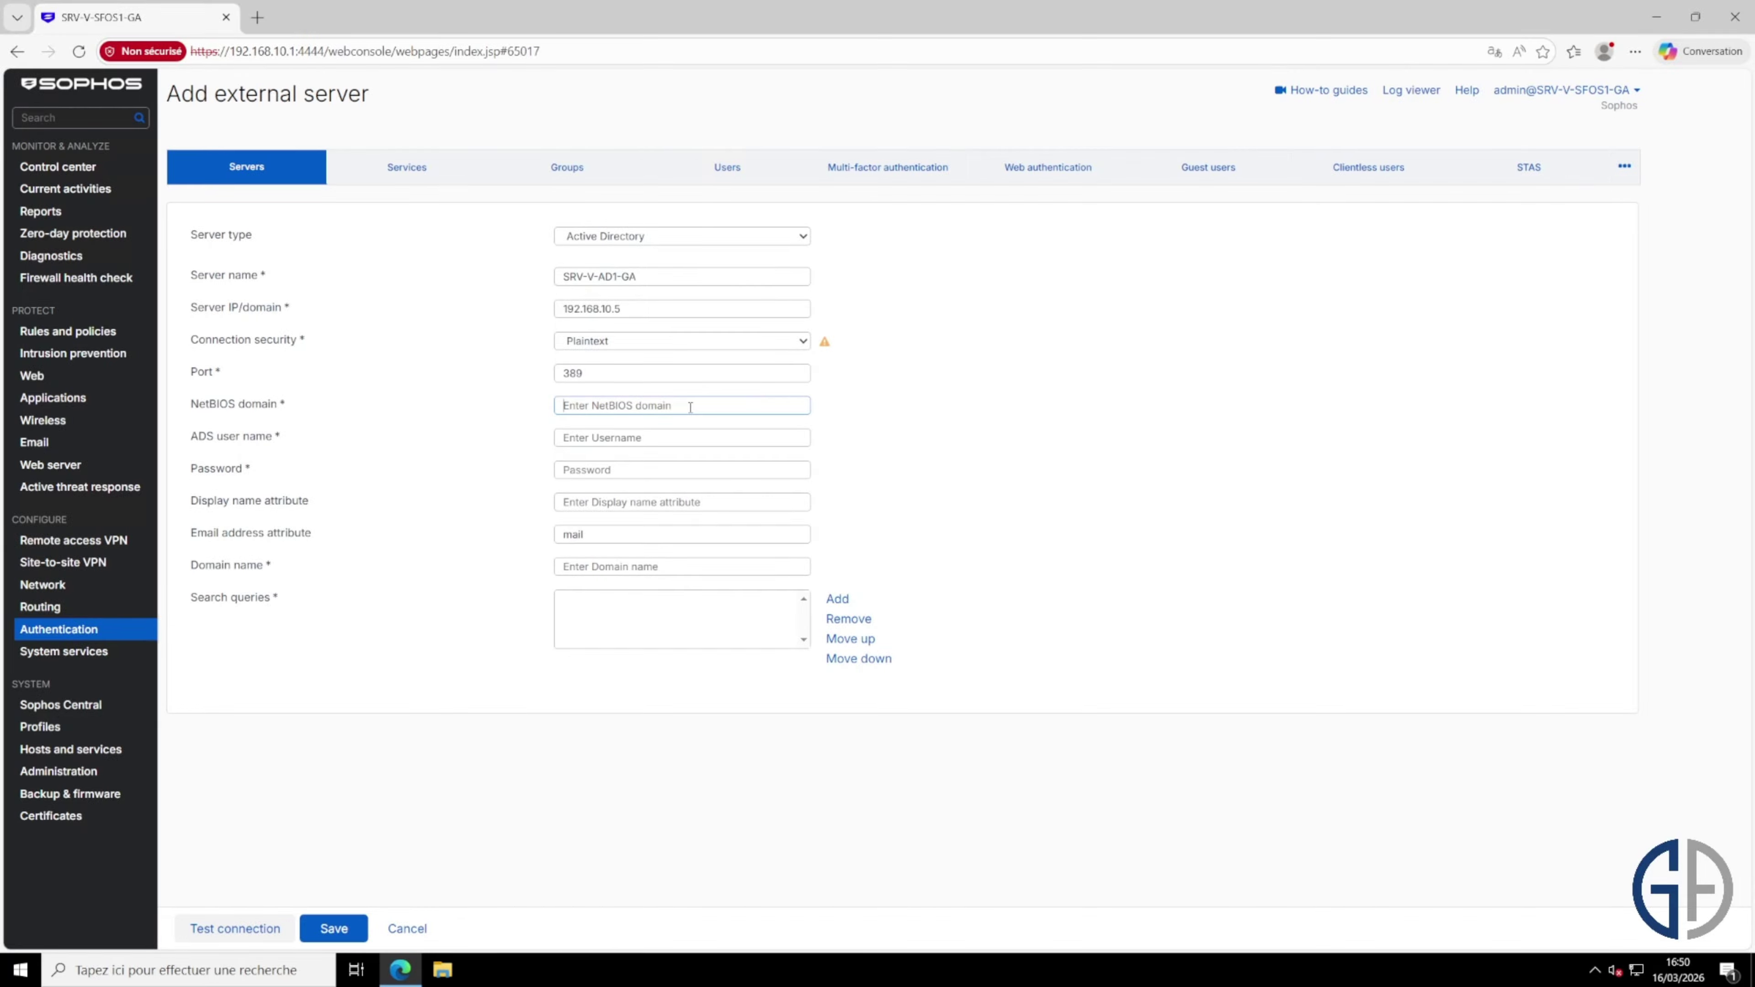
type("GEEK-ADVISOR")
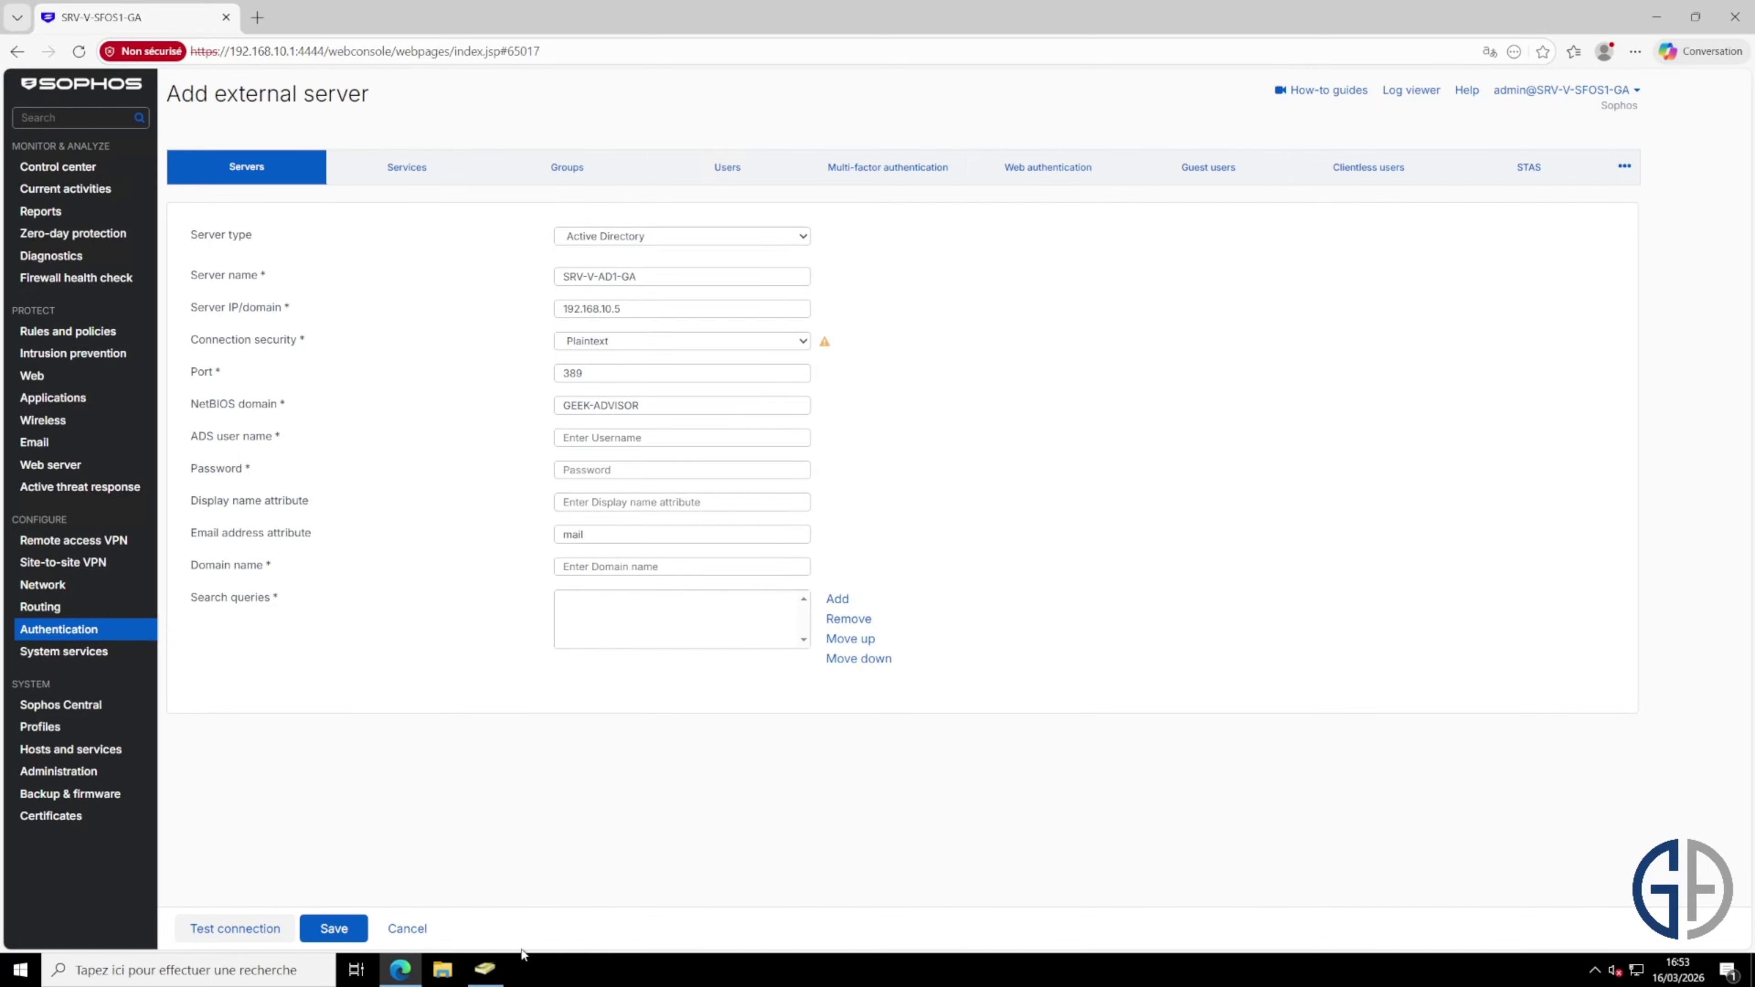
Step: In Utilisateurs, start a new user named sophos with logon name sophos_auth
mouse_move(488, 972)
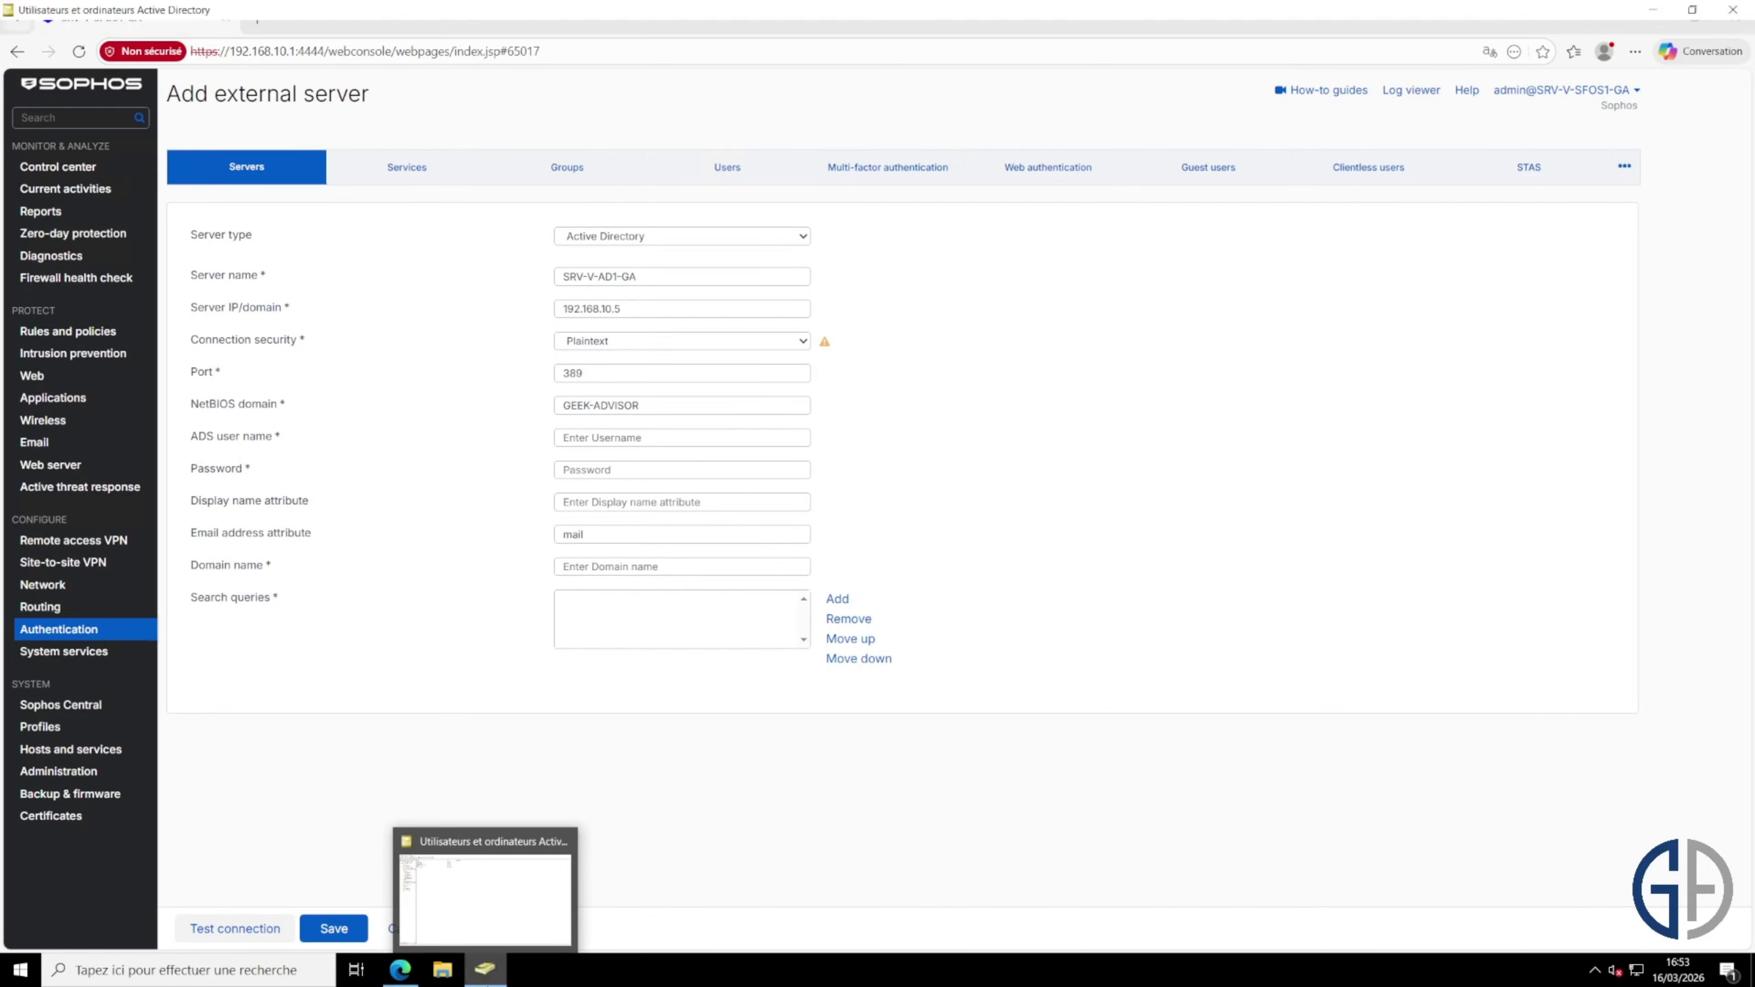
left_click(485, 899)
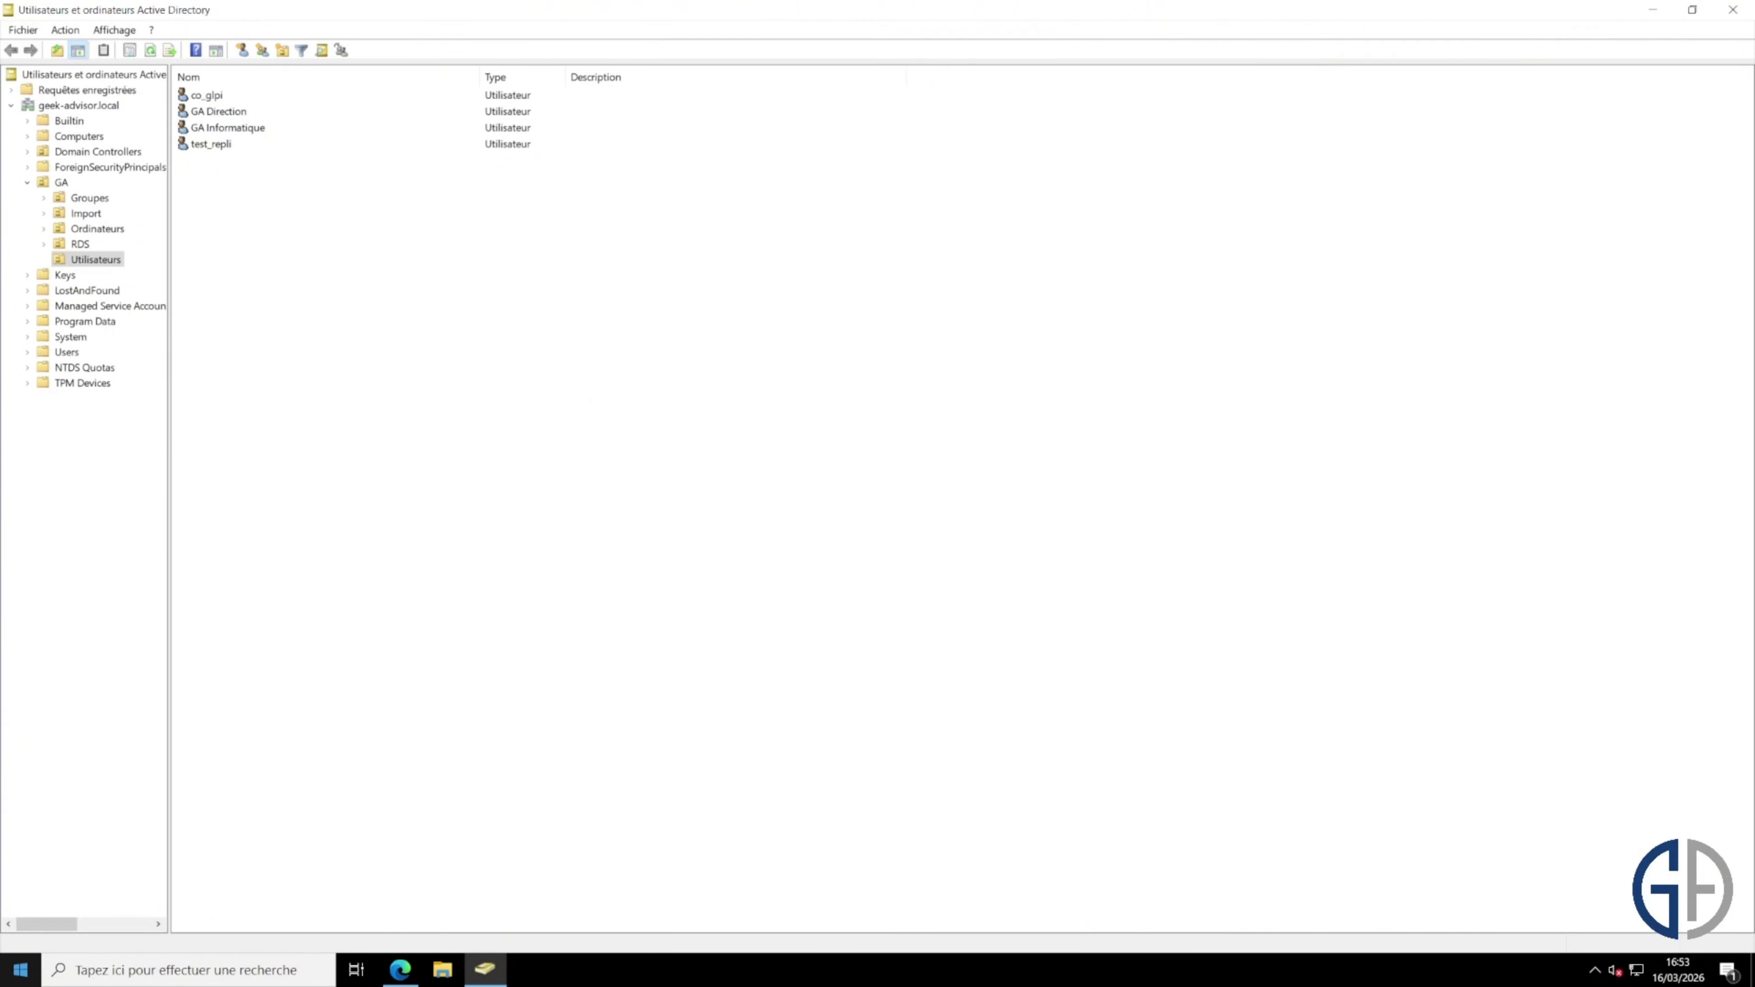
key("super")
key("Escape")
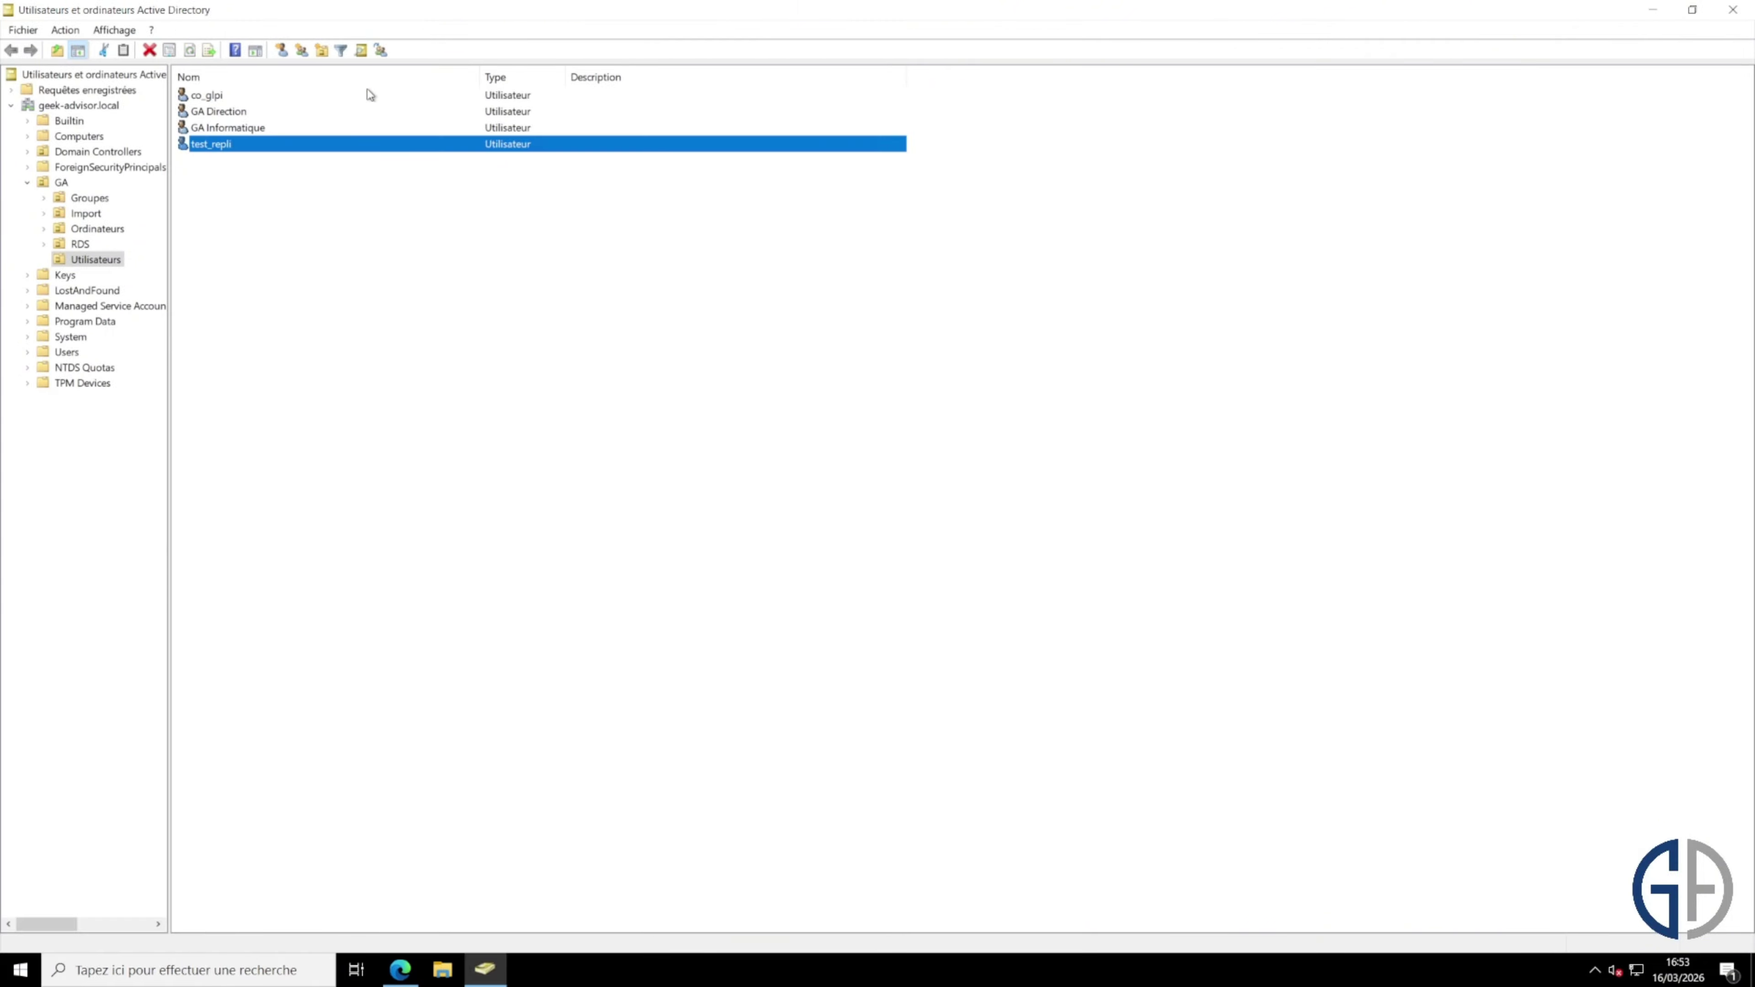
left_click(333, 220)
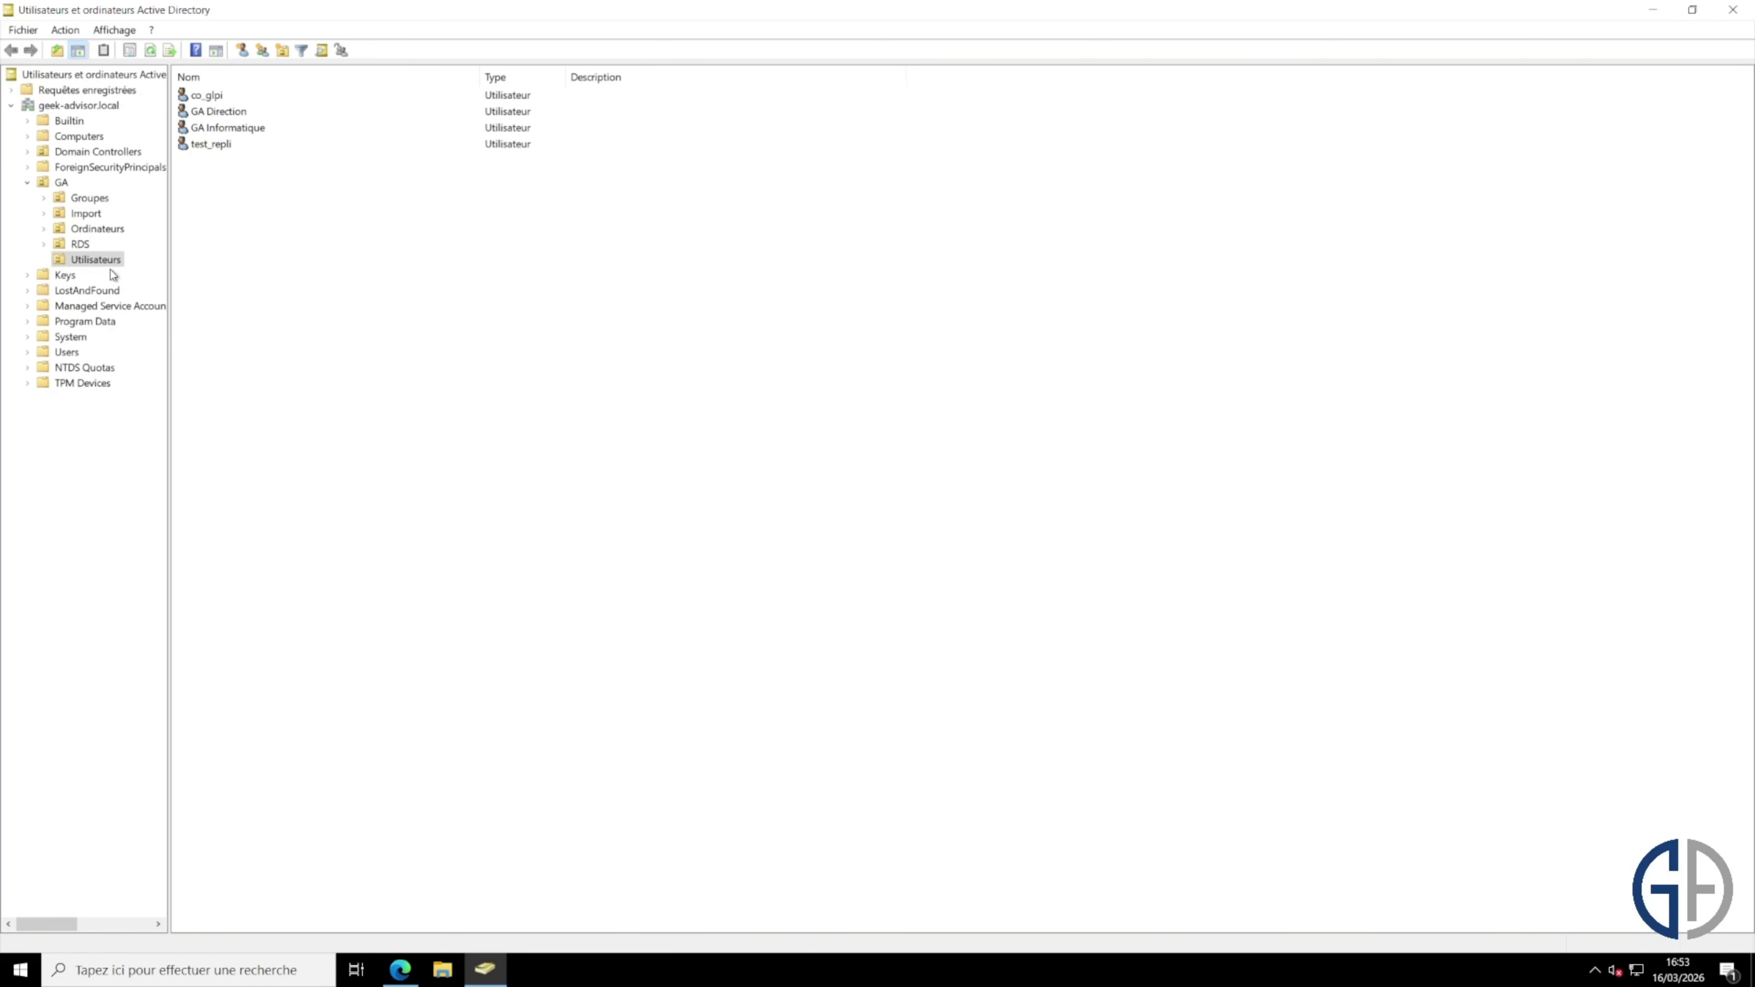
right_click(247, 256)
mouse_move(332, 325)
left_click(576, 496)
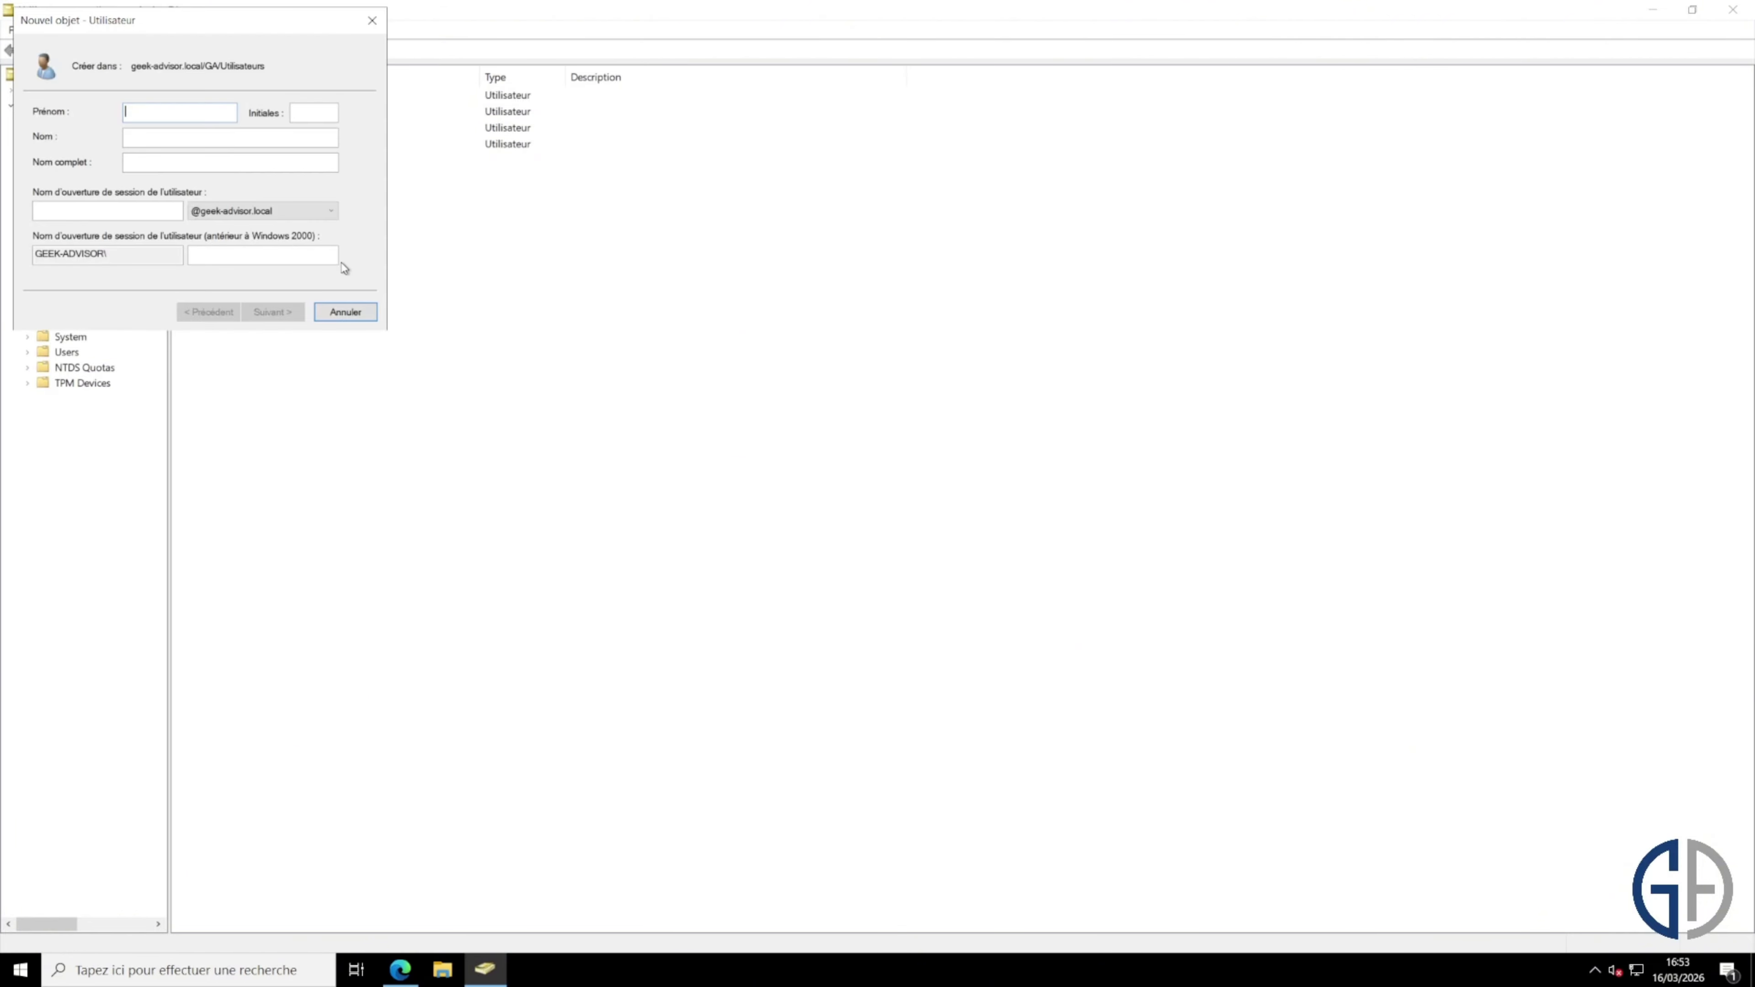
type("sophos")
key("Tab")
key("Tab")
type("sophos")
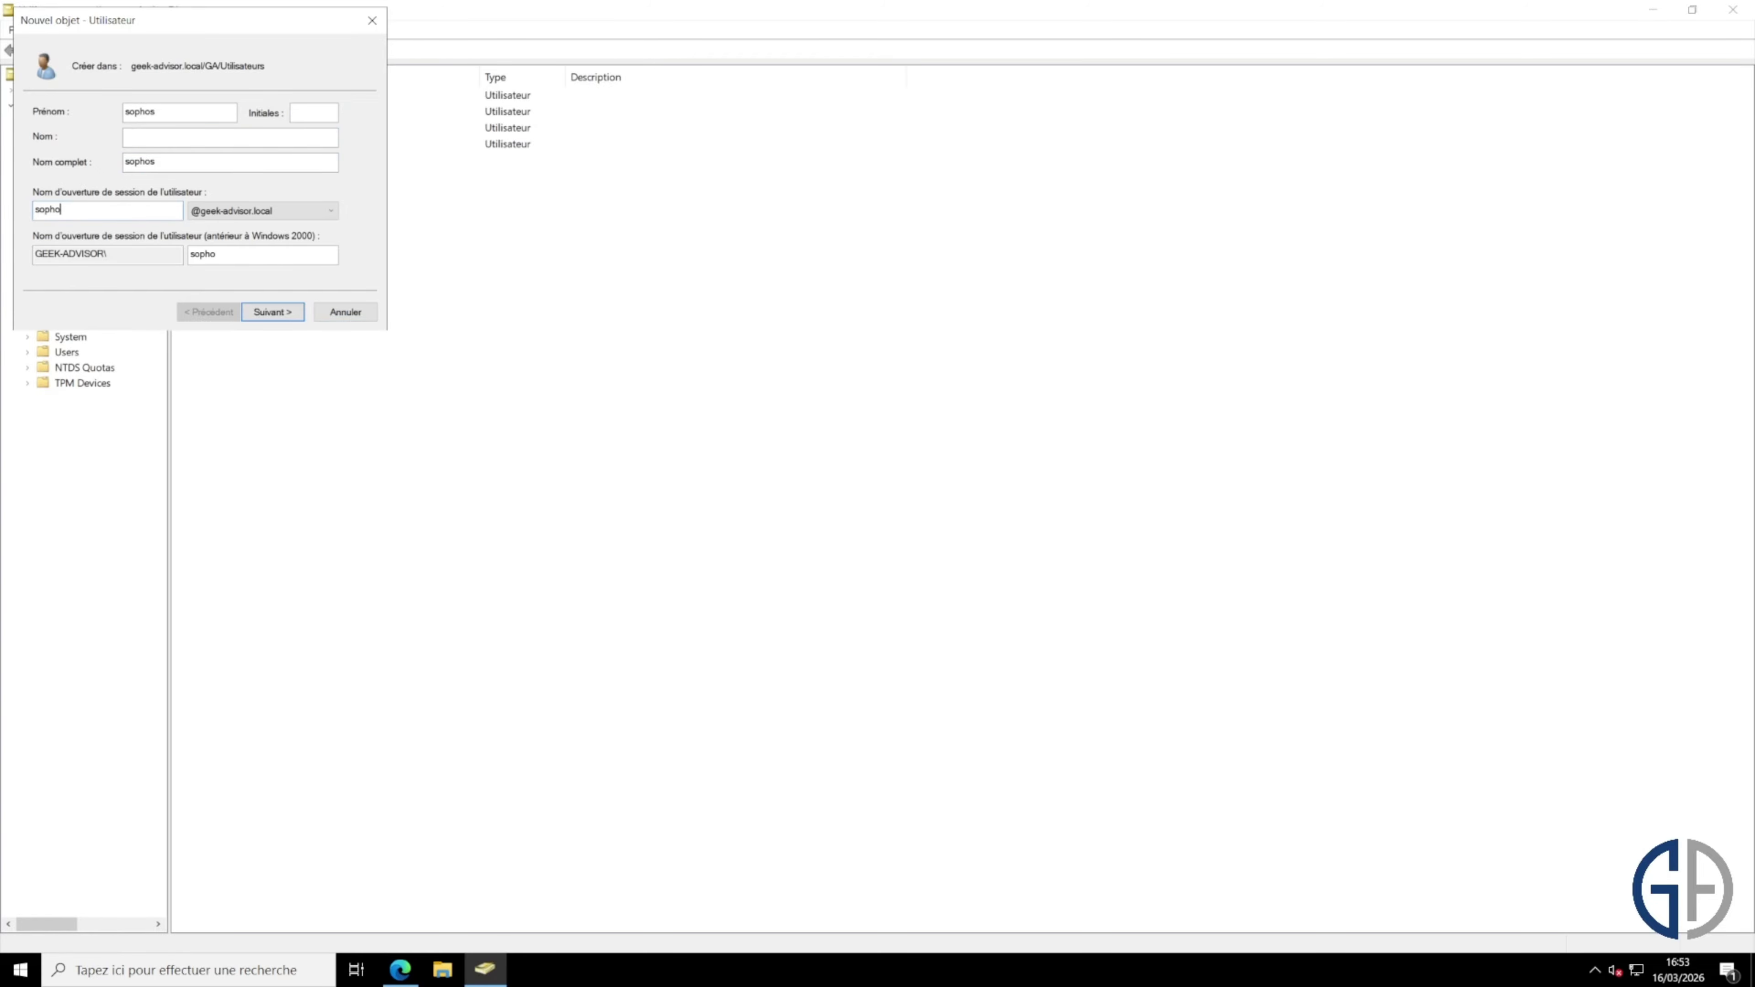
type("_auth")
Step: Set the user's password as unchangeable and never expiring, then finish creating sophos
left_click(279, 313)
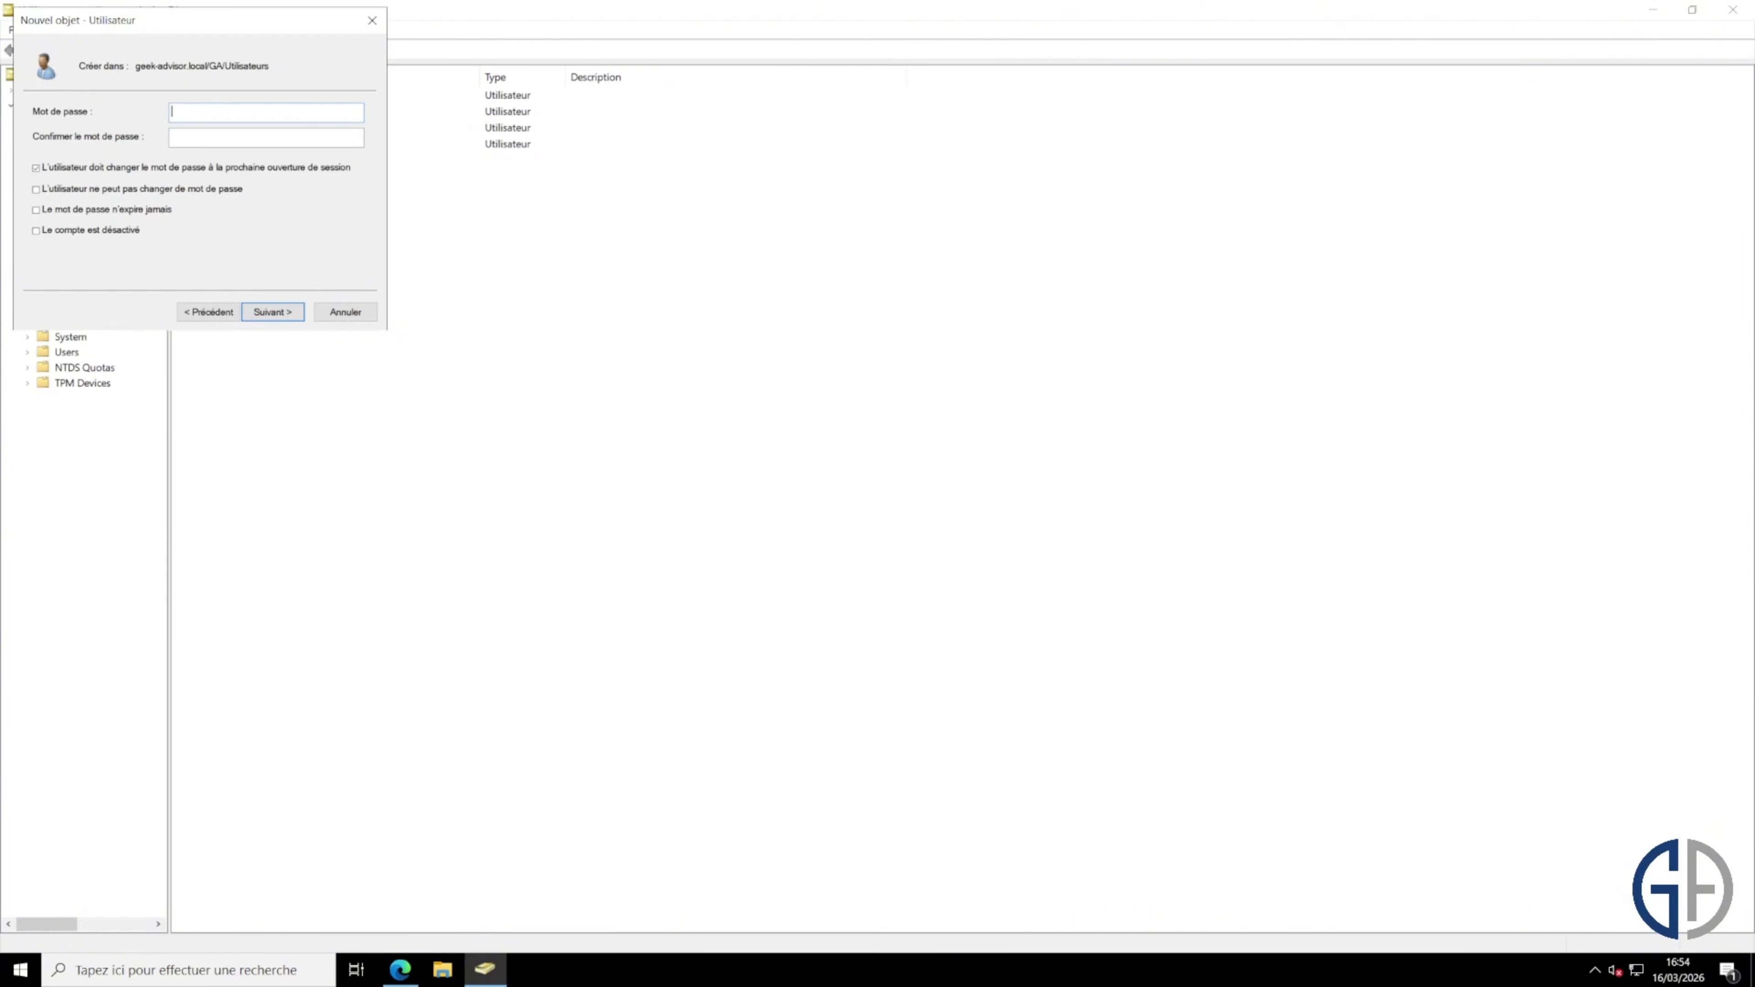
type("••••••••••")
key("Tab")
type("•••••••••")
left_click(202, 170)
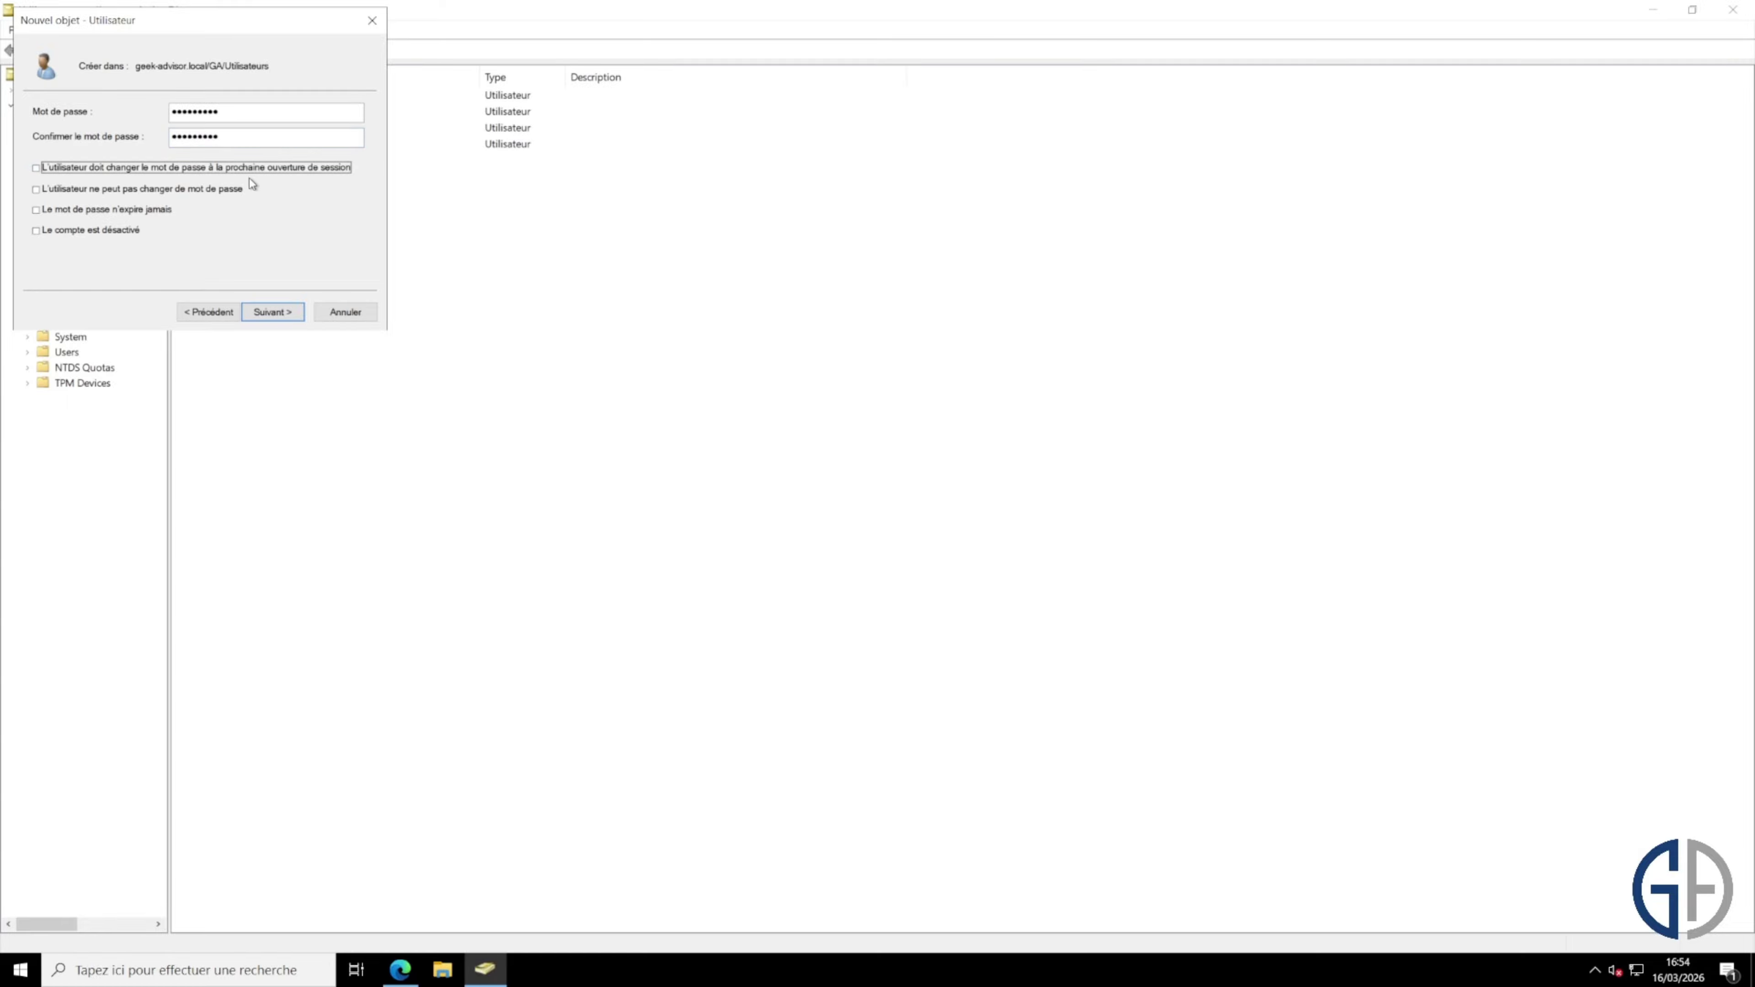
left_click(202, 189)
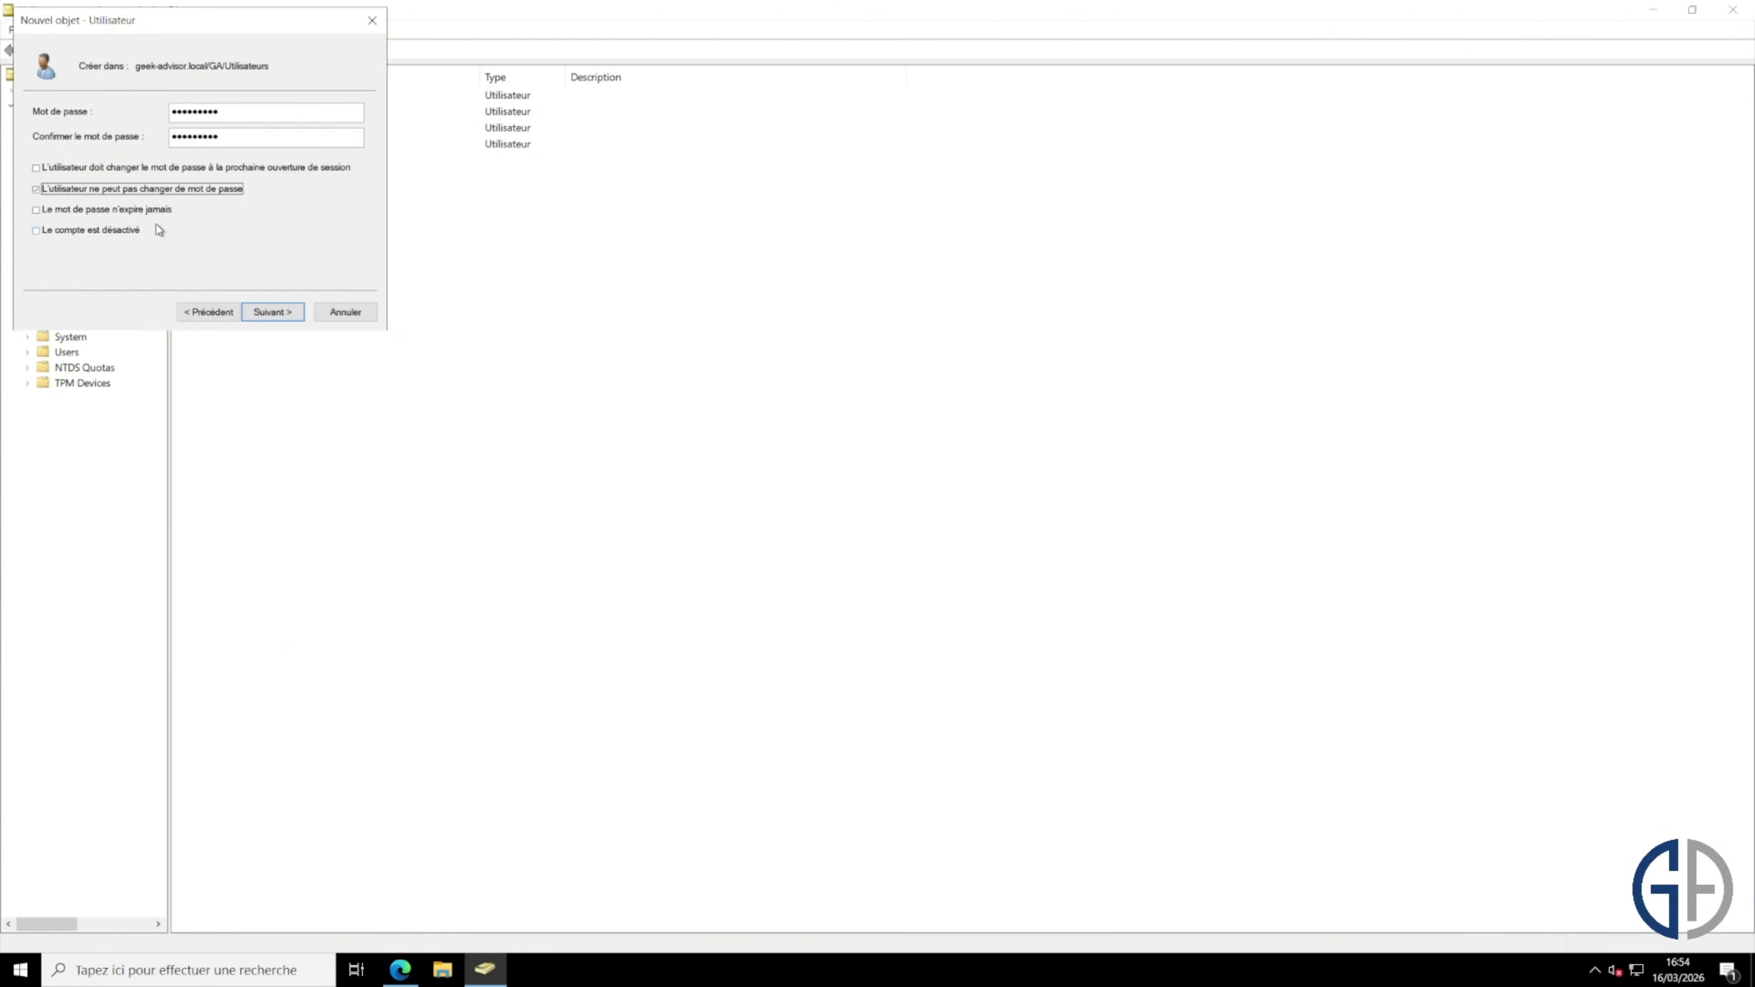
left_click(163, 210)
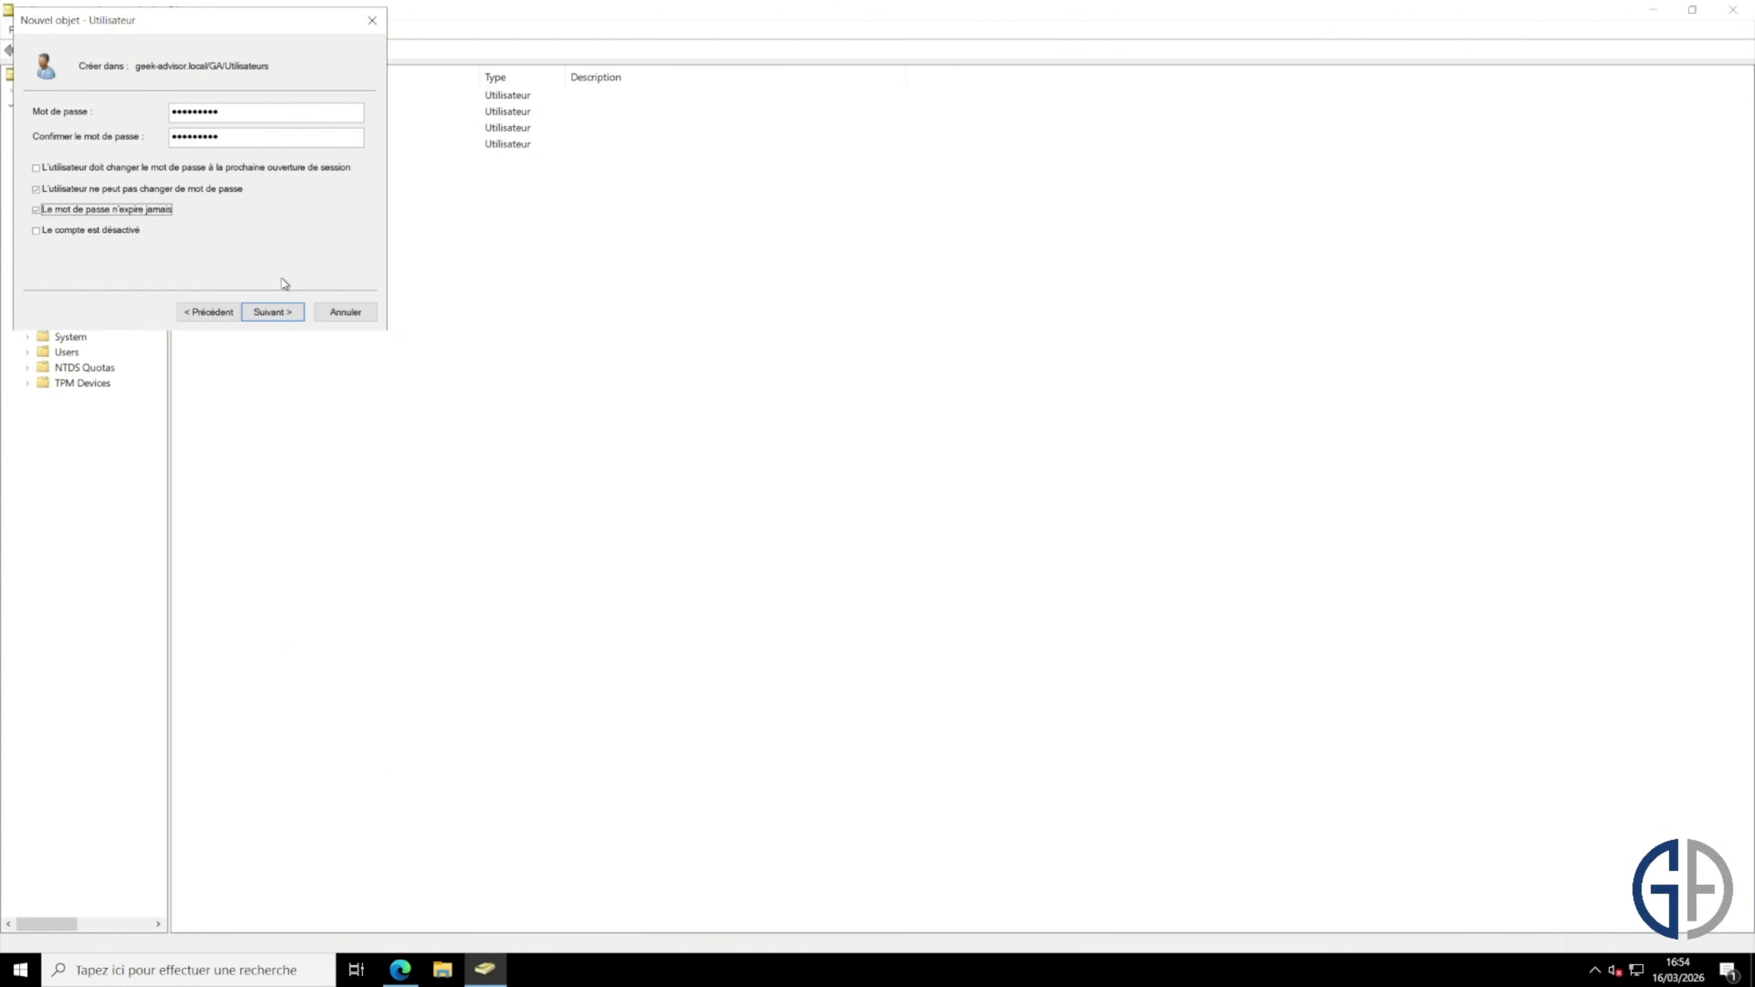
left_click(272, 312)
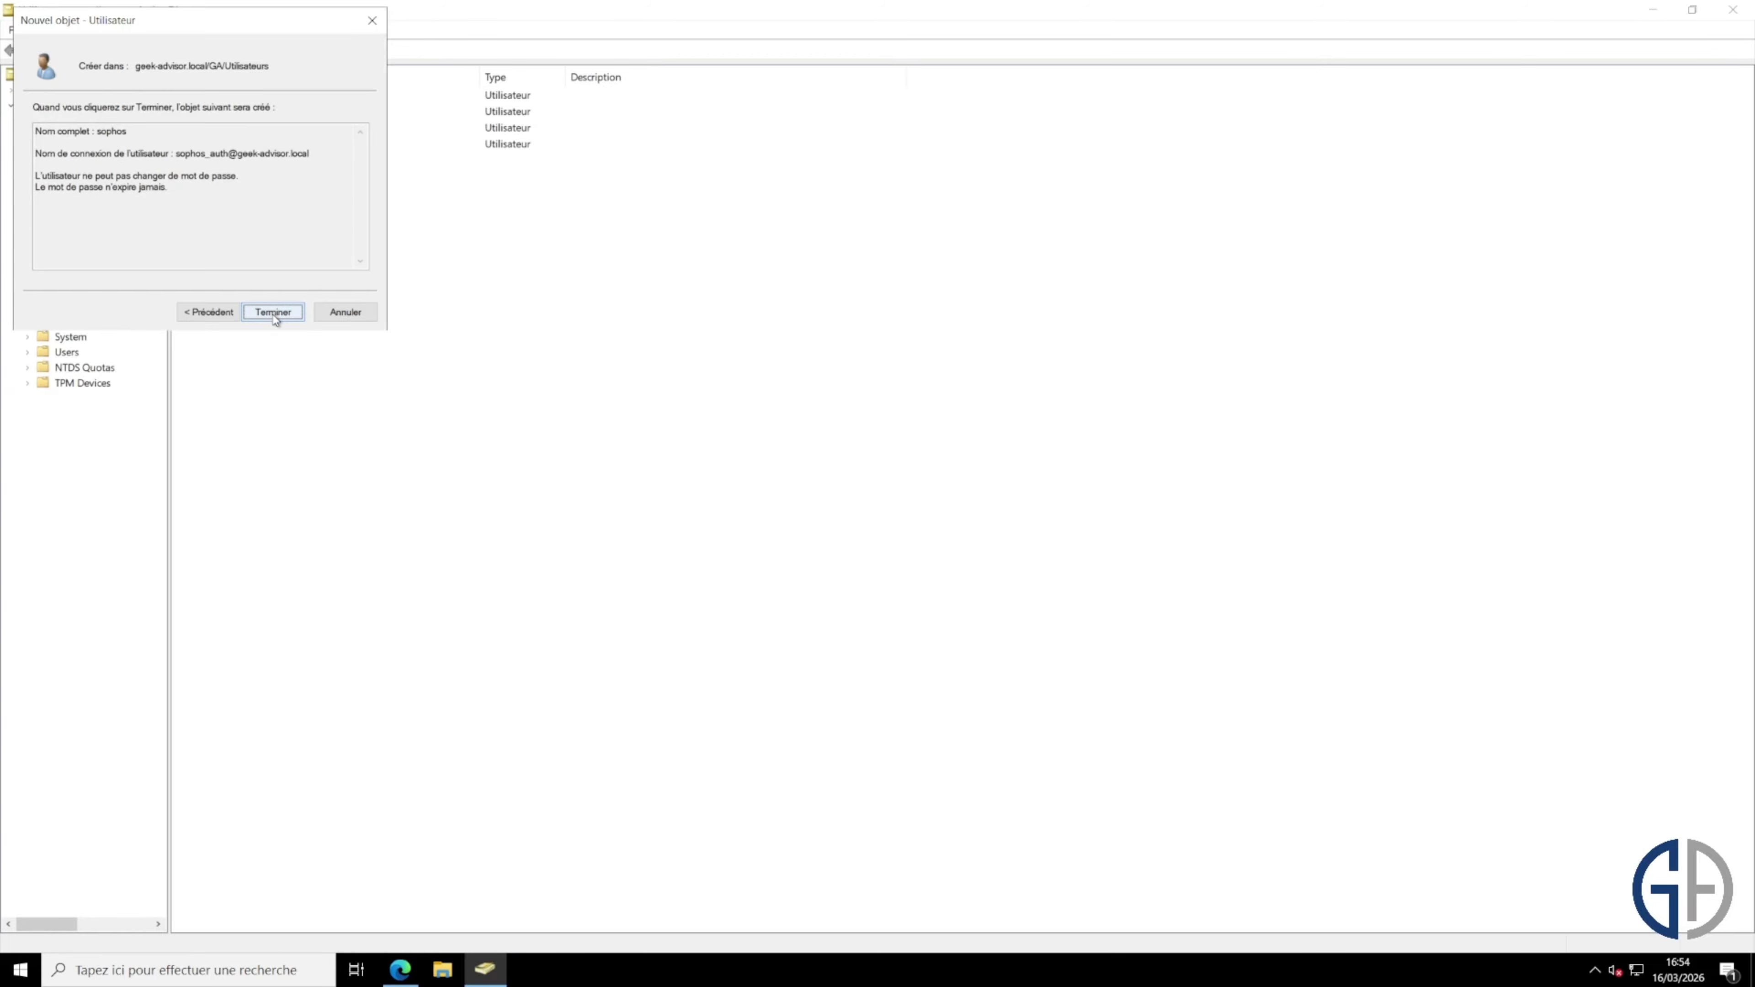
left_click(273, 313)
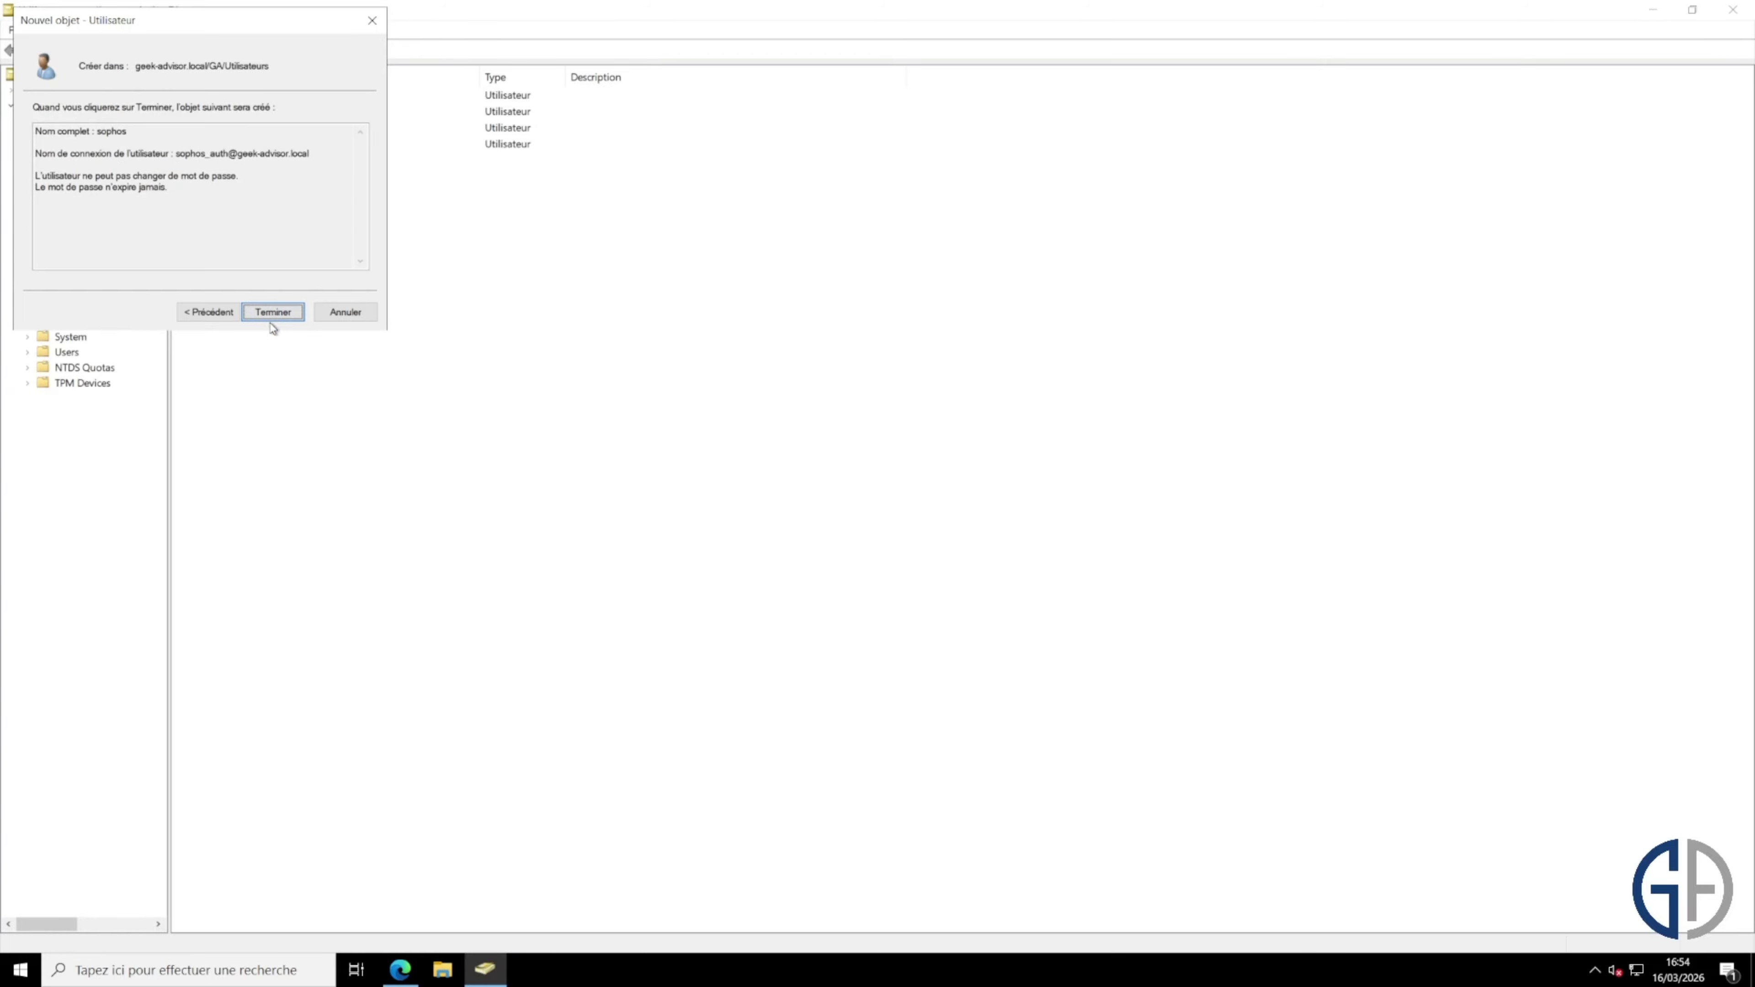
left_click(312, 339)
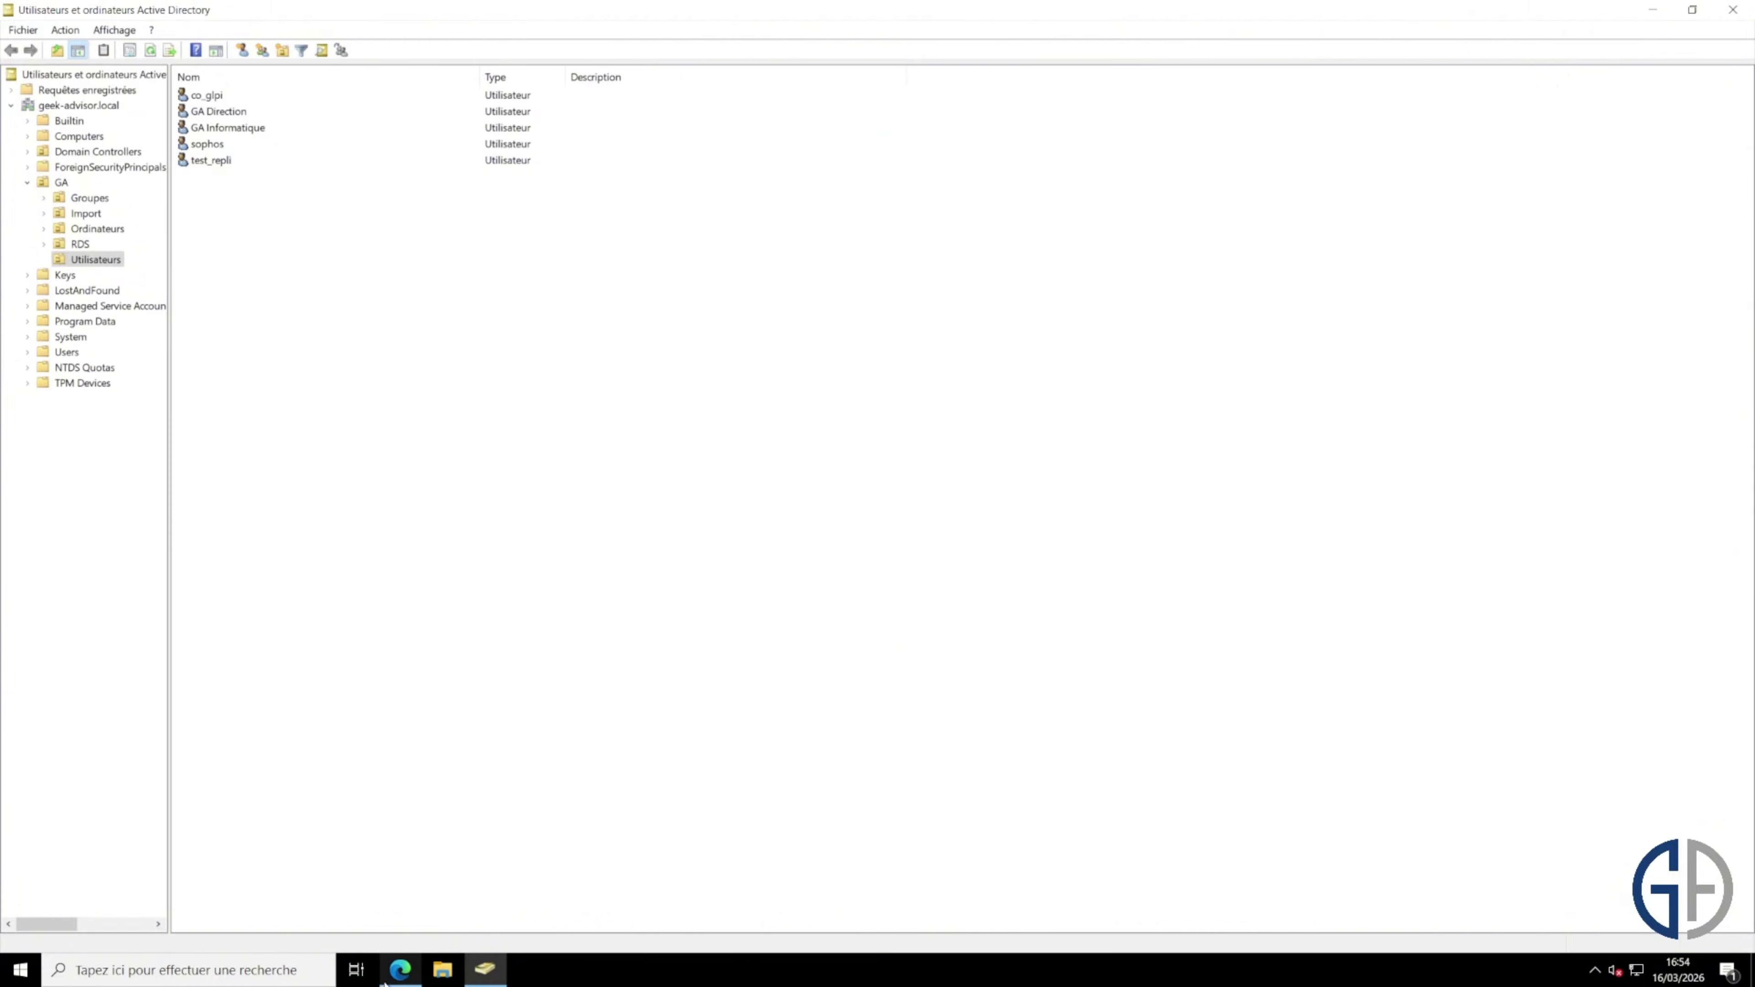
Step: Back in the firewall form, enter ADS user name sophos and its password
left_click(401, 970)
left_click(641, 446)
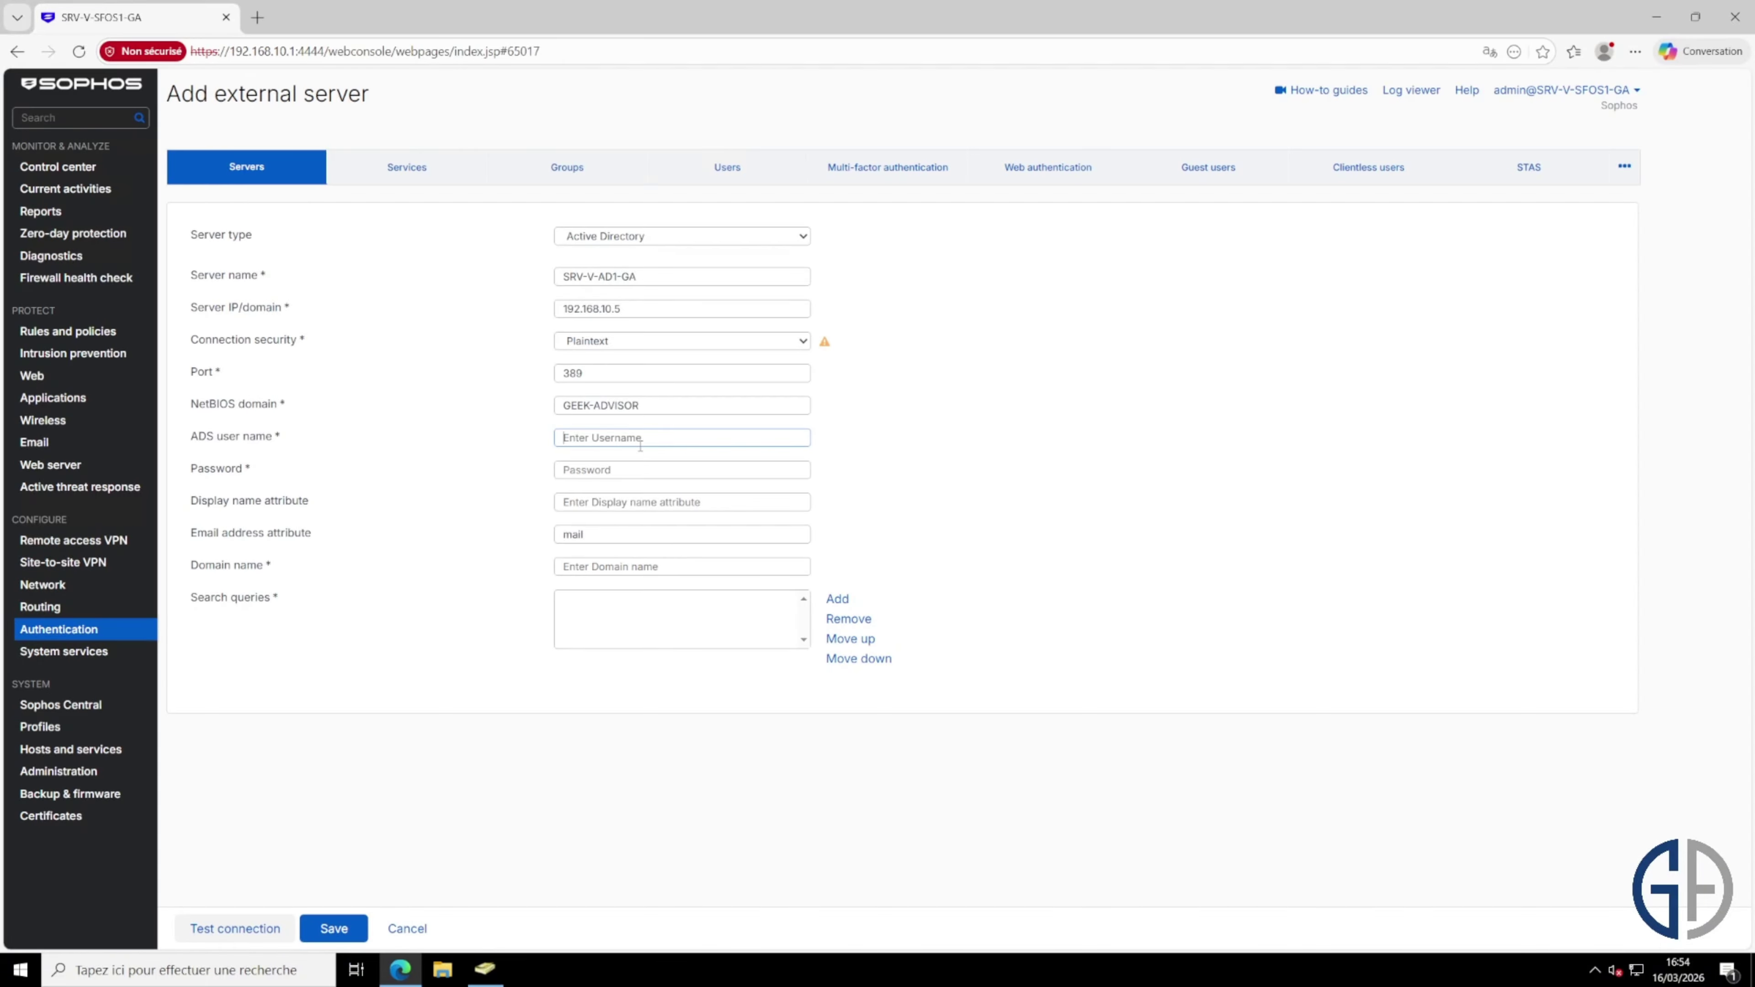
type("sophos")
key("Tab")
type("********")
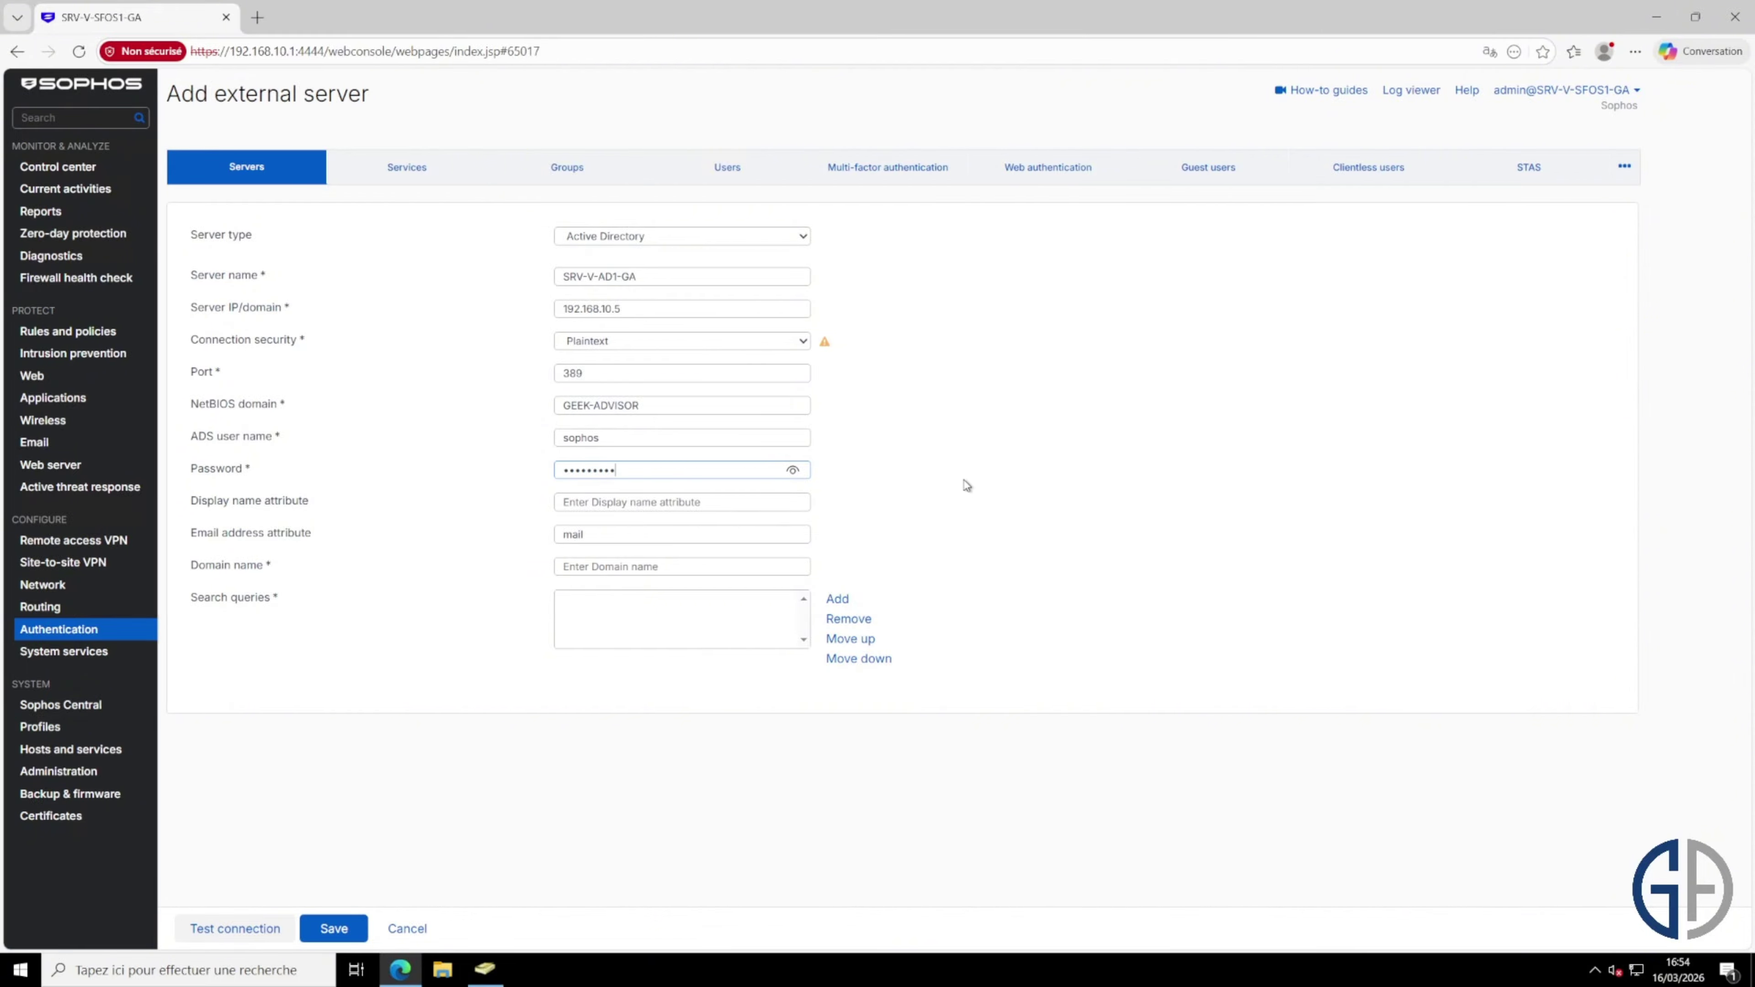
Step: Set the domain name to geek-advisor.local and add a new search query entry
key("Tab")
key("Tab")
key("Tab")
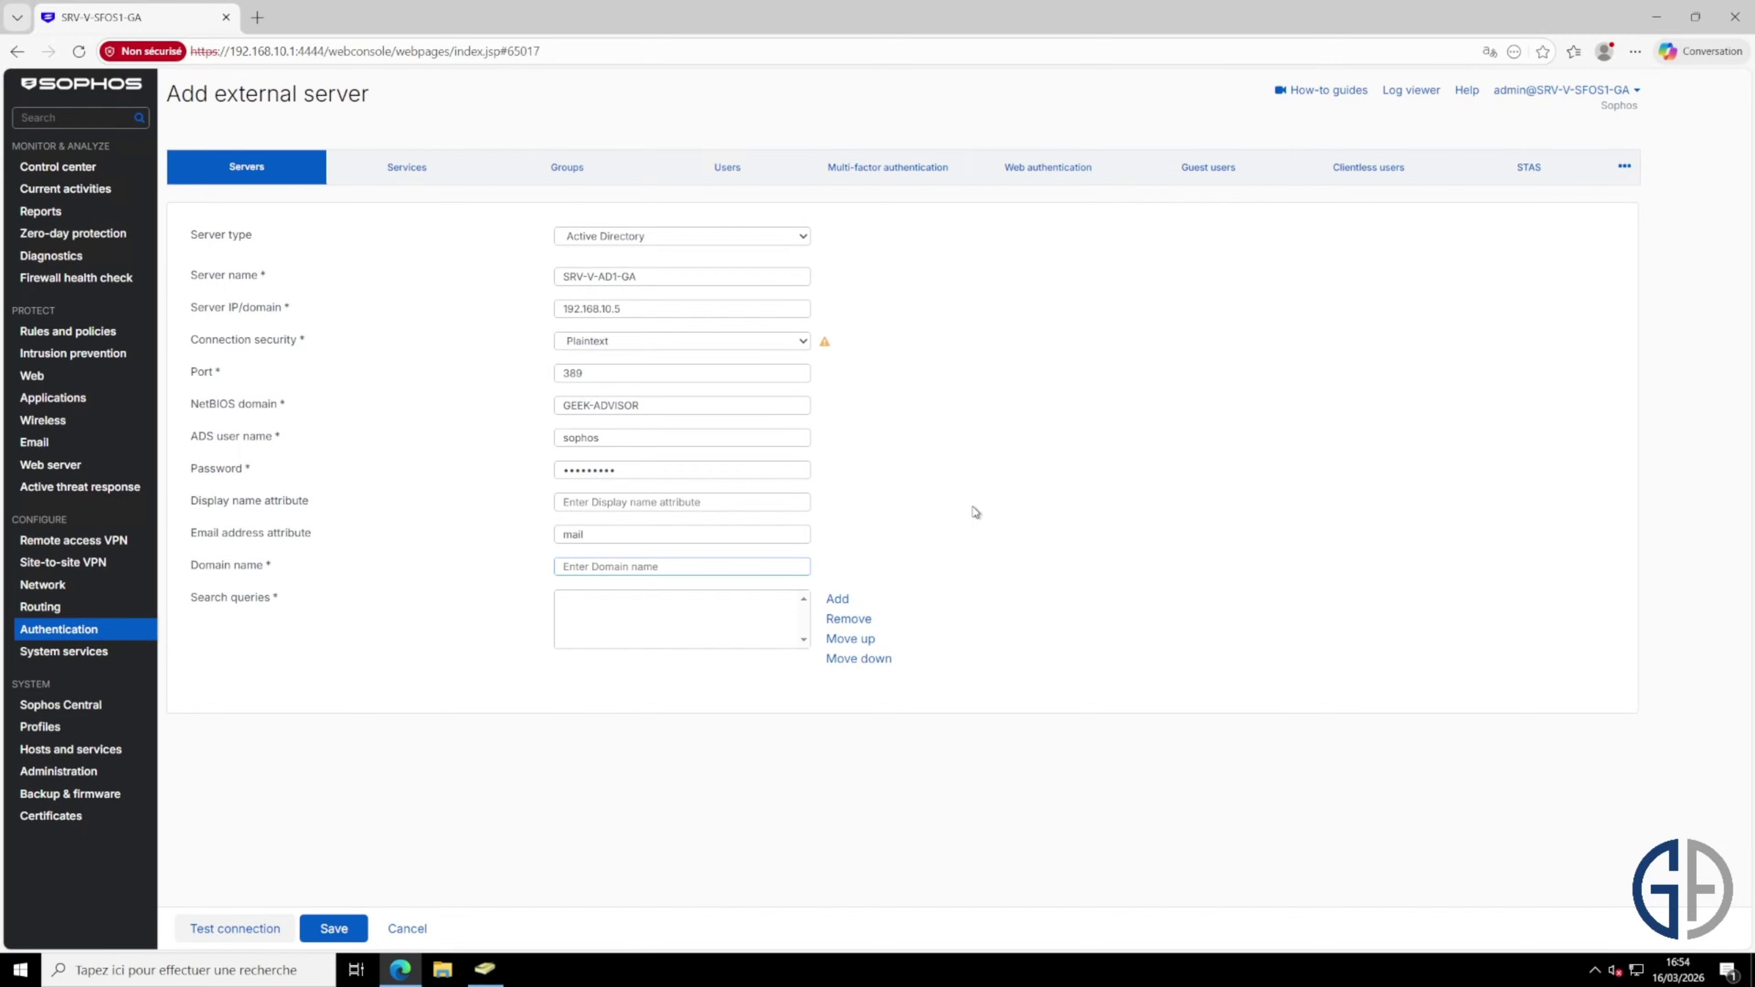
left_click(238, 570)
triple_click(241, 573)
left_click(660, 567)
type("geek-advisor.local")
left_click_drag(630, 568, 516, 557)
double_click(594, 567)
left_click(1033, 530)
left_click(851, 600)
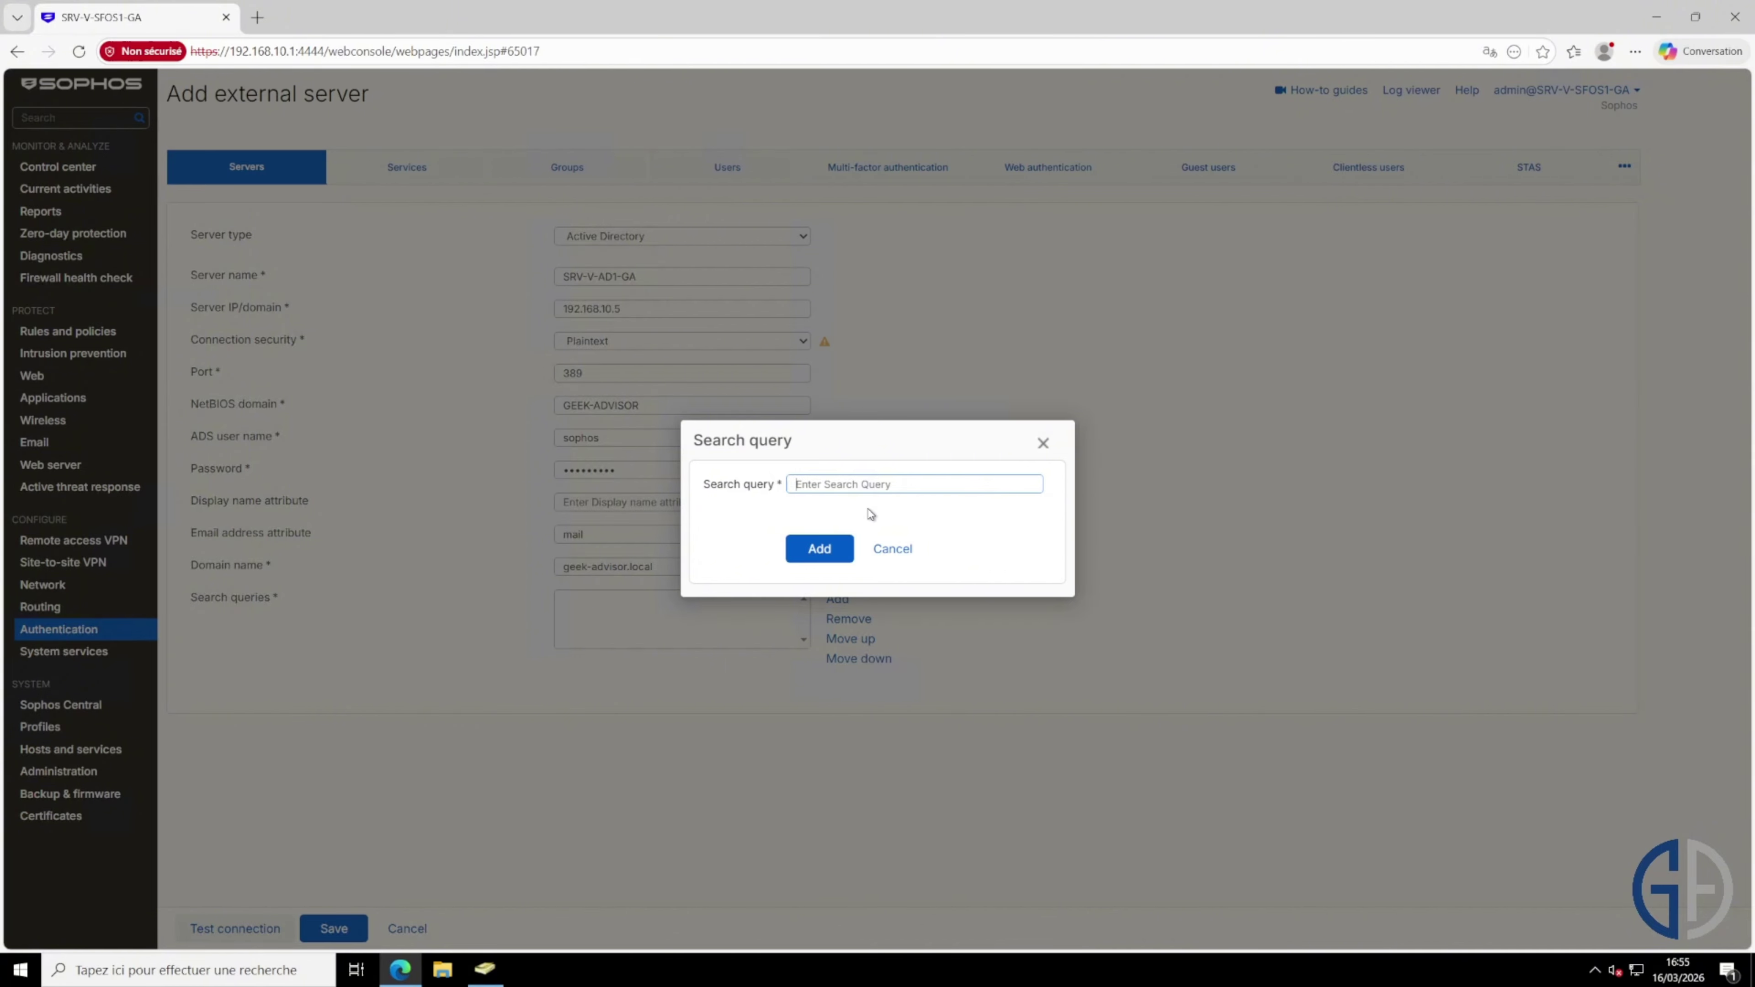
Step: Check the OU path in Active Directory and enter OU=Utilisateurs,OU=GA, as the query start
left_click(485, 968)
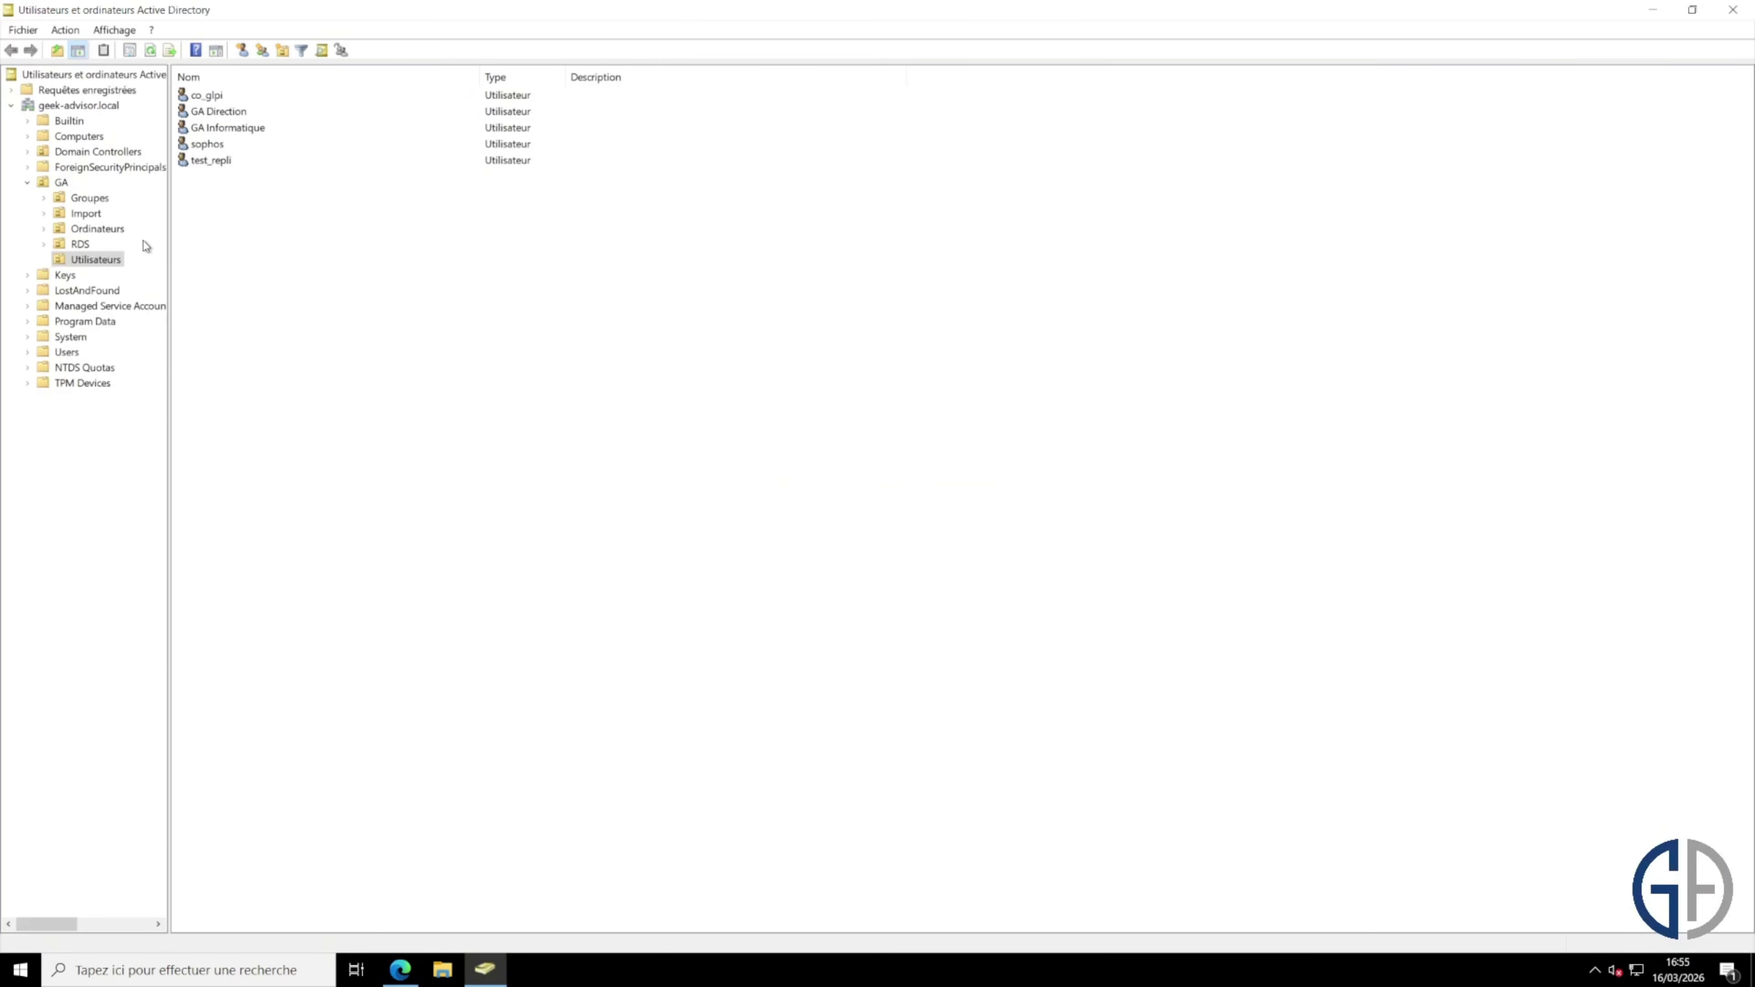
left_click(92, 262)
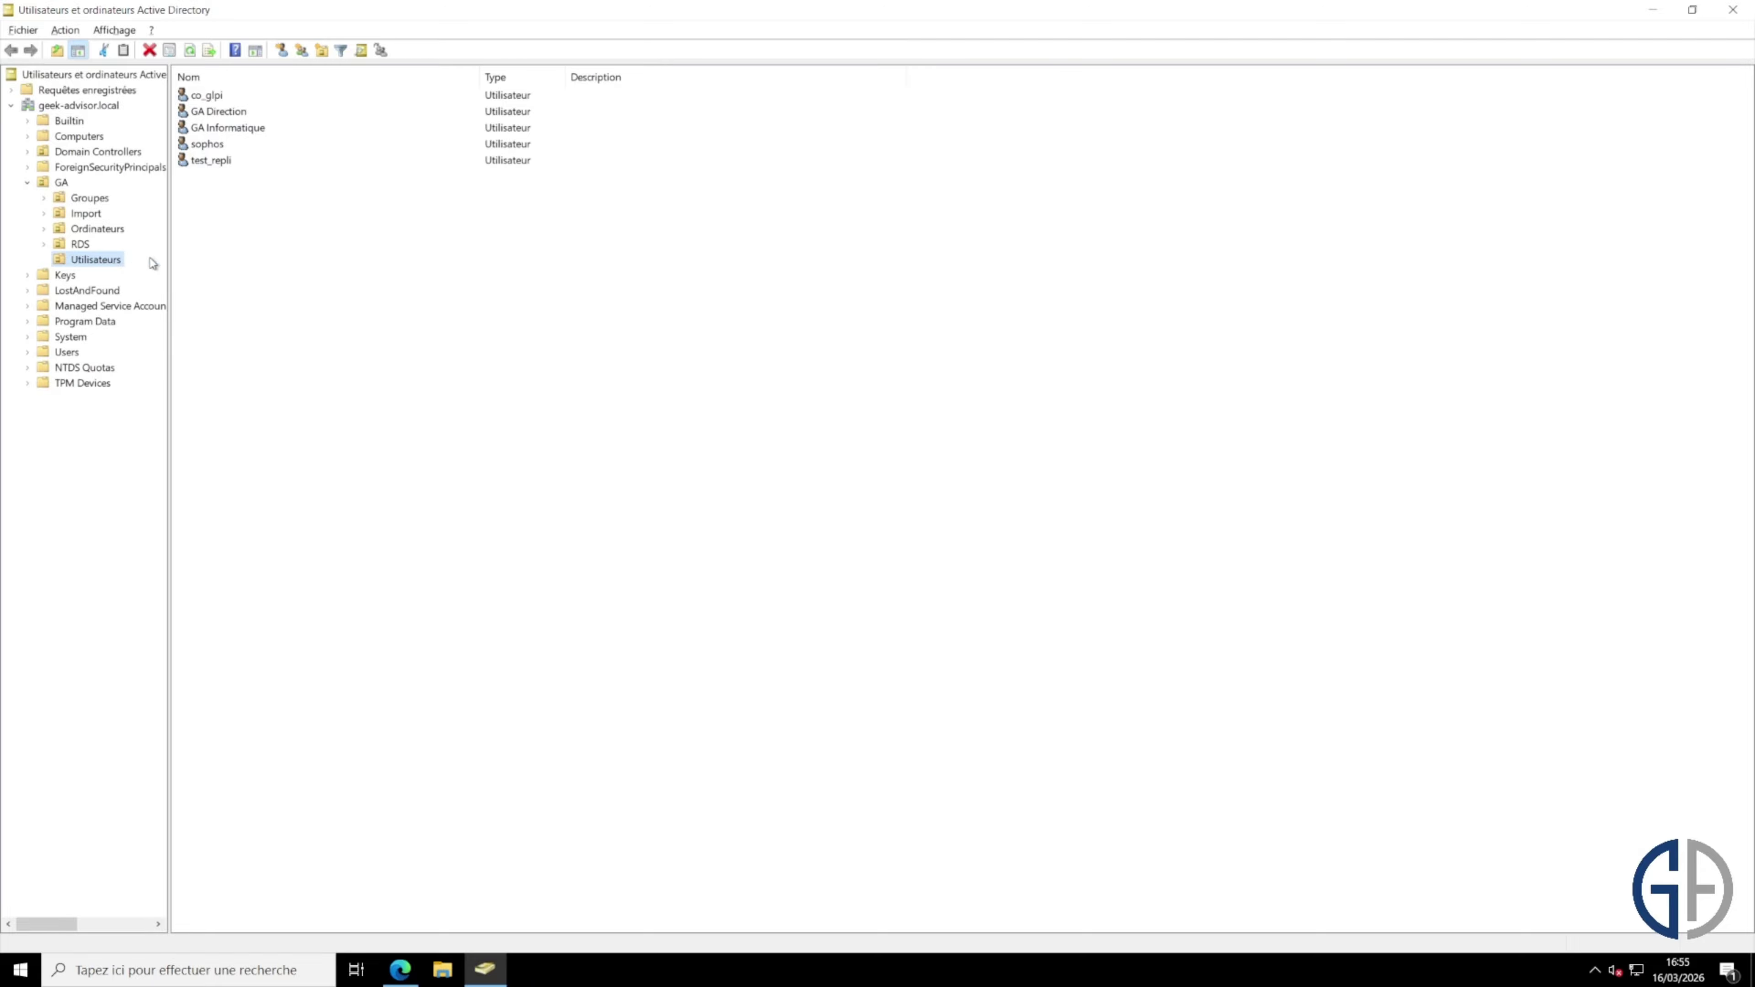
key("alt+Tab")
left_click(844, 482)
type("OU")
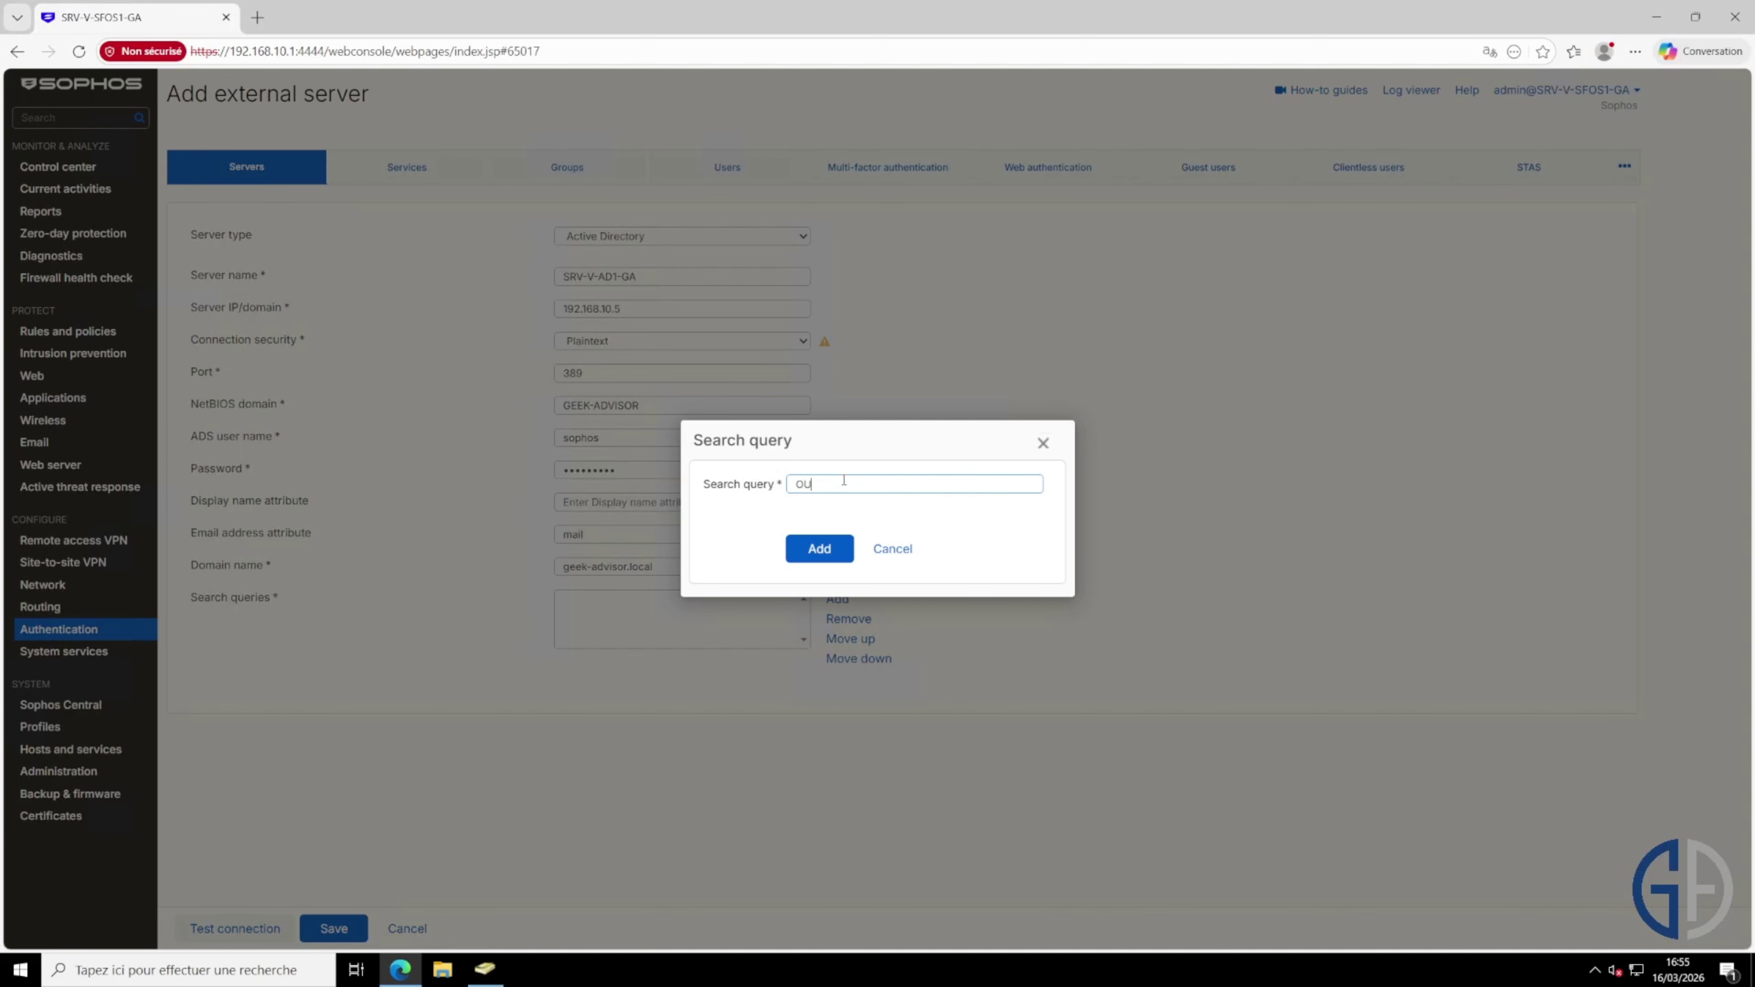
type("=Utilisateurs,")
key("alt+Tab")
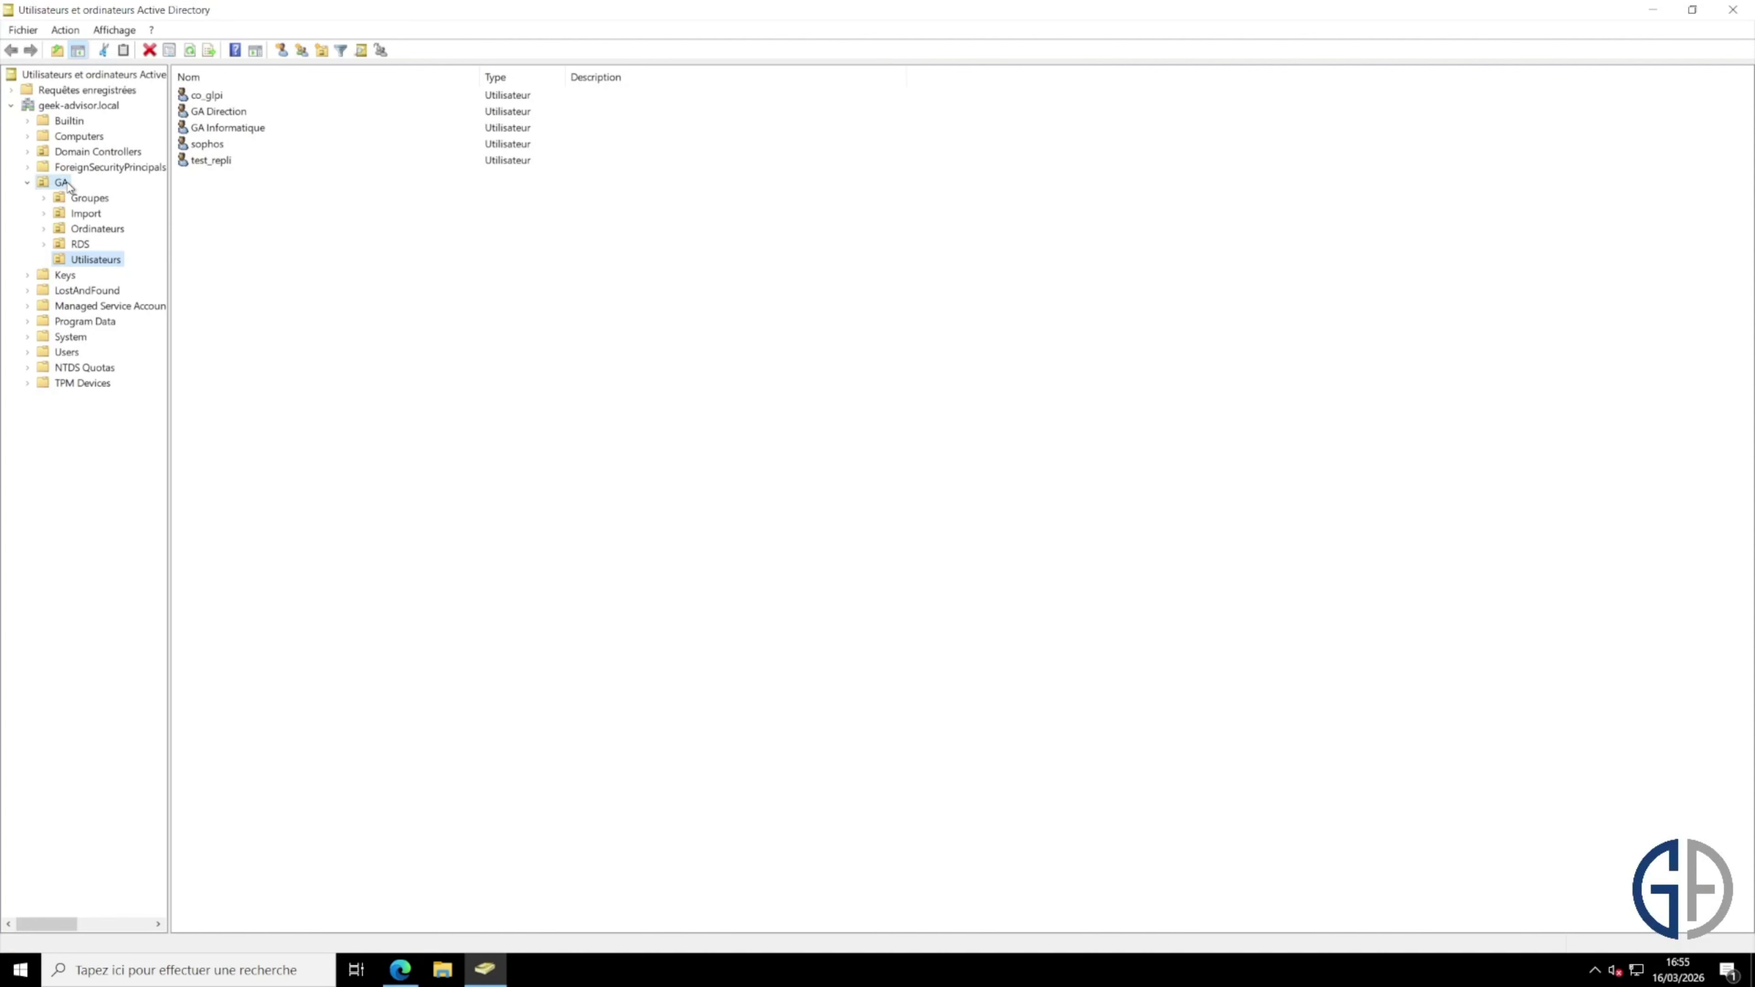
left_click(61, 183)
key("alt+Tab")
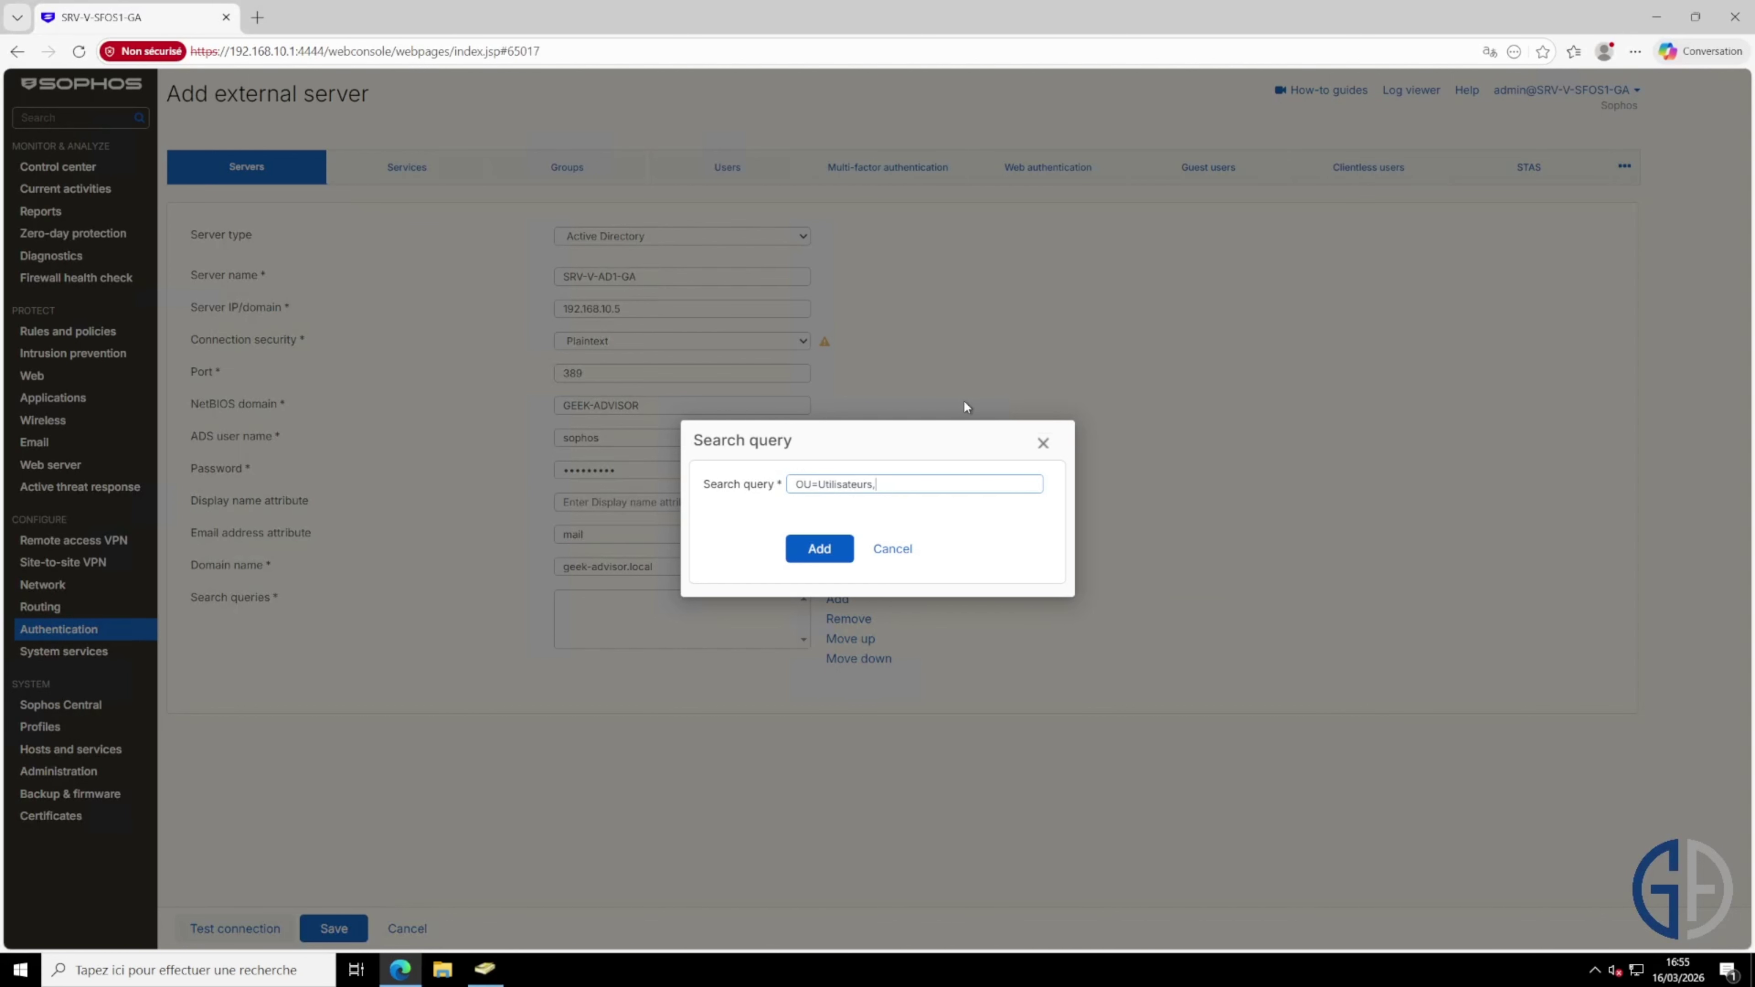
type("OU=GA,")
Step: Complete the query with DC=GEEK-ADVISOR,DC=LOCAL and add it to the server's list
key("alt+Tab")
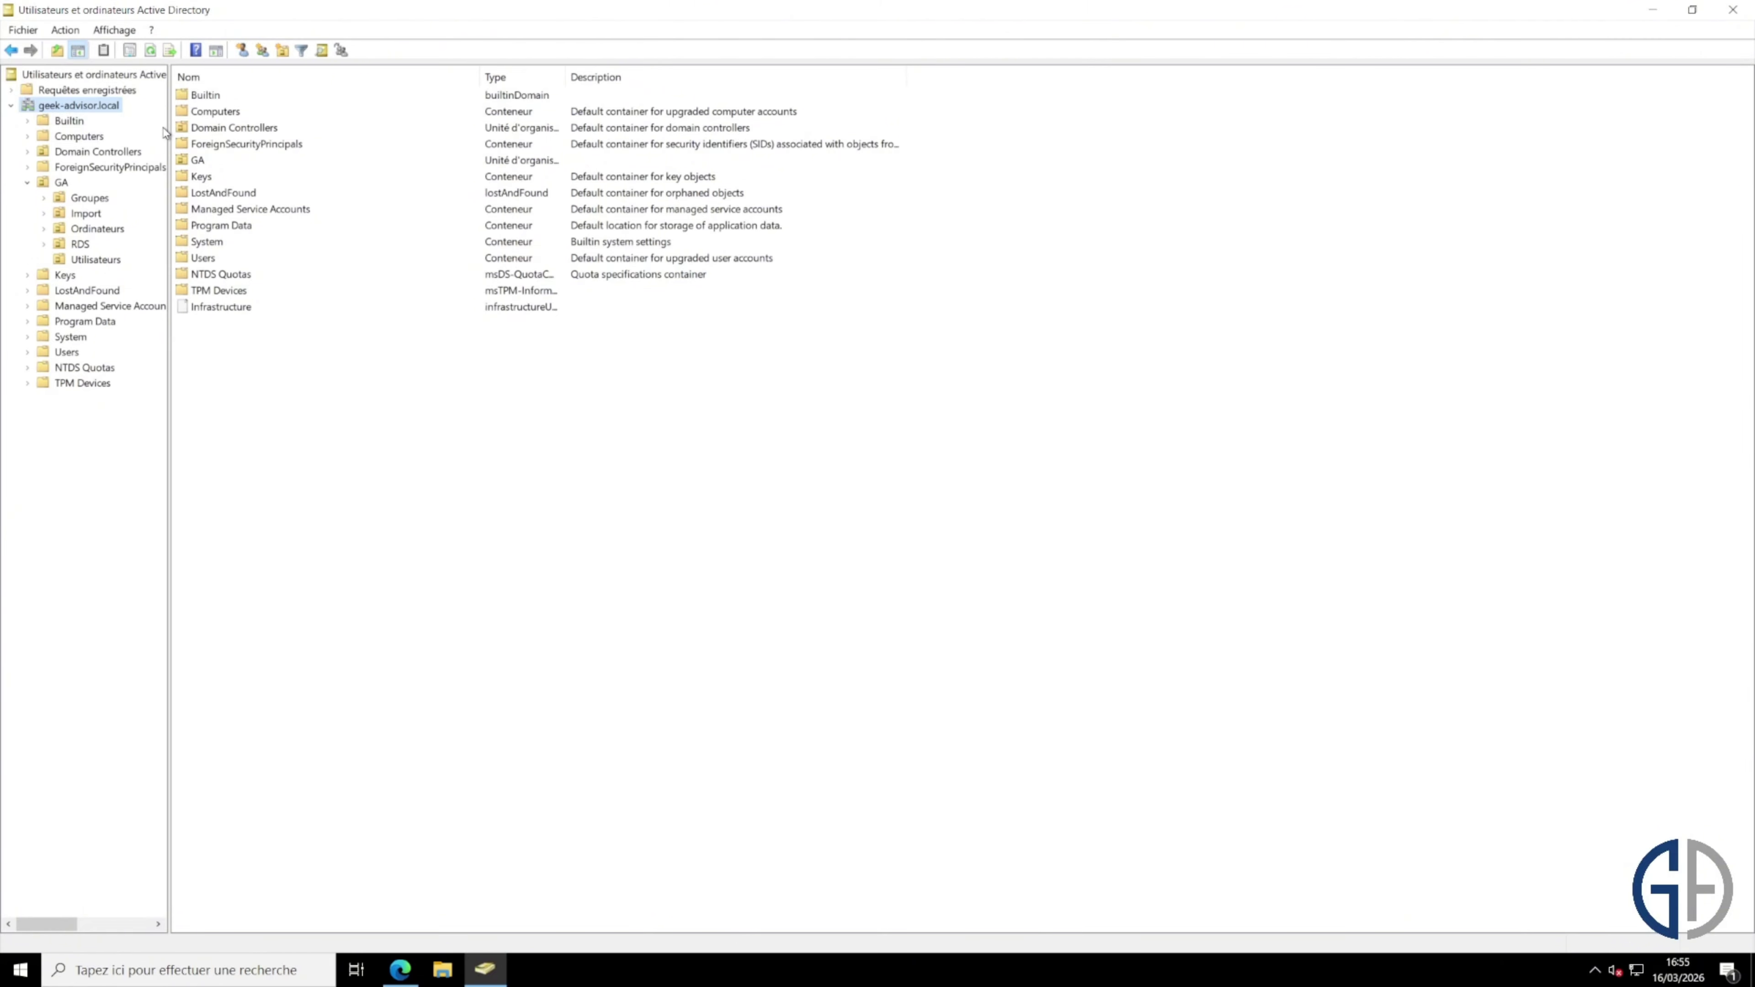
key("alt+Tab")
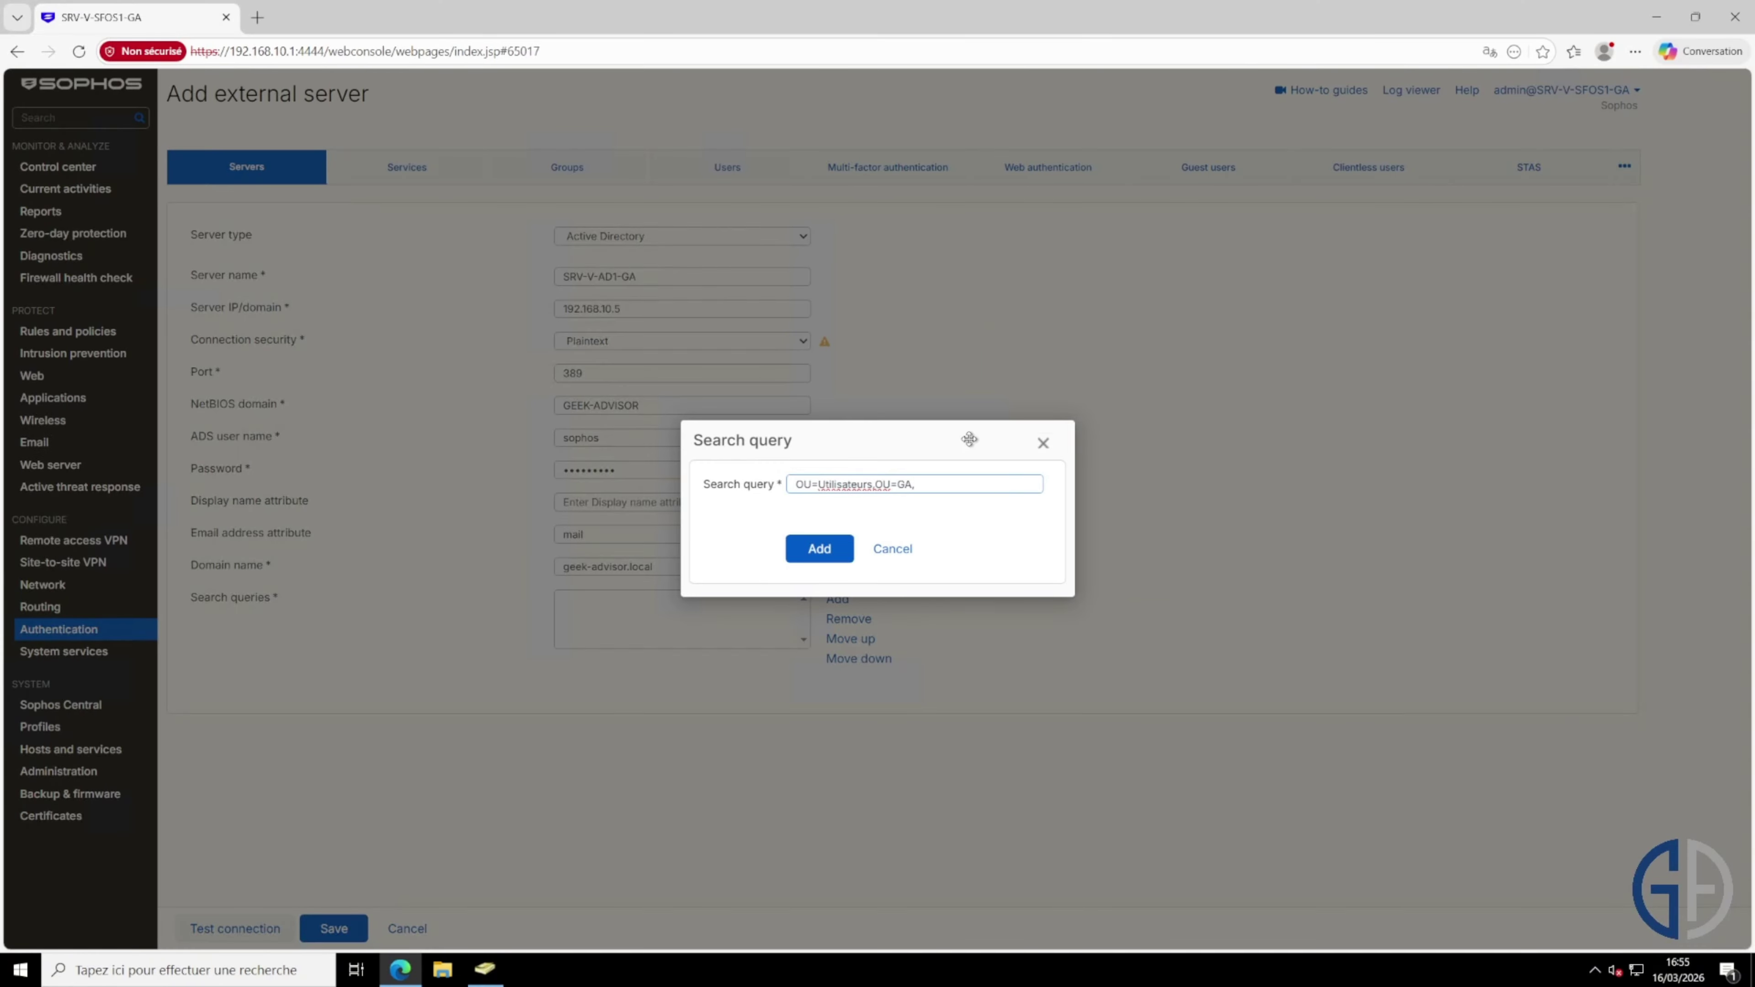
type("DC=GEEK-ADVSISOR,DC=LOCAL")
key("alt+Tab")
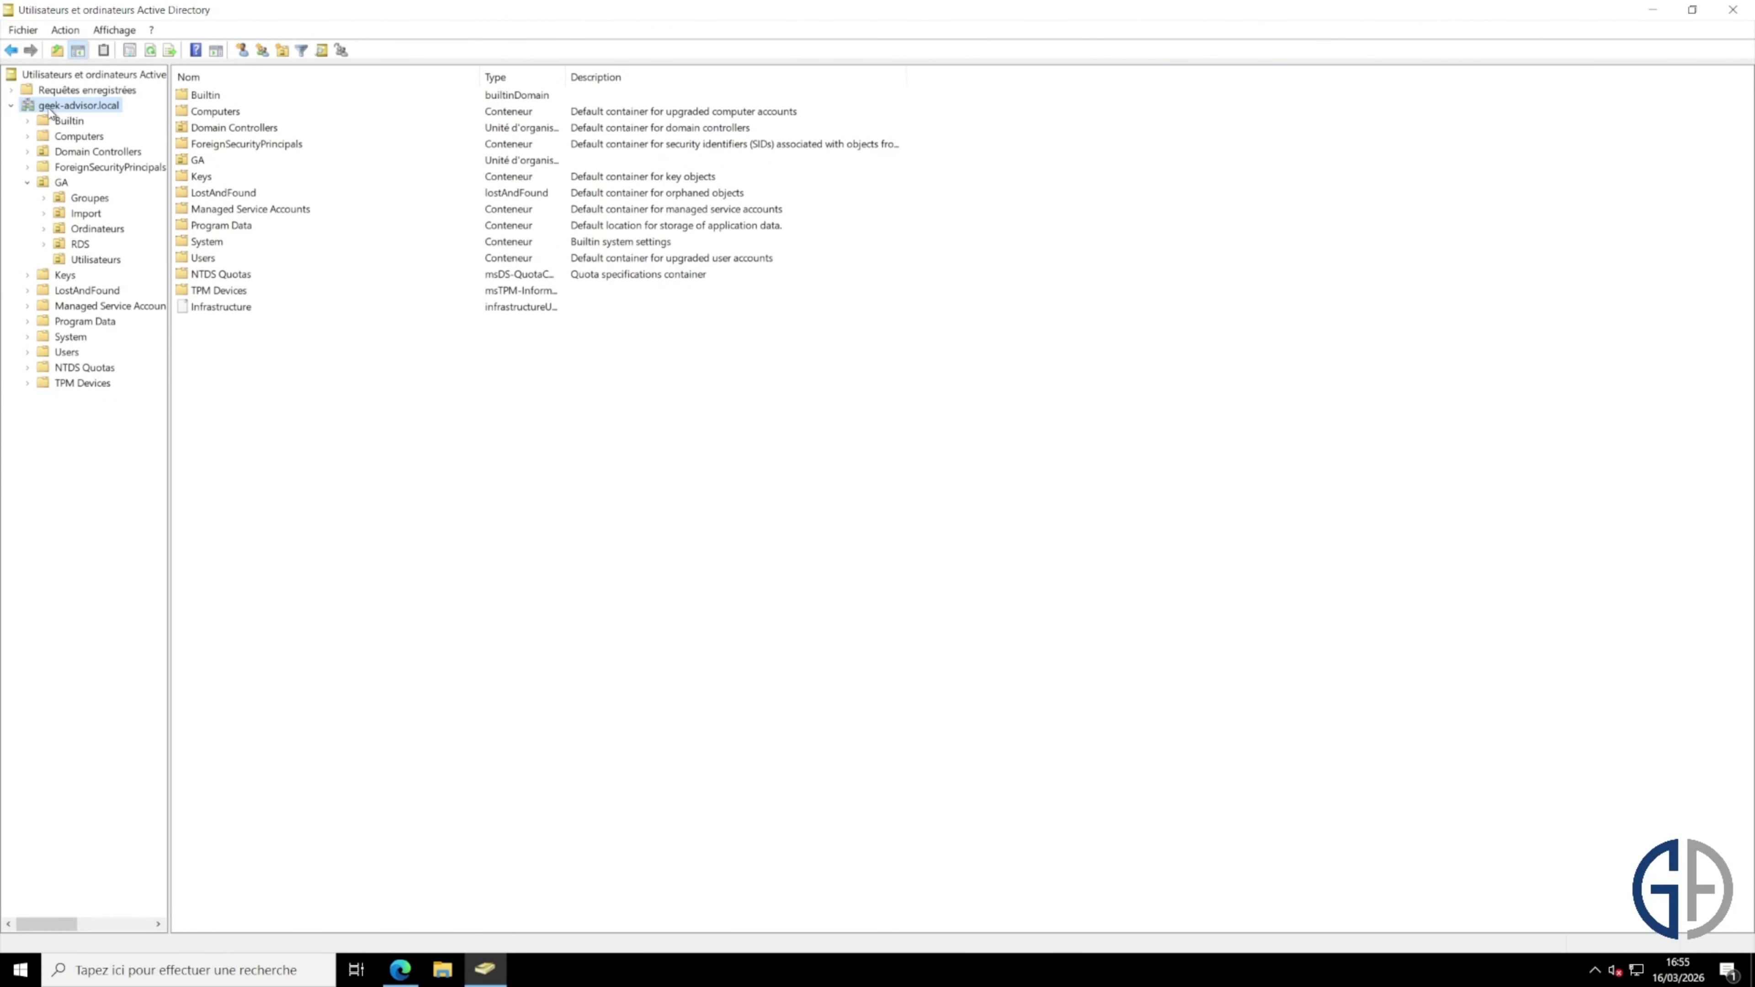
key("alt+Tab")
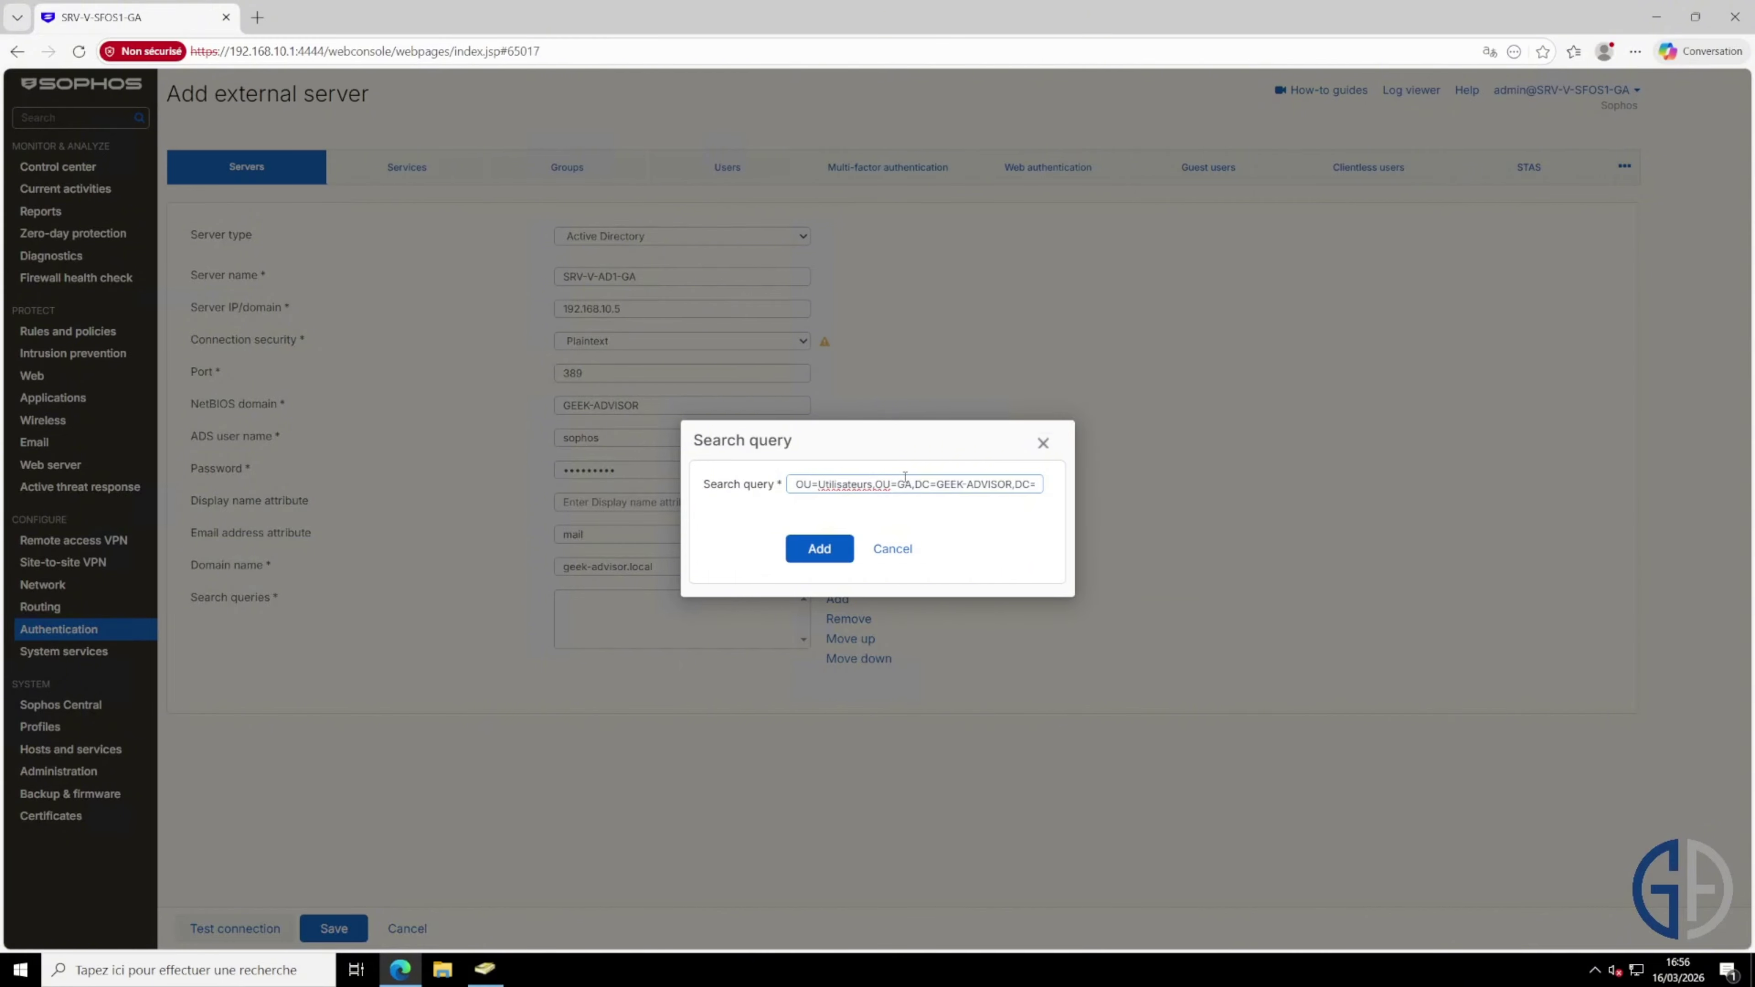
left_click_drag(923, 484, 663, 487)
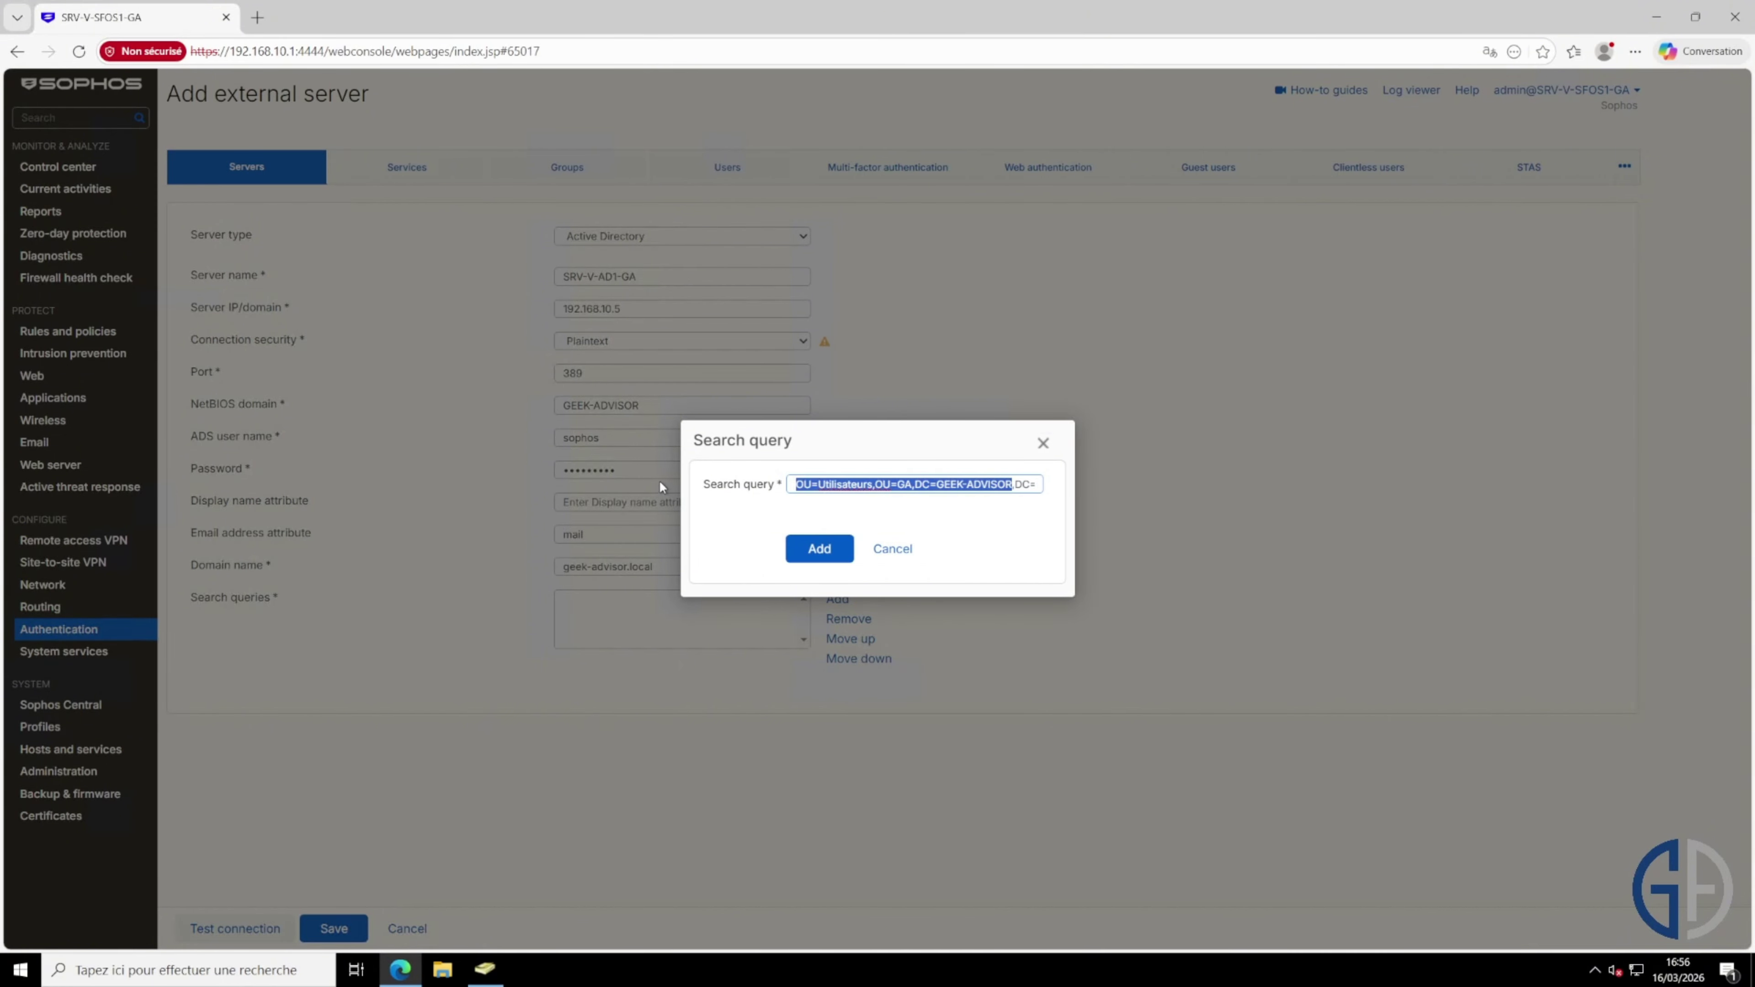
left_click(819, 553)
key("alt+Tab")
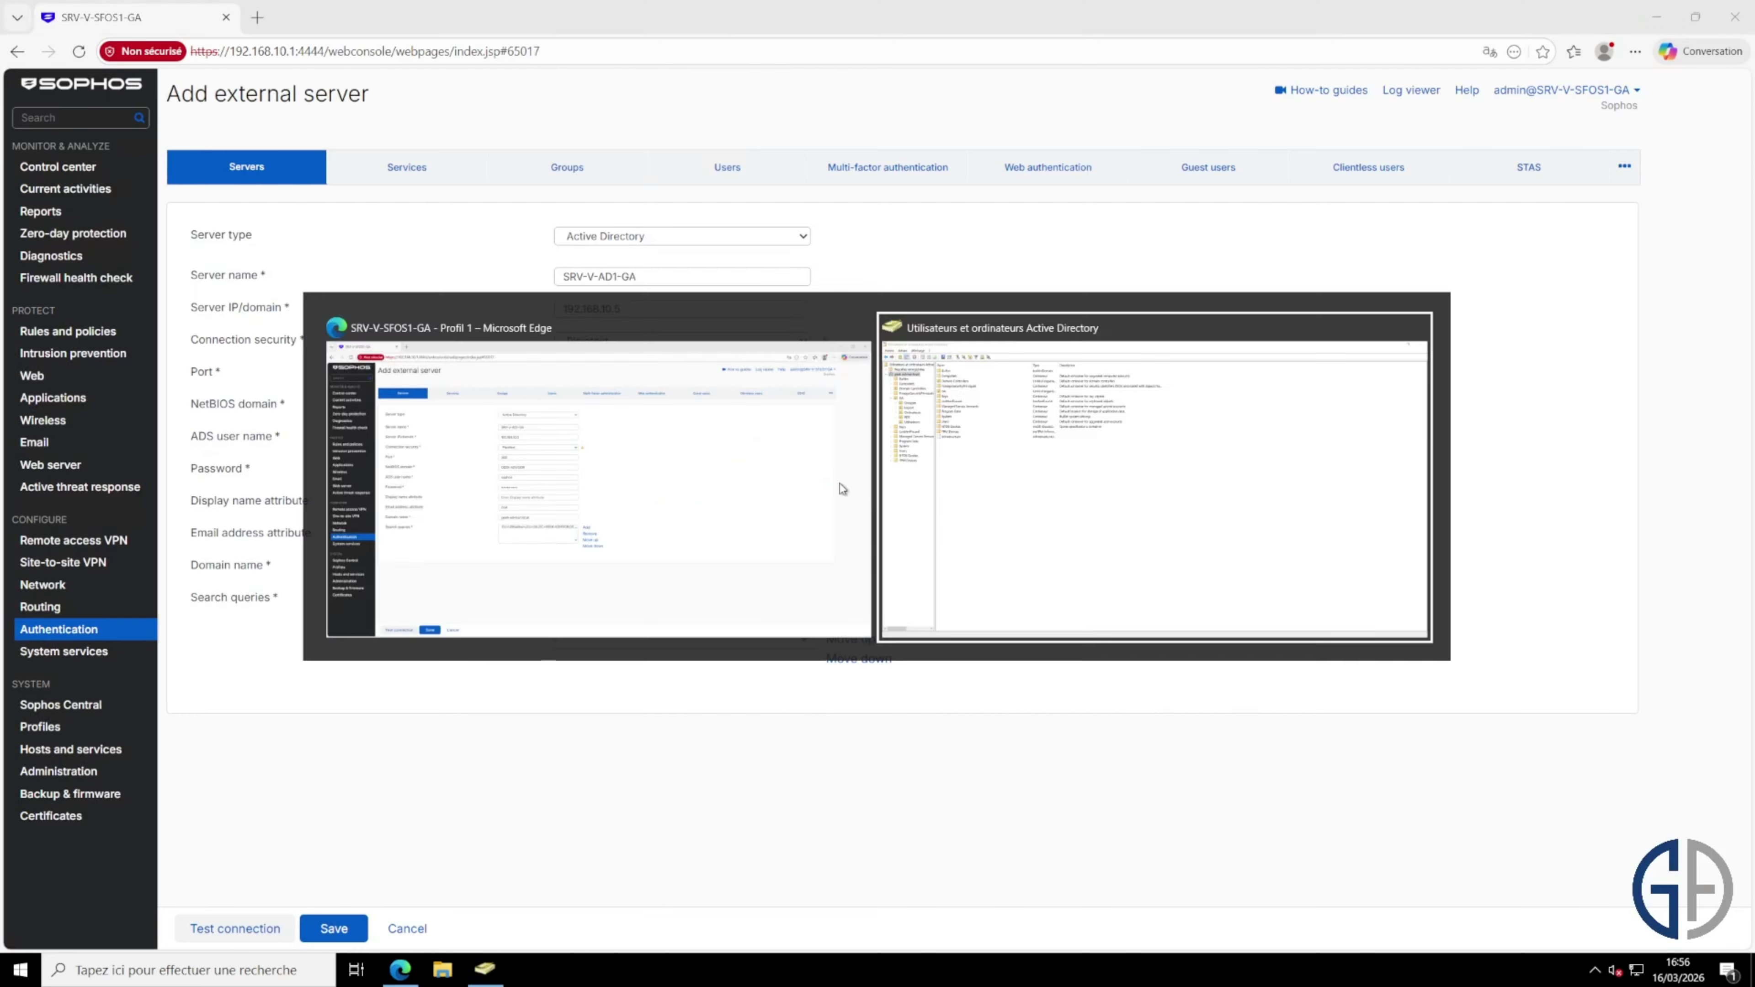
Step: Test the connection, correct the ADS user to sophos_auth, retest, and save SRV-V-AD1-GA
left_click(95, 260)
key("alt+Tab")
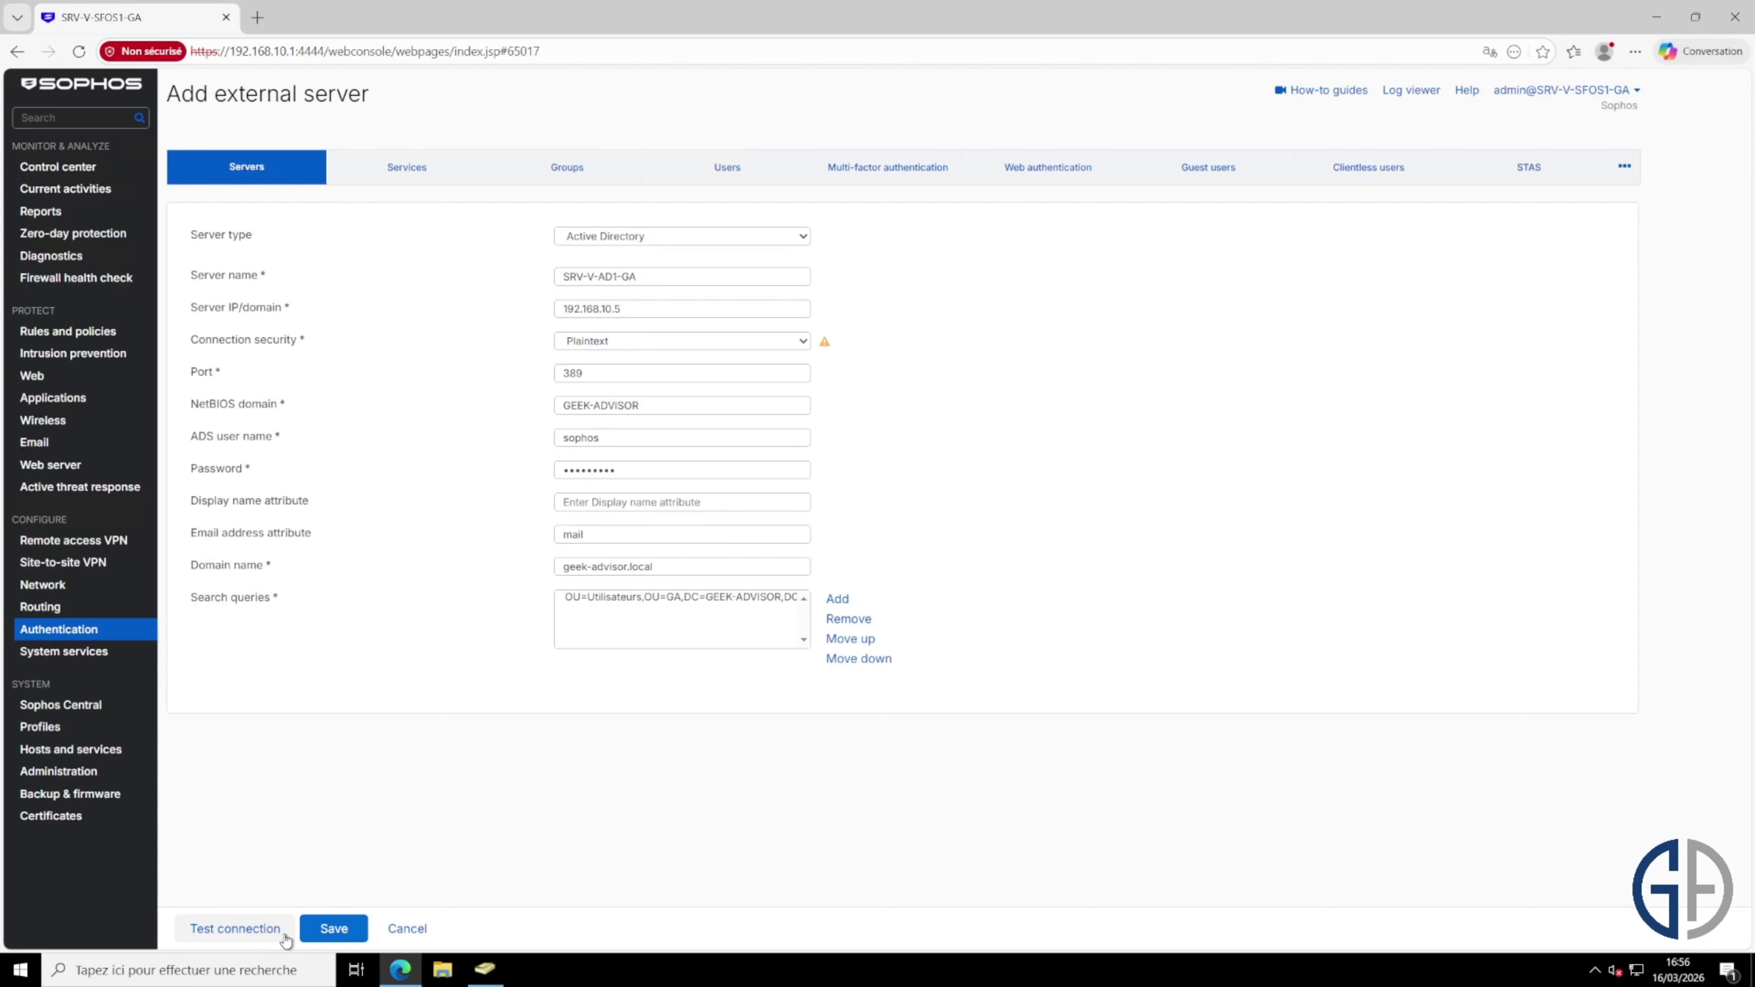
left_click(260, 939)
left_click(734, 437)
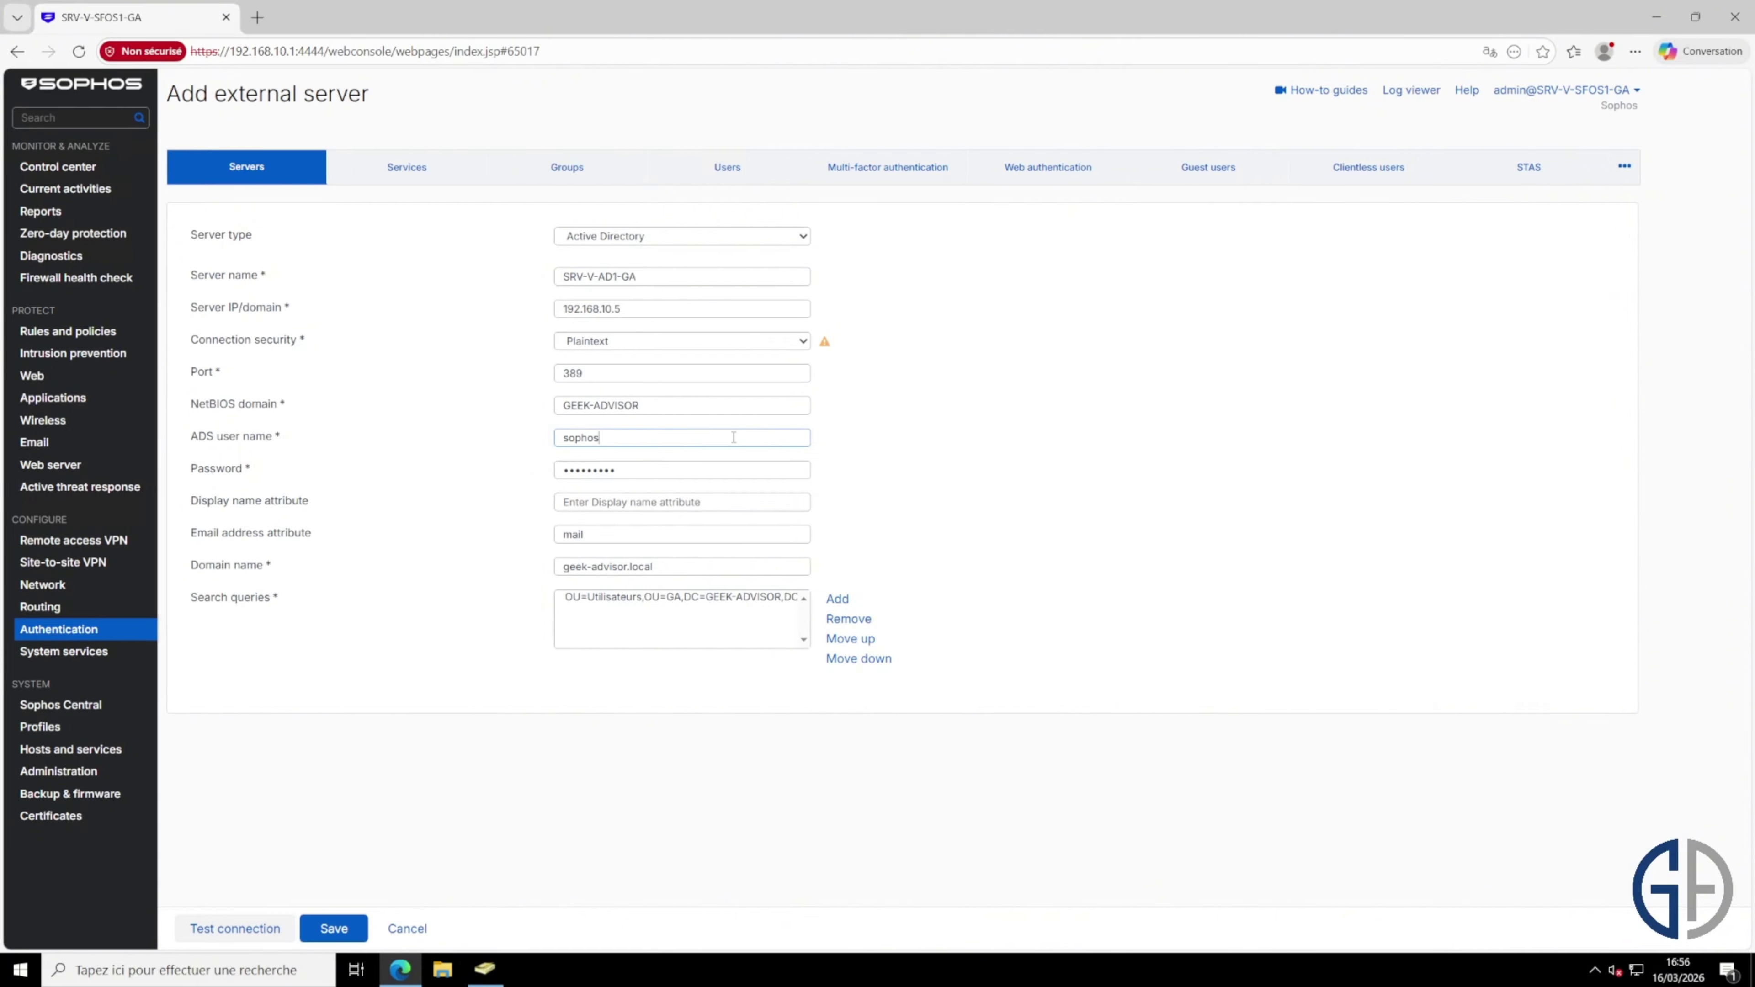
type("_auth")
key("ctrl+a")
left_click(418, 760)
left_click(258, 932)
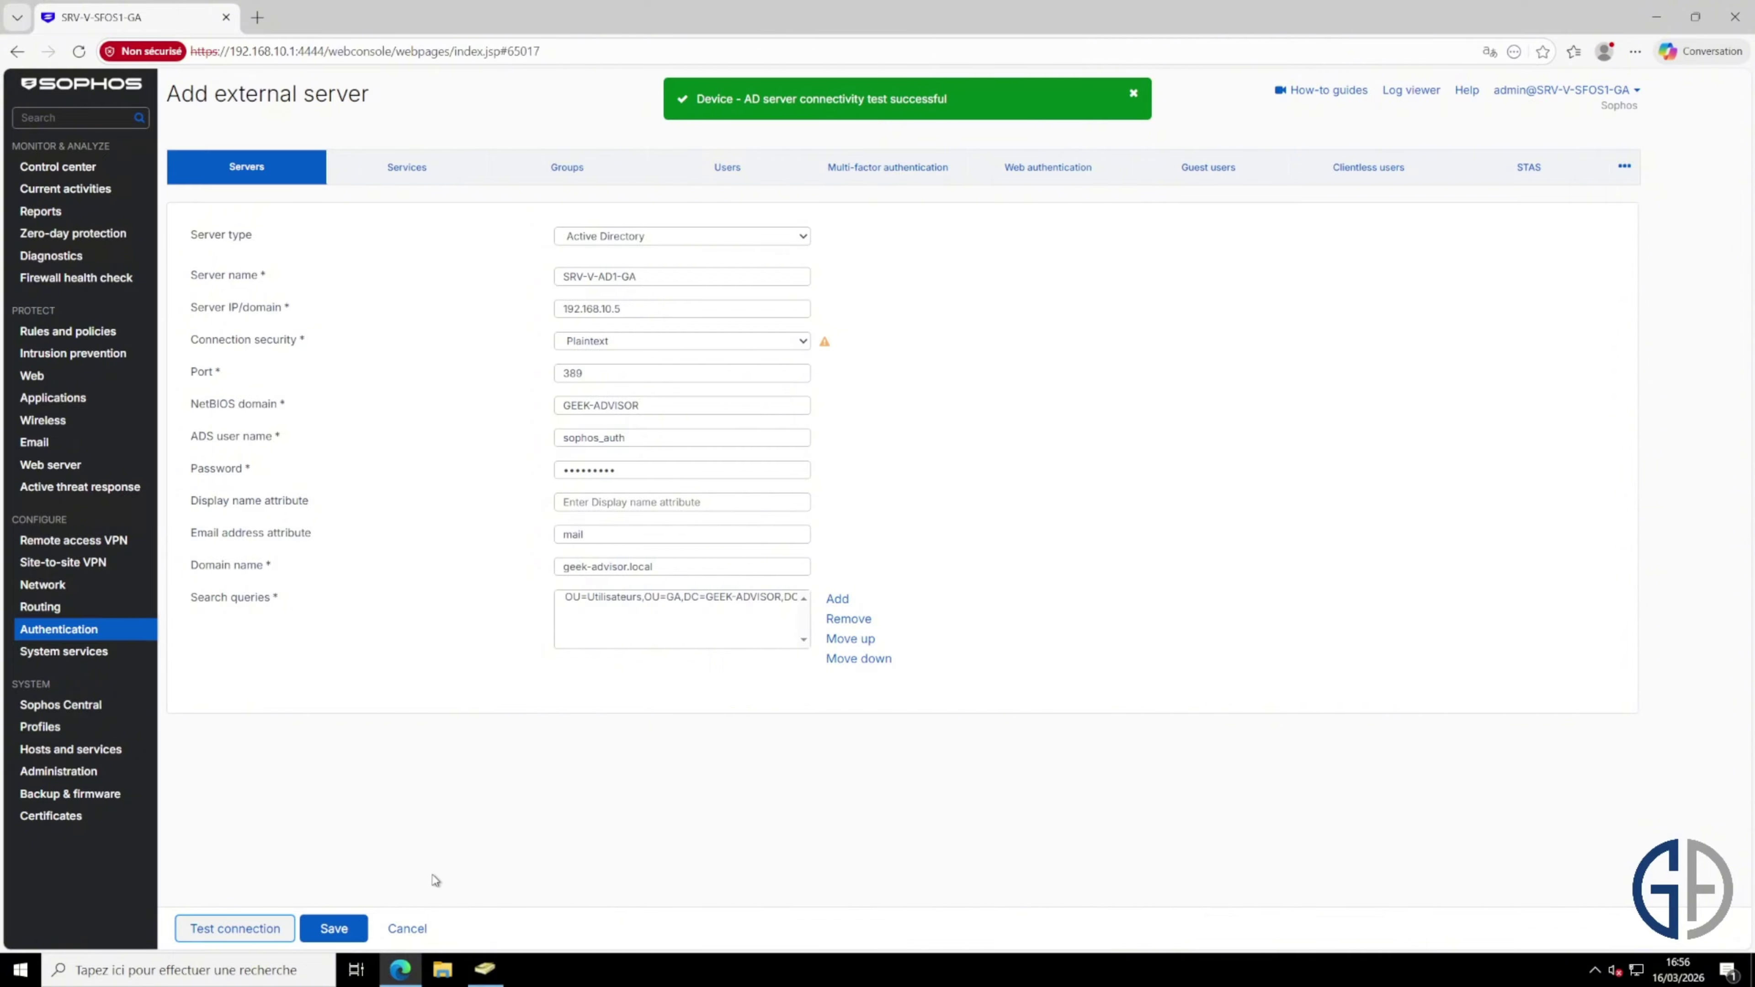
left_click(342, 934)
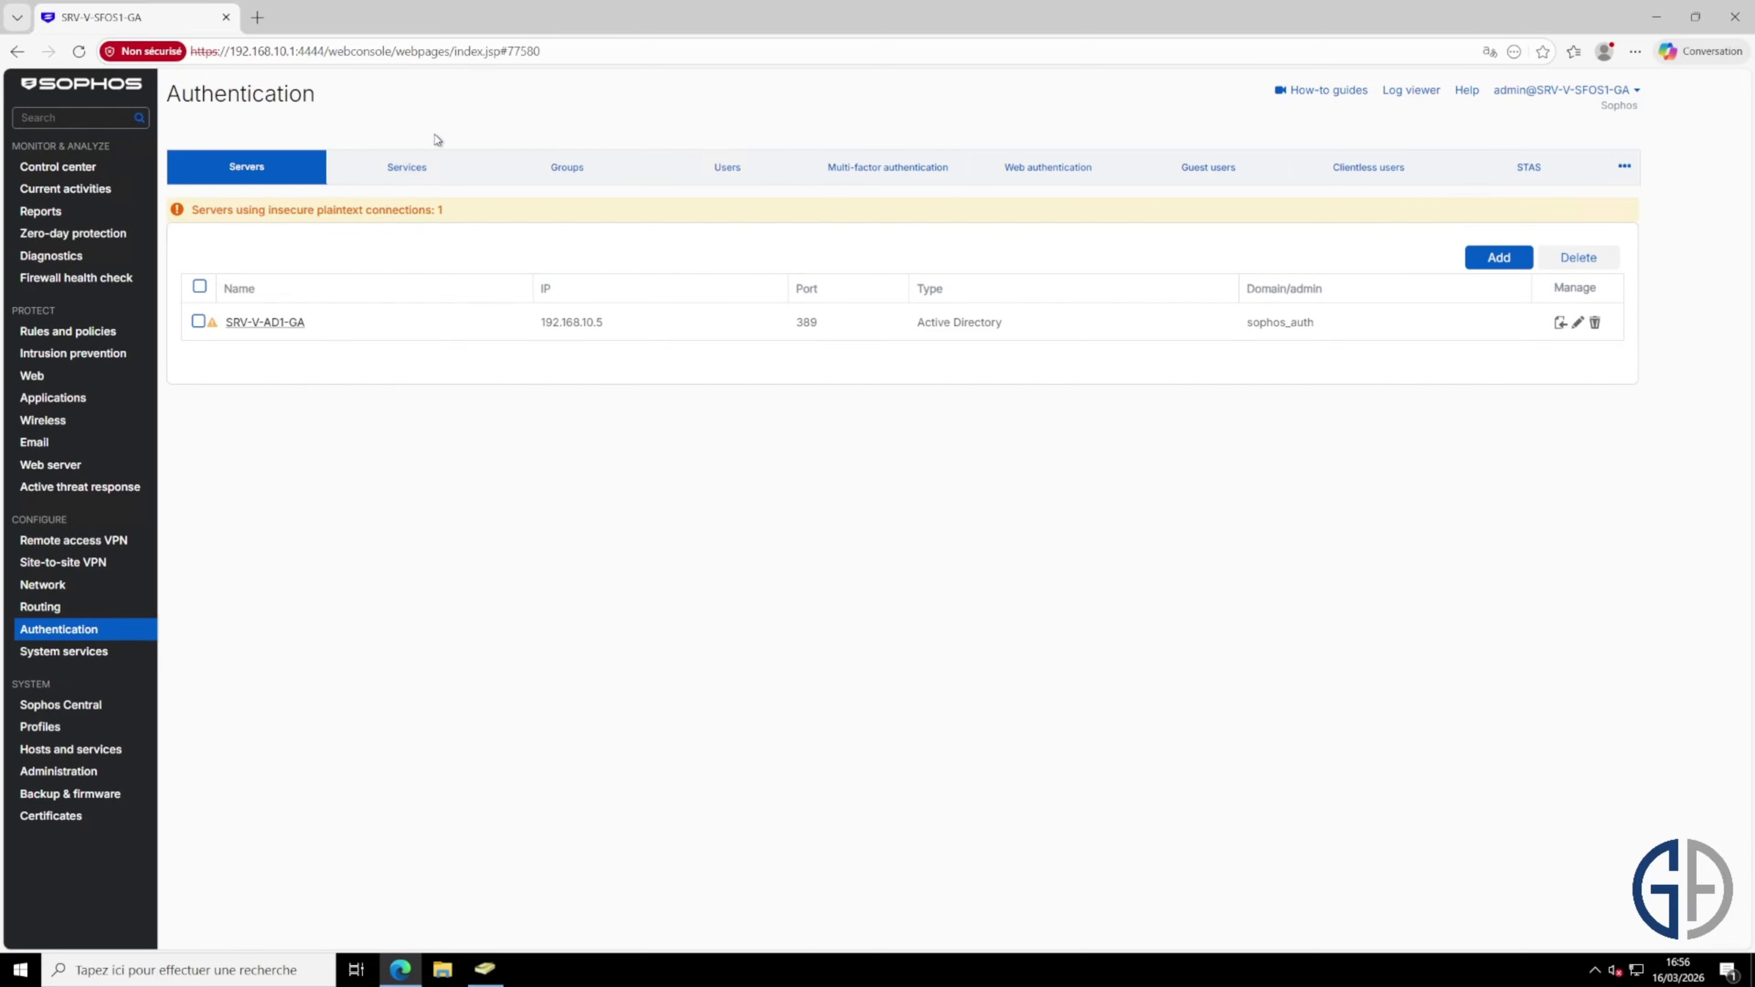
Step: Under Services, switch SSL VPN authentication from Local to SRV-V-AD1-GA and apply
left_click(423, 171)
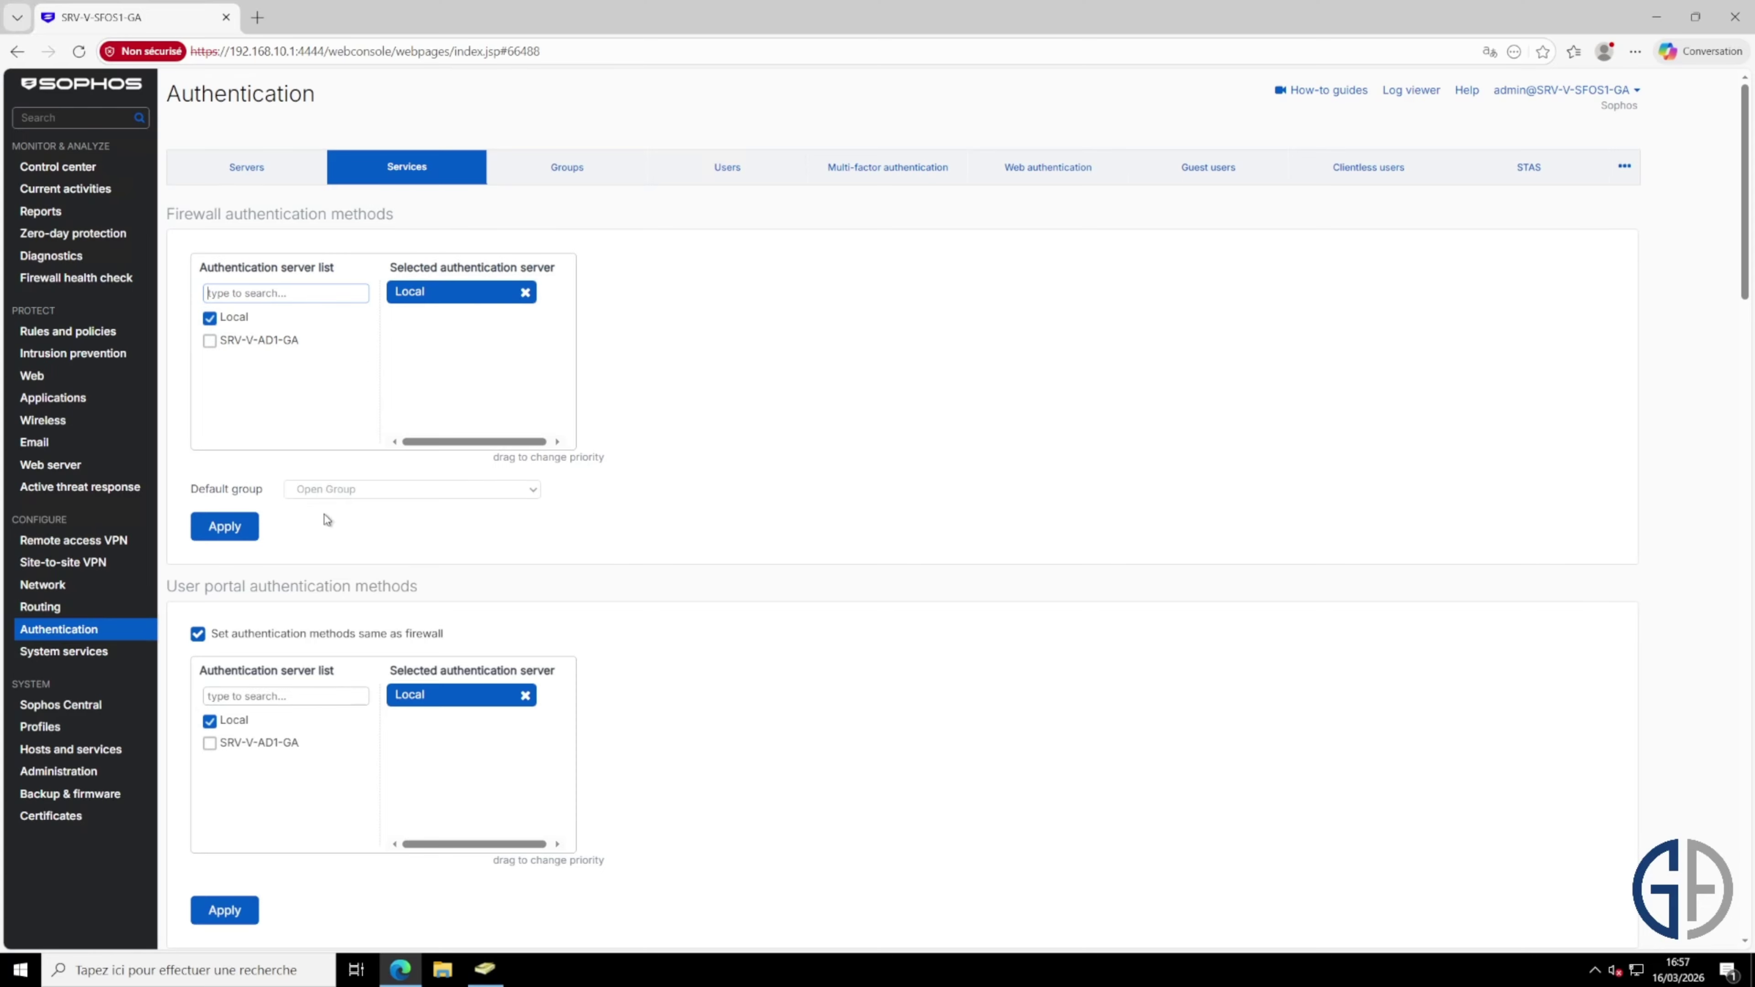
scroll(753, 505, "down", 6)
scroll(746, 507, "down", 8)
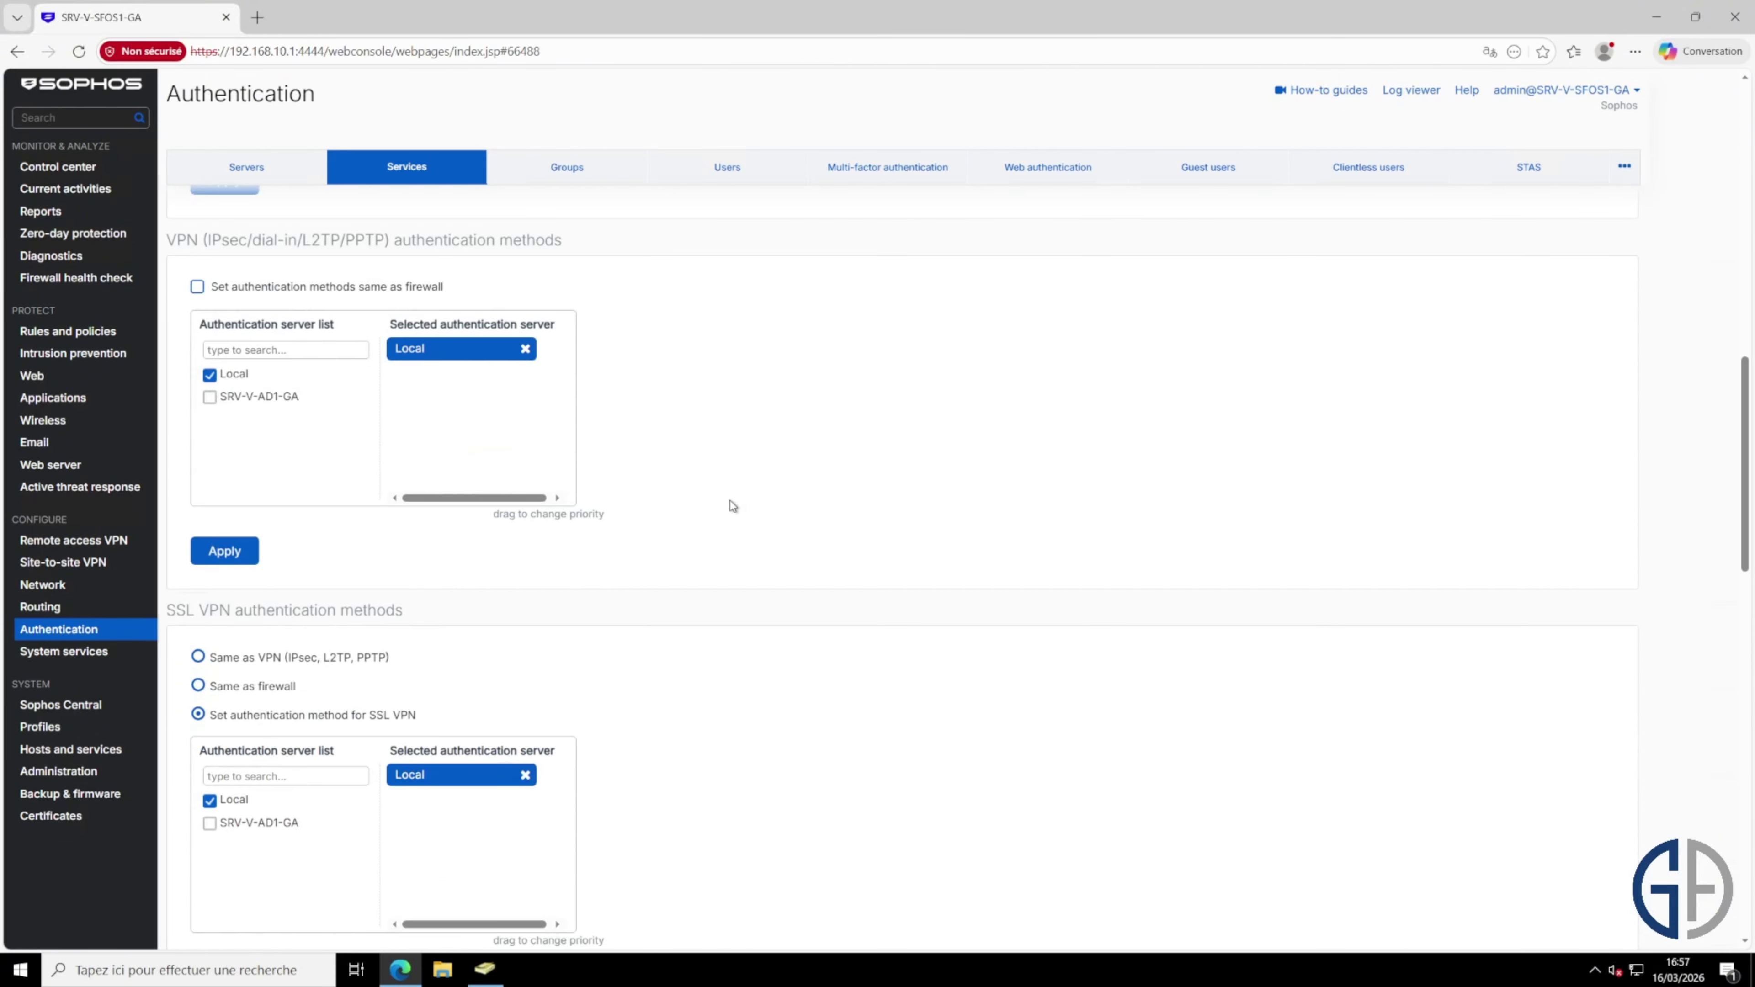
scroll(731, 504, "down", 4)
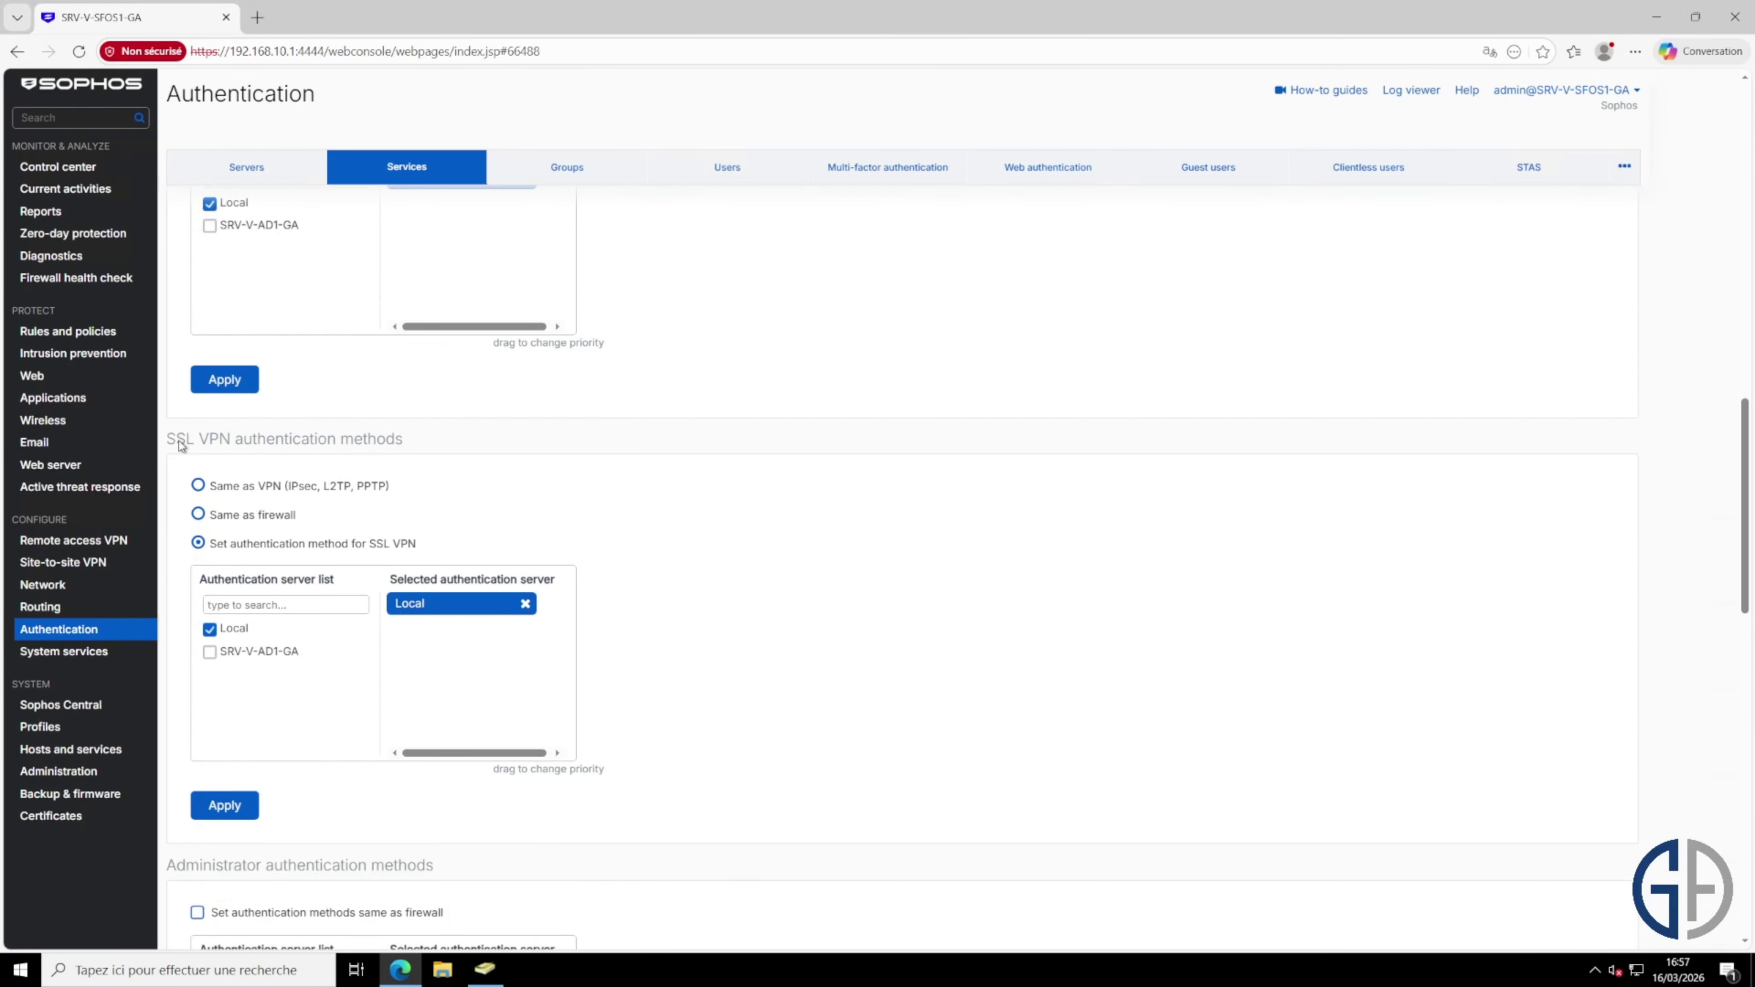
left_click(210, 653)
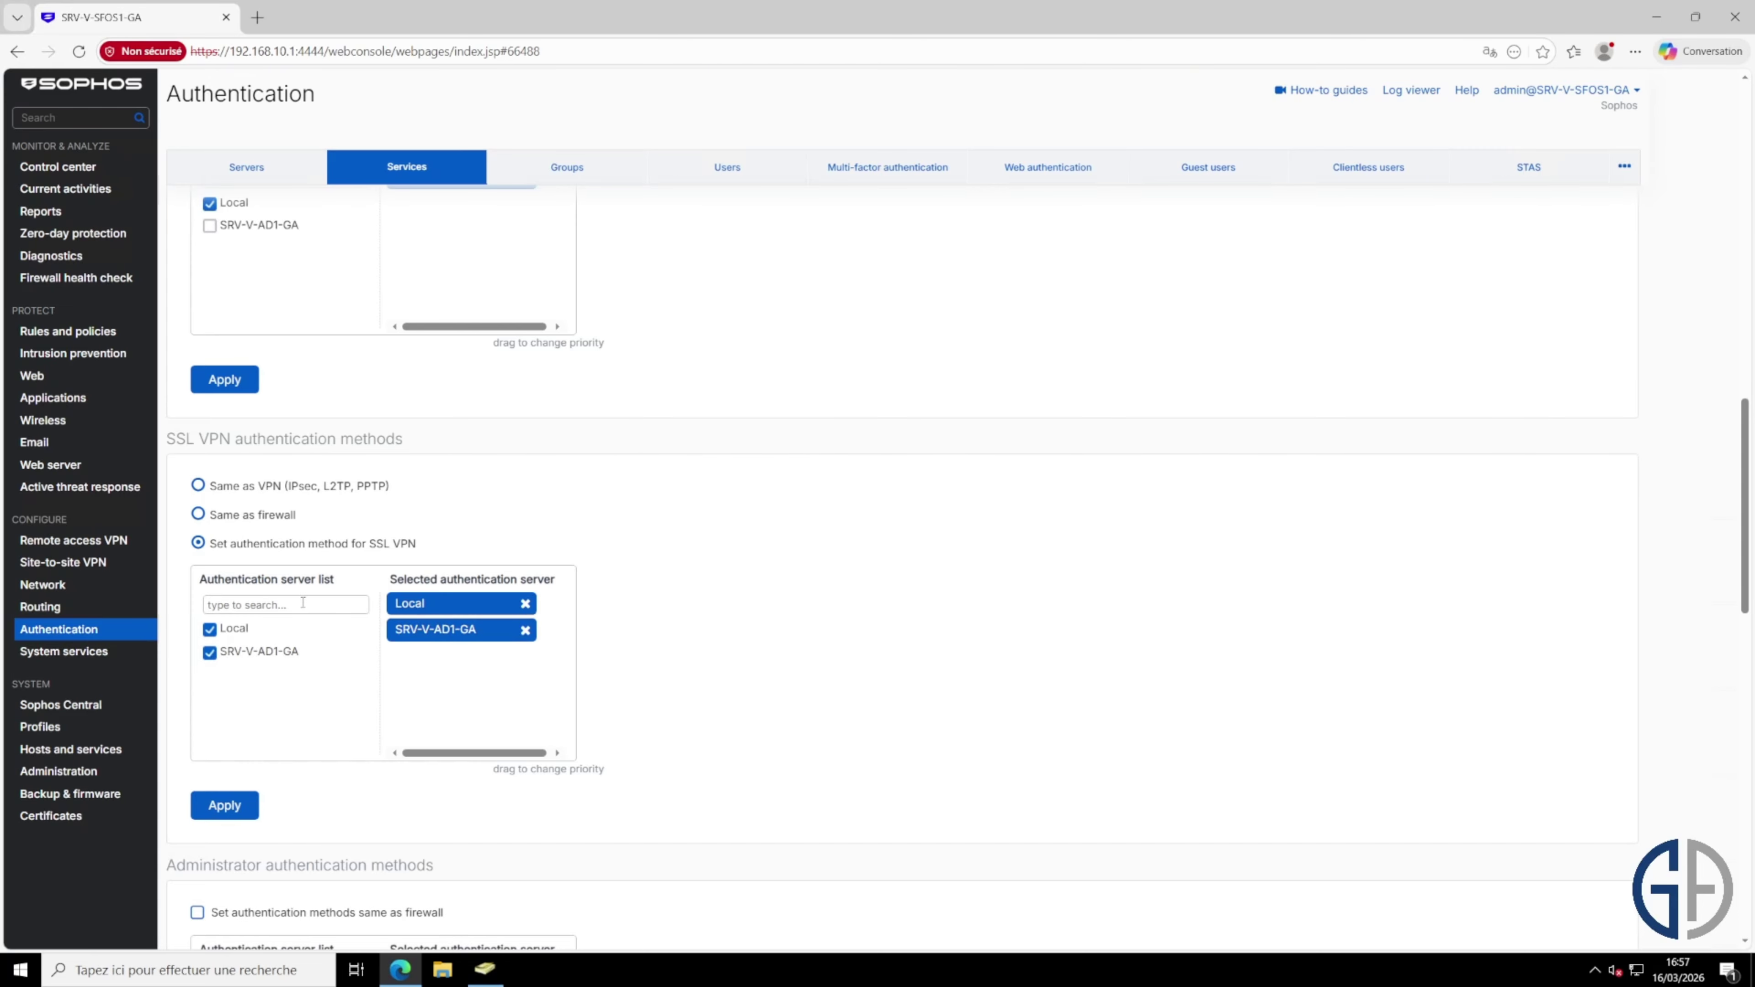
left_click(211, 630)
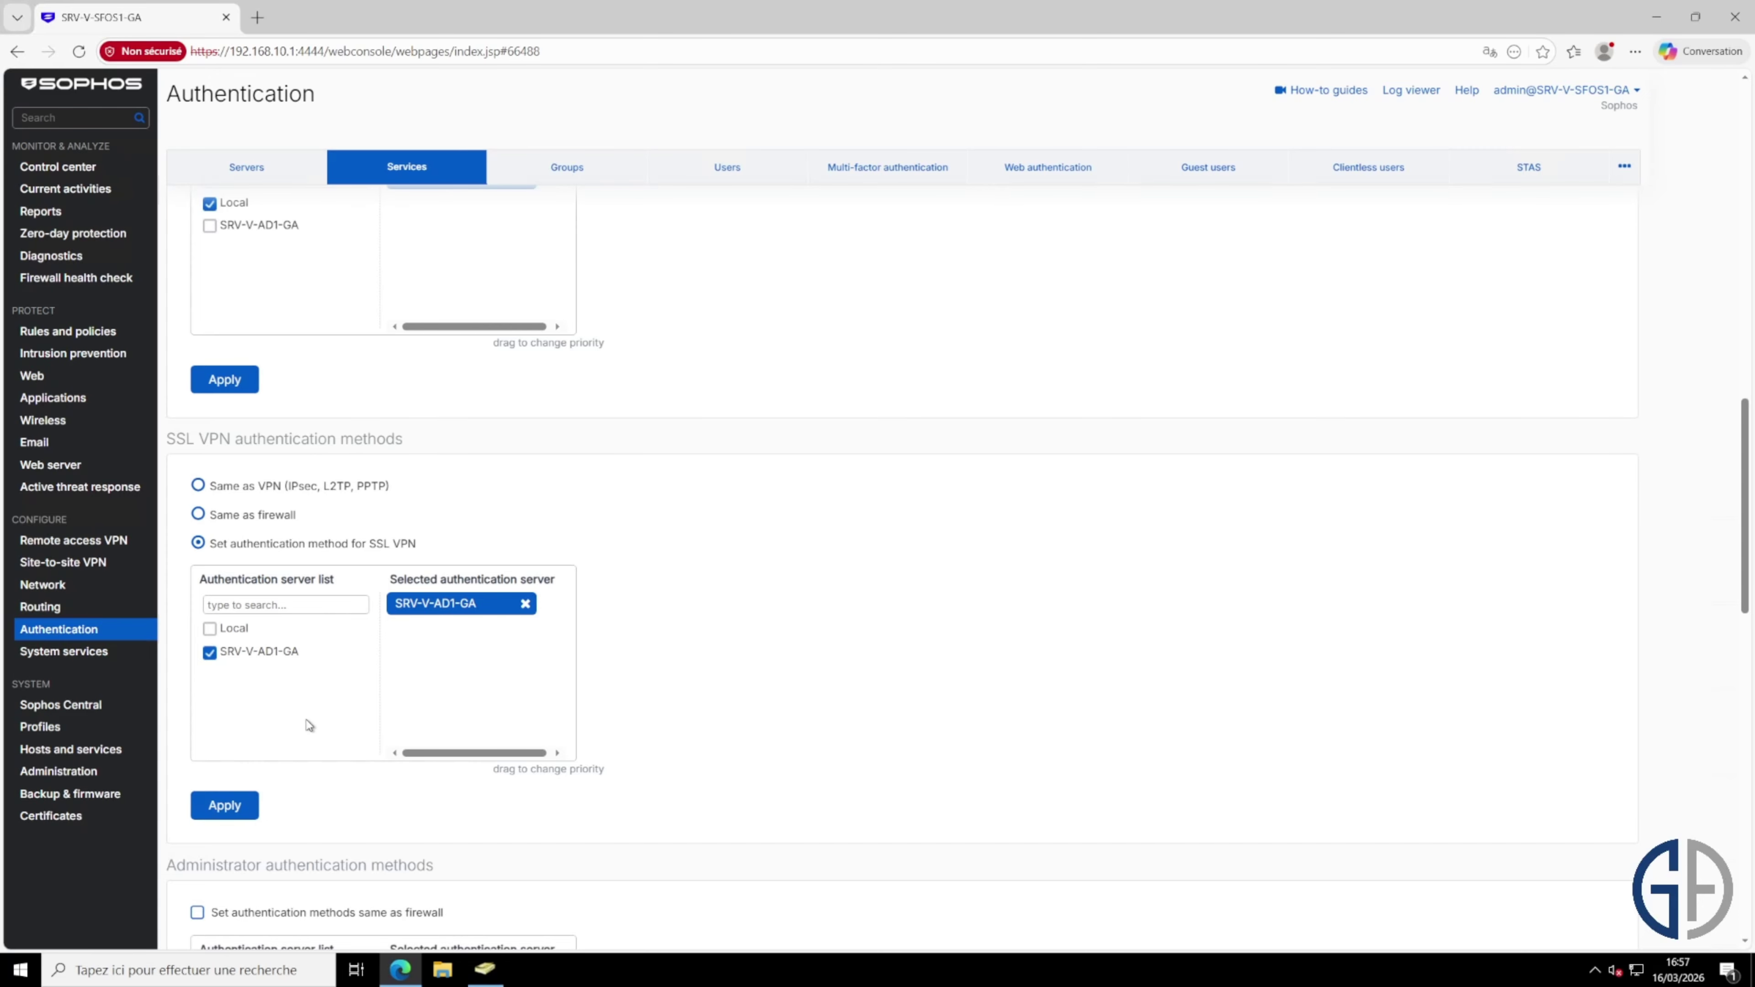
left_click(228, 802)
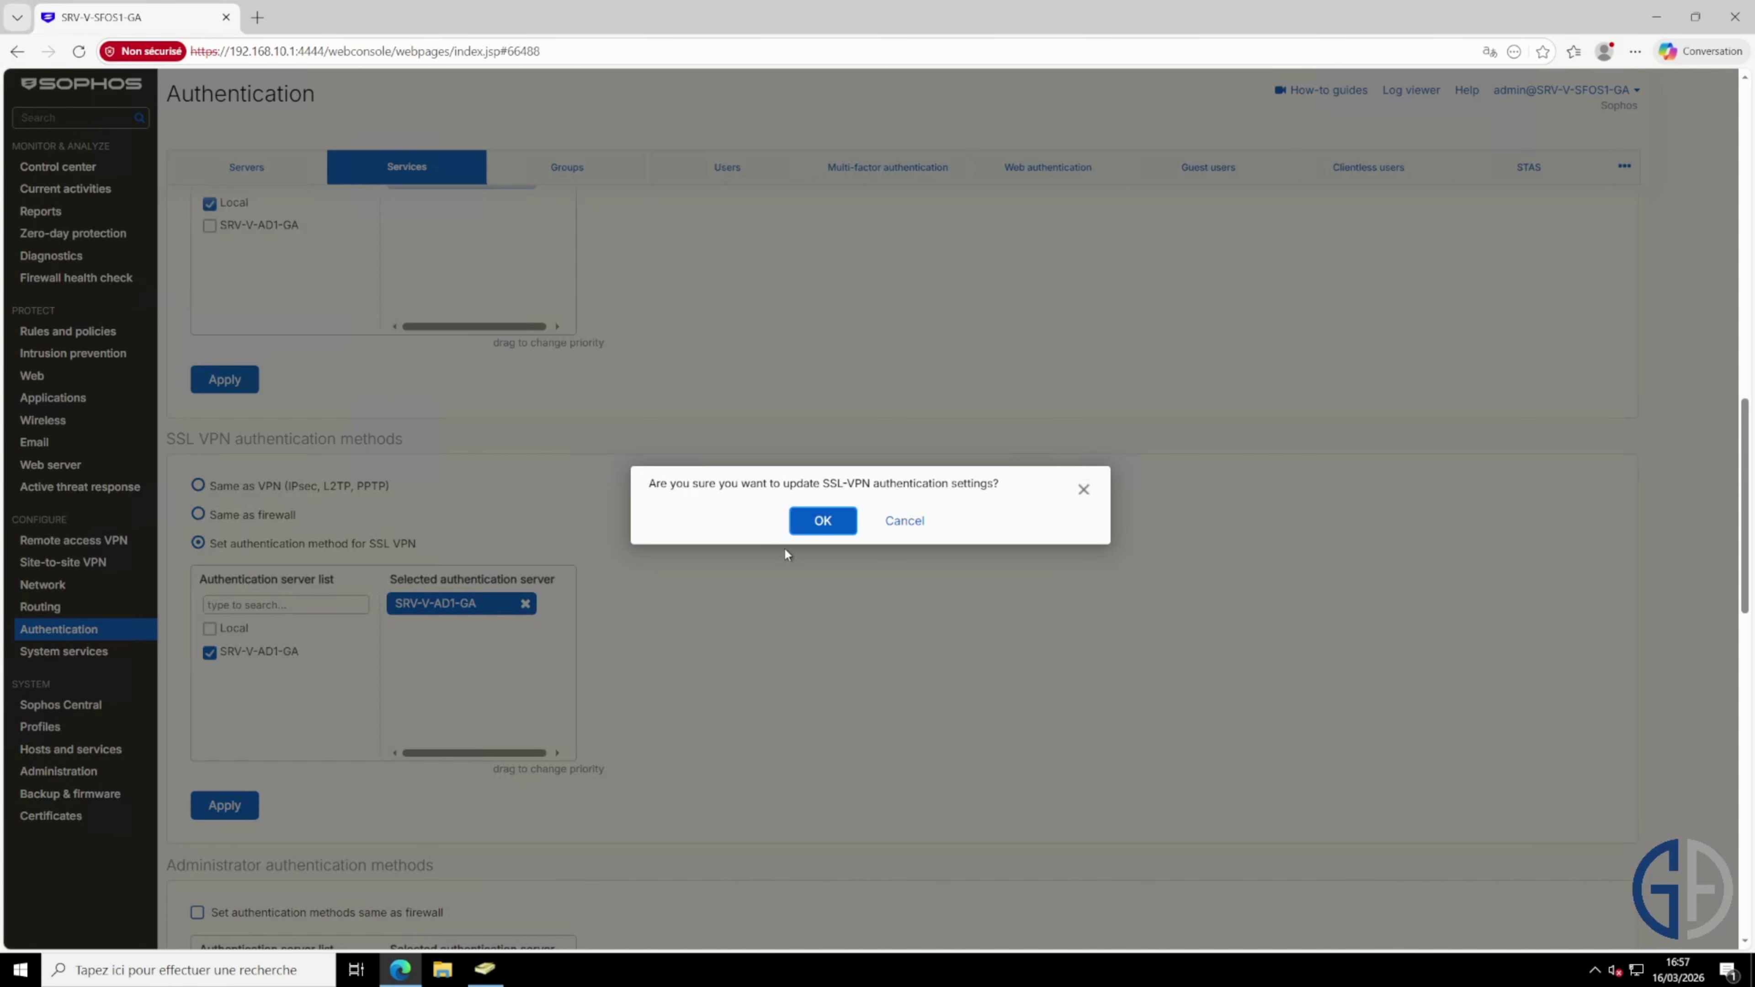
left_click(819, 522)
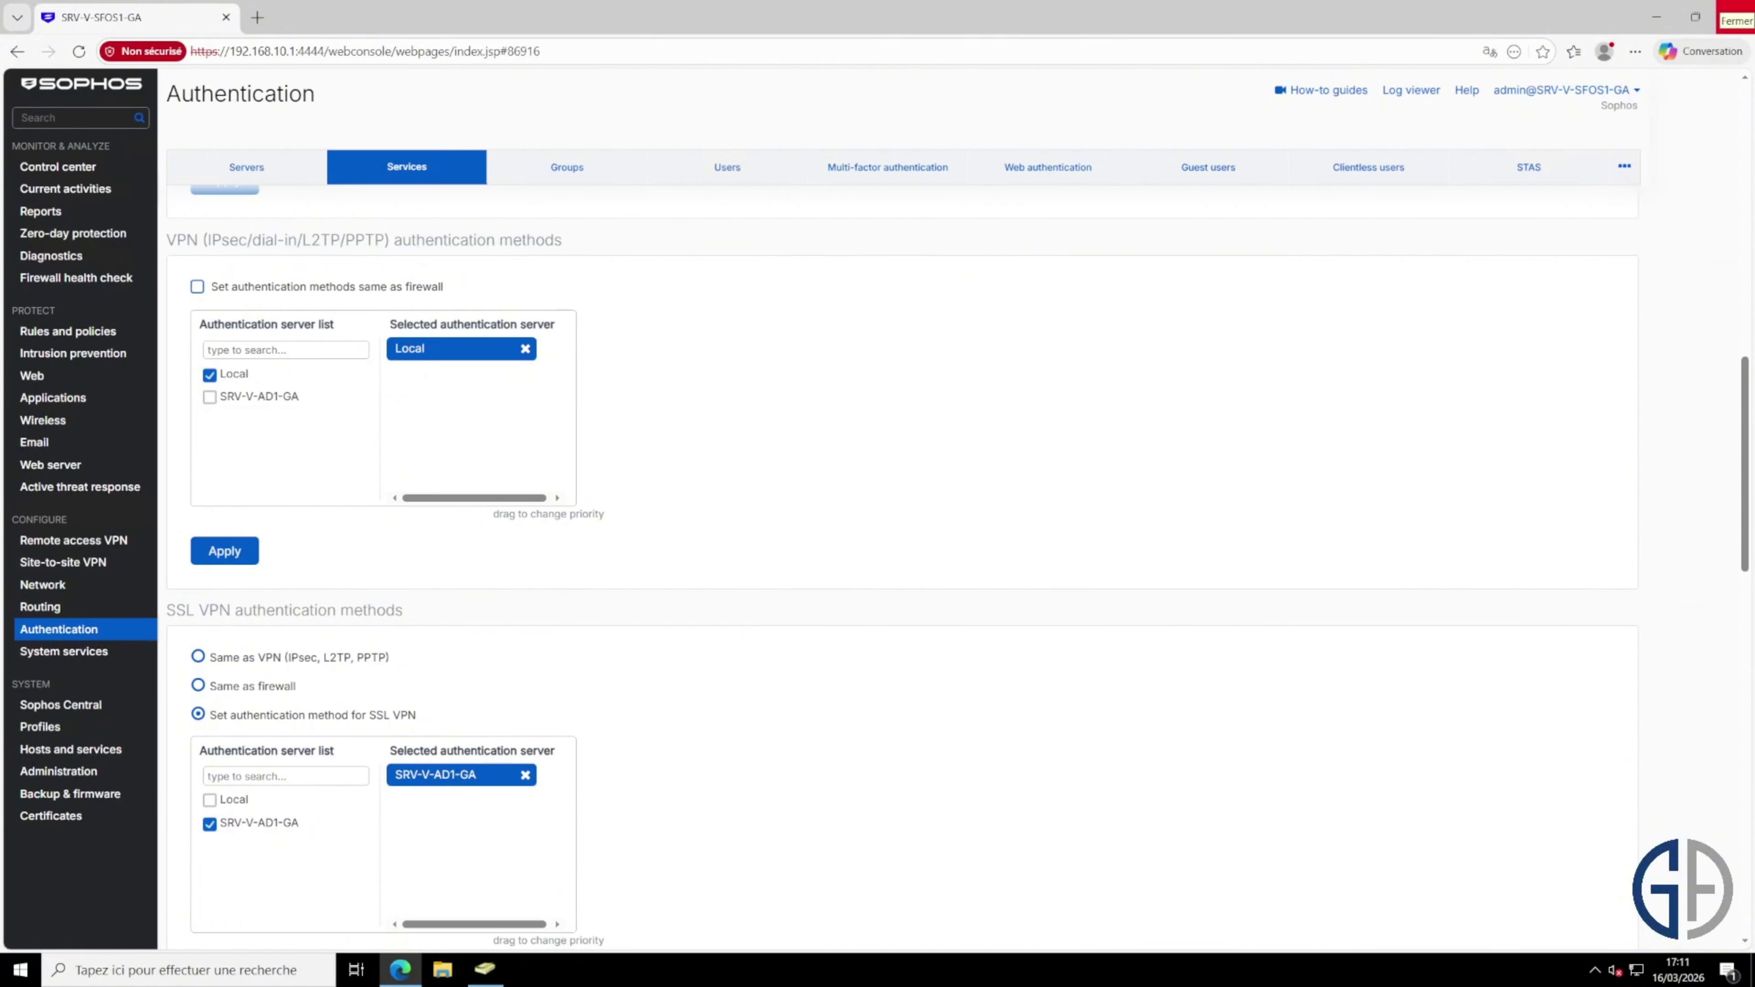
Step: Tick SRV-V-AD1-GA and untick Local for VPN portal authentication, then apply
scroll(645, 601, "up", 6)
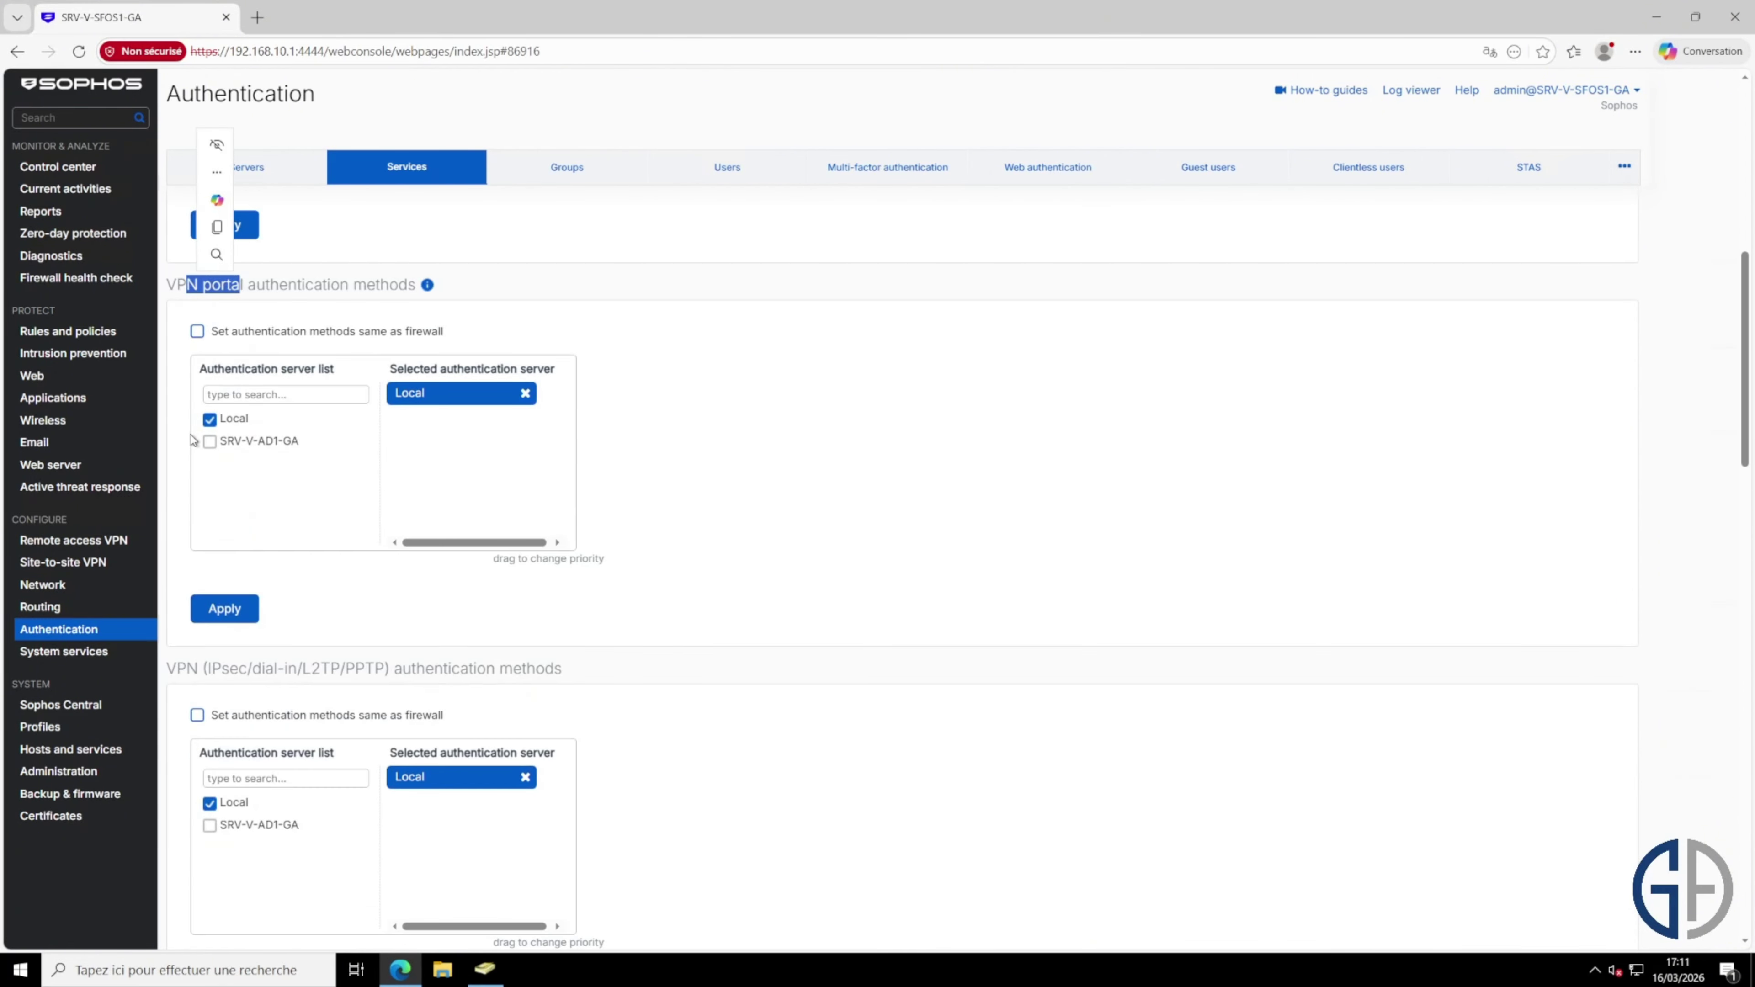
left_click(209, 442)
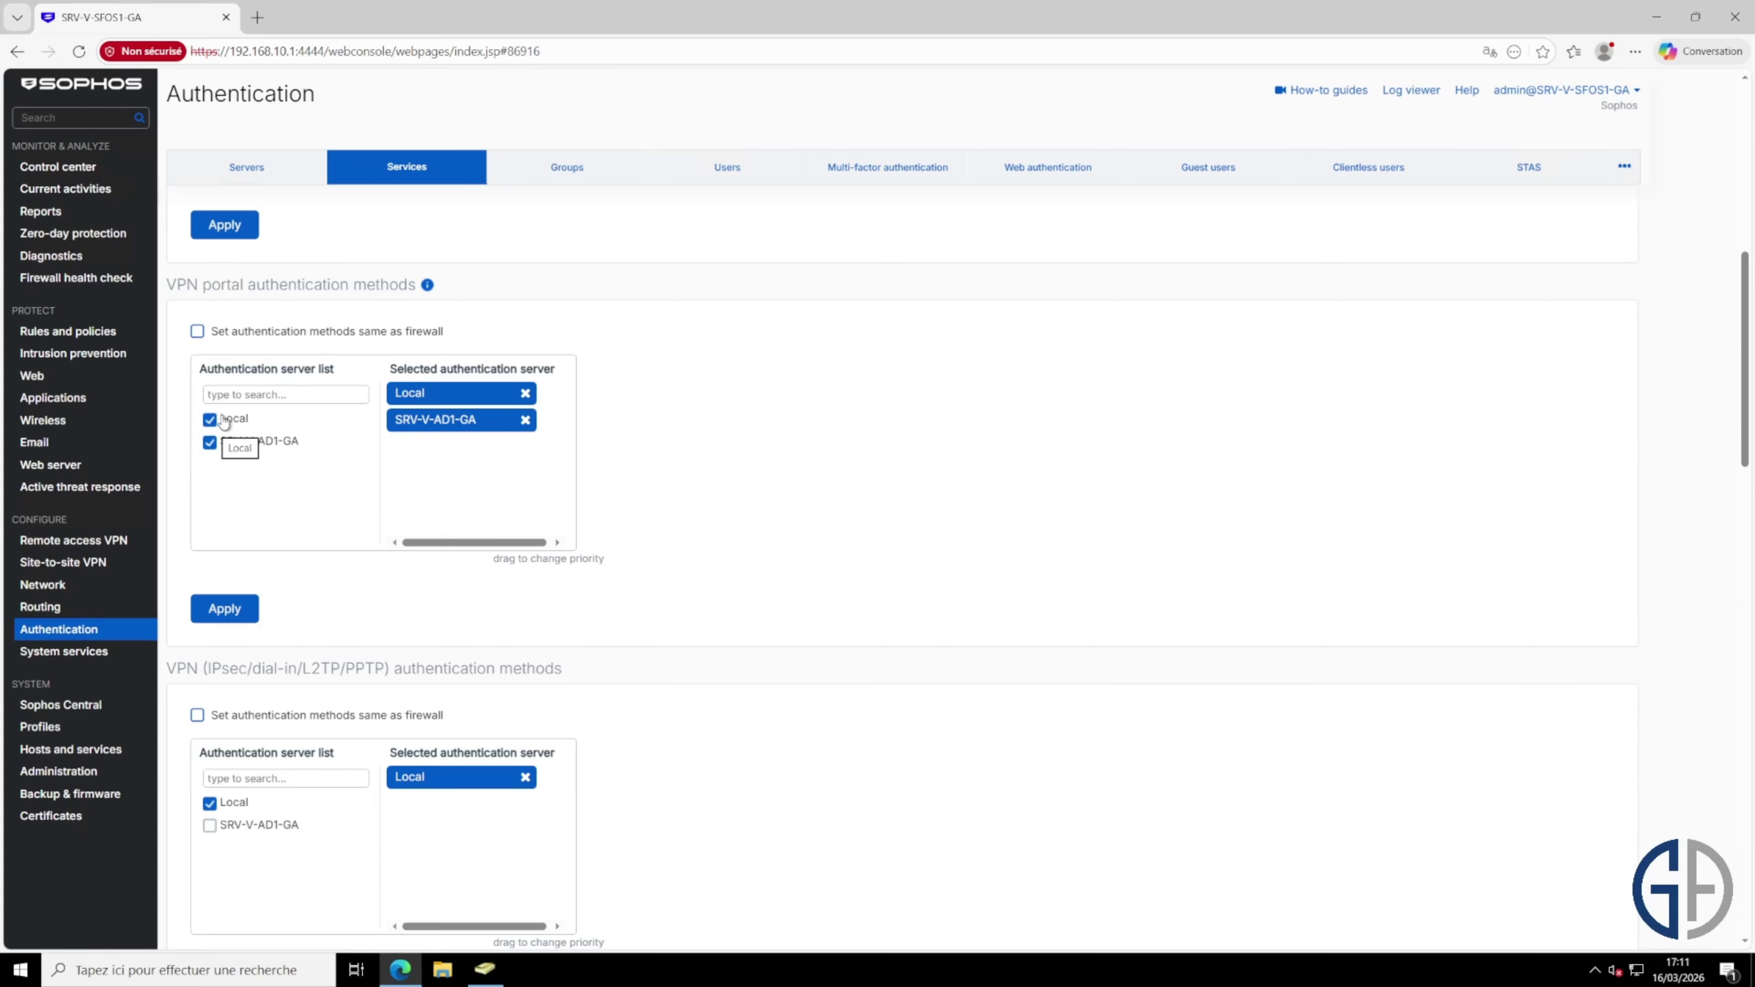
left_click(214, 421)
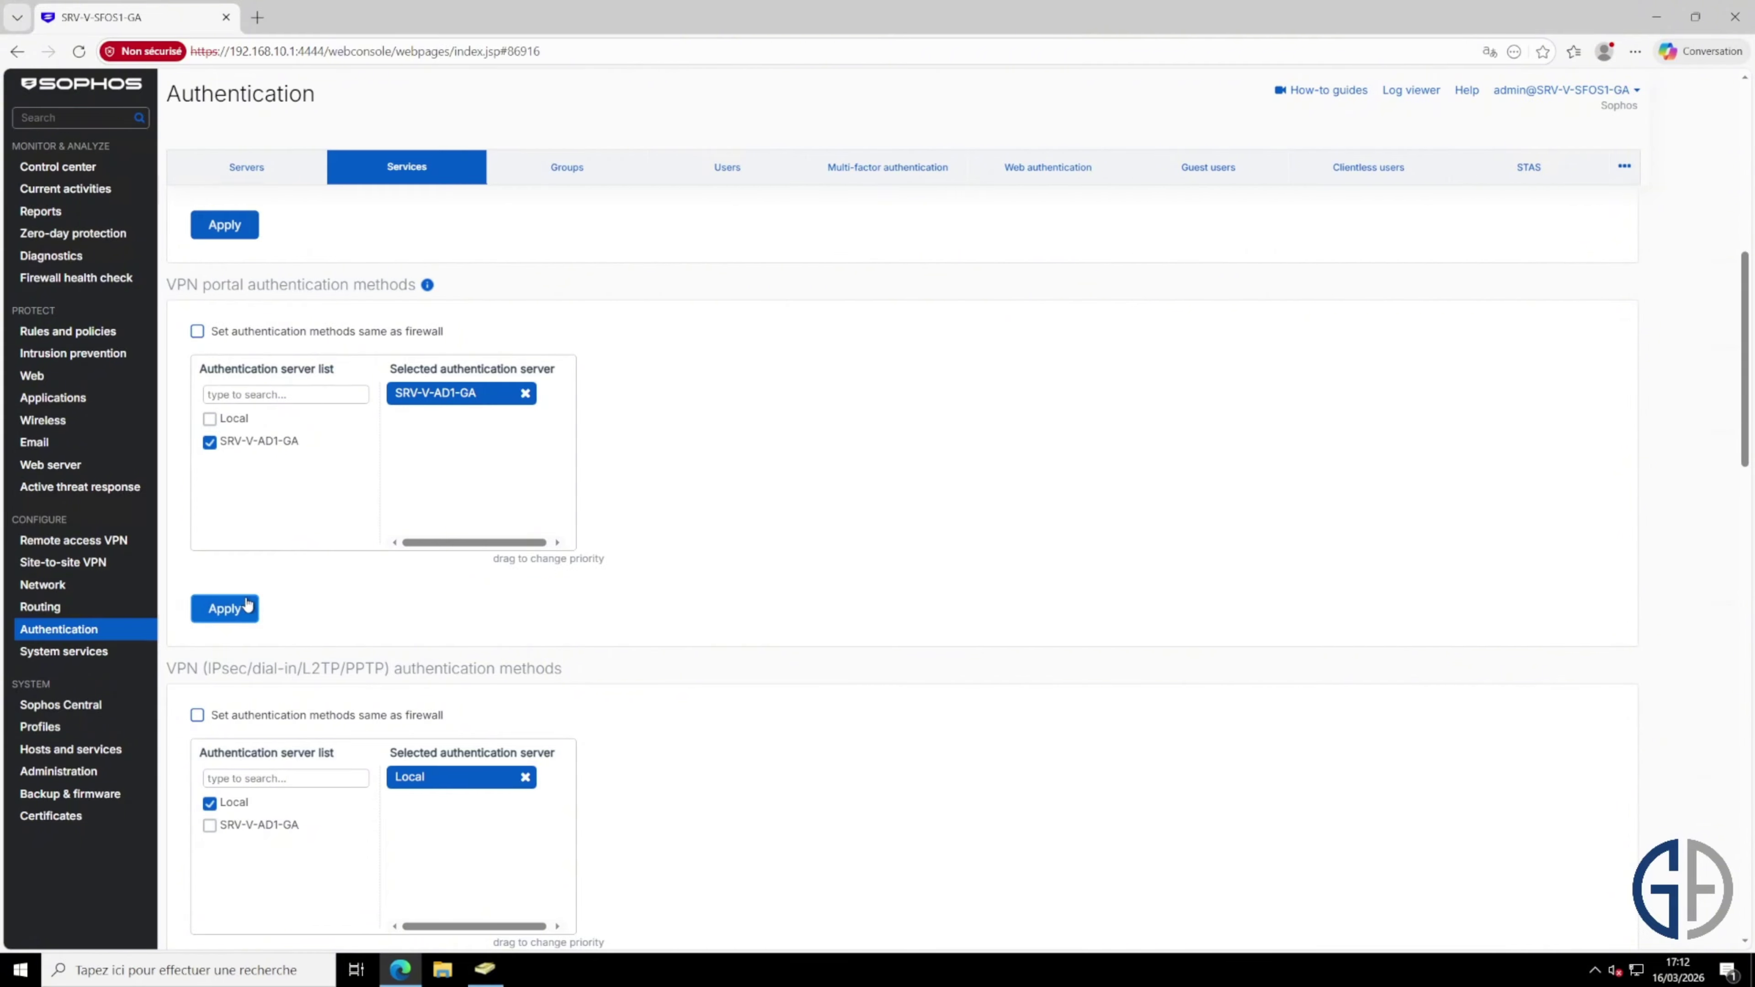
left_click(224, 608)
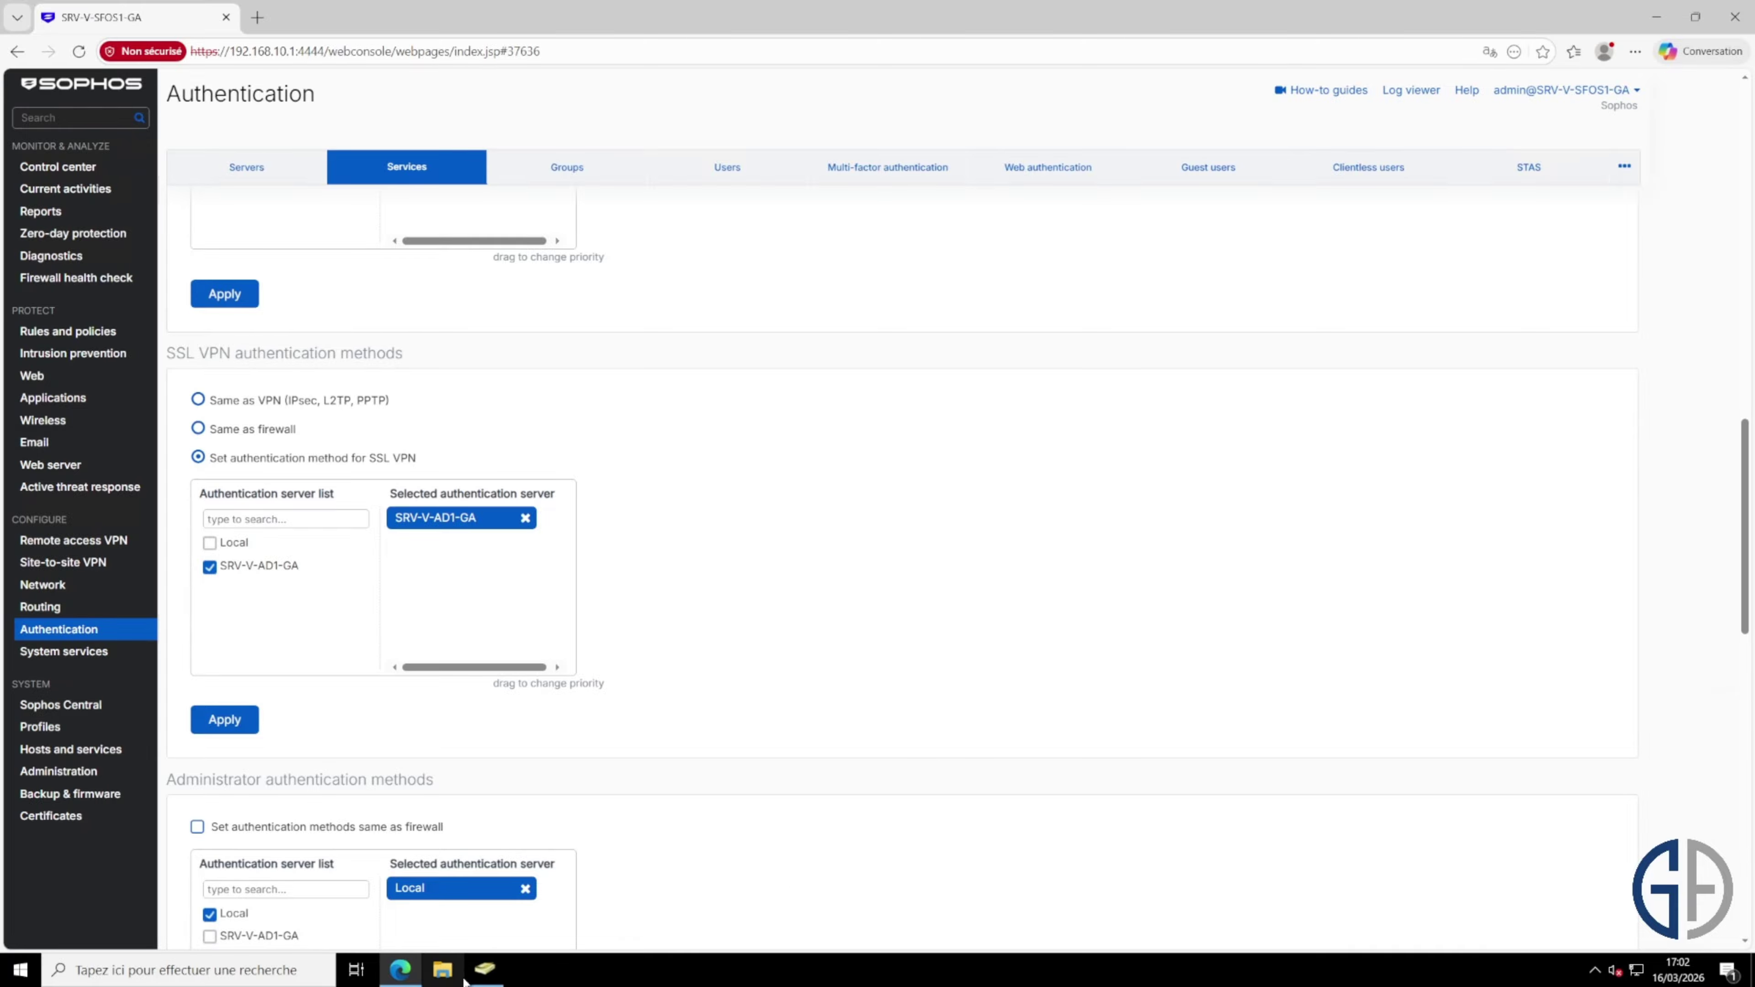
Step: Create a new group g_vpnssl in the GA Groupes container
mouse_move(496, 985)
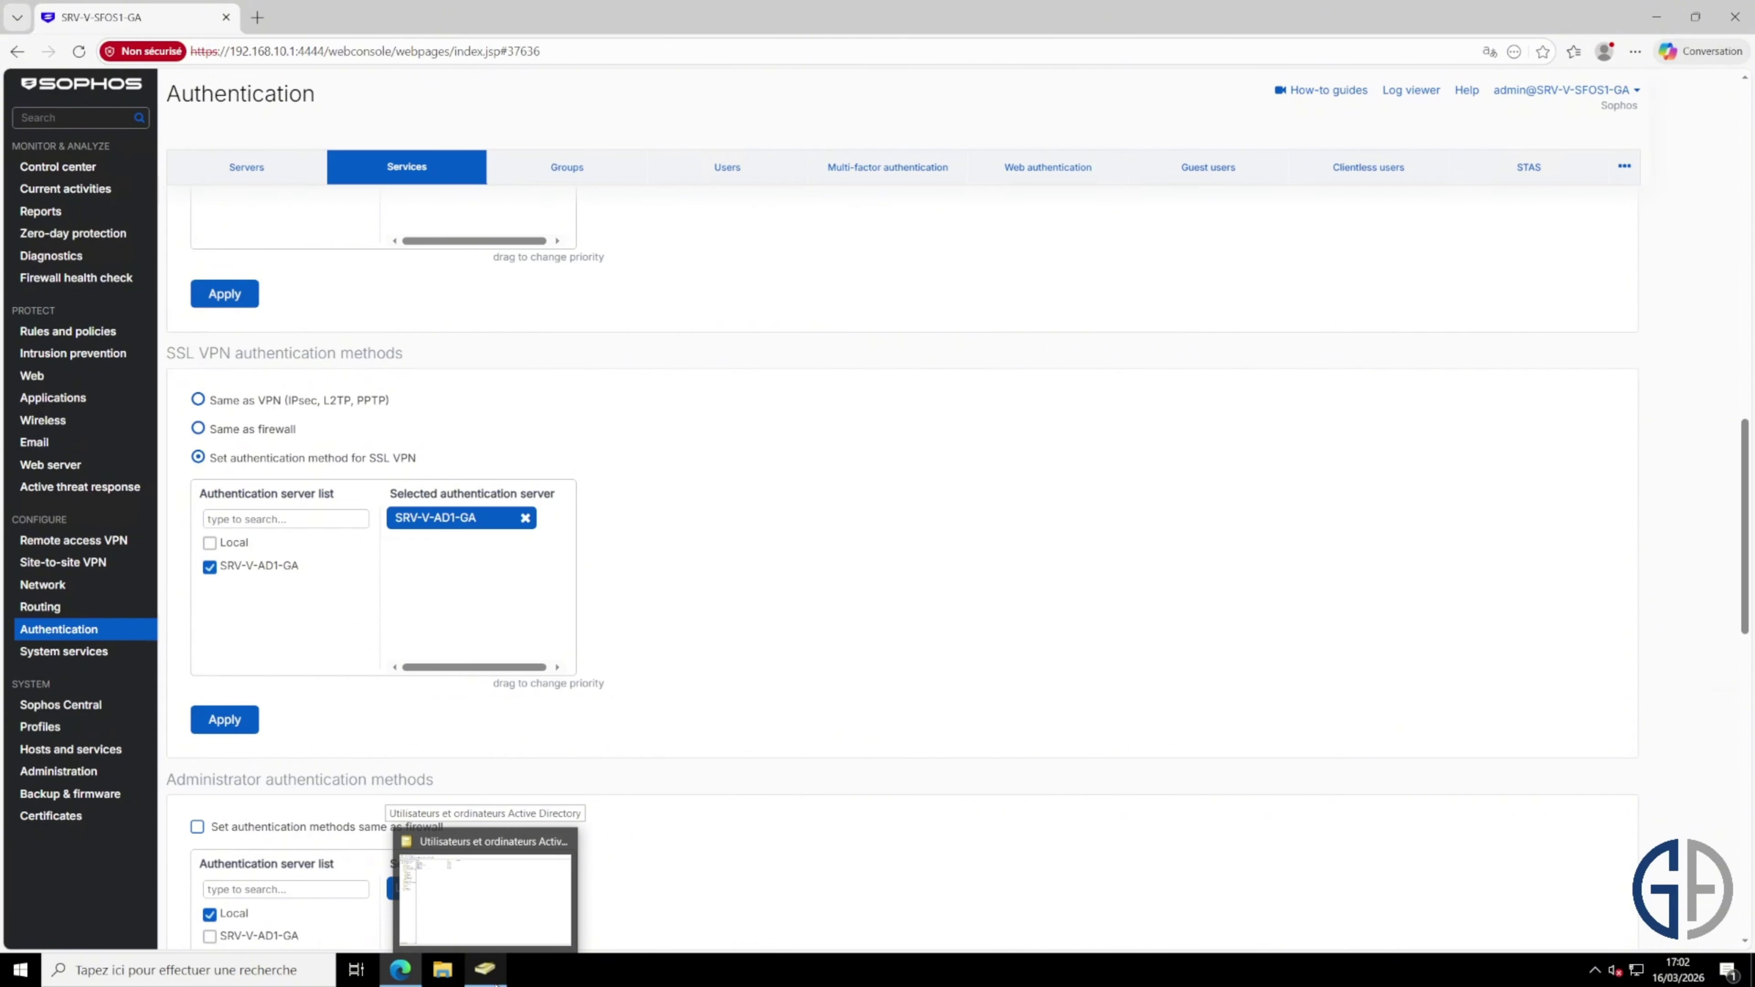
left_click(485, 898)
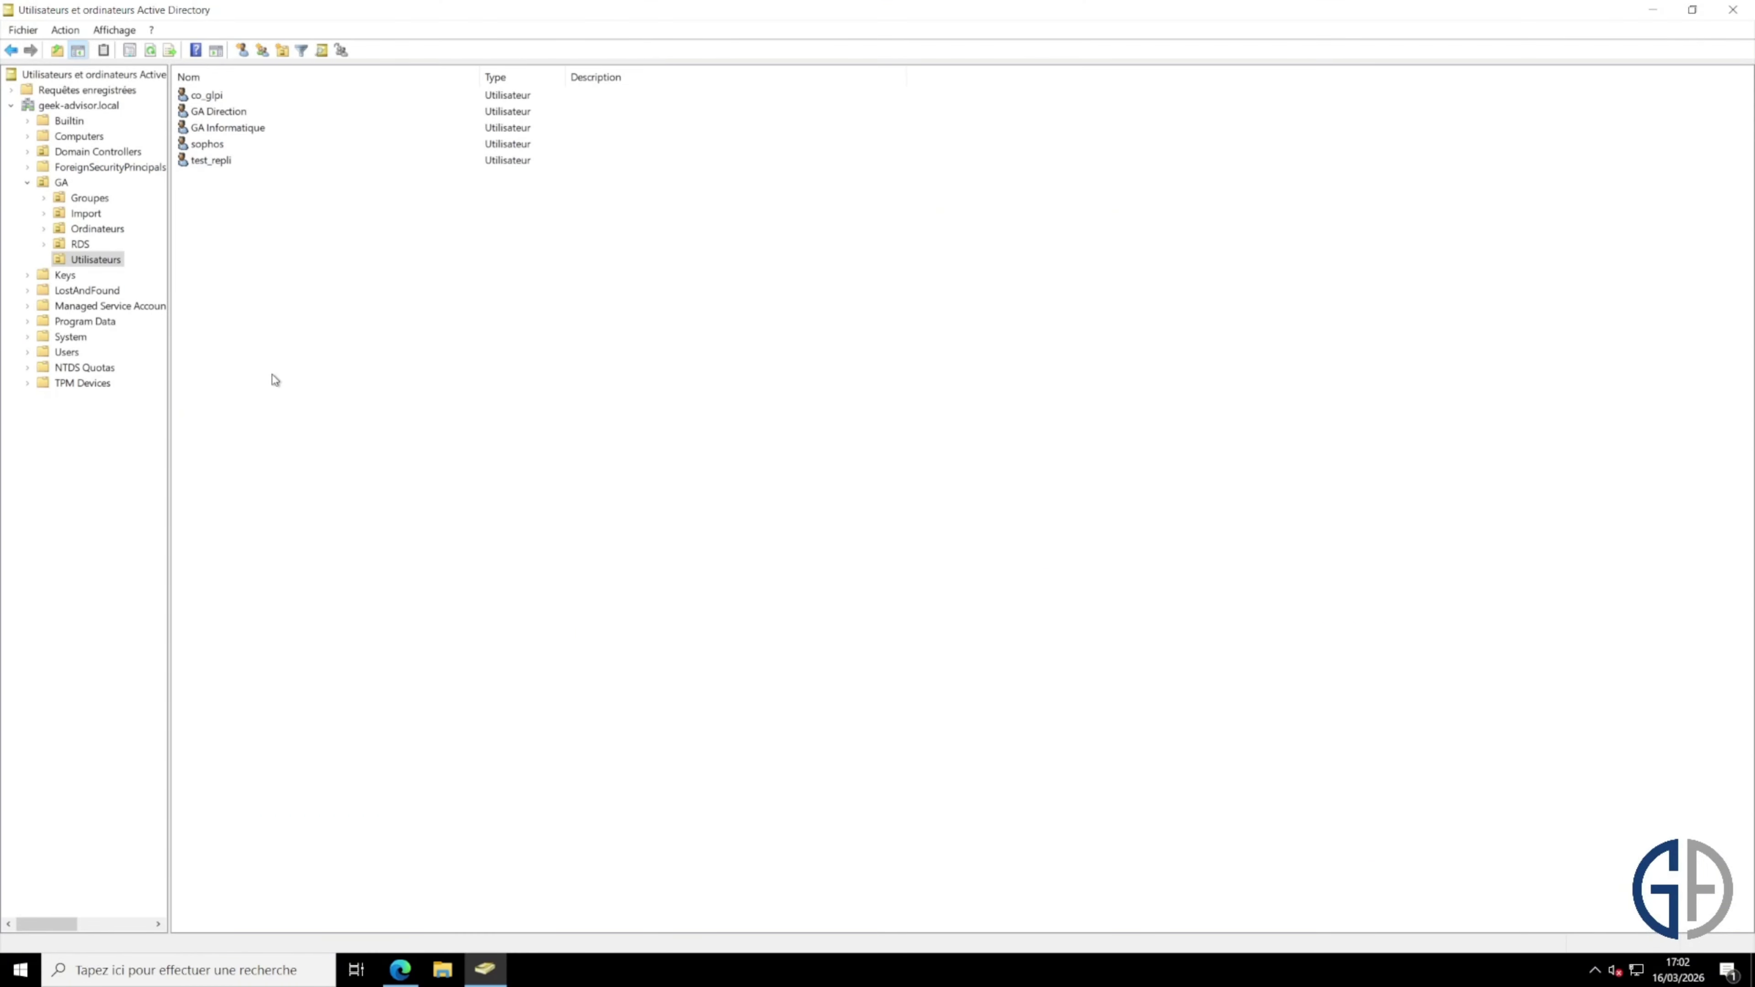
left_click(112, 201)
left_click(113, 201)
right_click(271, 254)
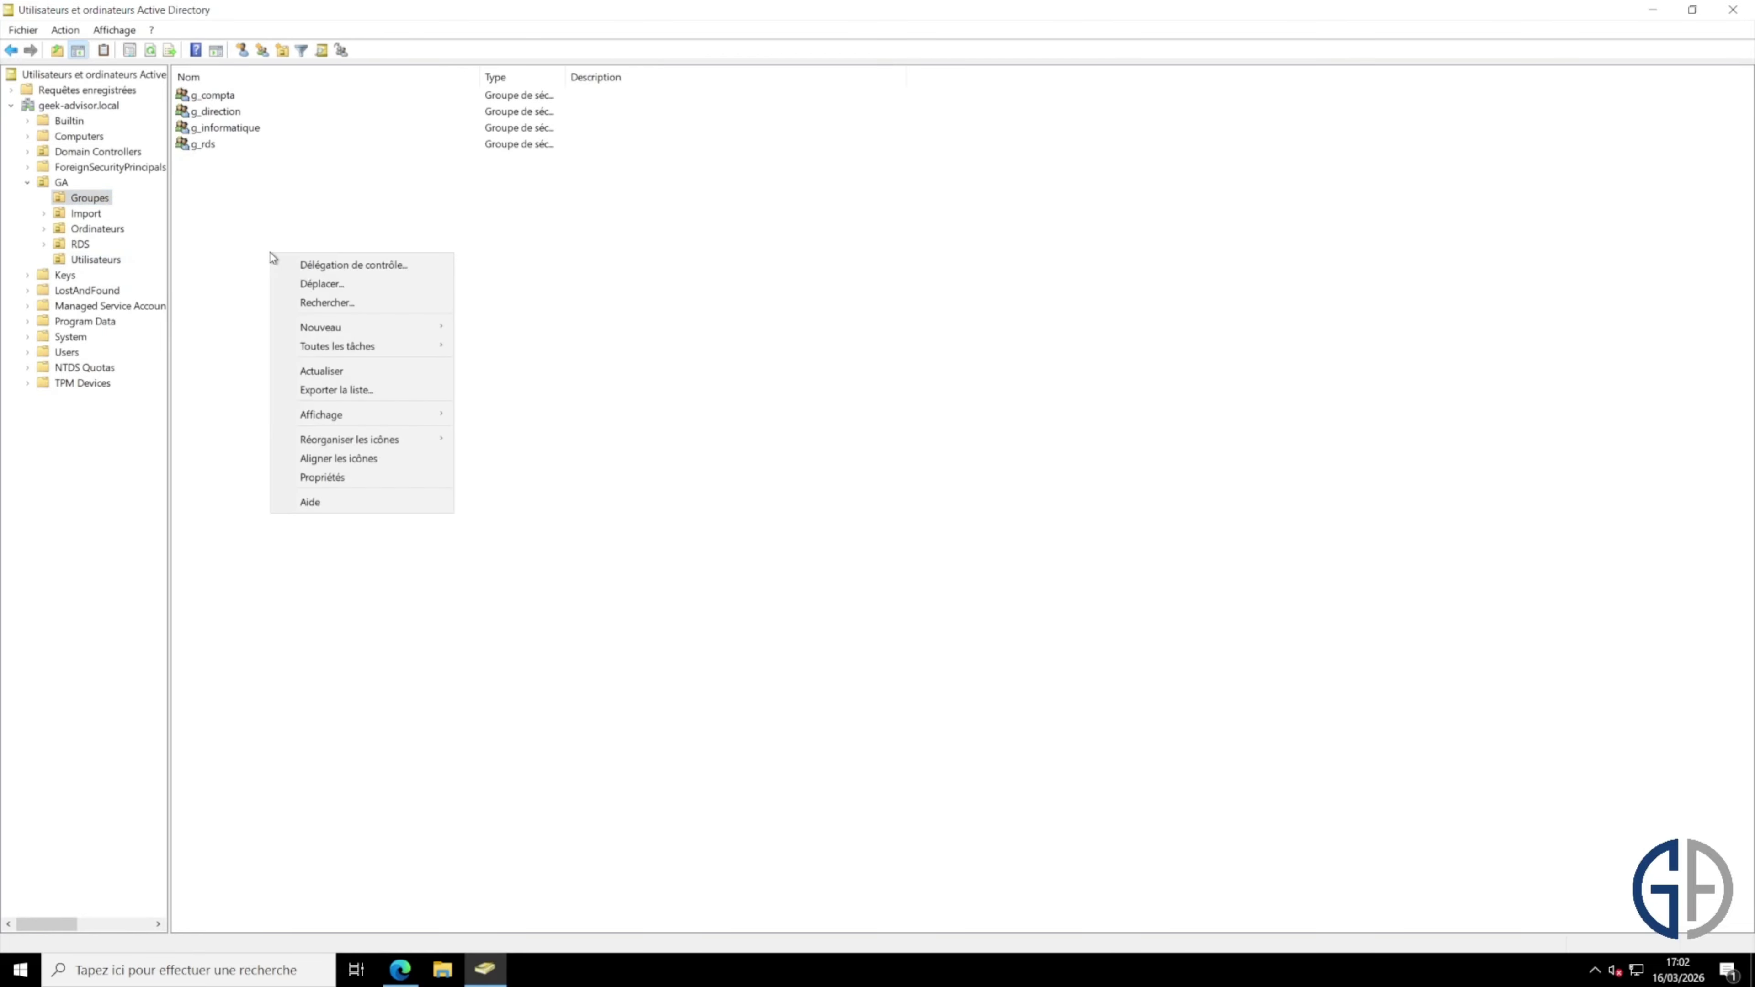
mouse_move(387, 330)
left_click(553, 365)
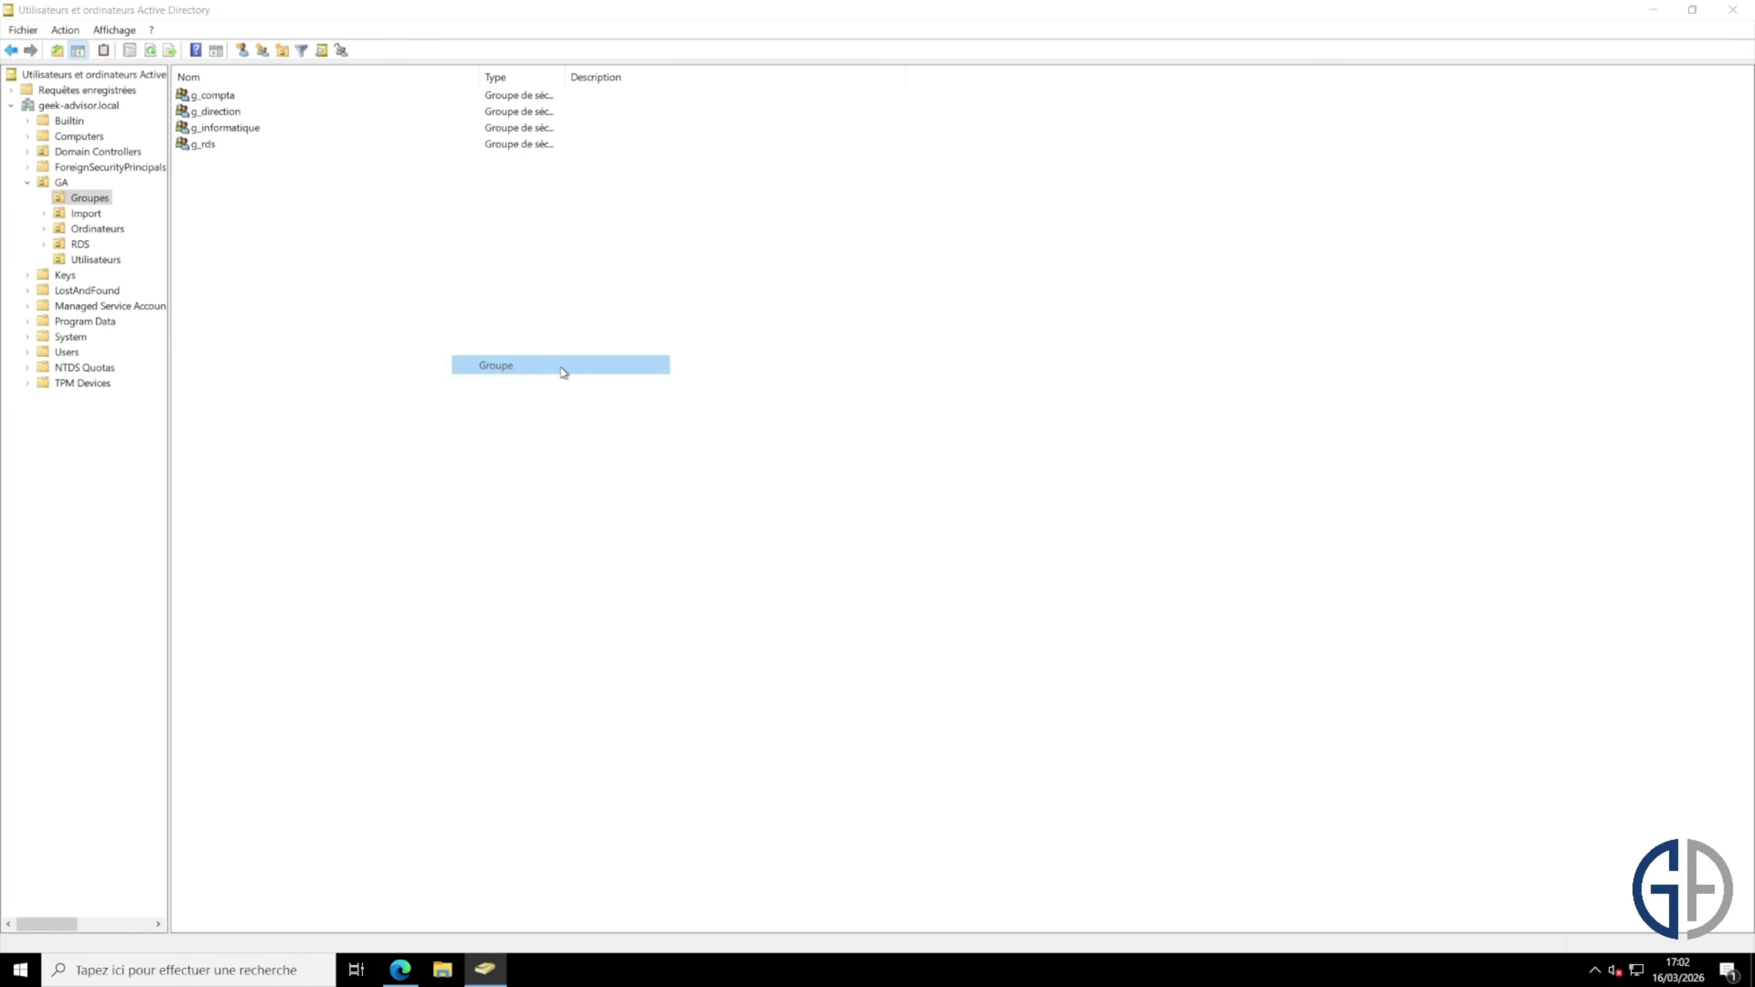
type("g_vpnssl")
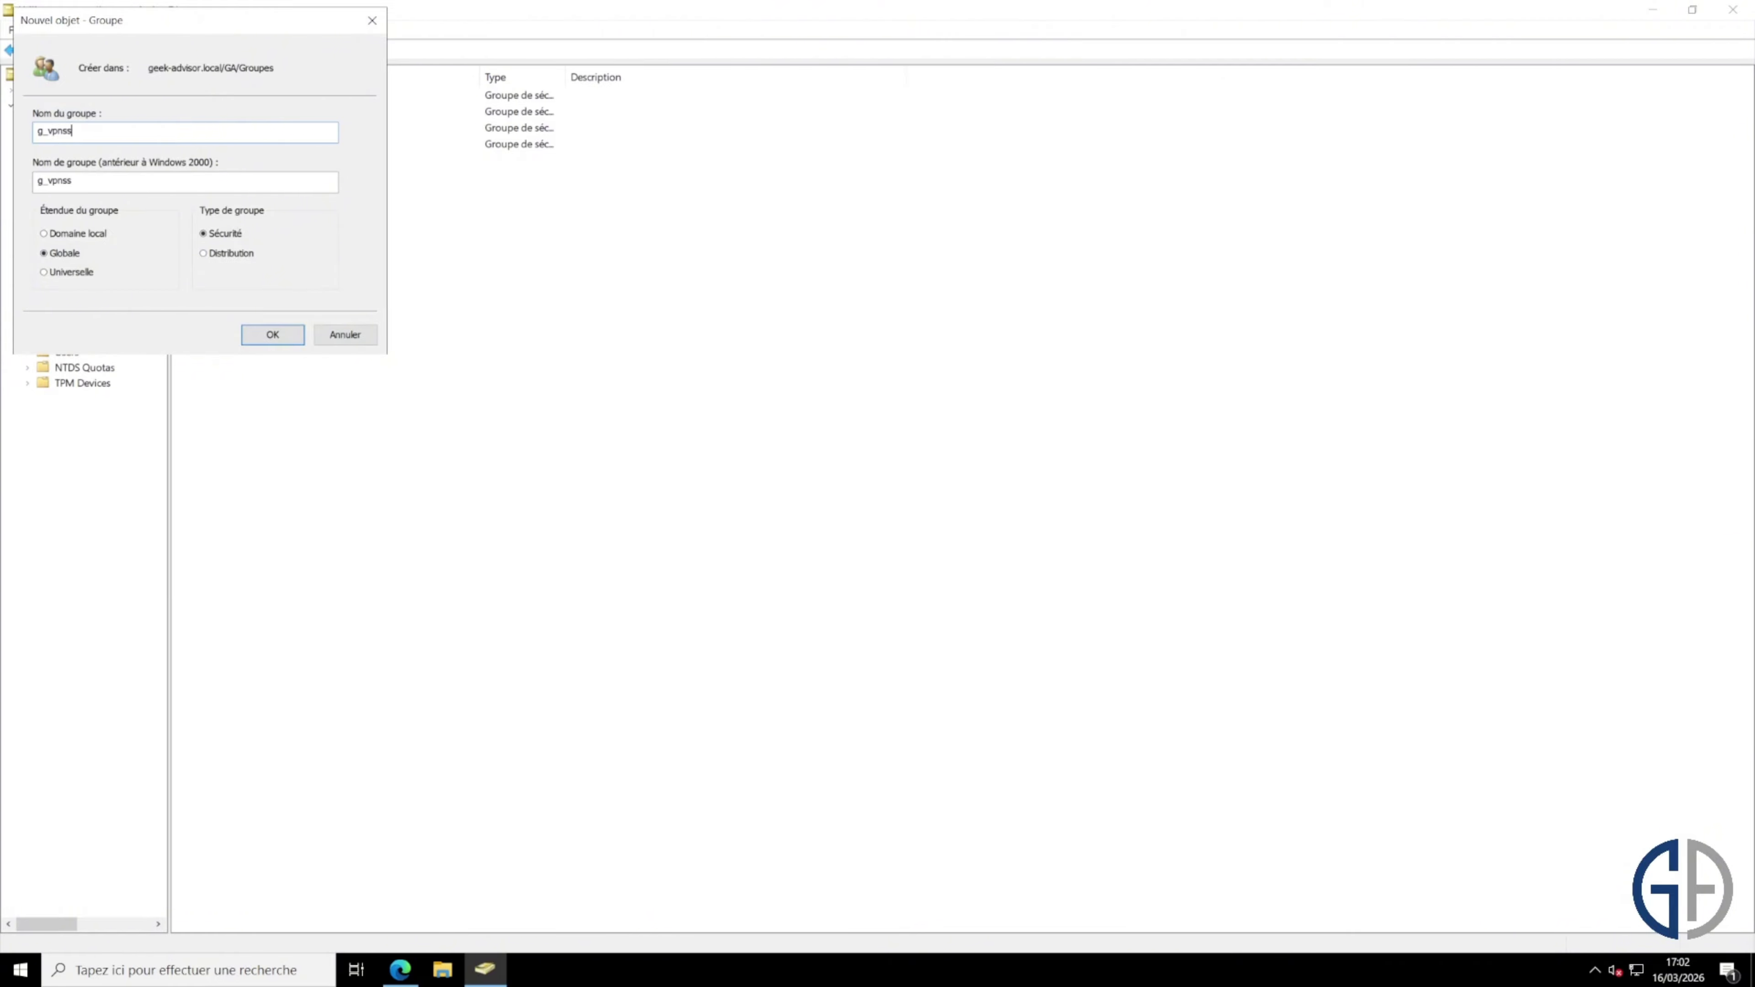
key("Return")
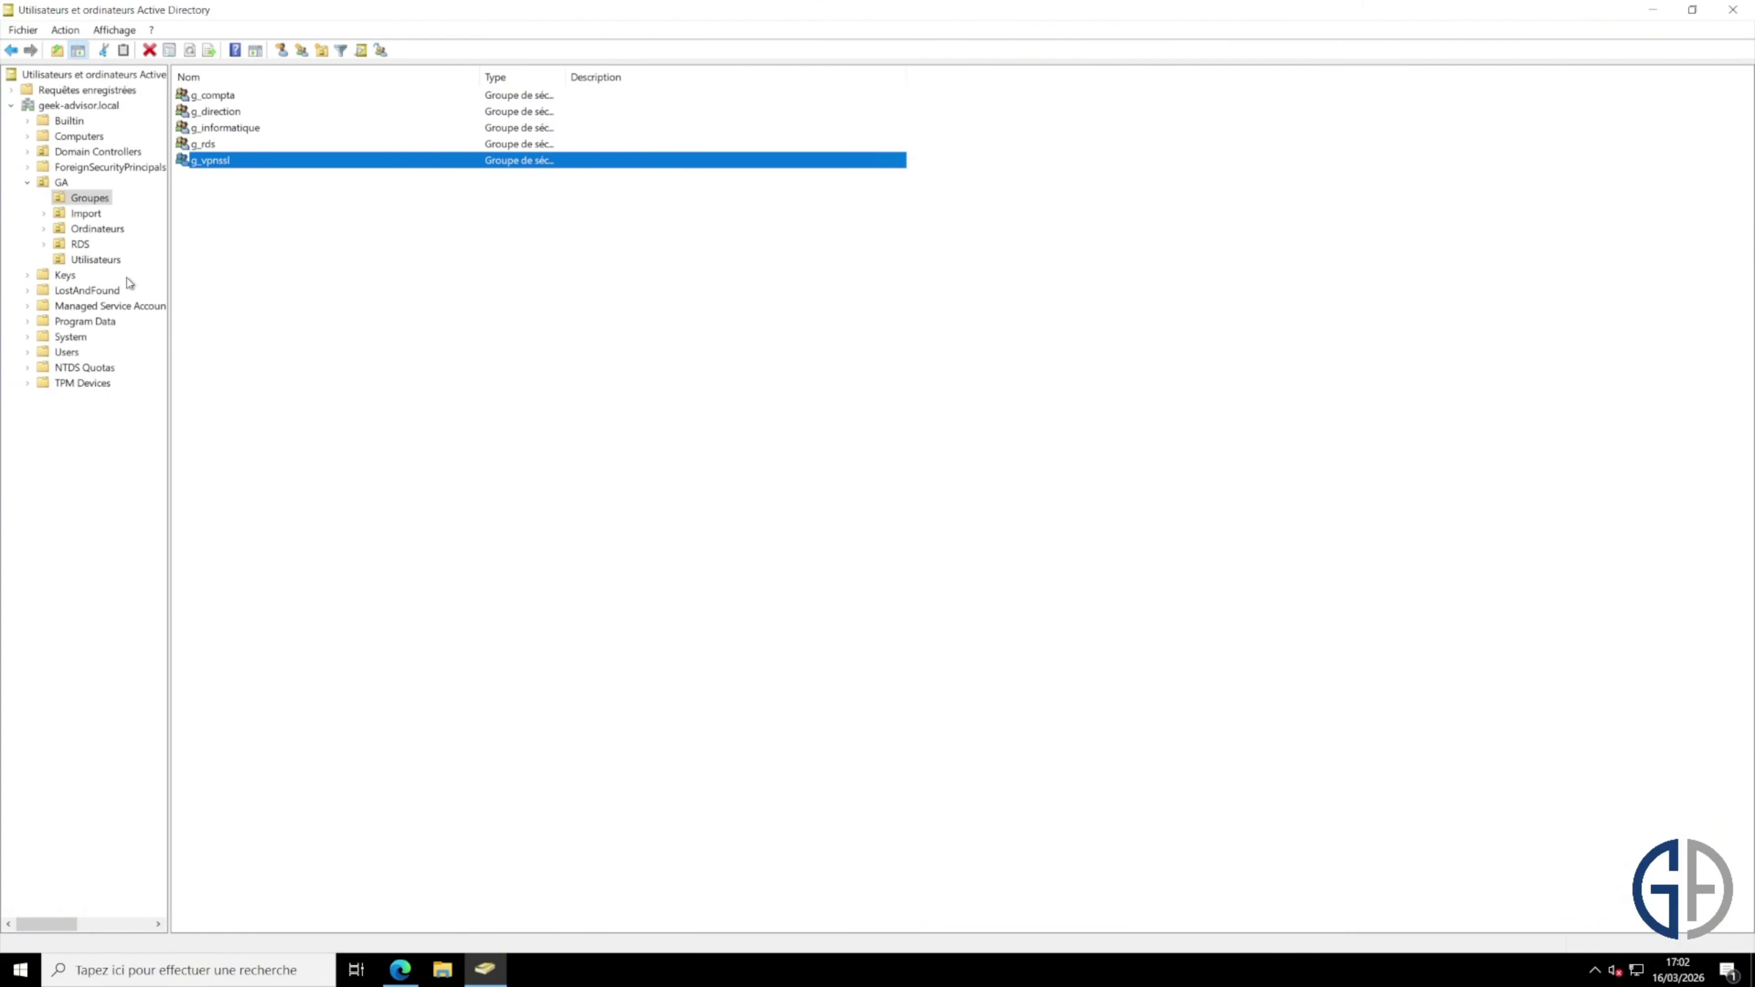
Step: Add GA Informatique as a member of g_vpnssl and apply the change
double_click(251, 161)
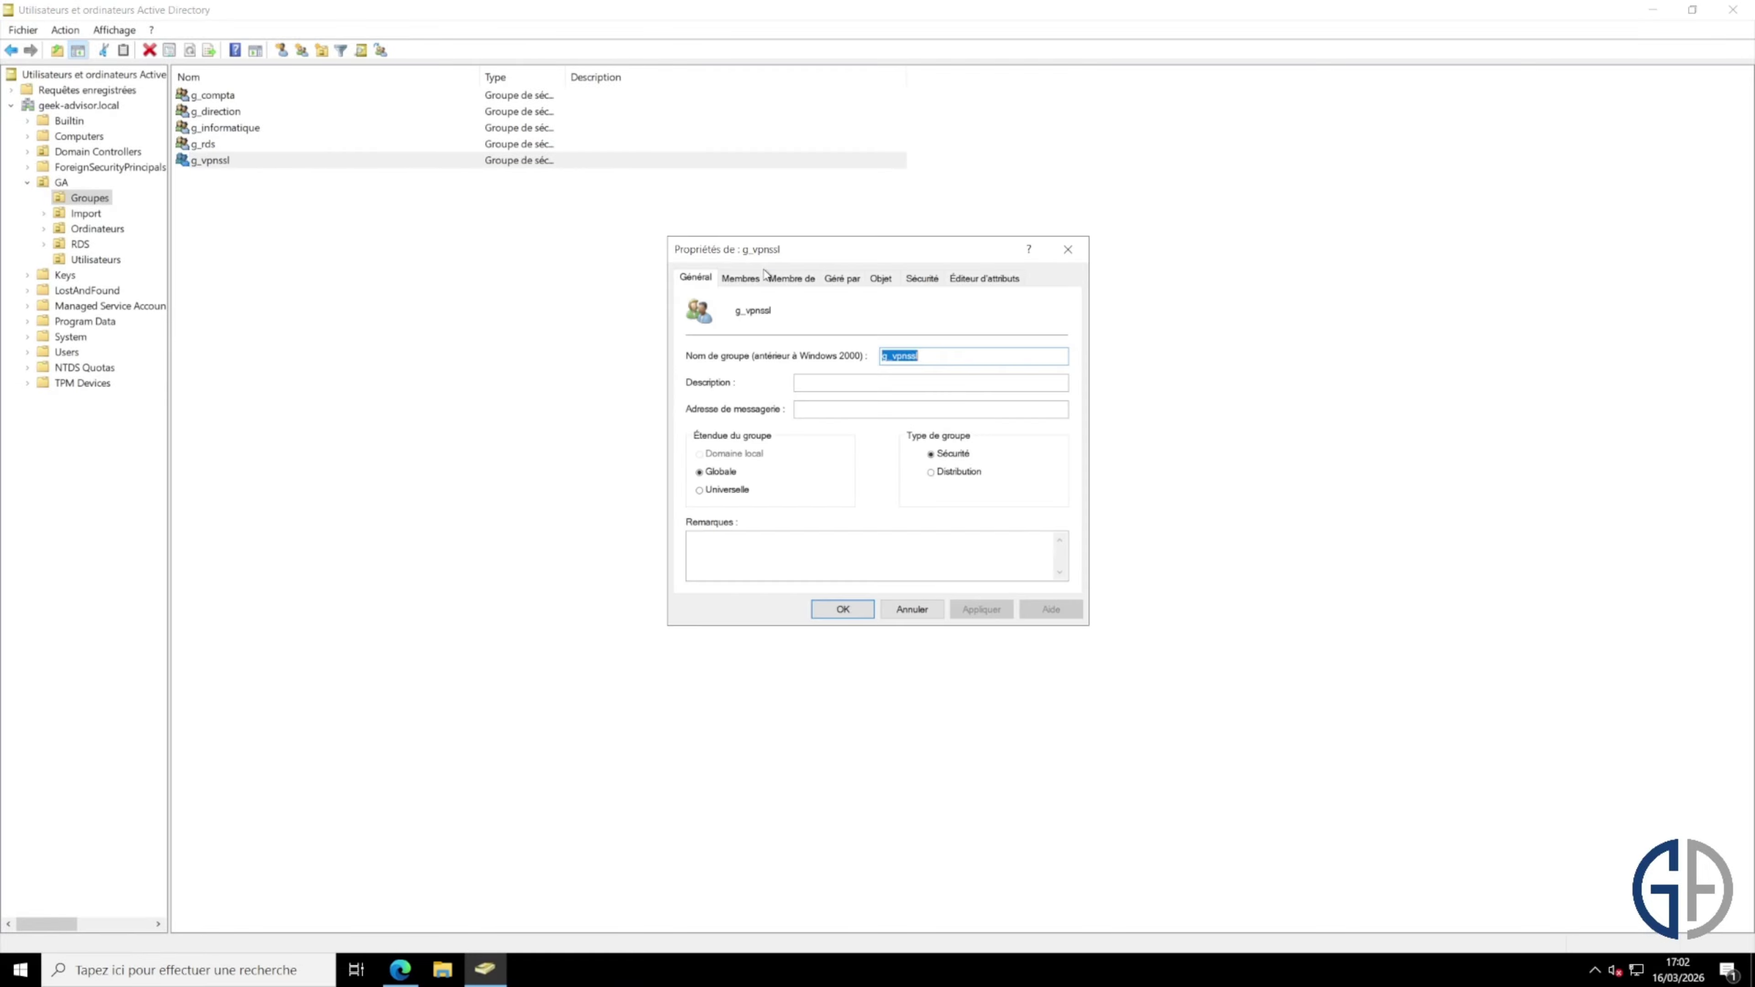
left_click(741, 278)
left_click(718, 559)
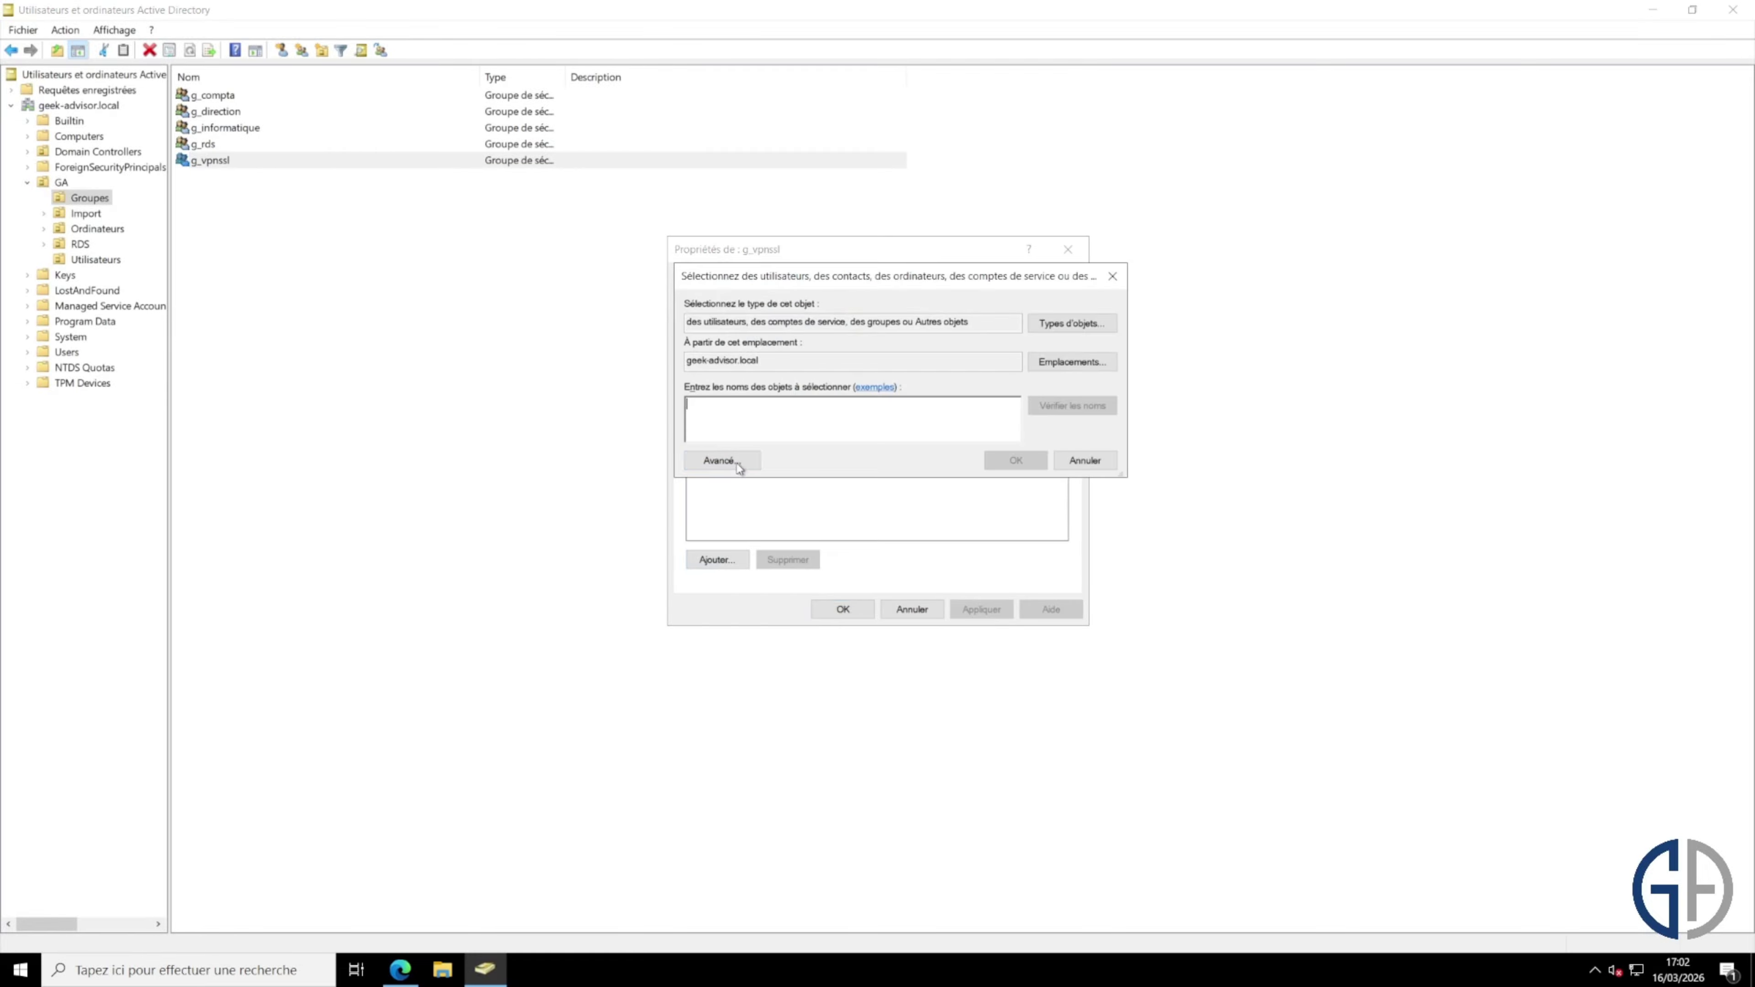
type("ga")
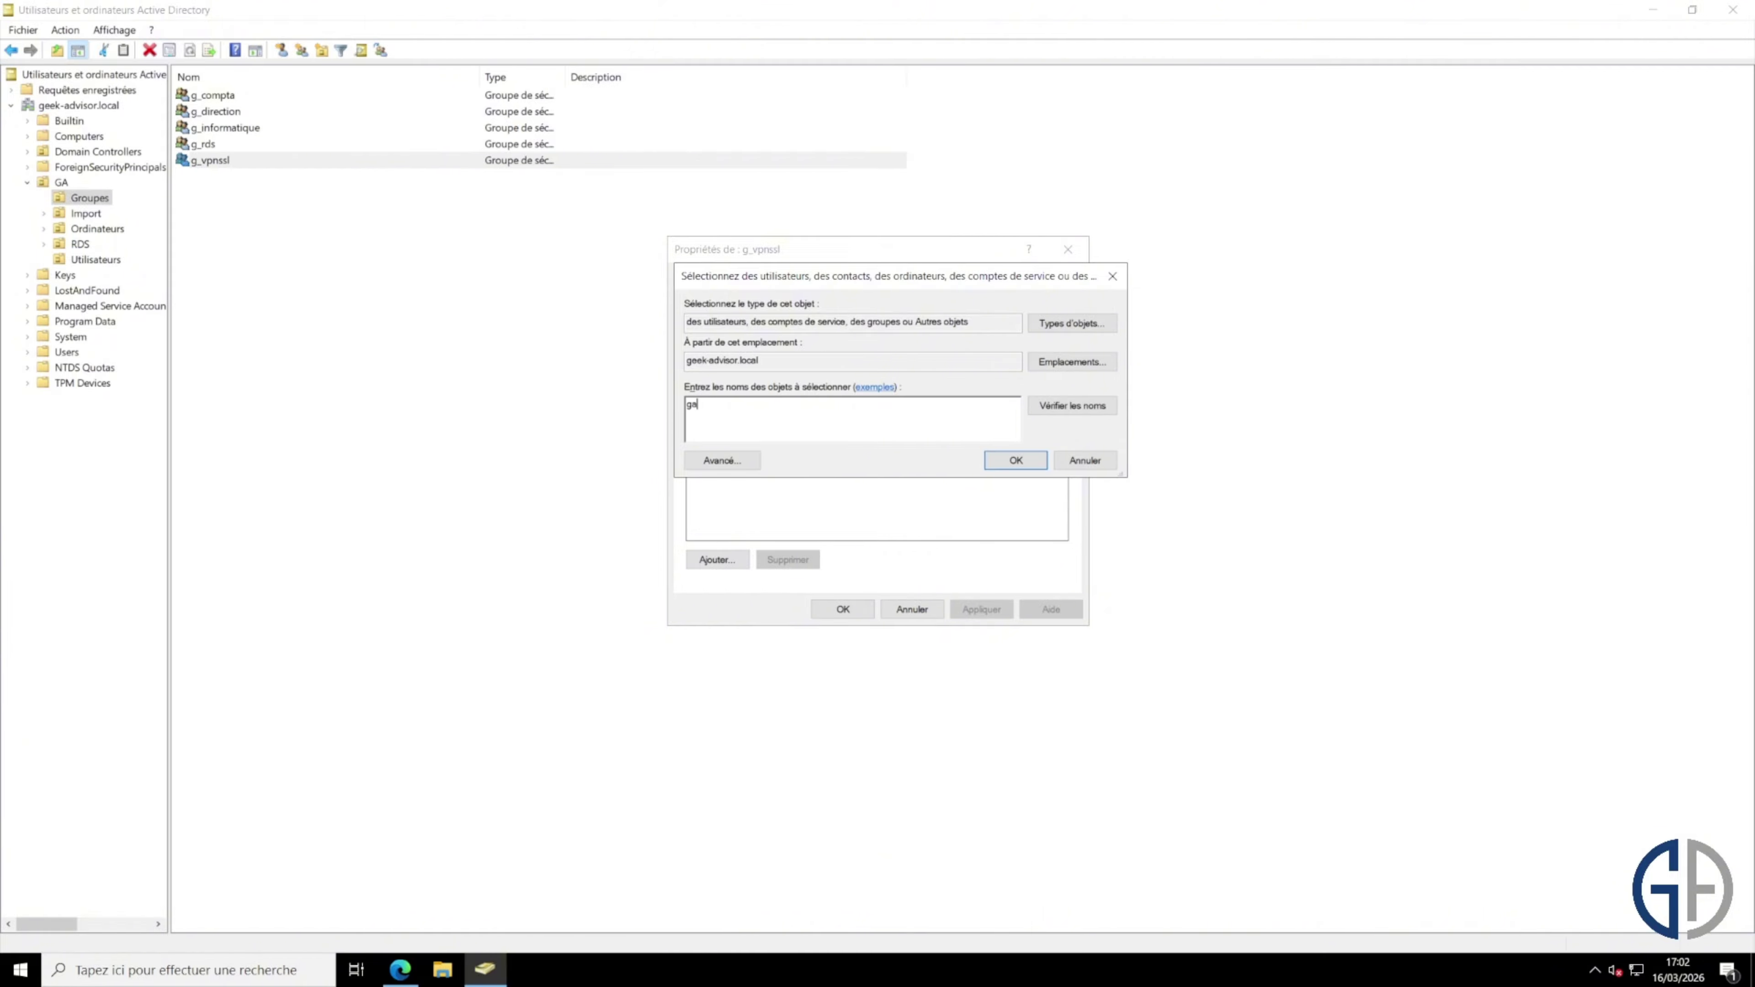
type(" informatique")
key("Return")
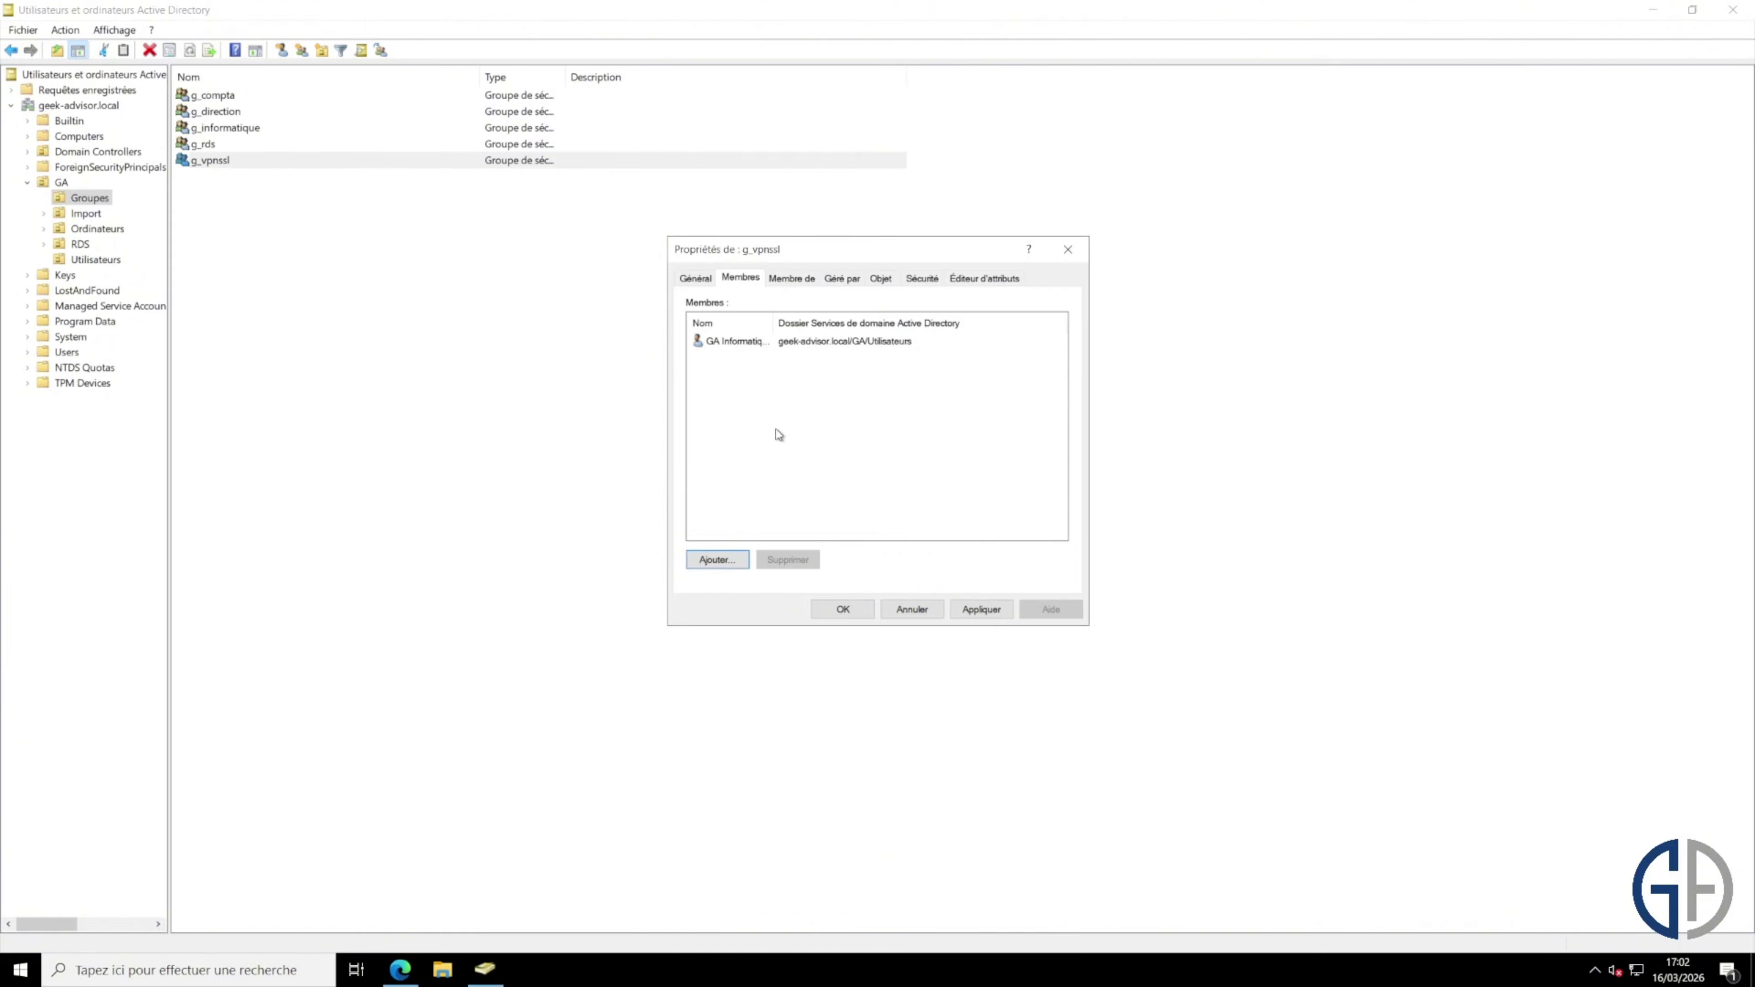
left_click(985, 610)
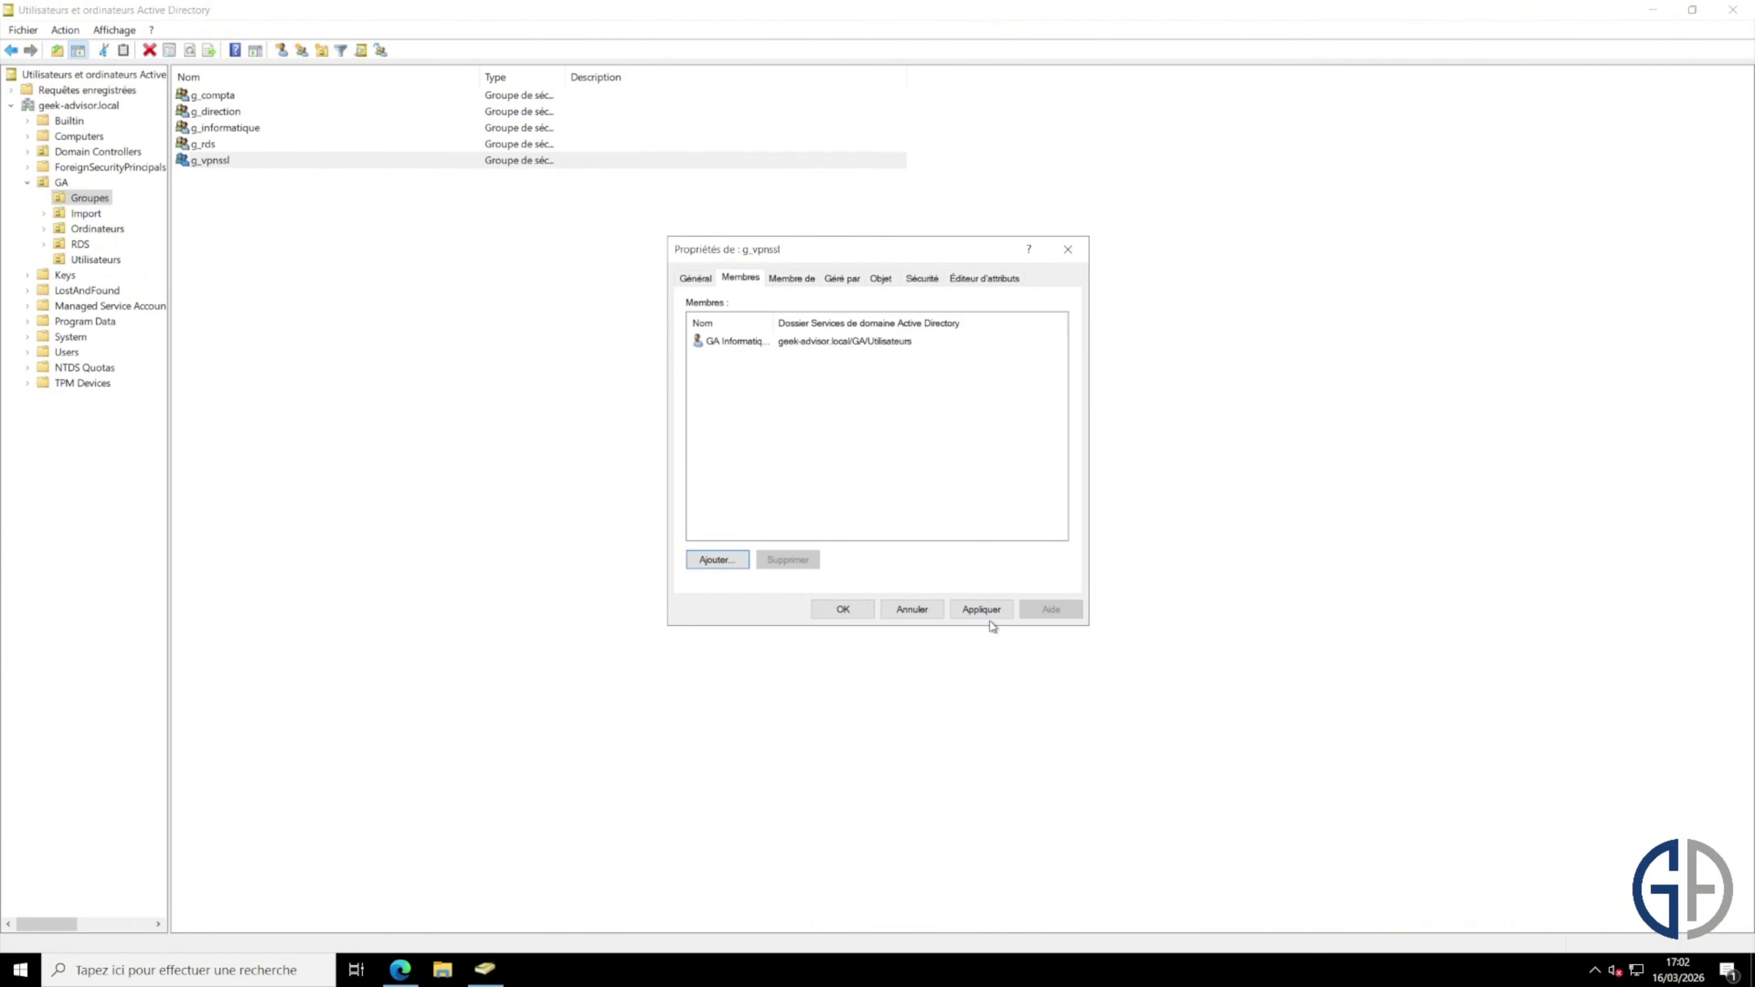
left_click(847, 612)
left_click(829, 613)
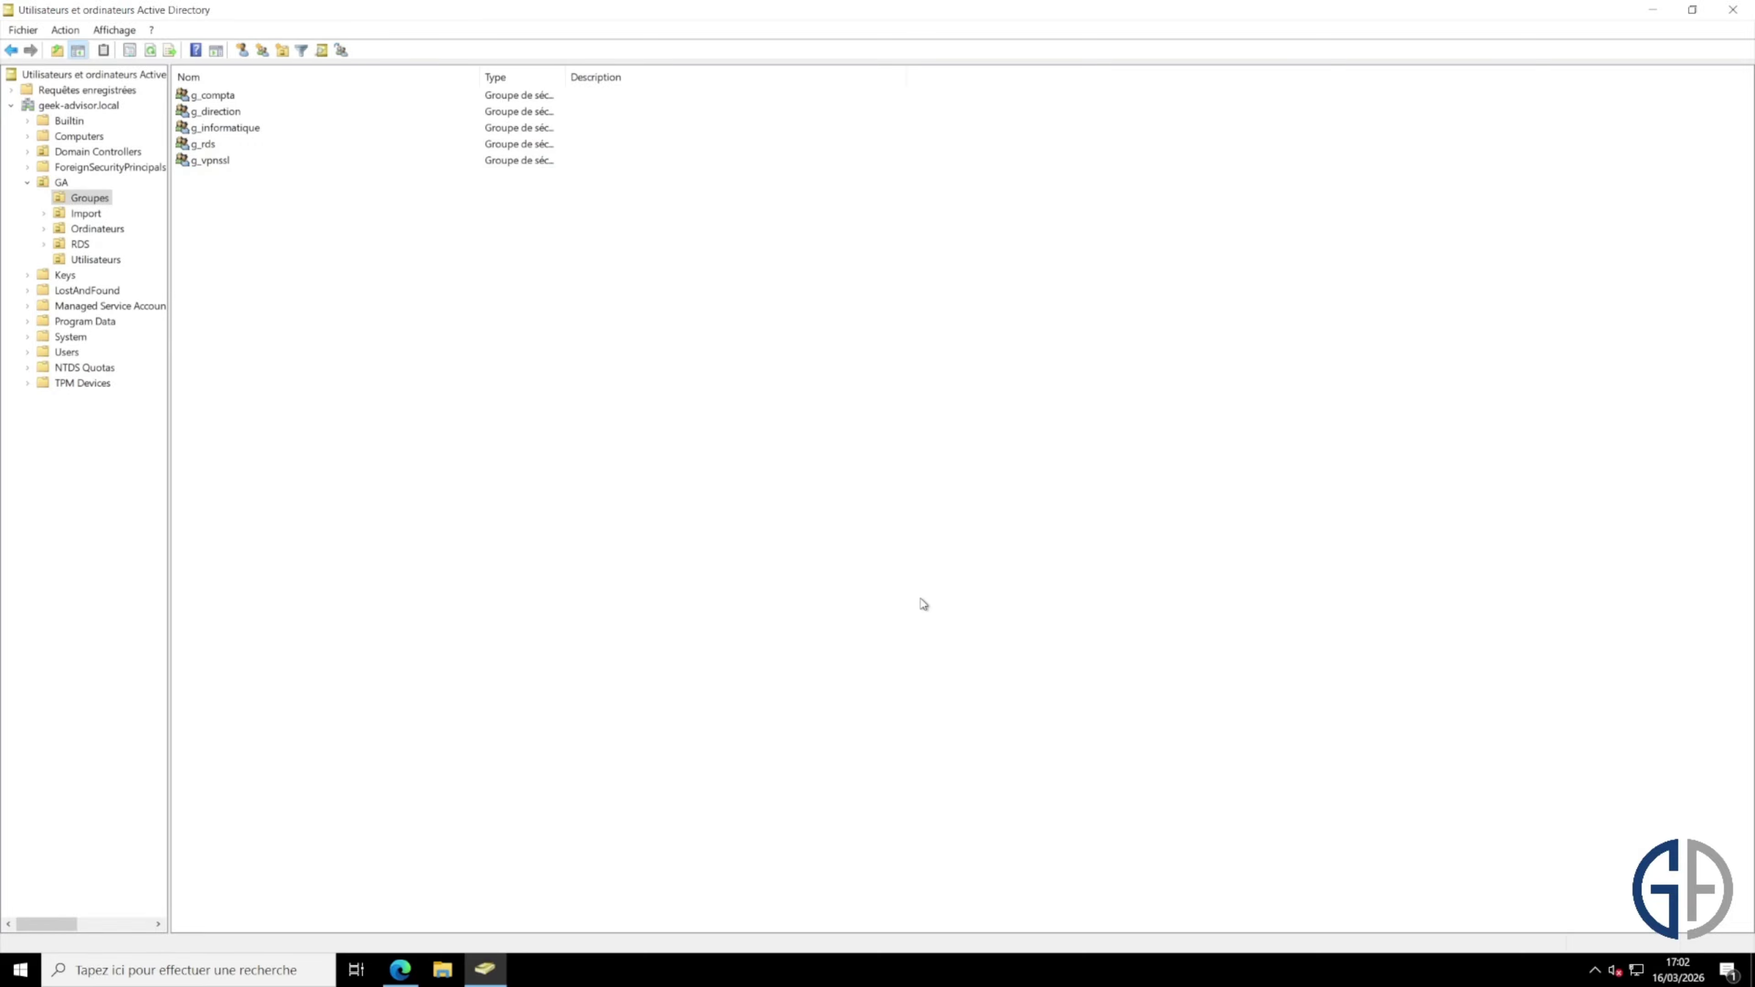
left_click(401, 970)
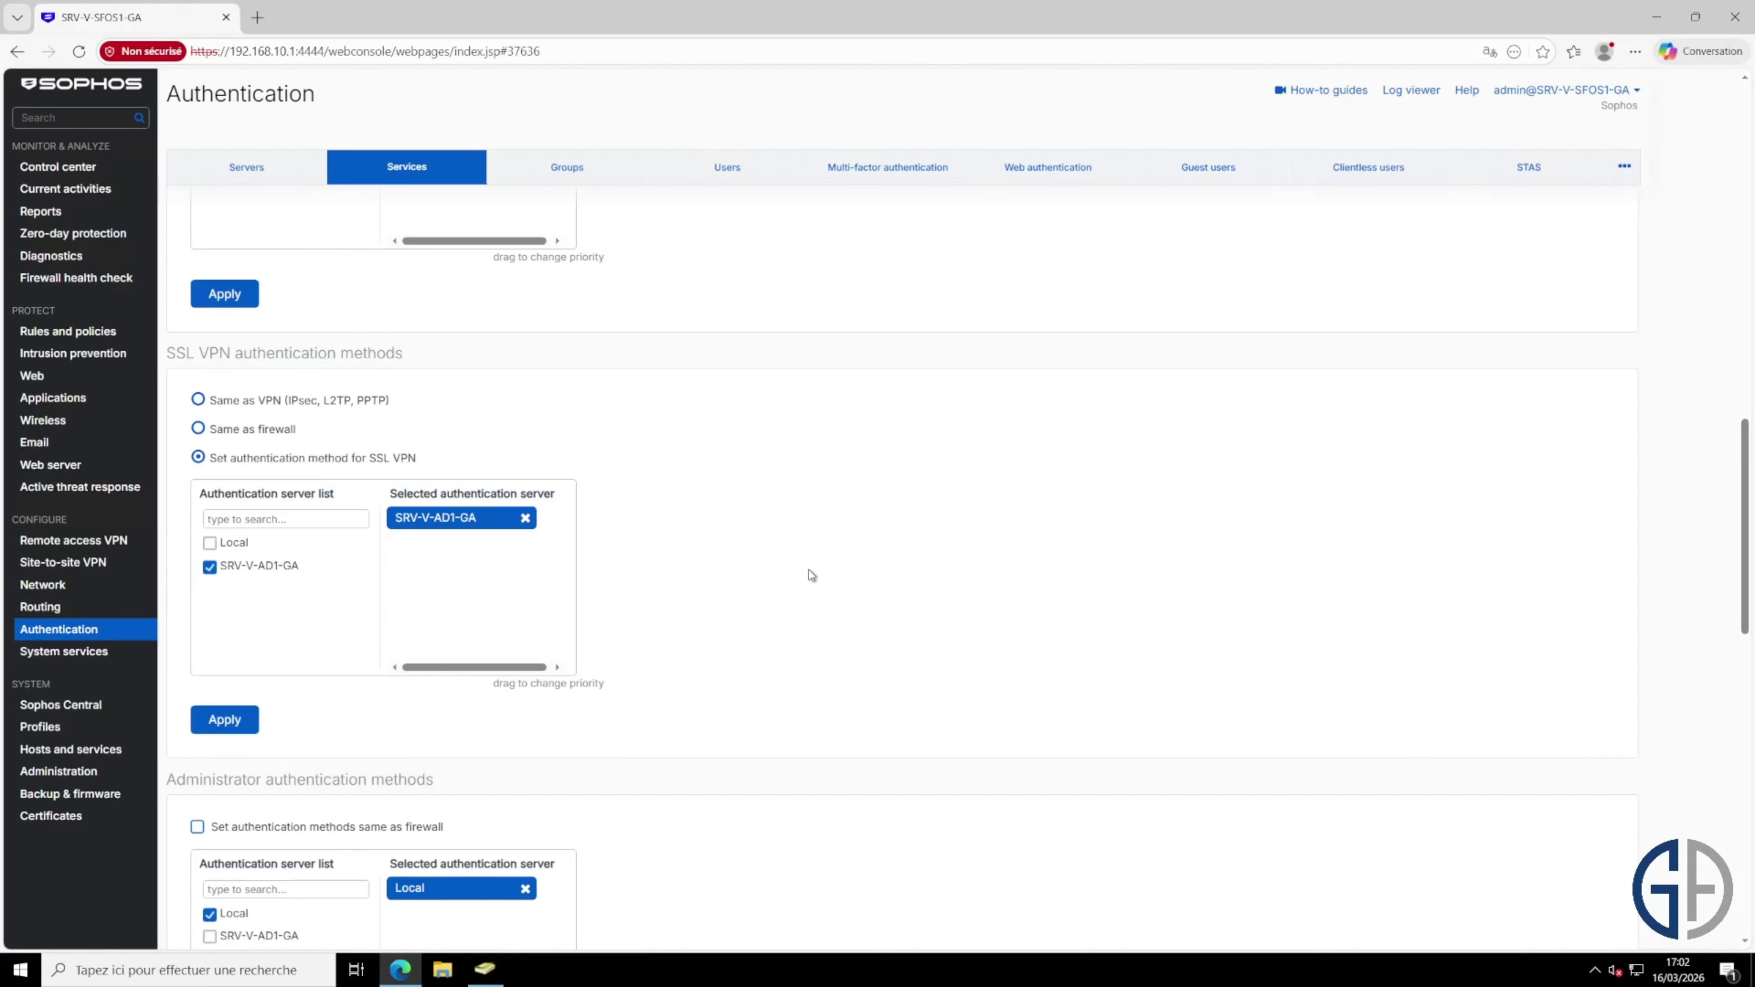
Step: Start importing groups from the AD server with base DN dc=geek-advisor,dc=local
left_click(278, 173)
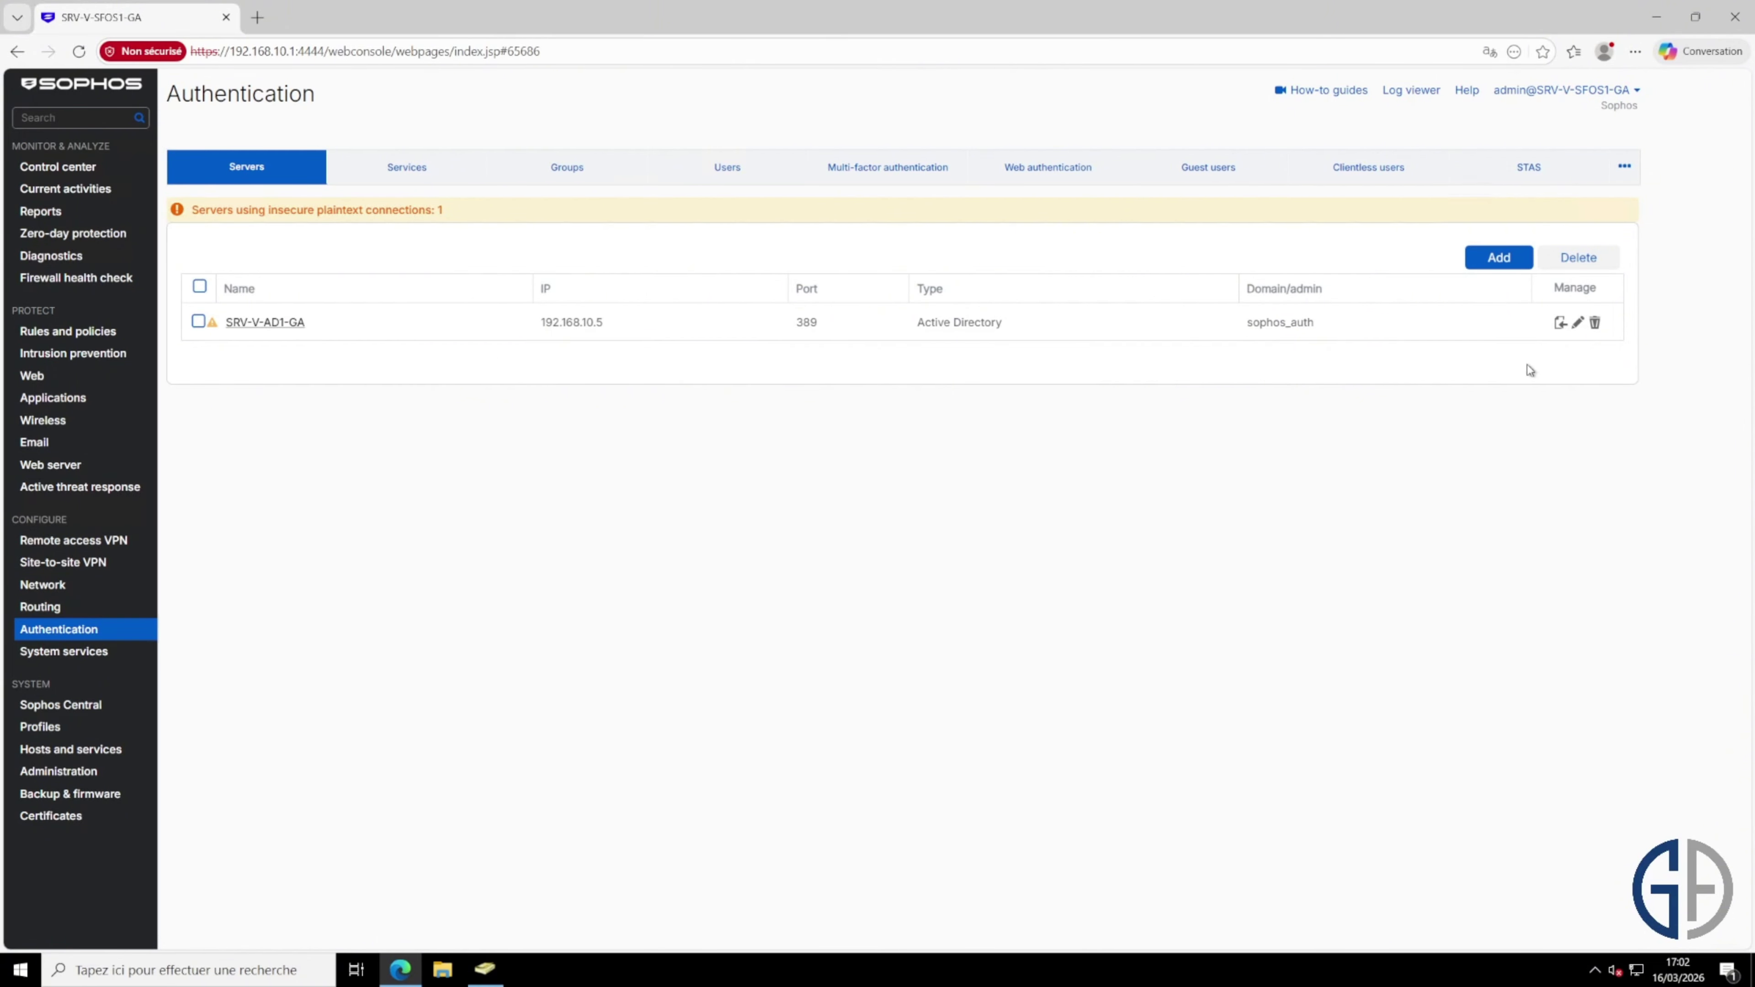
left_click(1561, 323)
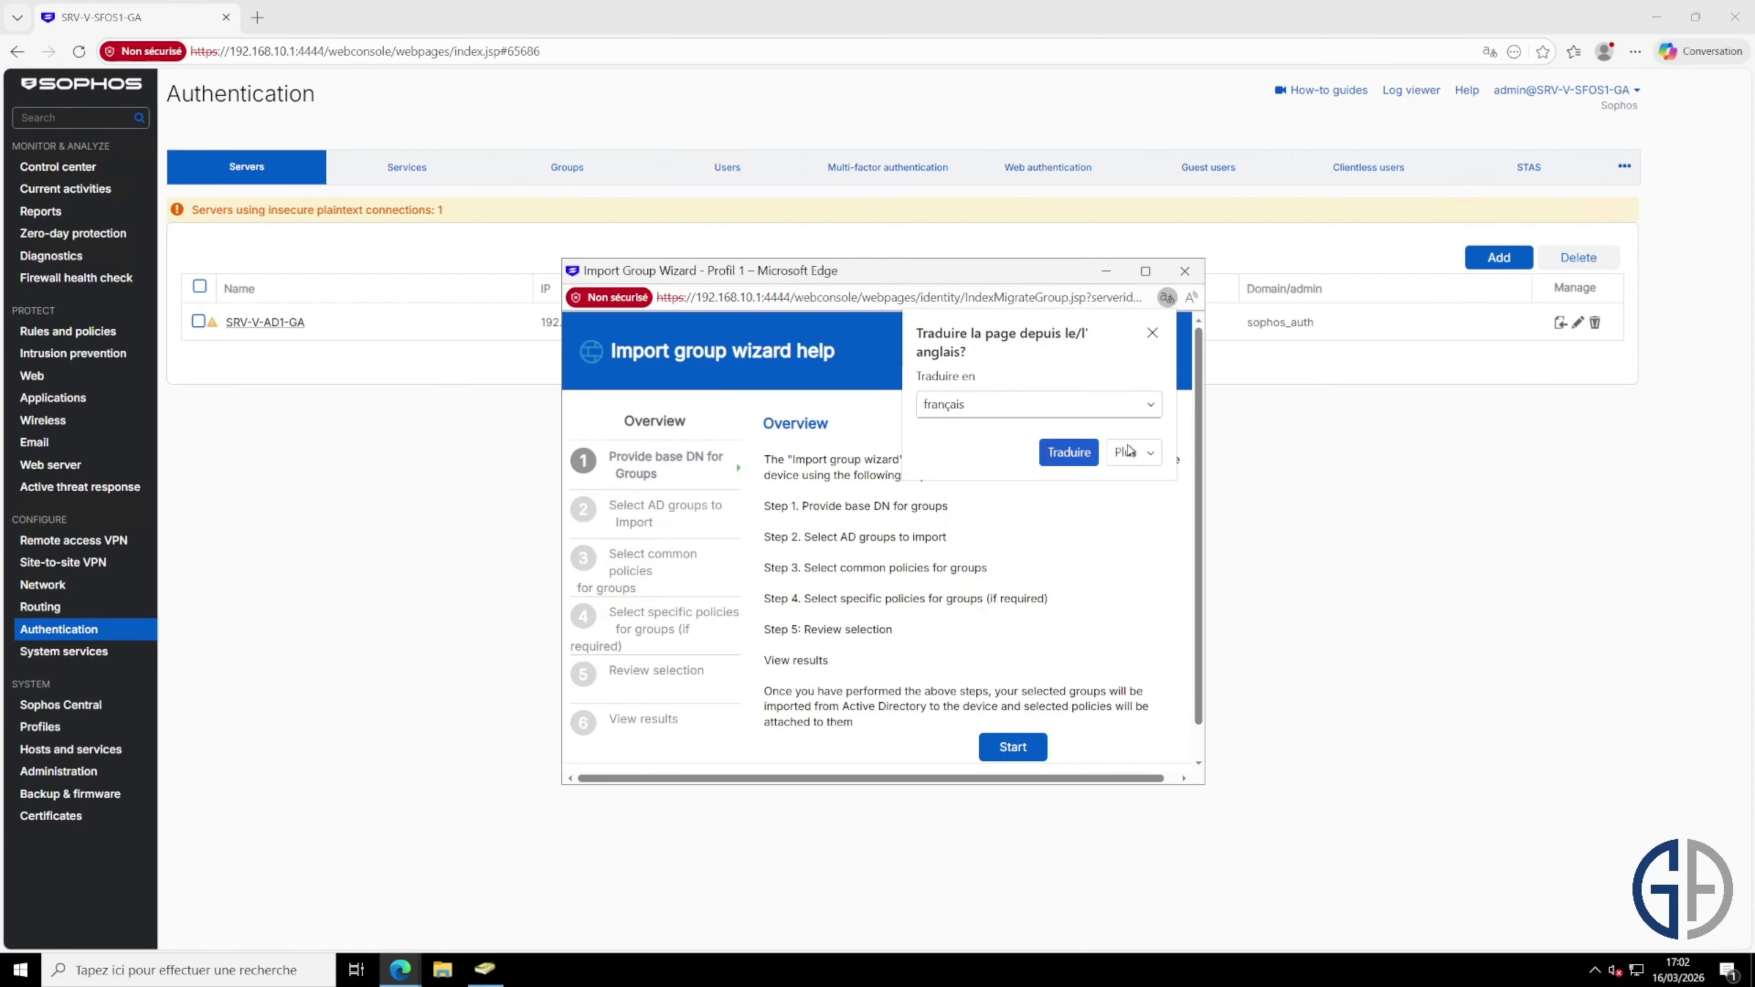
left_click(1153, 331)
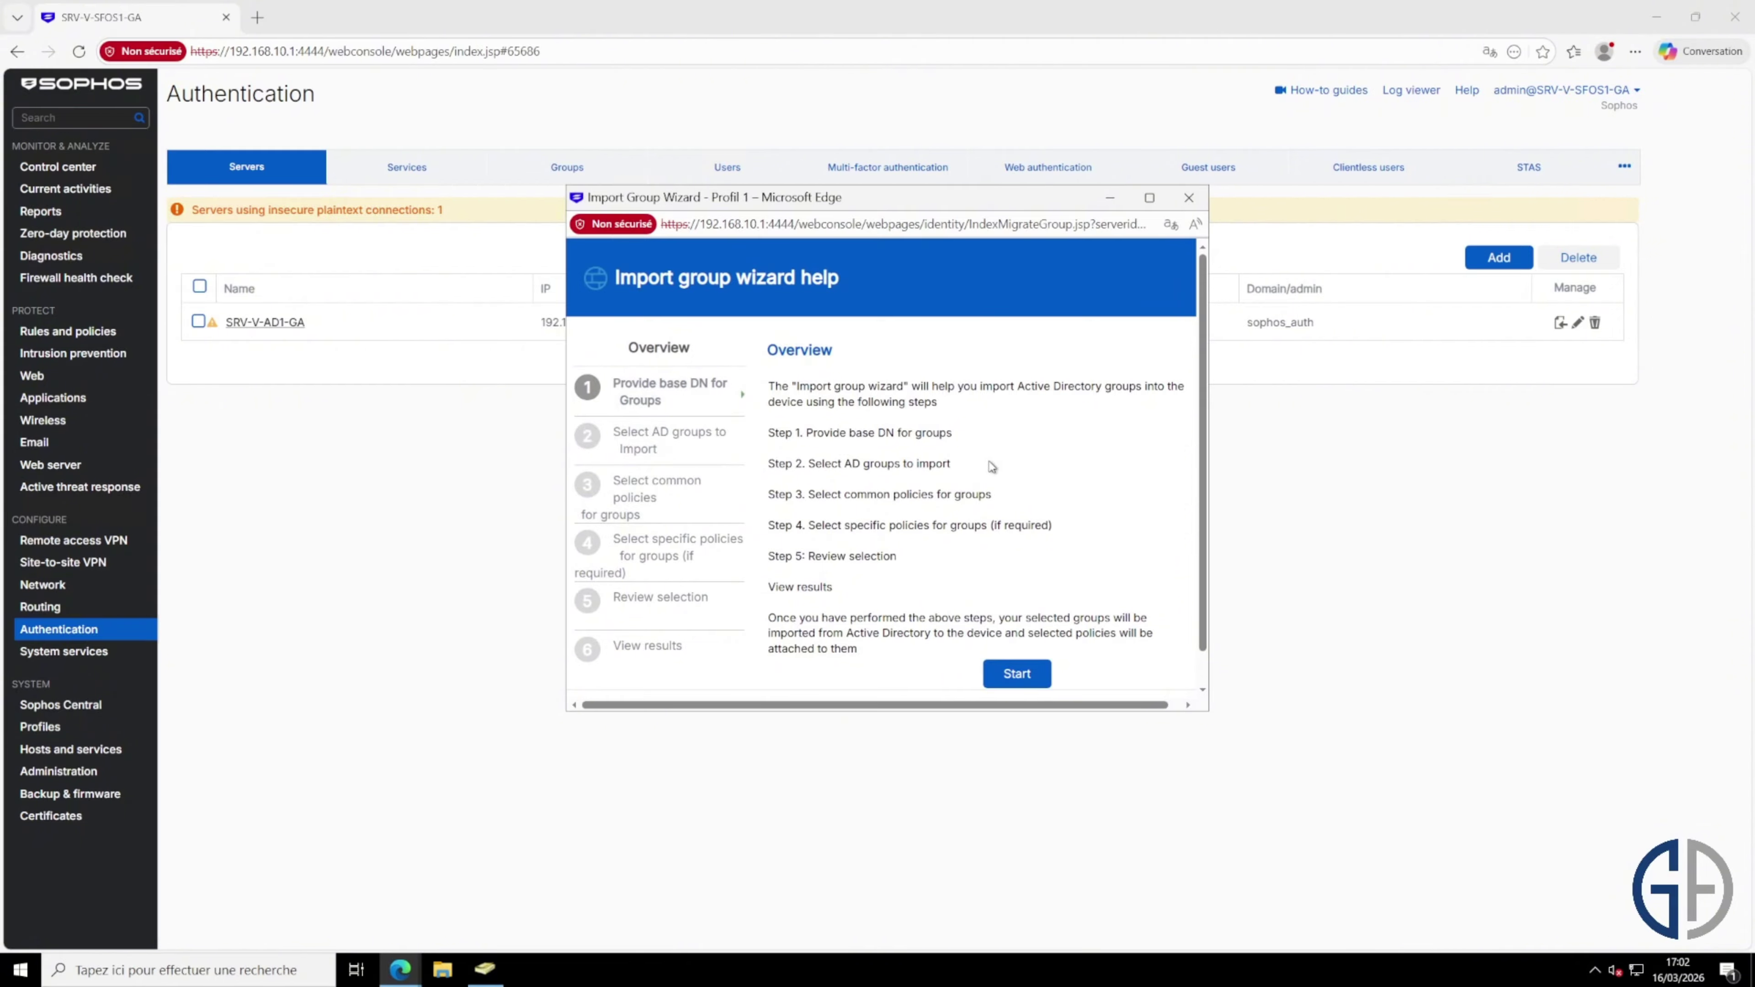
left_click(1048, 668)
left_click(1068, 432)
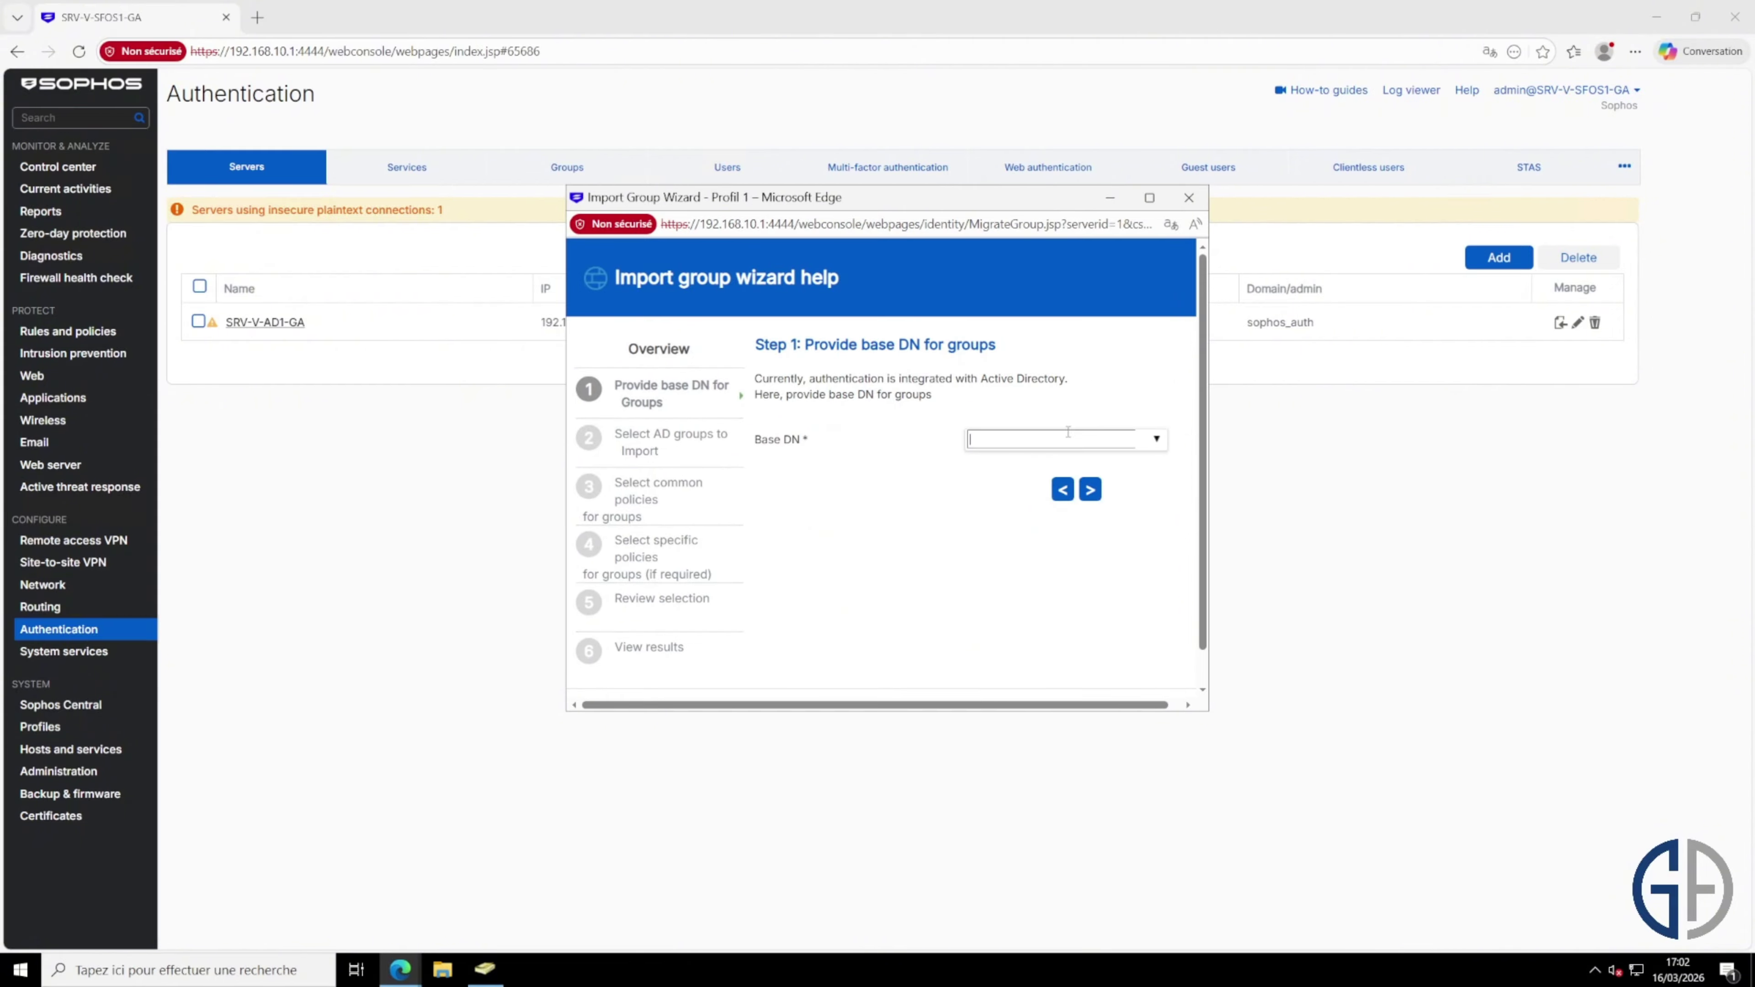
type("dc=geek-advis")
type("or,dc=local")
left_click(1090, 489)
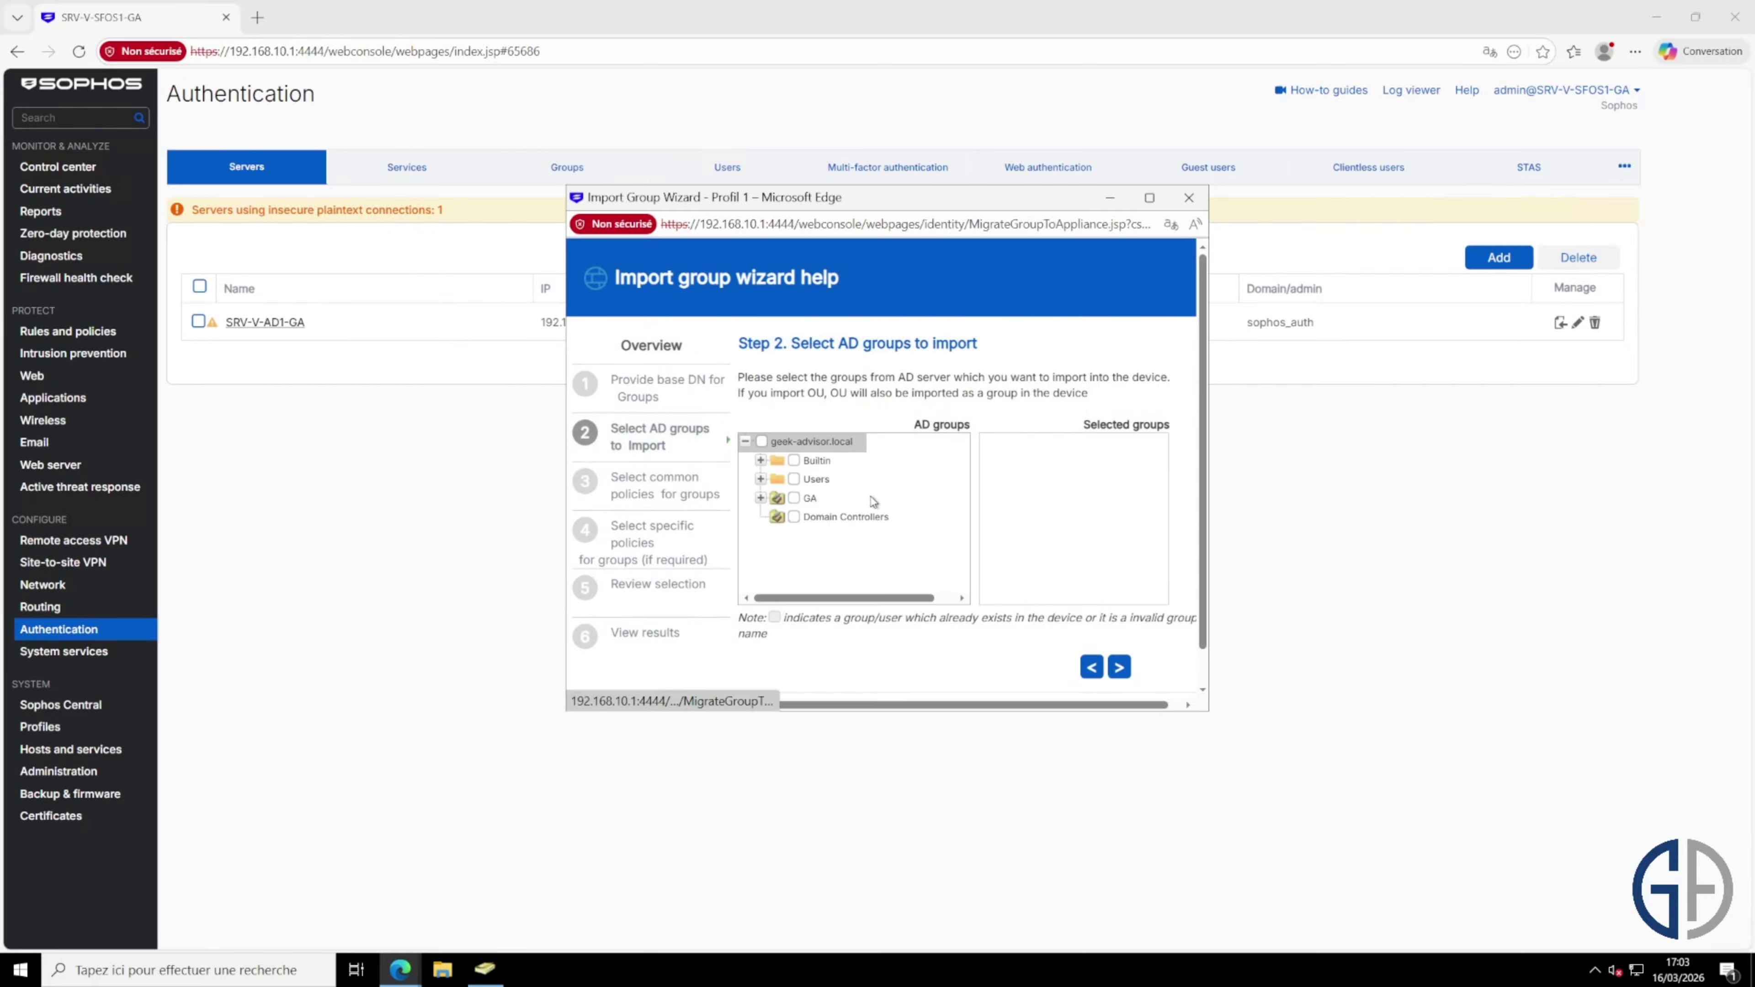
Step: Select g_vpnssl under GA > Groupes and finish the import wizard
left_click(760, 498)
left_click(777, 517)
scroll(834, 529, "down", 2)
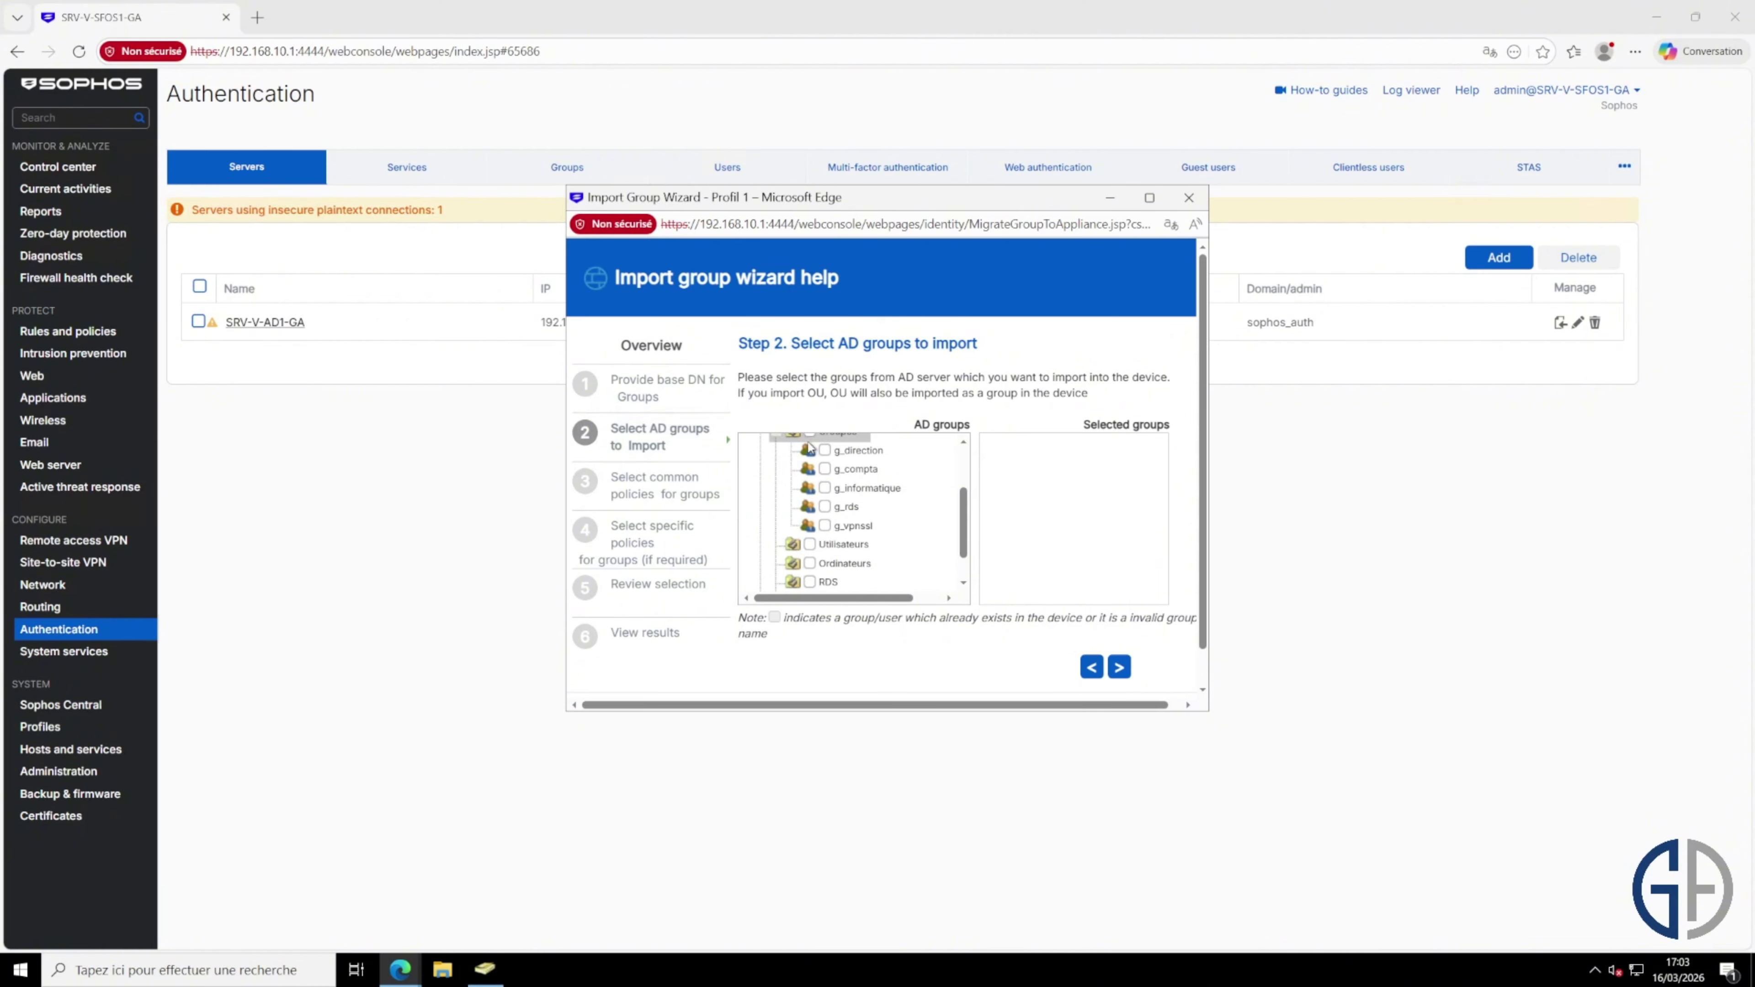
left_click(825, 526)
left_click(1119, 668)
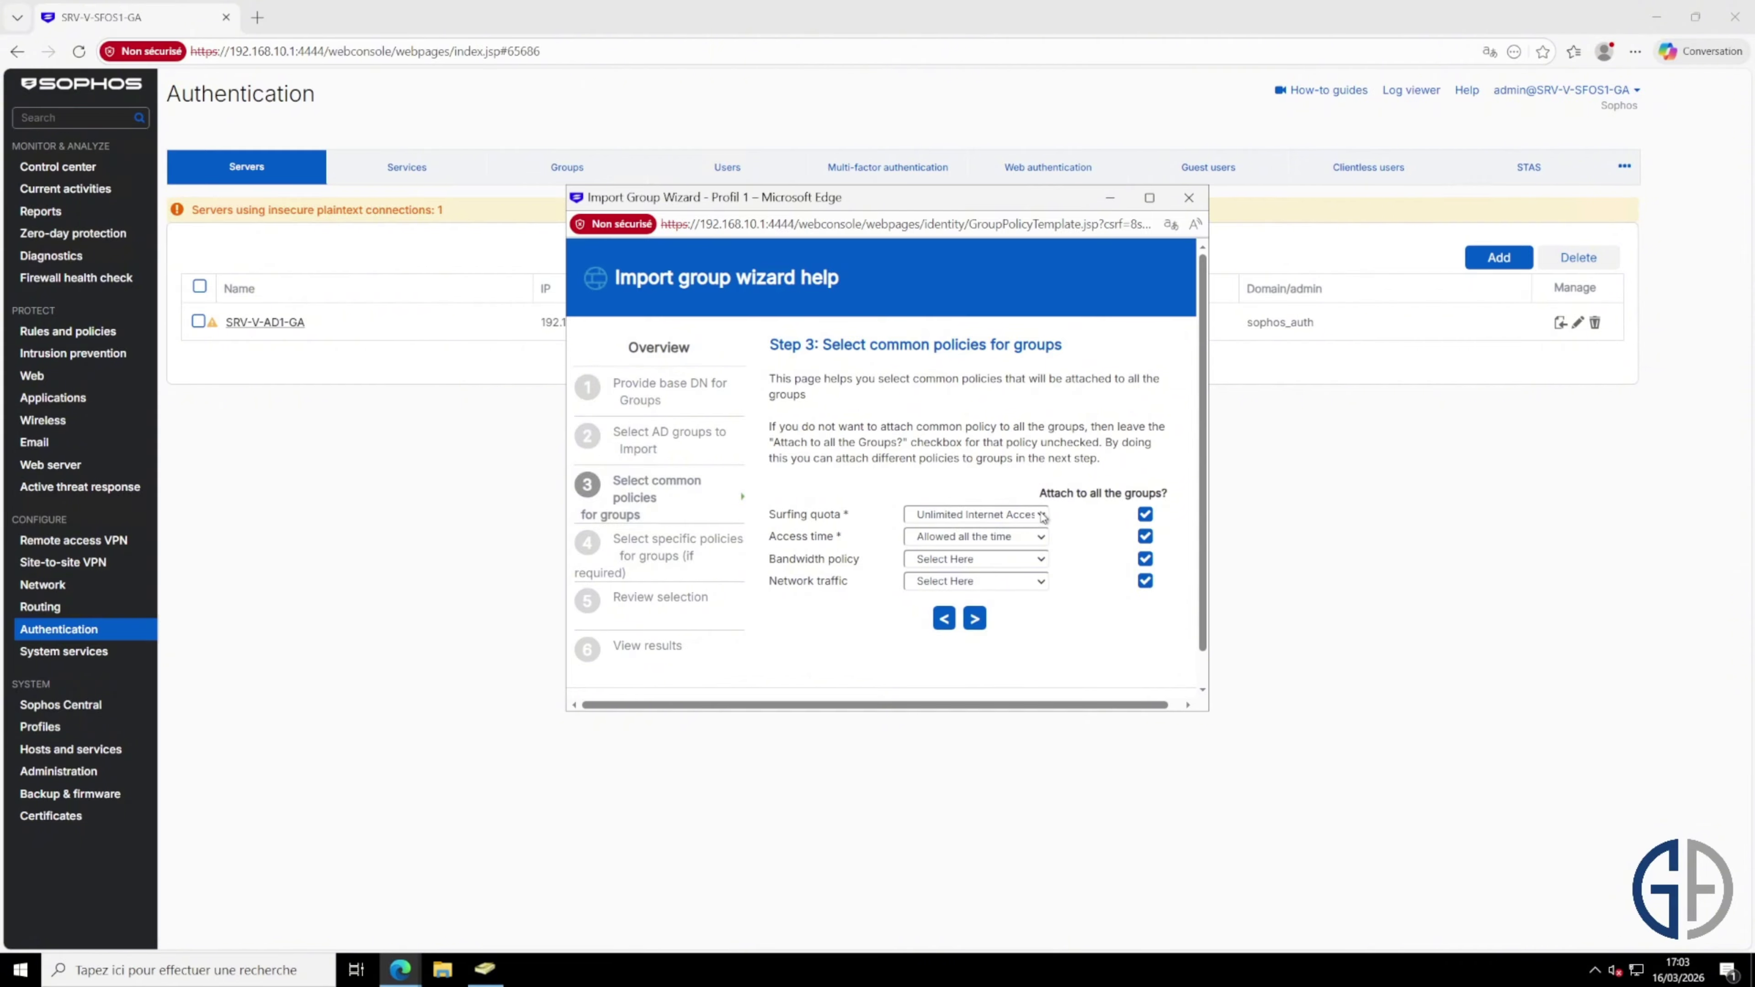
scroll(988, 550, "down", 1)
scroll(940, 561, "up", 1)
left_click(975, 618)
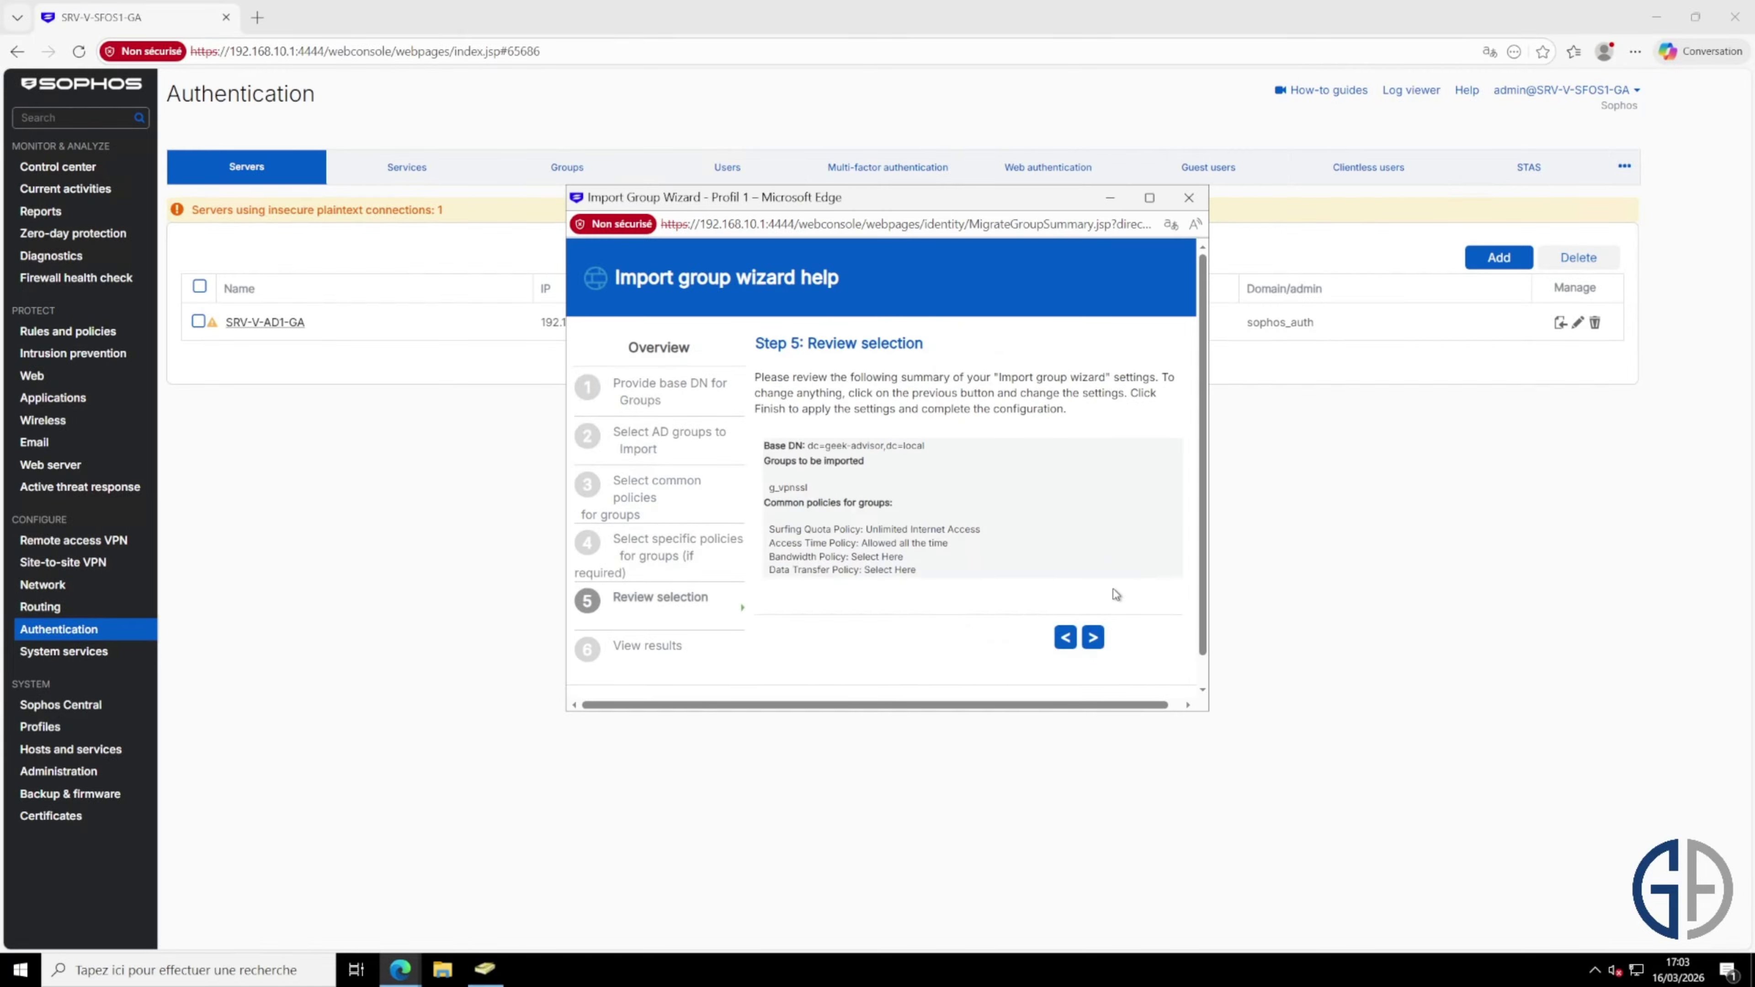
left_click(1093, 637)
left_click(856, 500)
Step: Check the imported g_vpnssl group, then locate the AccèsVPNSSL-Split policy among SSL VPN policies
left_click(608, 177)
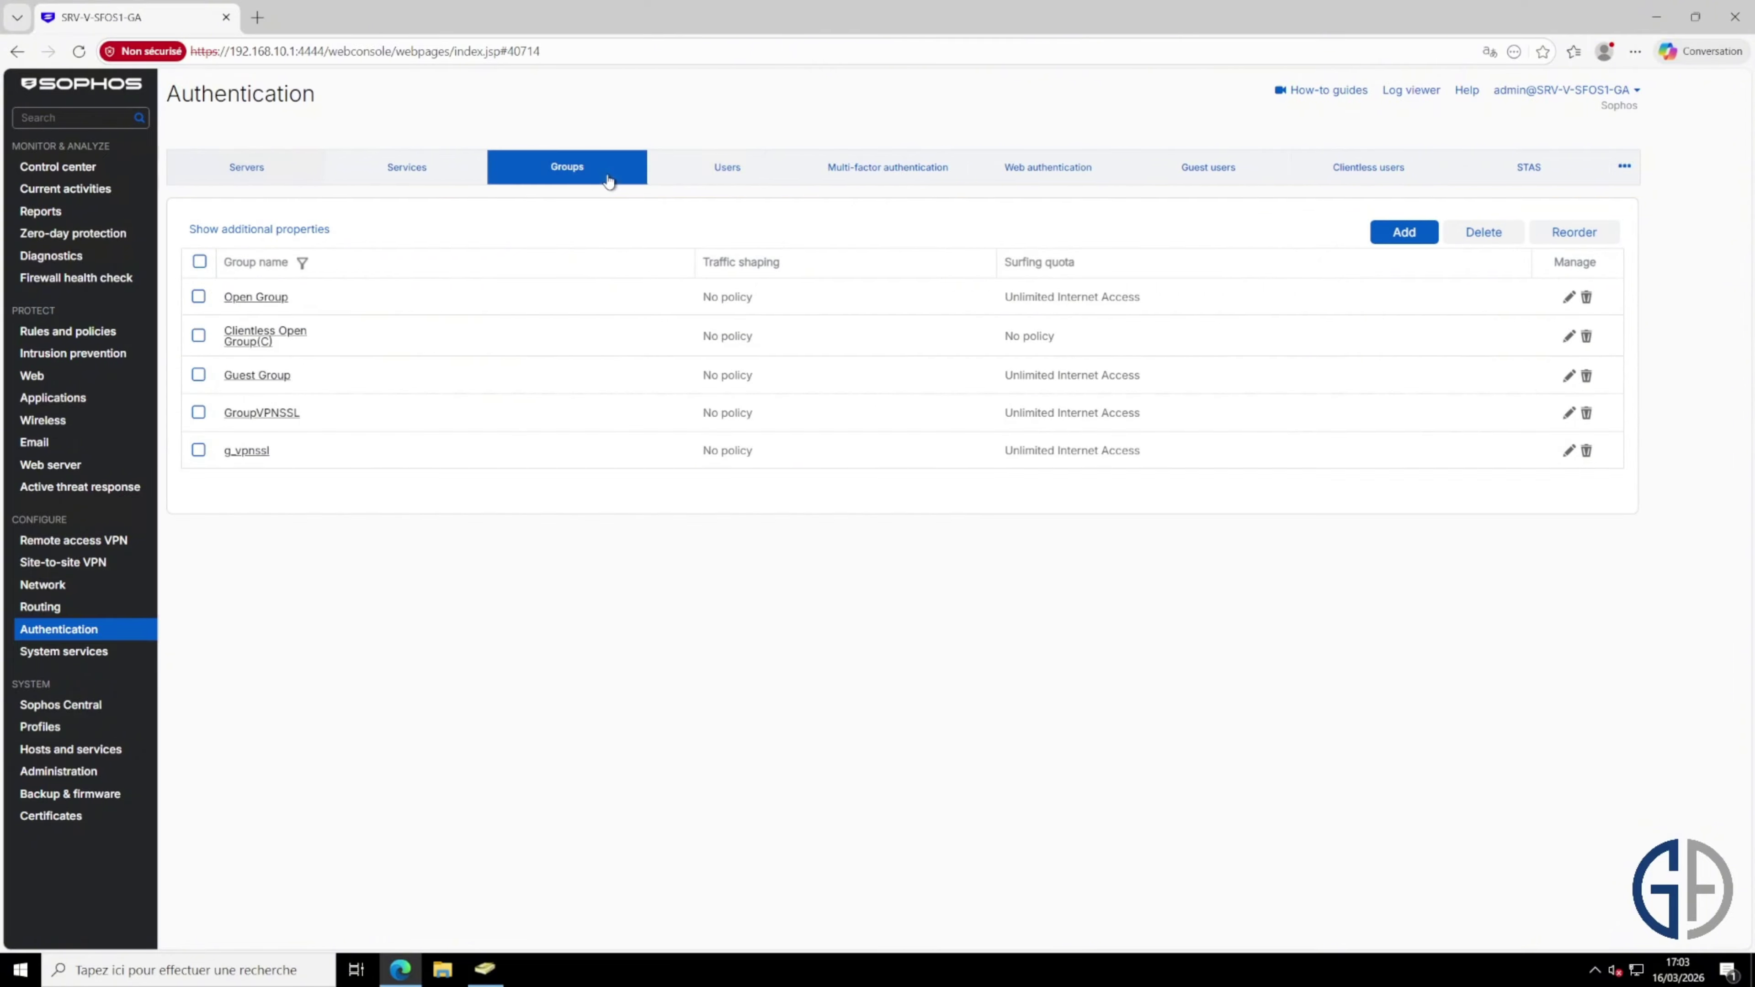
left_click_drag(358, 454, 201, 467)
left_click(200, 467)
left_click(125, 541)
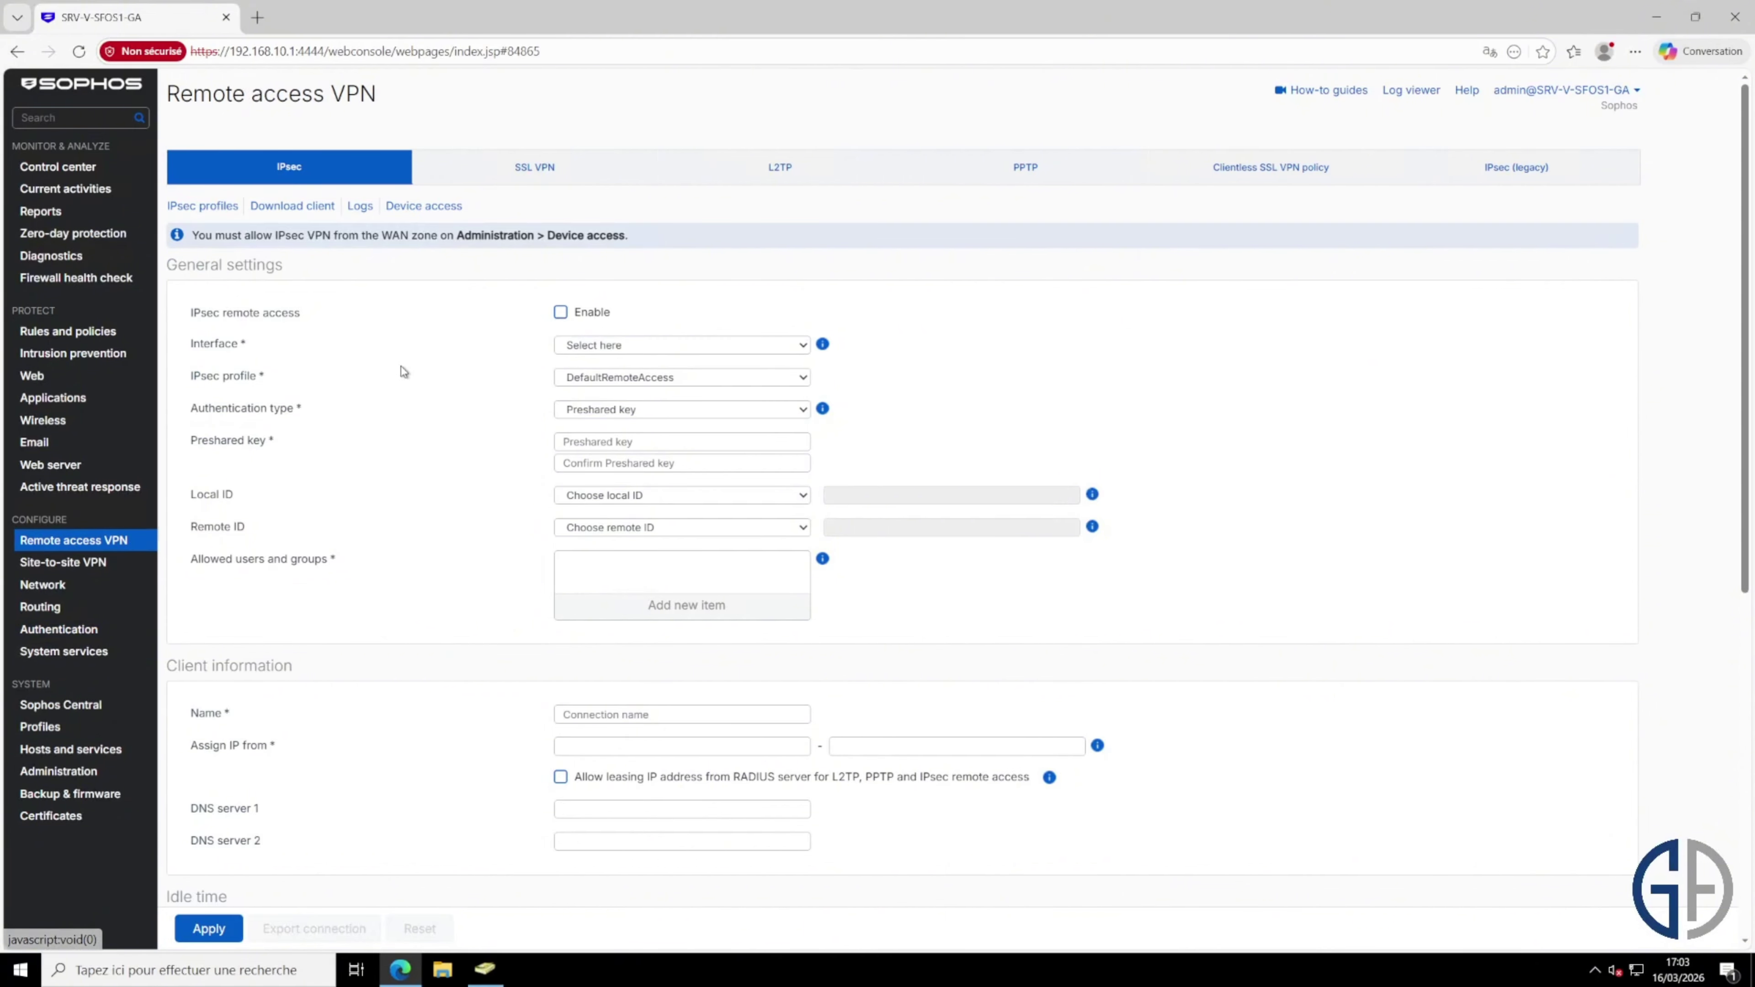
left_click(578, 164)
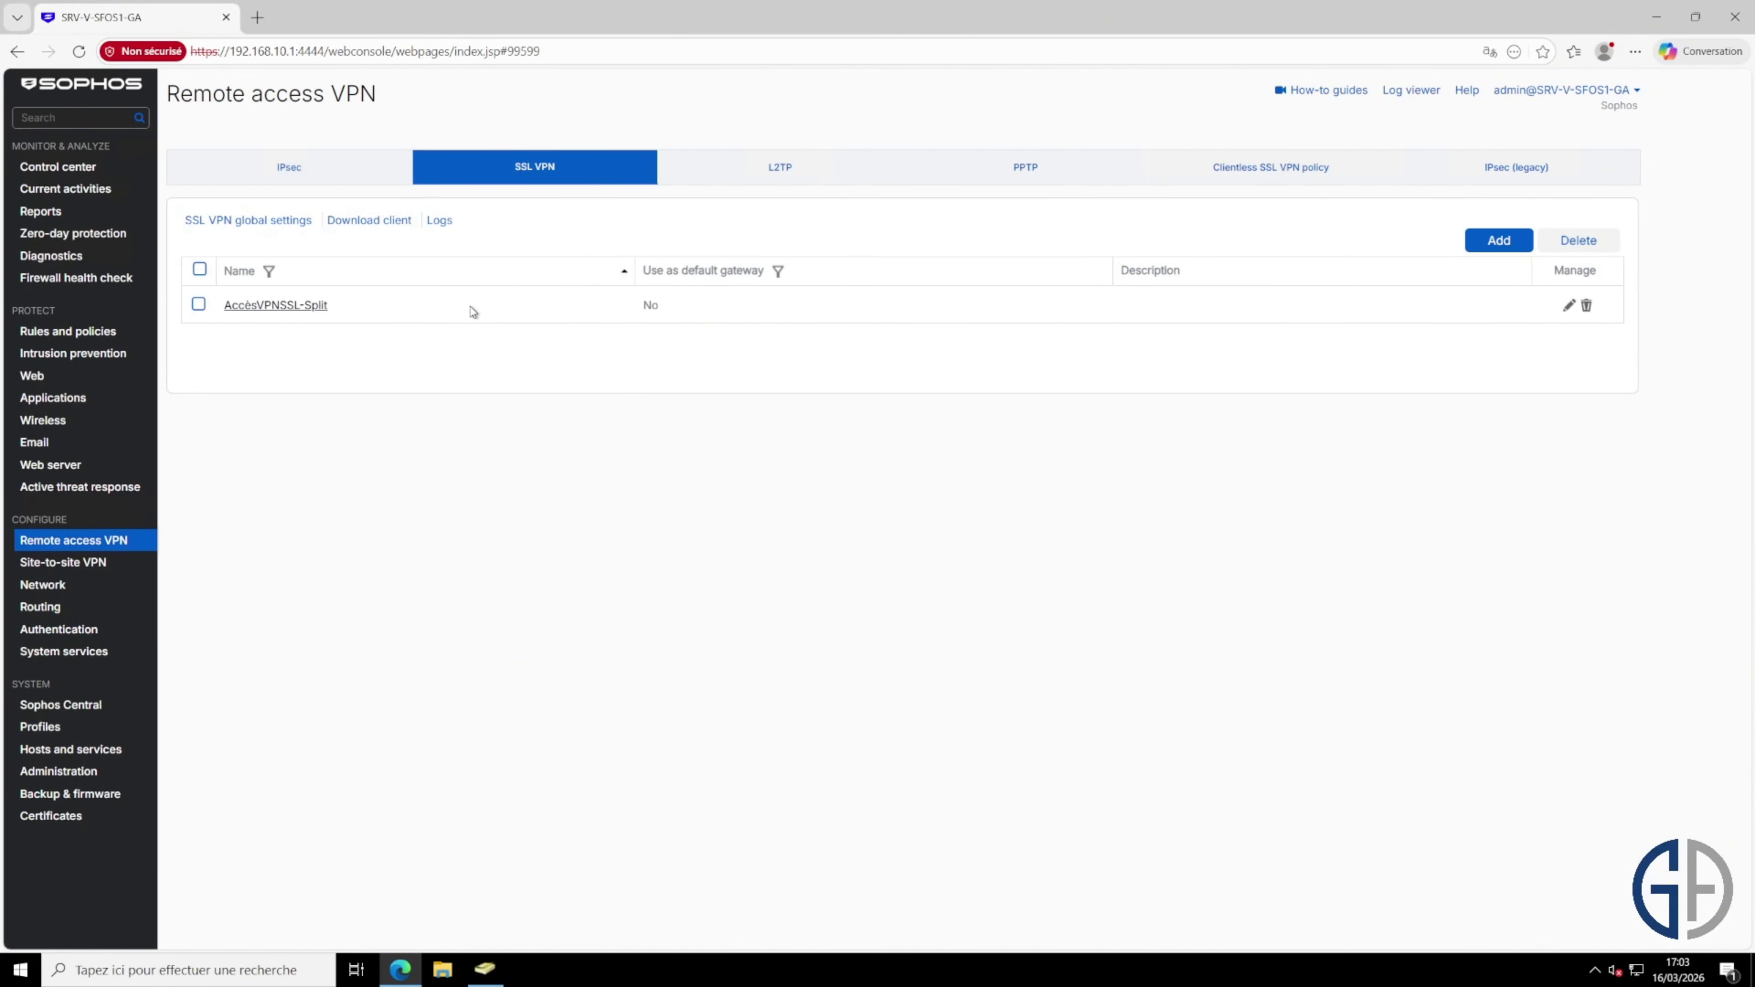
left_click_drag(474, 306, 224, 315)
left_click(650, 372)
Step: Add g_vpnssl to AccèsVPNSSL-Split's policy members, then apply and confirm the override
left_click(1569, 307)
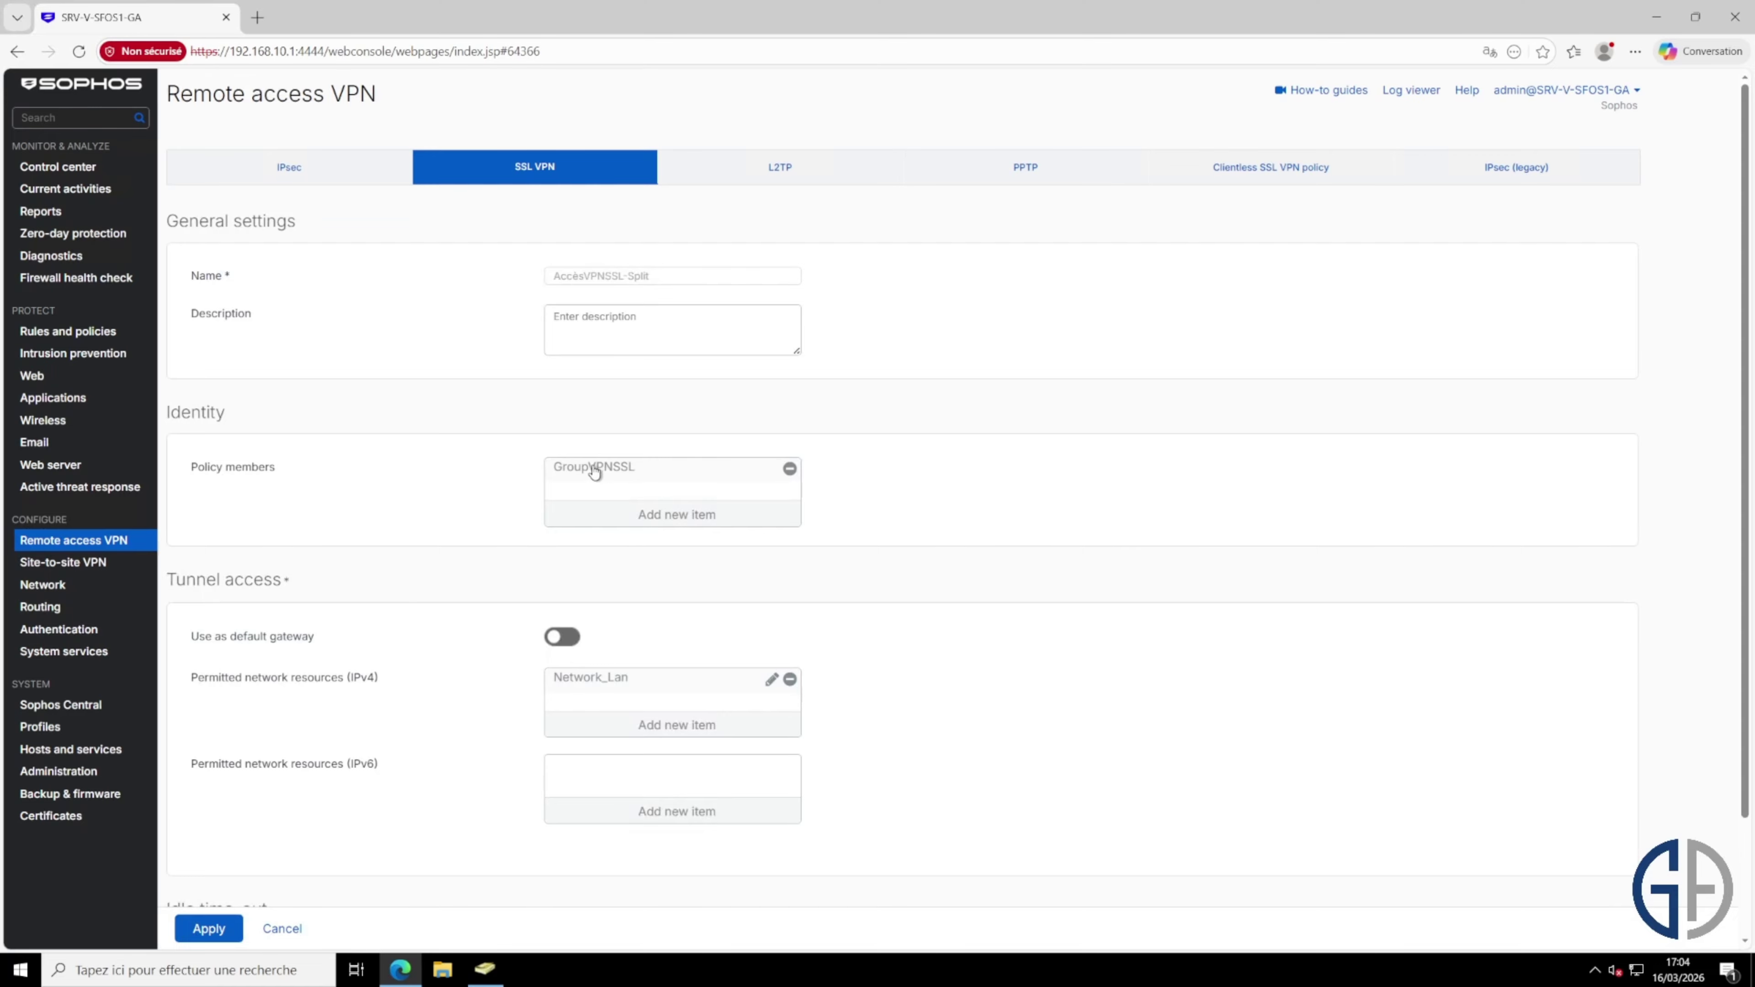
left_click(676, 517)
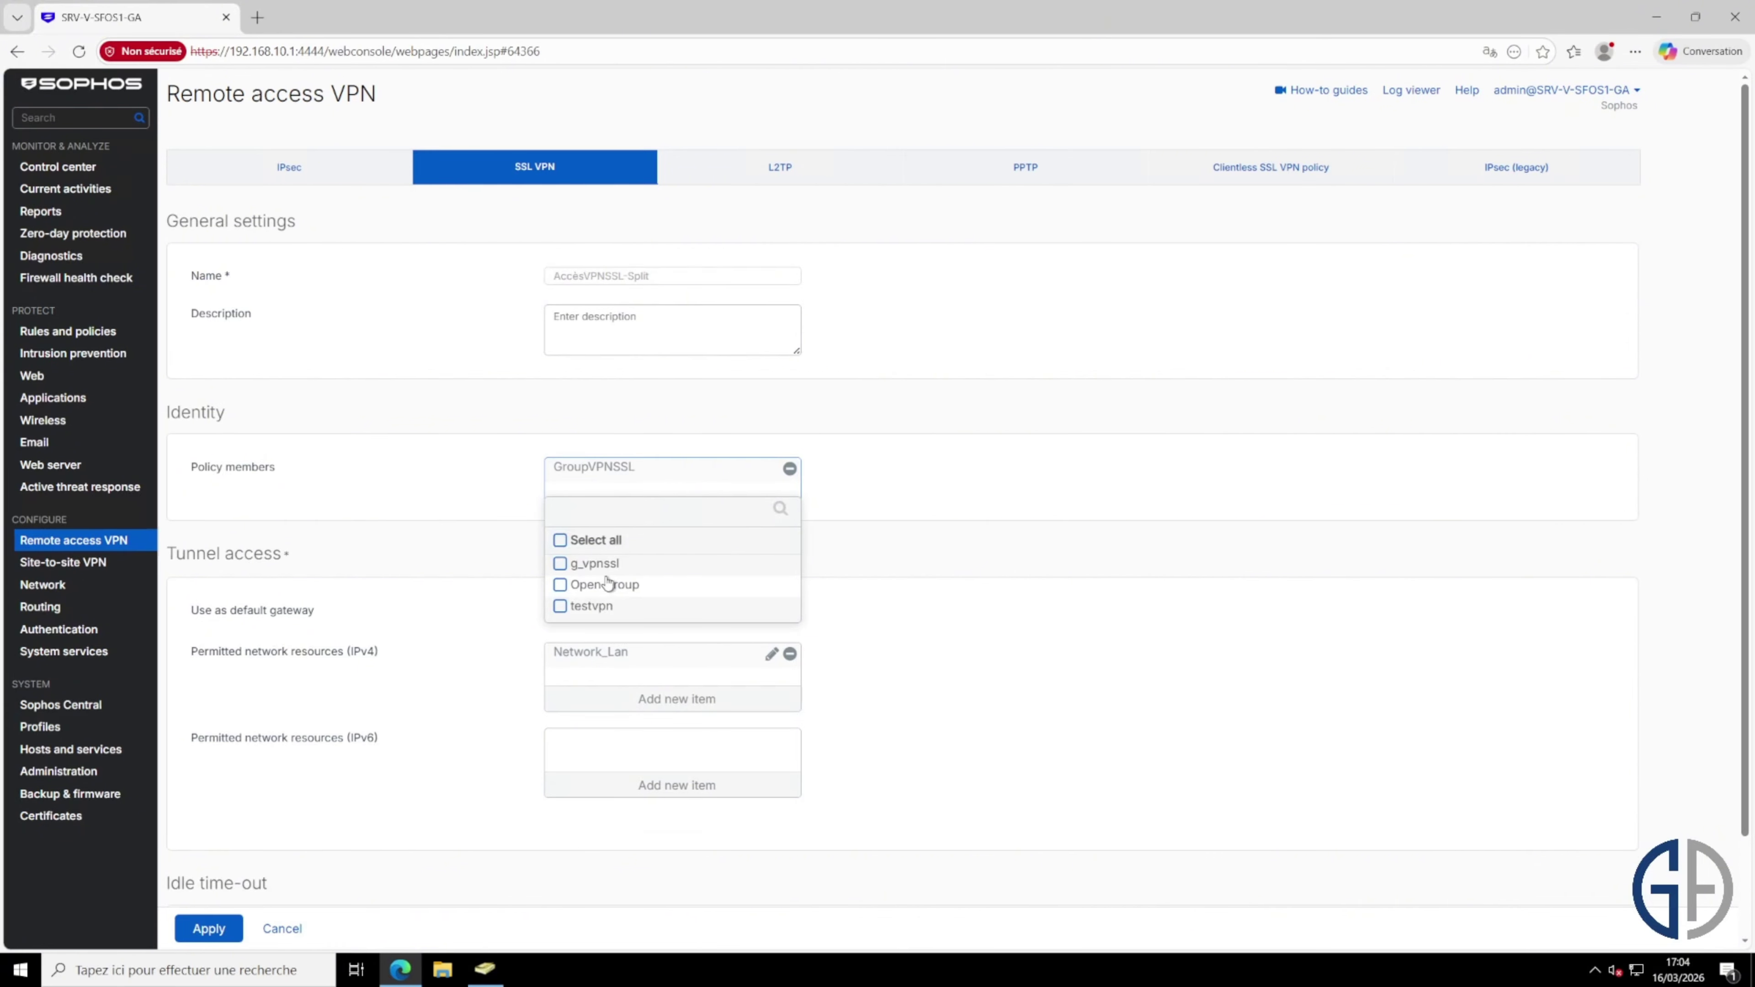
left_click(560, 564)
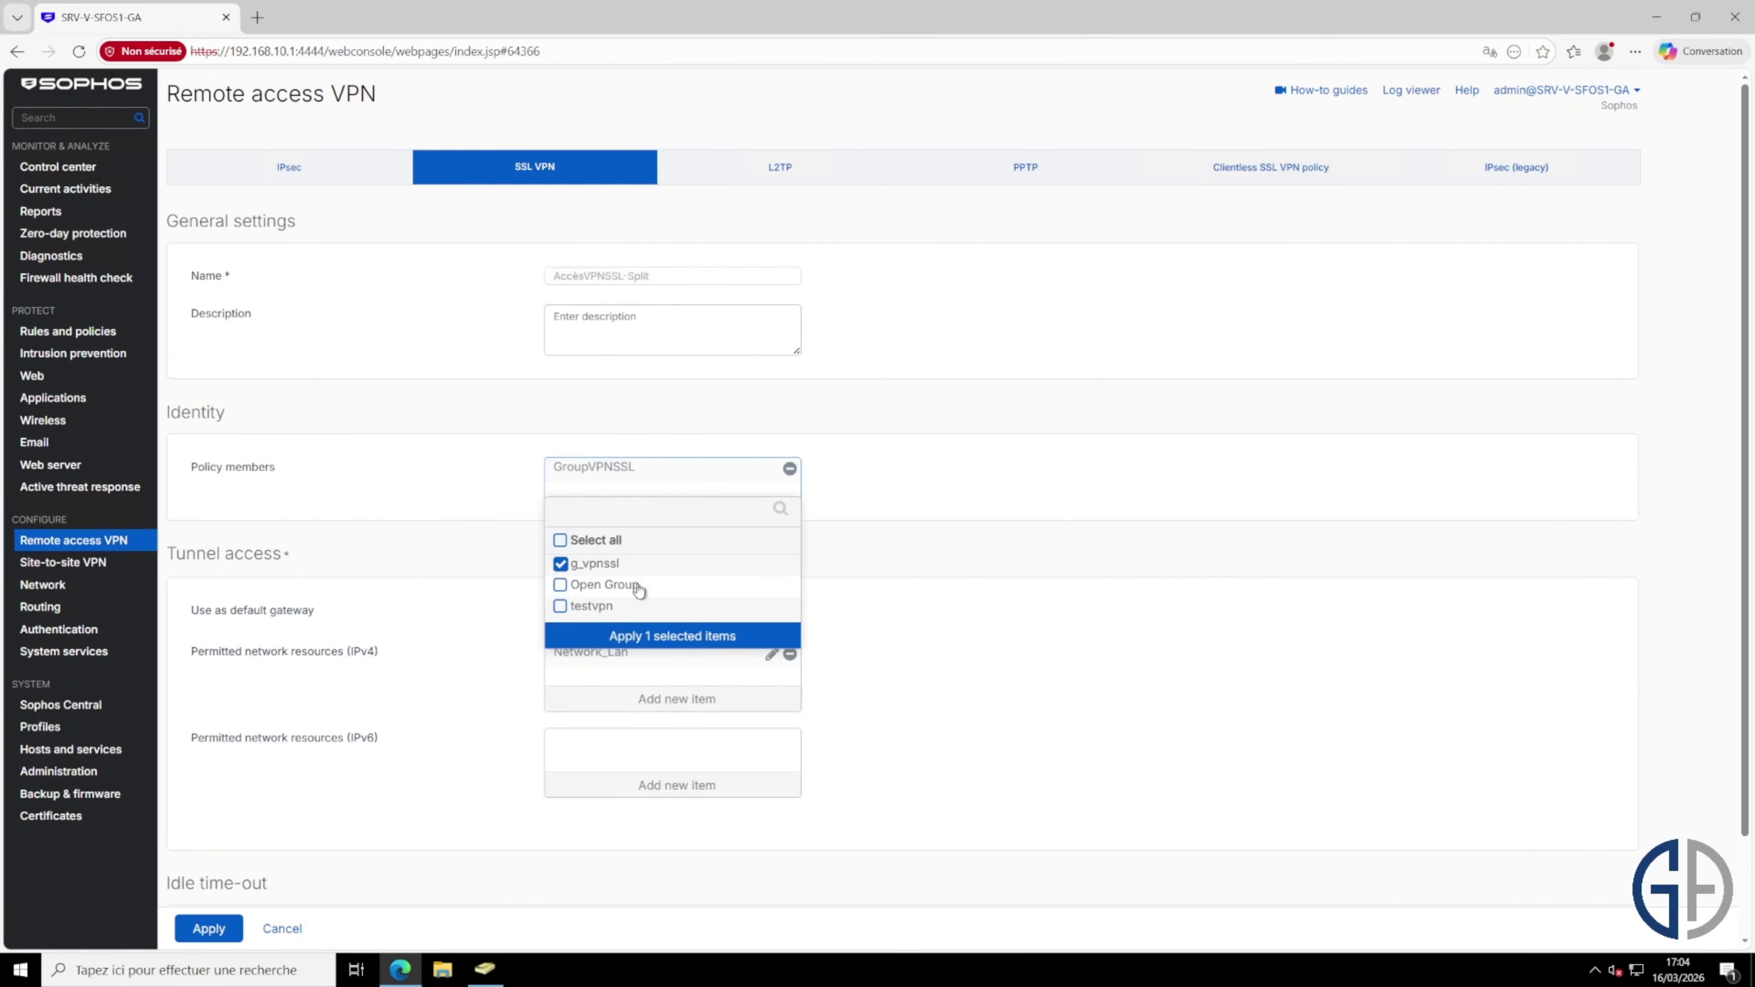
left_click(655, 637)
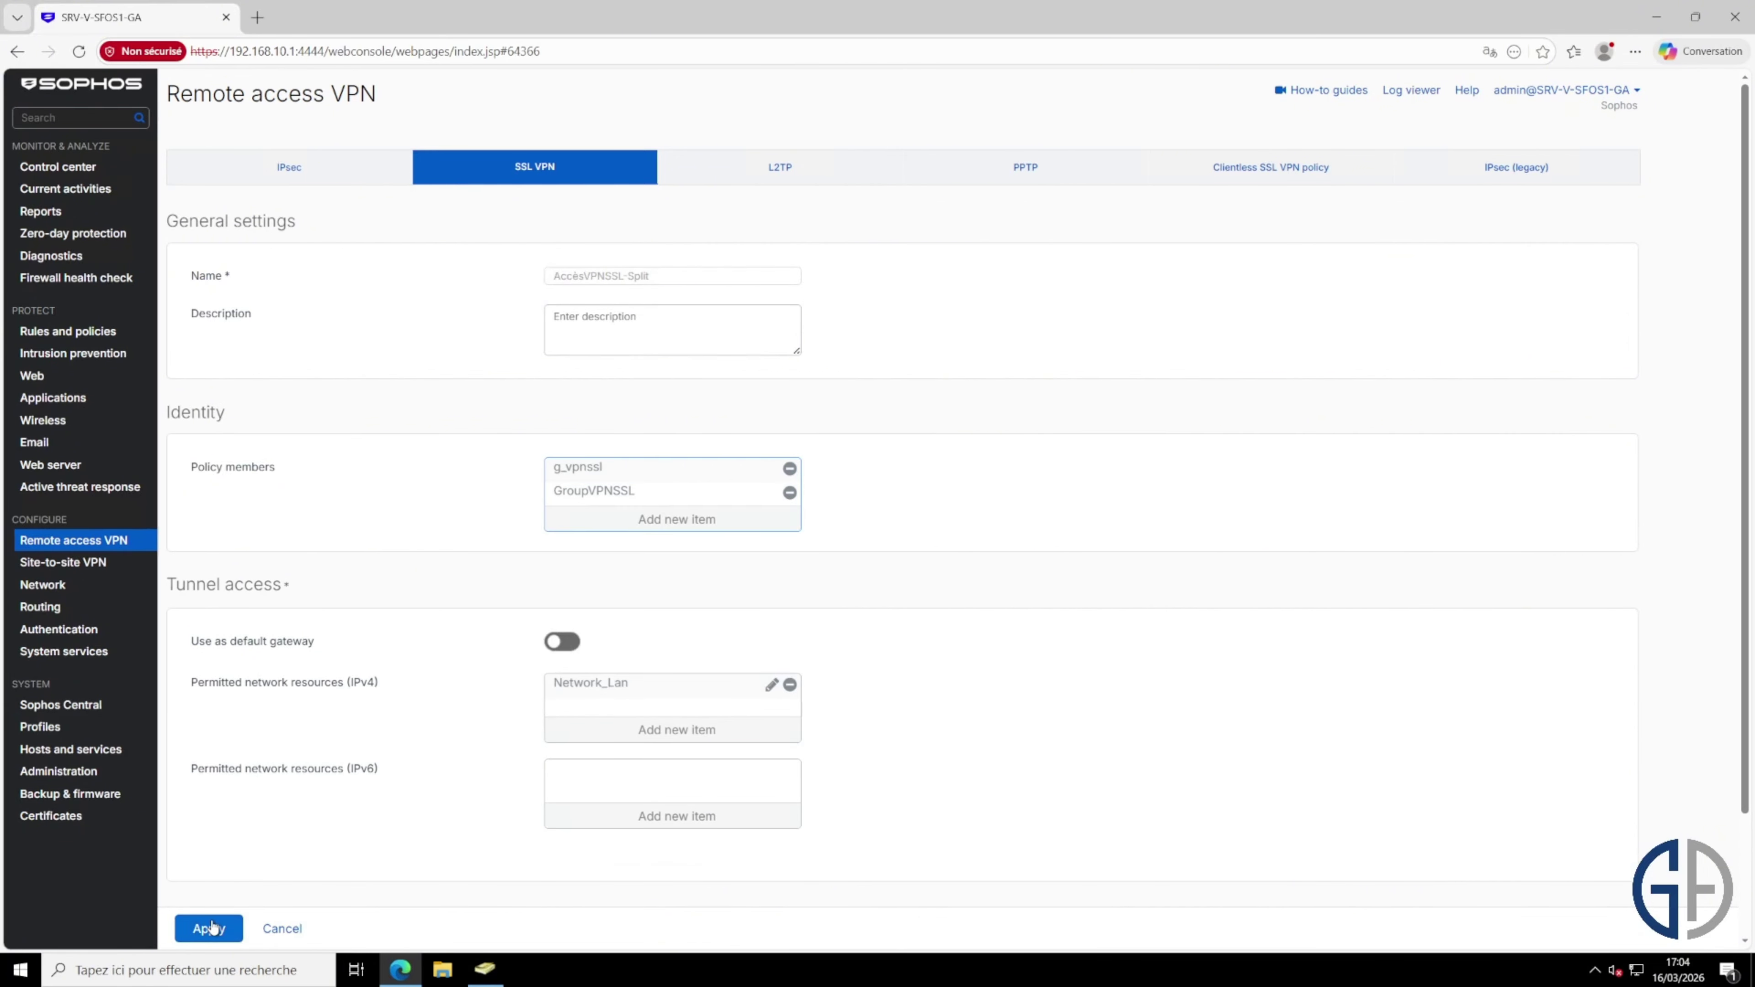
left_click(235, 922)
left_click(796, 546)
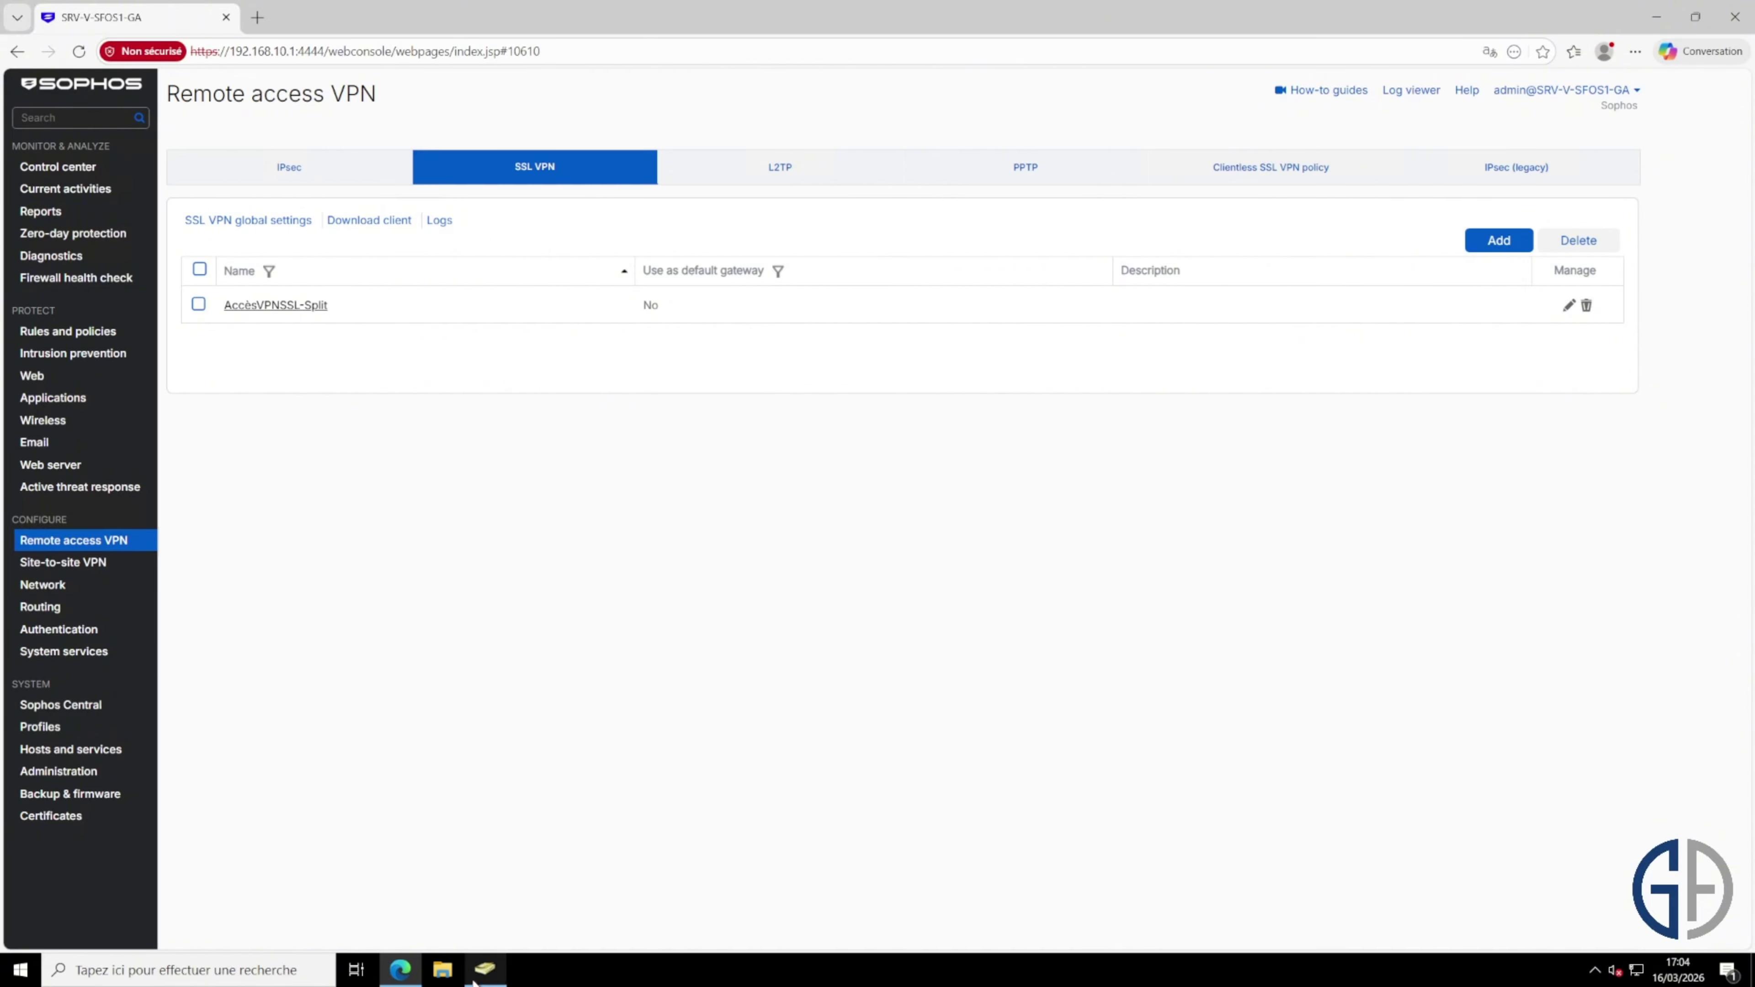
Step: In ADUC, review the five GA users and the g_vpnssl group, then minimize the console
left_click(485, 969)
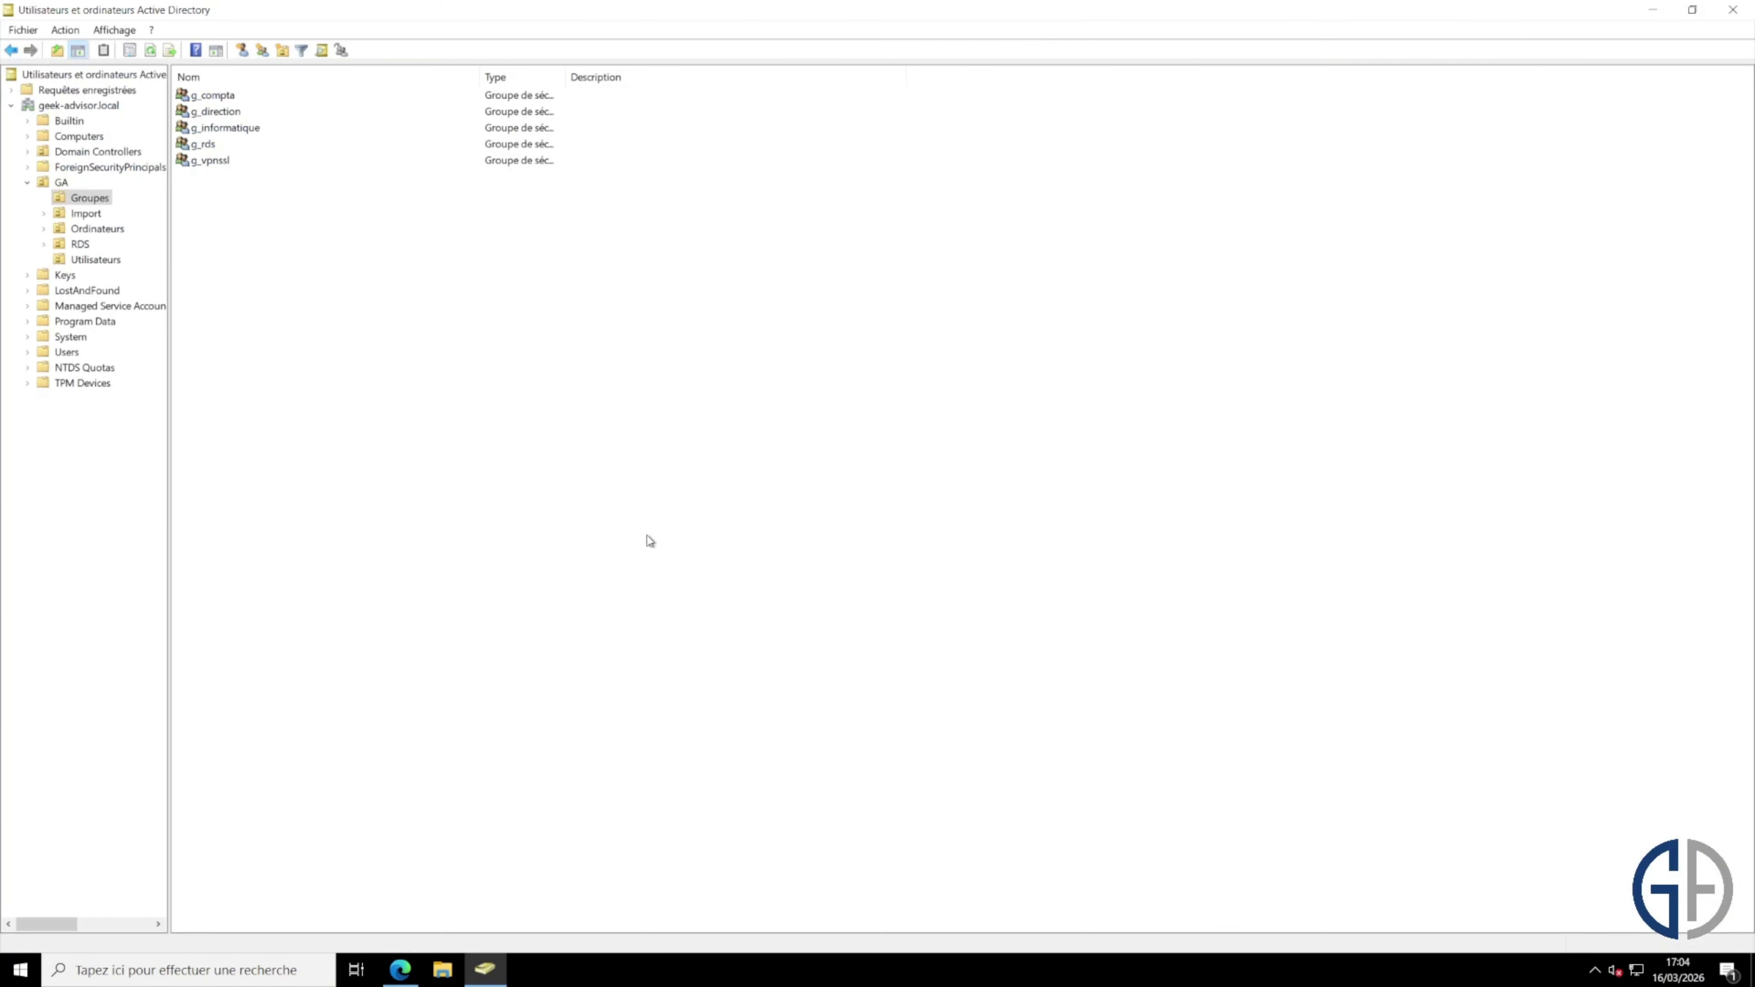
left_click(95, 259)
left_click_drag(608, 432, 231, 66)
left_click(373, 363)
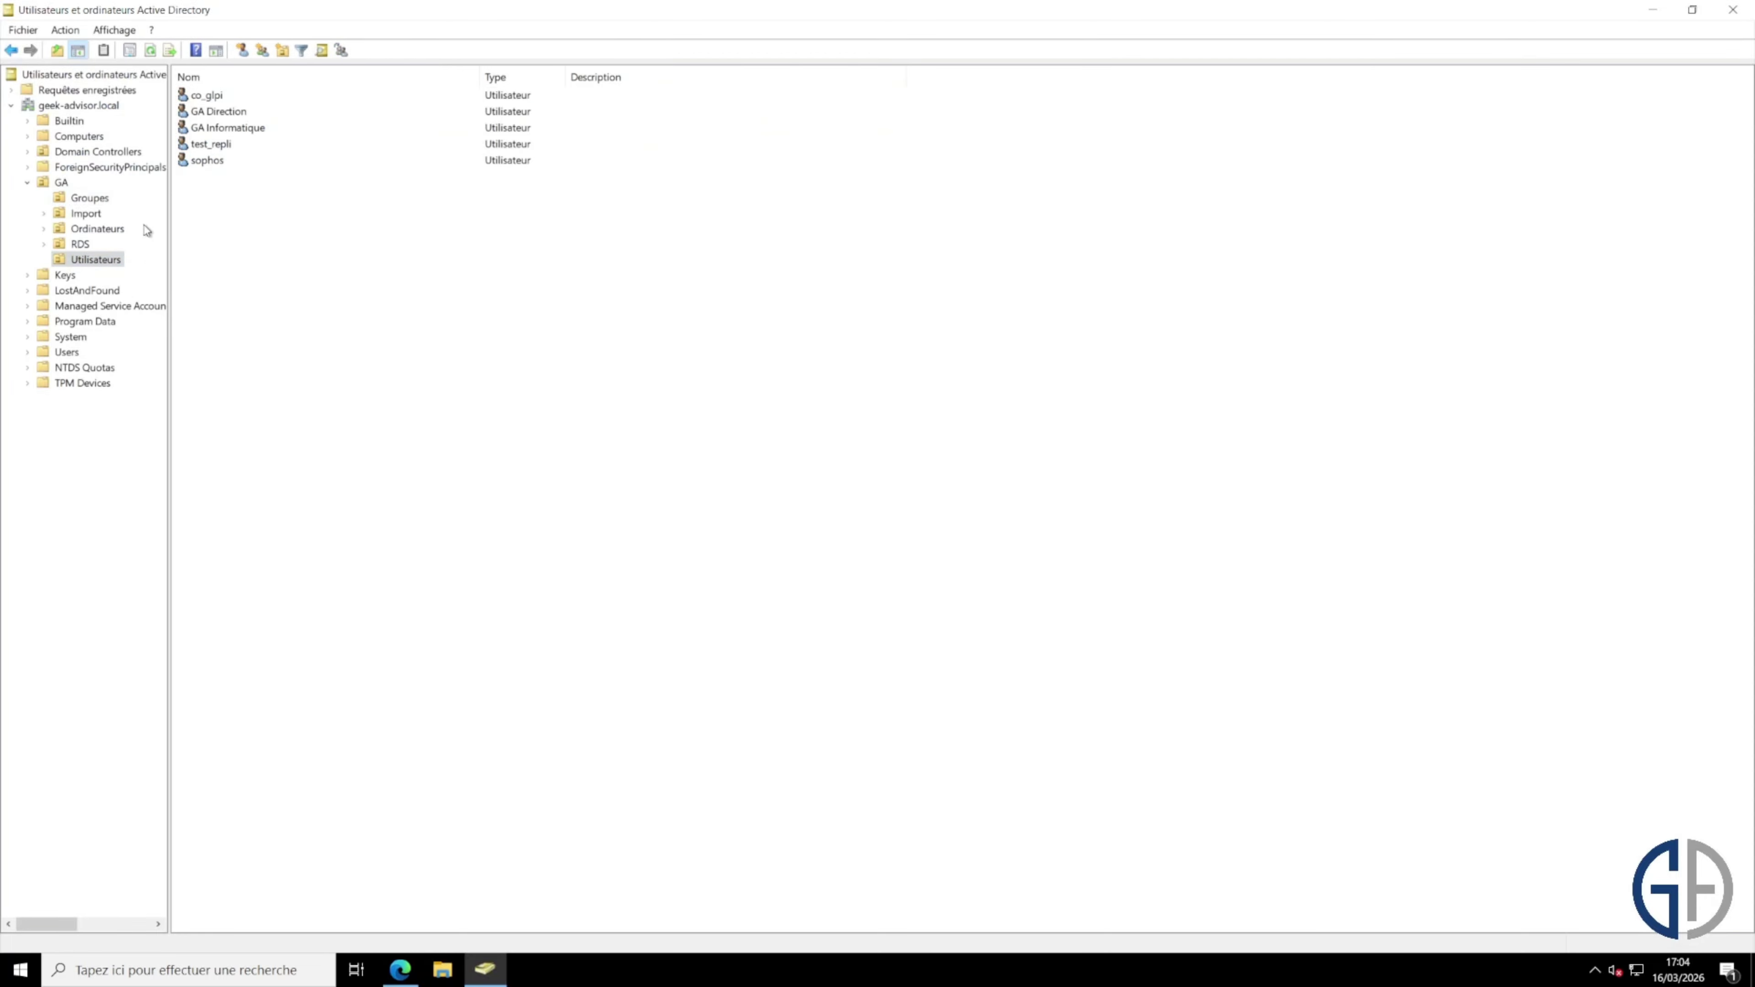
left_click(90, 198)
left_click(235, 161)
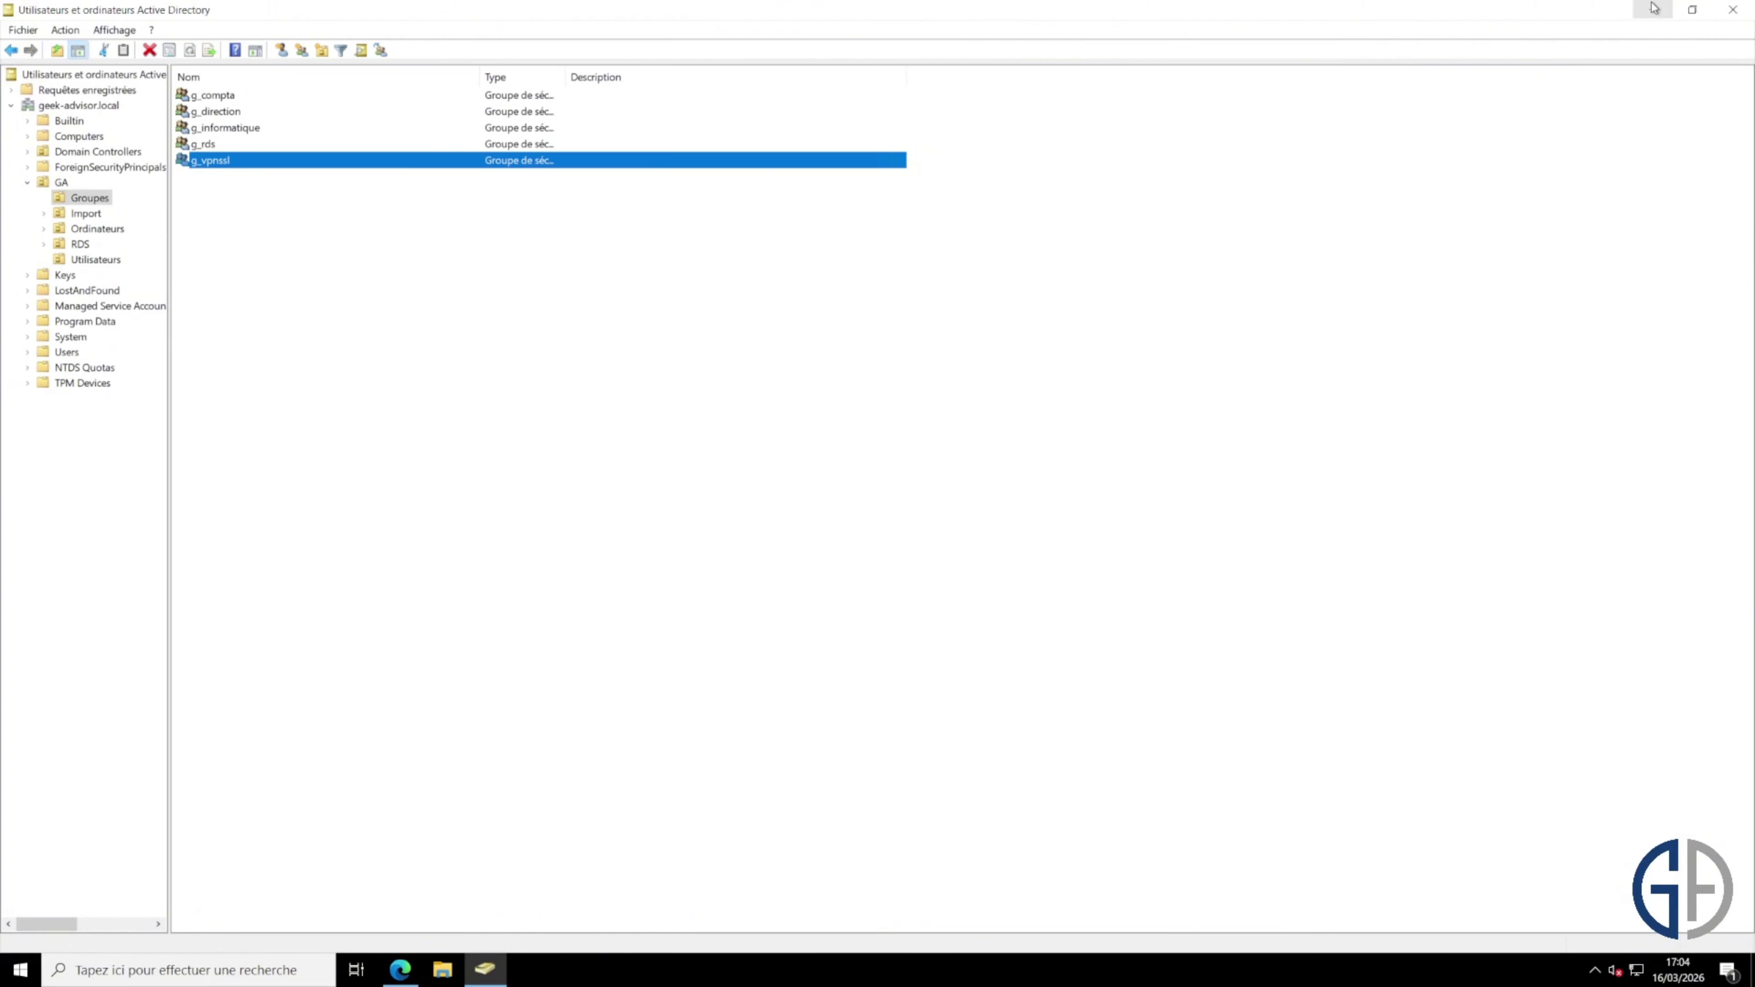
left_click(1654, 8)
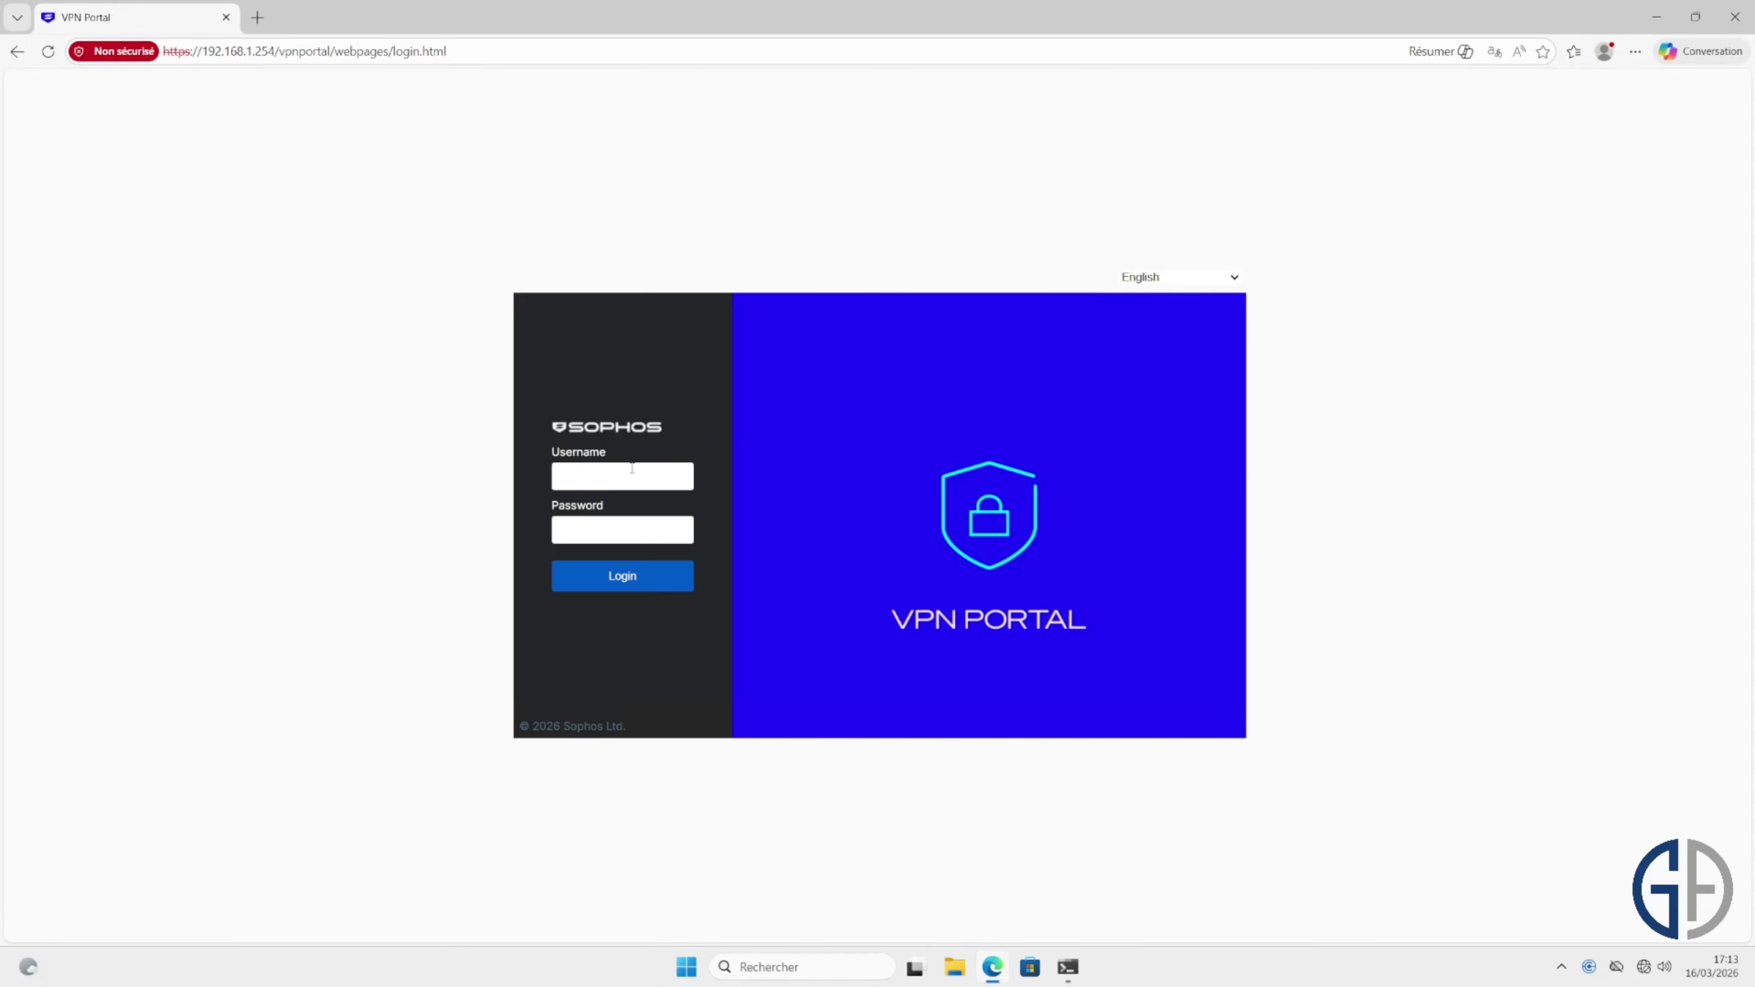
Step: Sign in to the VPN Portal with the AD user's username and password
left_click(644, 485)
type("gai")
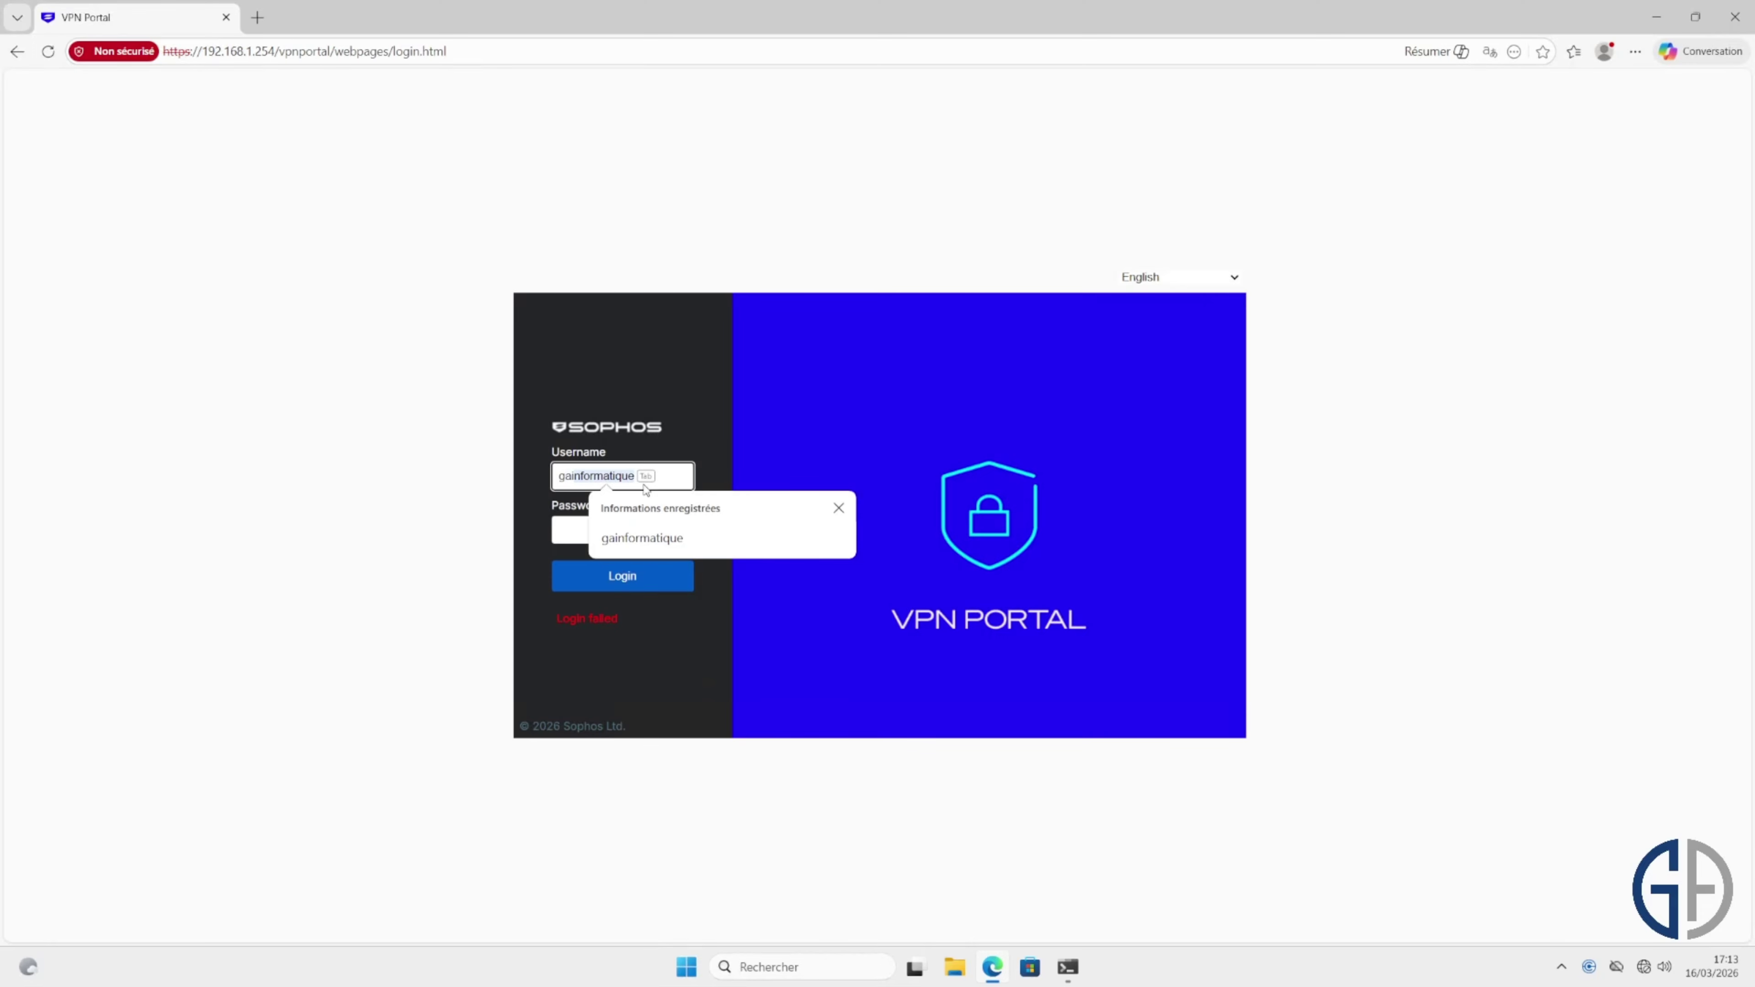
type("nformatique")
key("Tab")
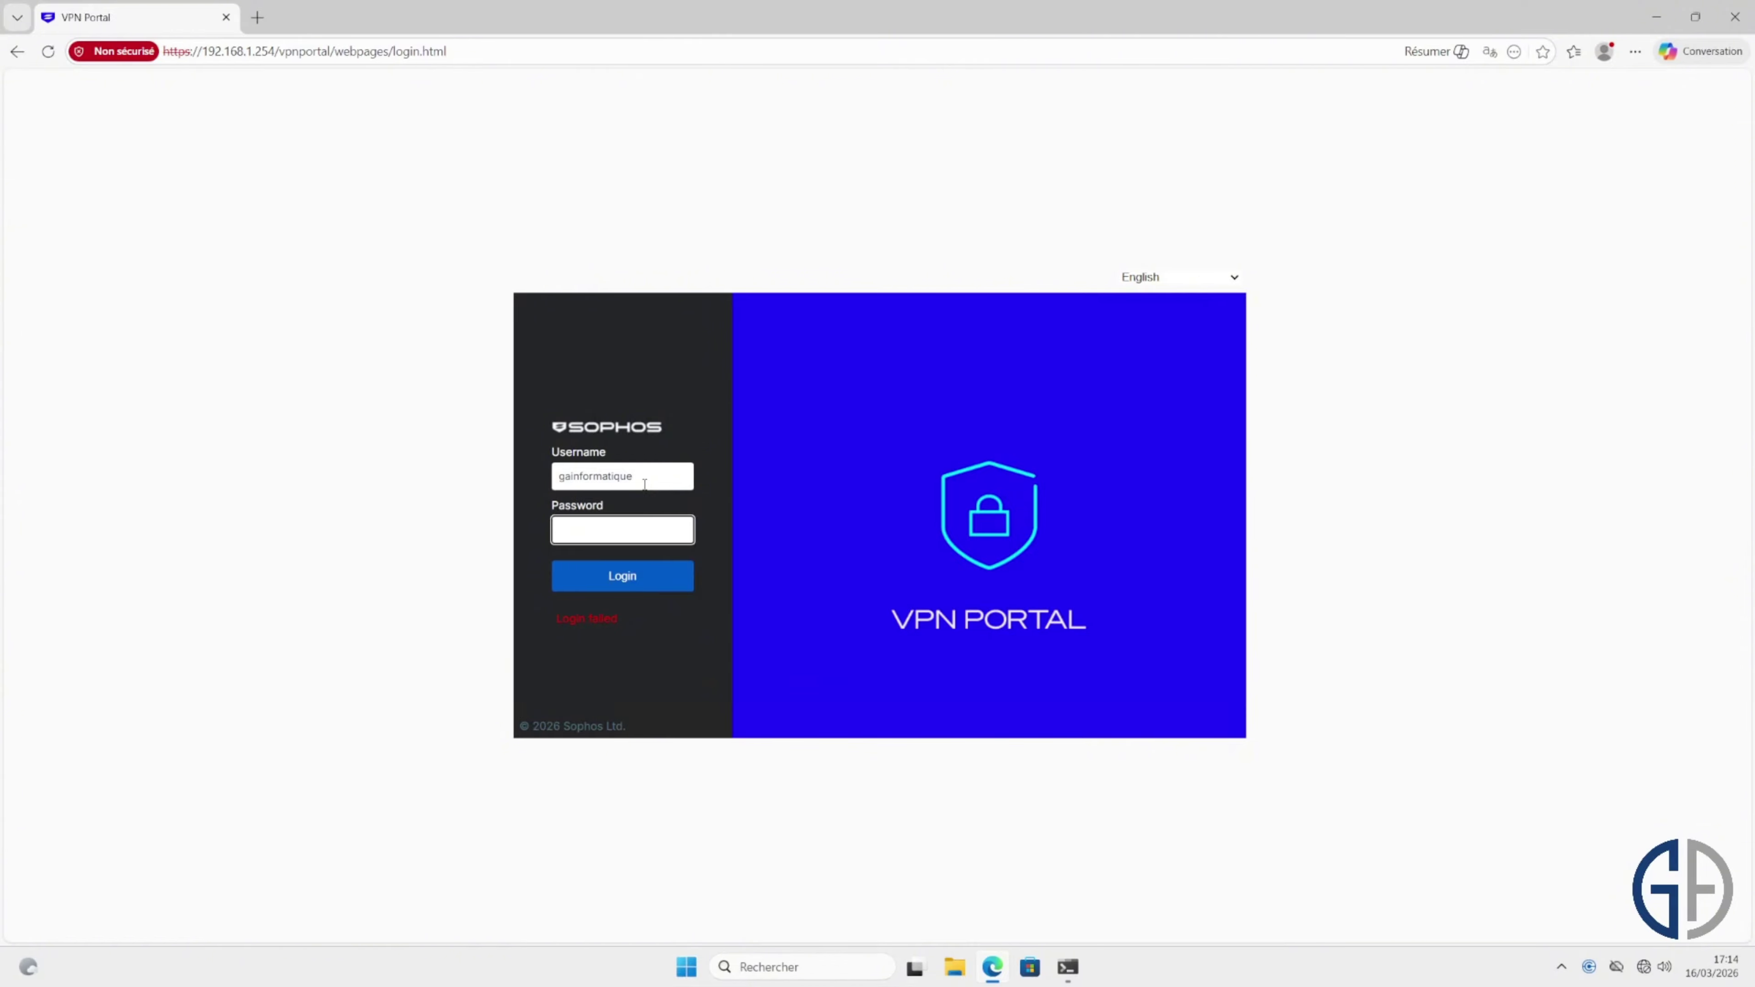
type("••••")
left_click(653, 587)
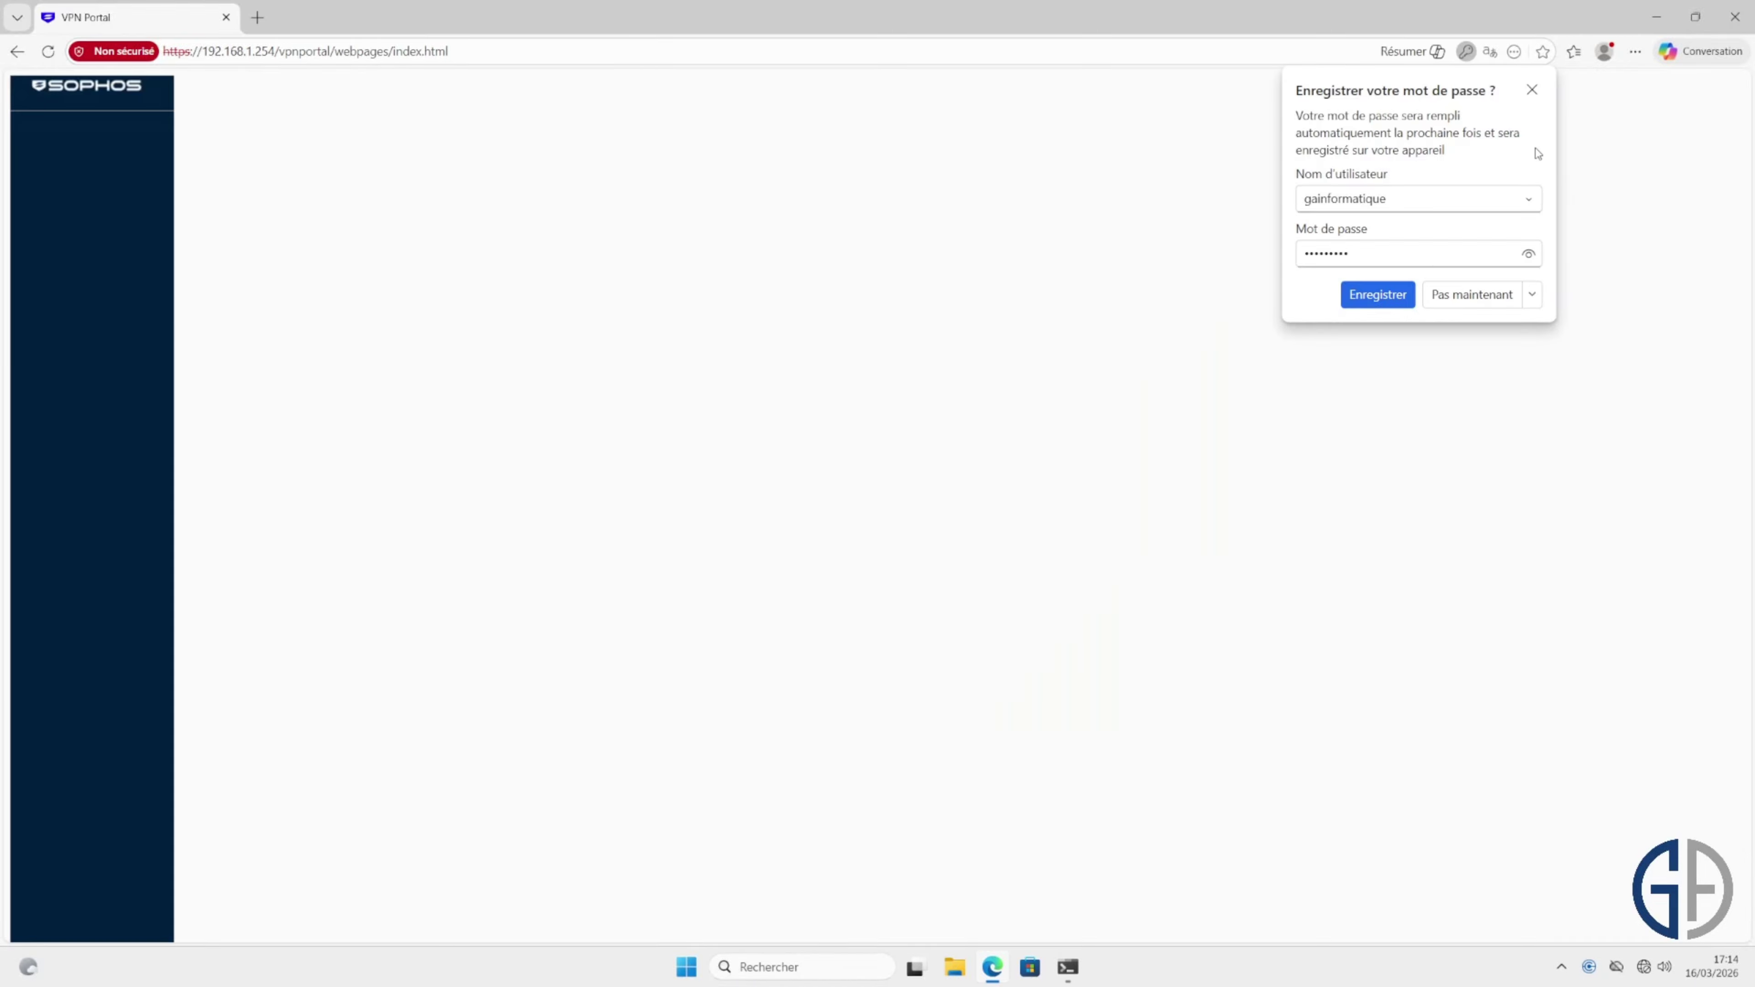
Step: Dismiss the save-password prompt, copy the signed-in account name, and download the Windows/macOS/Linux SSL VPN configuration
left_click(1533, 90)
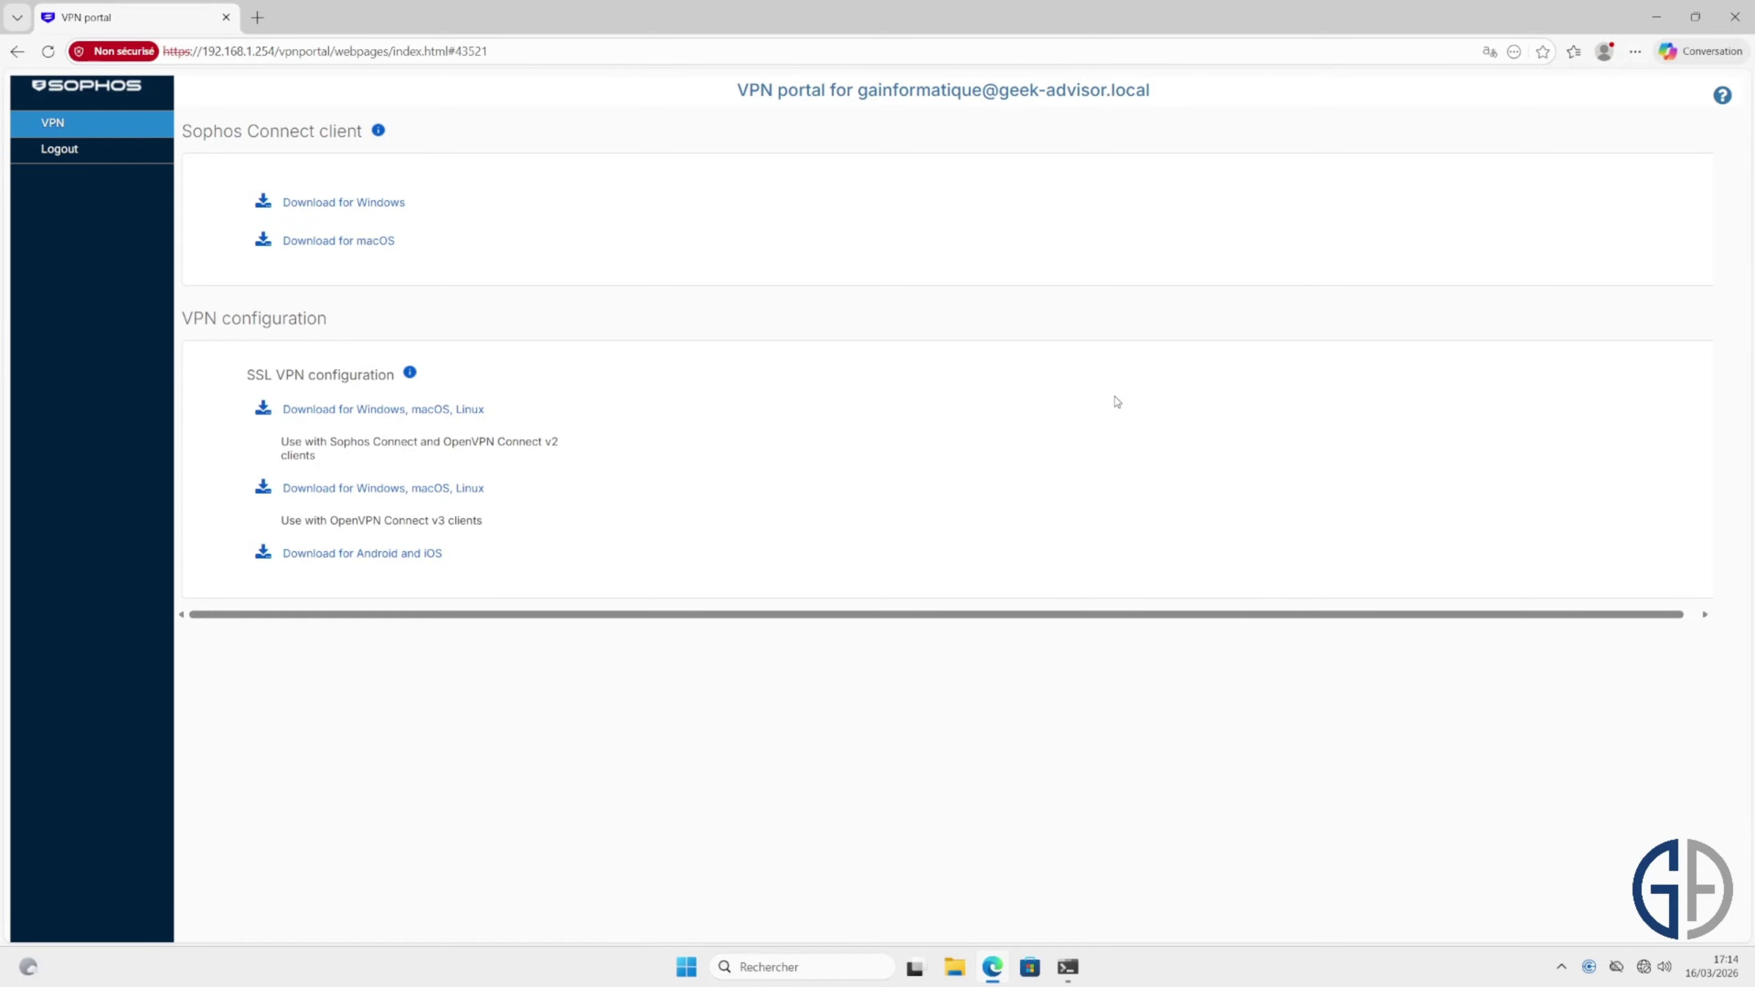
left_click_drag(1150, 90, 859, 91)
right_click(871, 66)
left_click(927, 189)
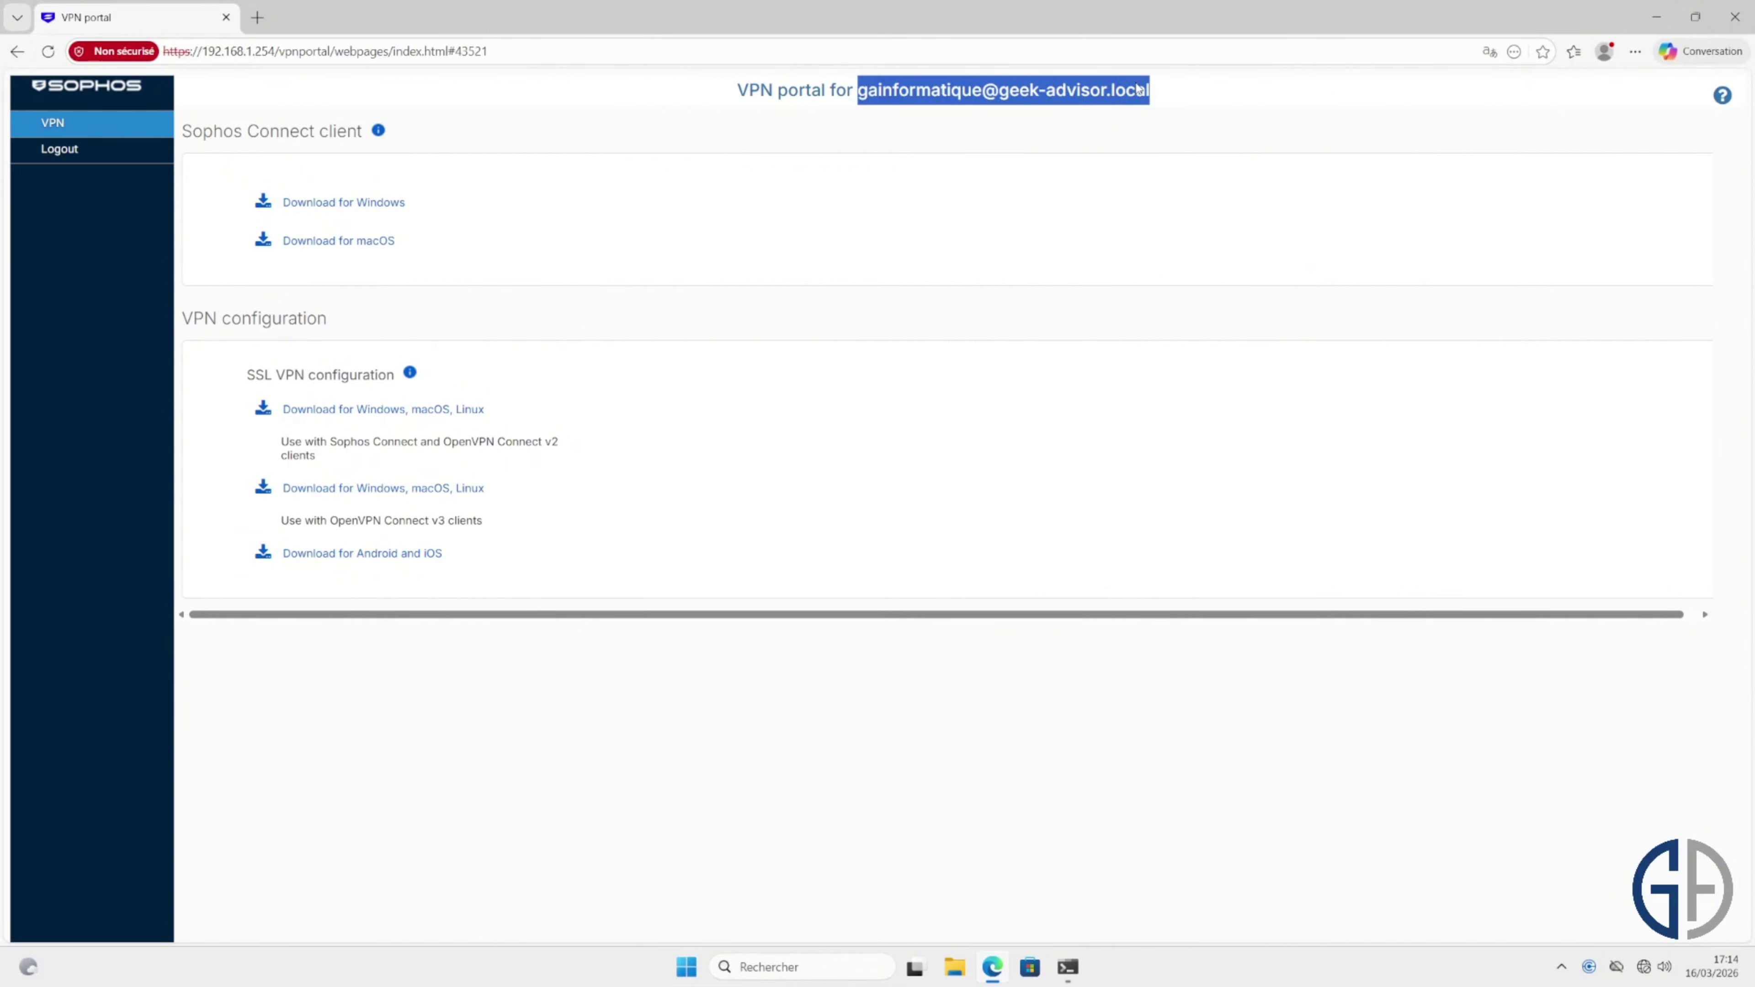
left_click(1129, 138)
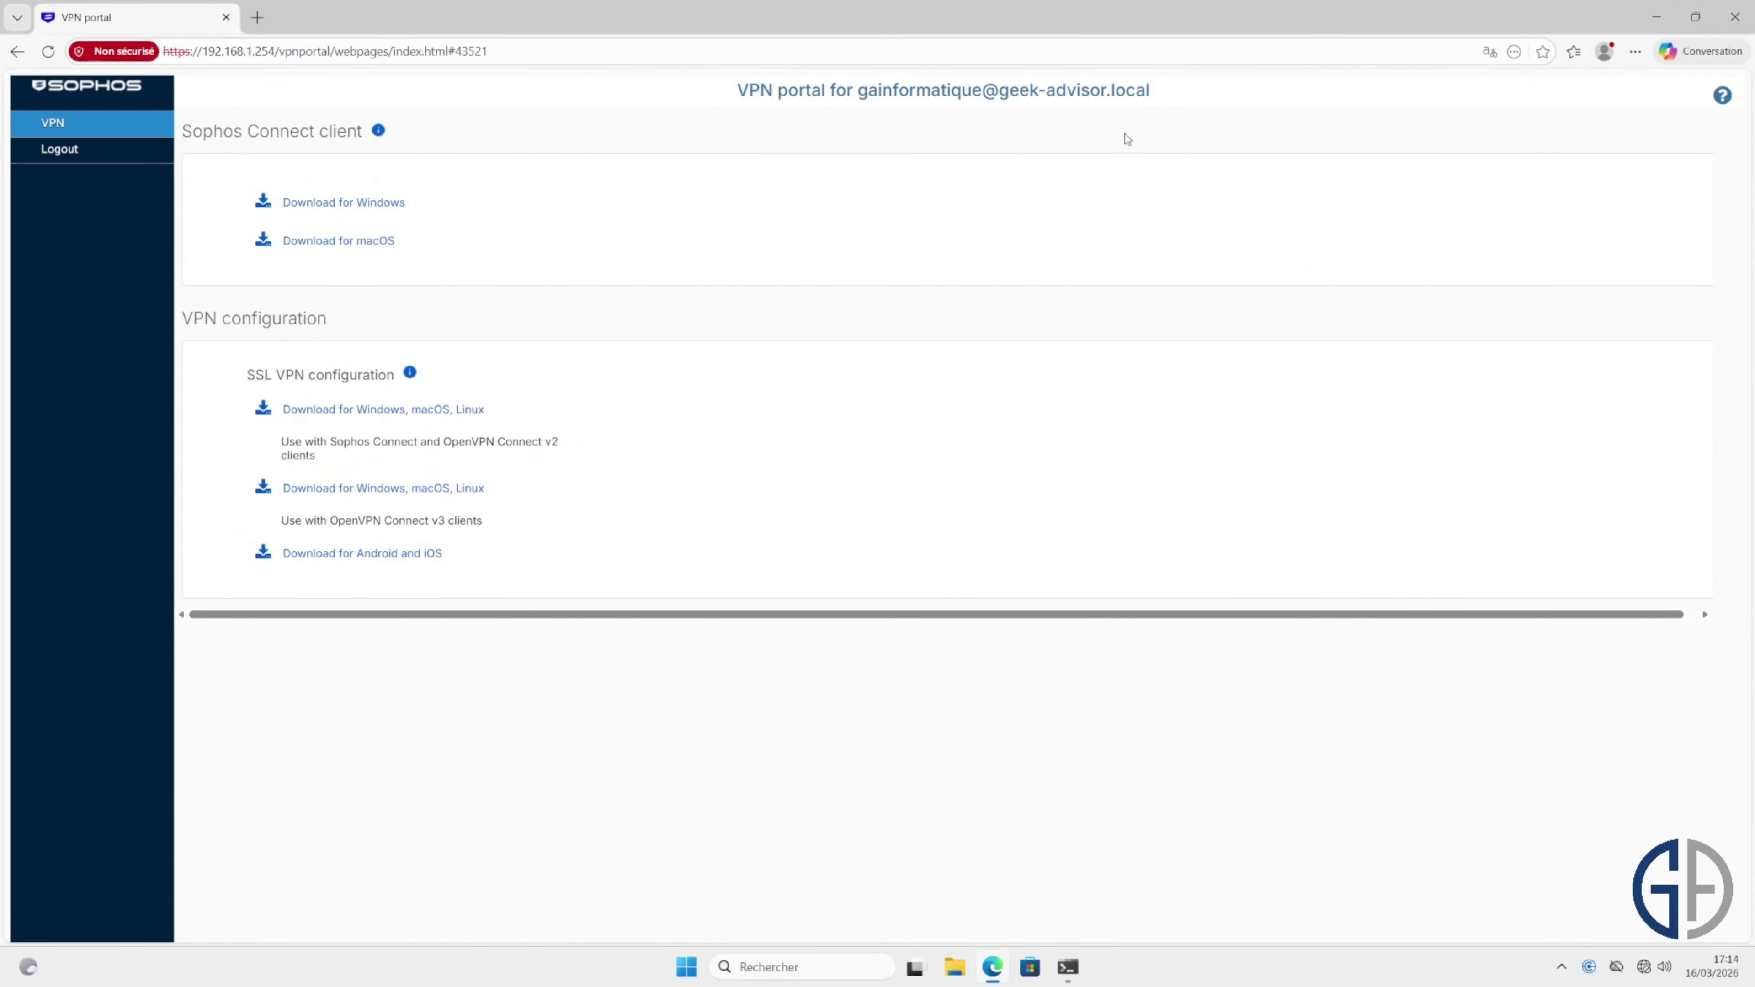
left_click(434, 409)
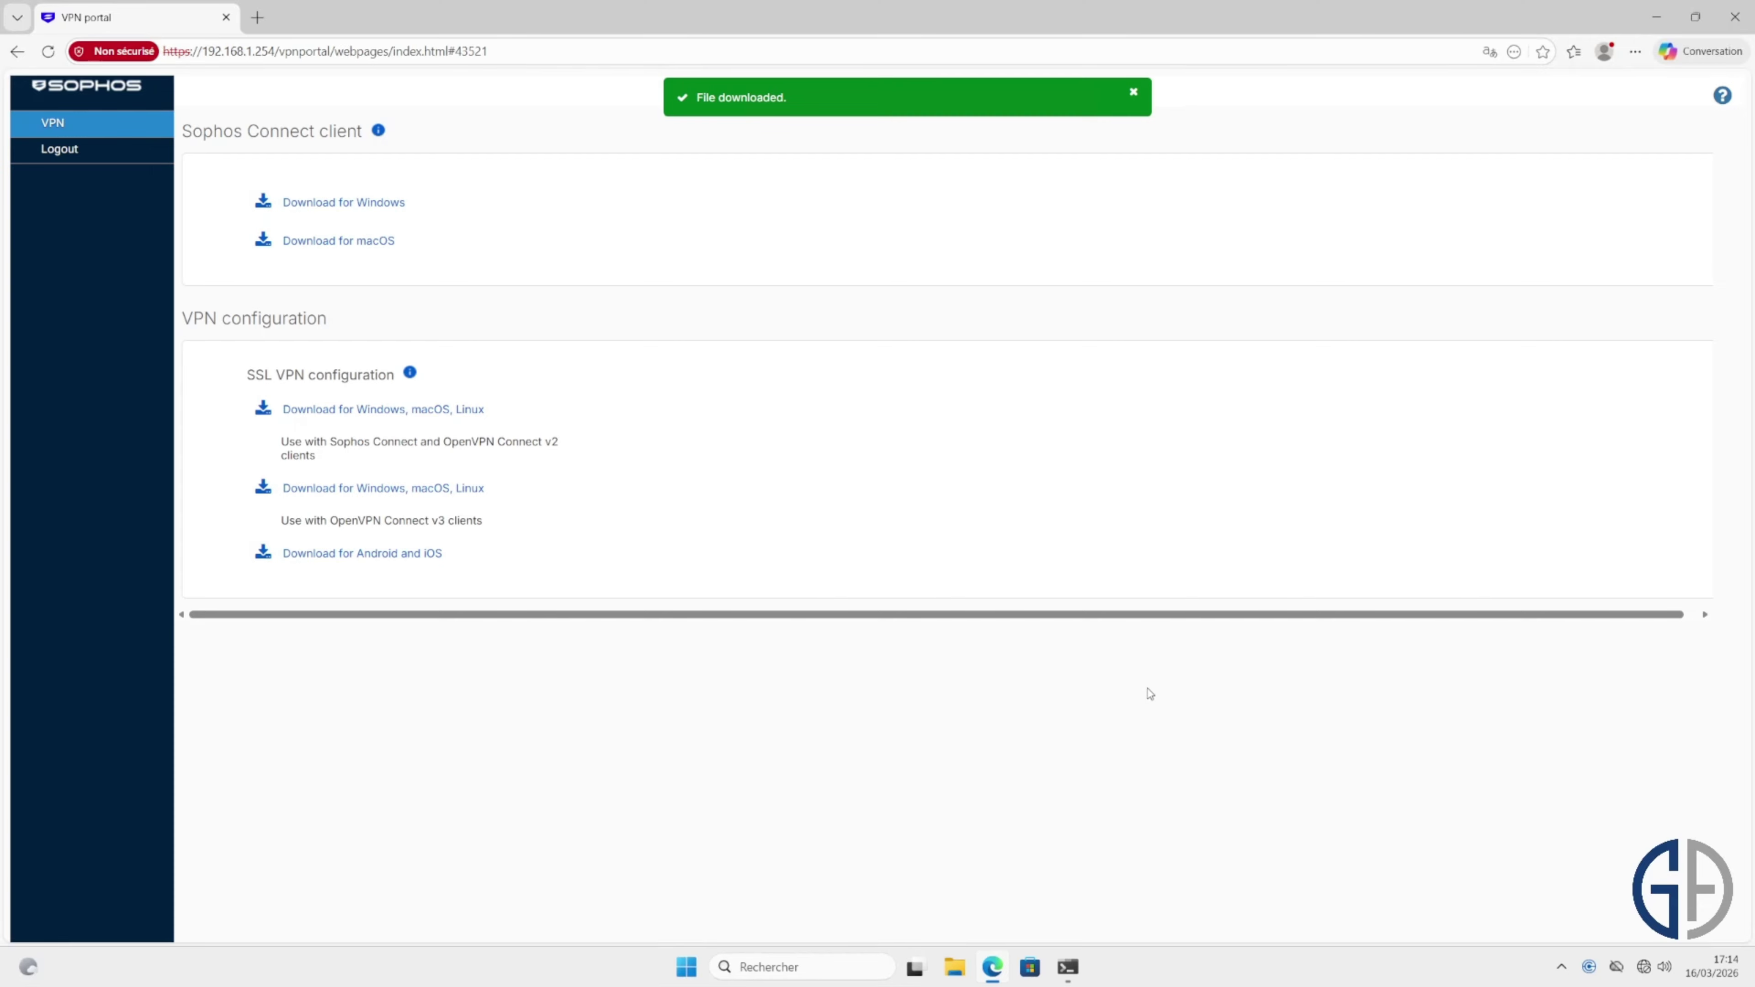
Step: Import the downloaded OVPN configuration file from Downloads into Sophos Connect
left_click(1588, 967)
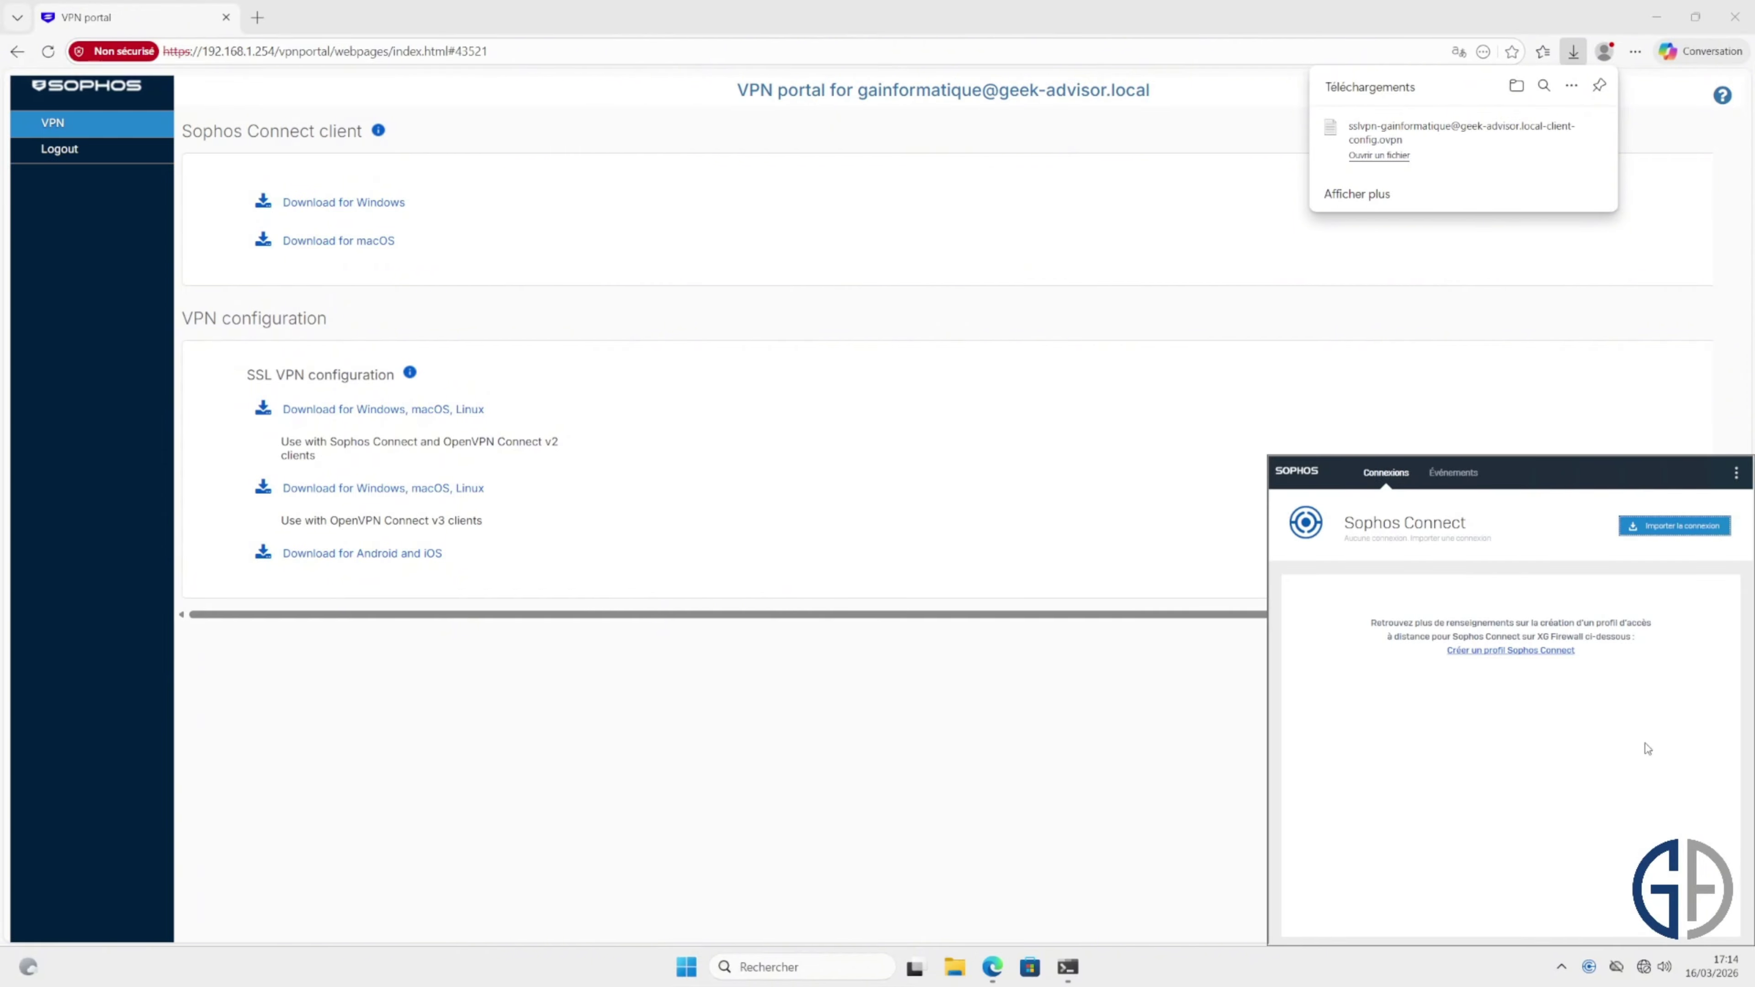
left_click(1690, 532)
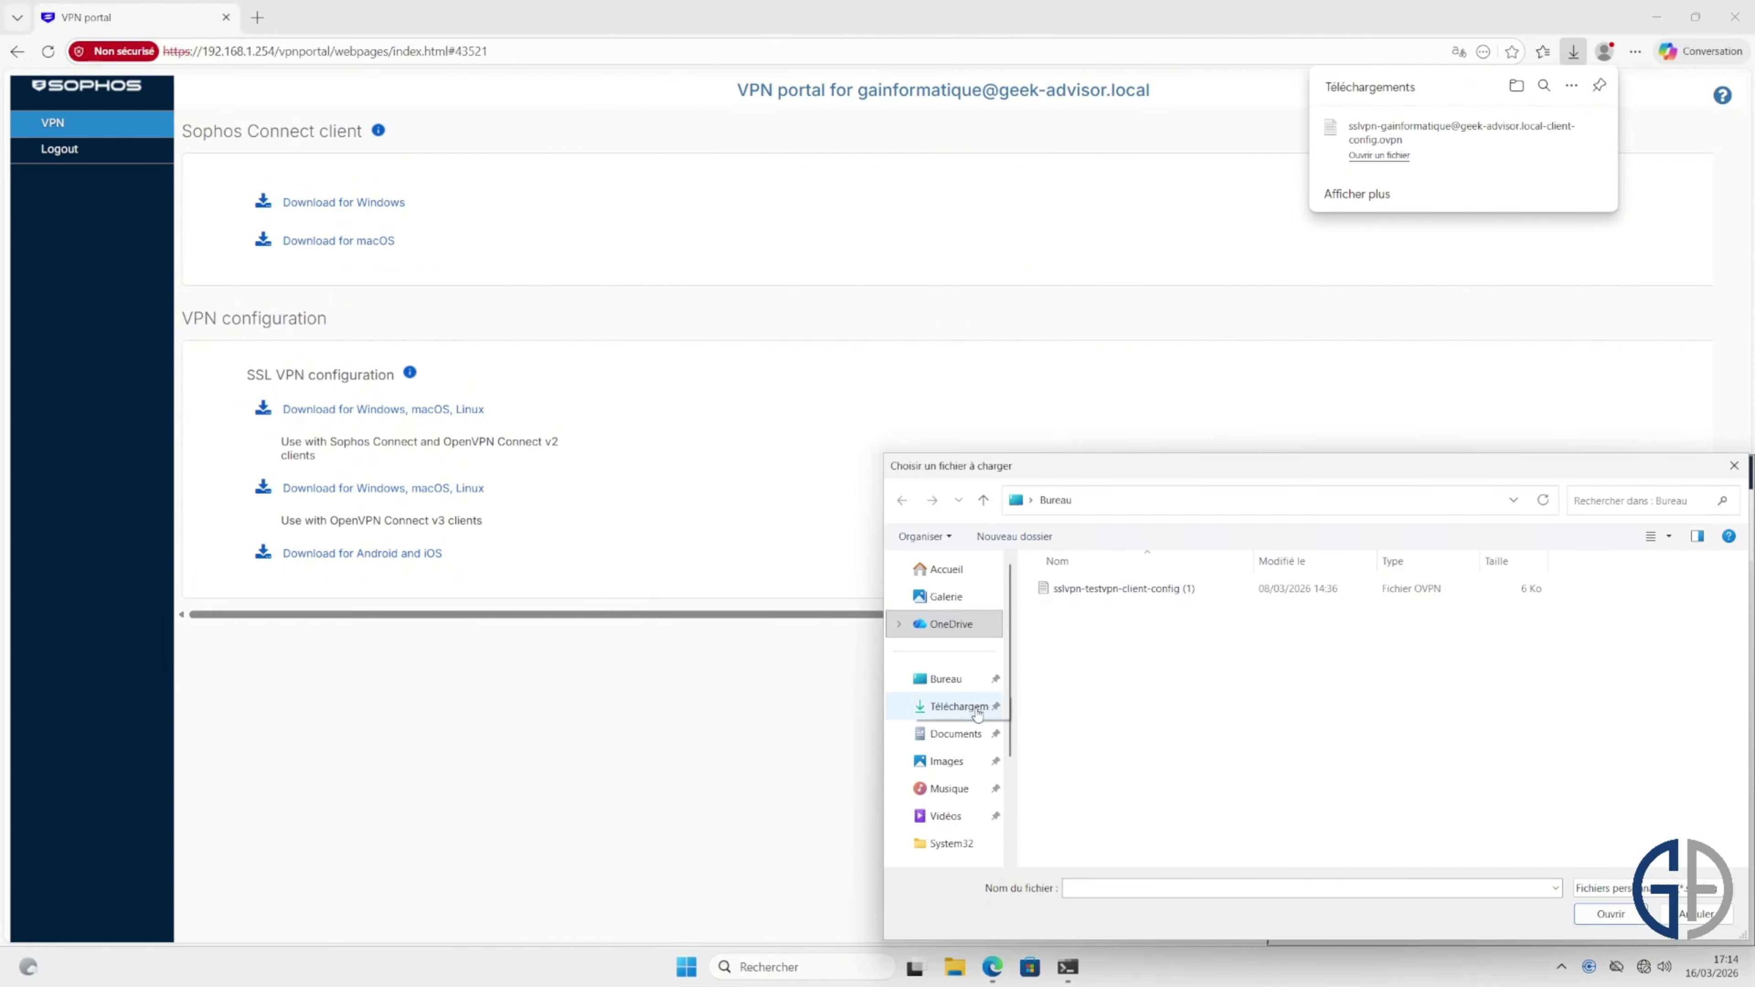
left_click(959, 706)
double_click(1147, 608)
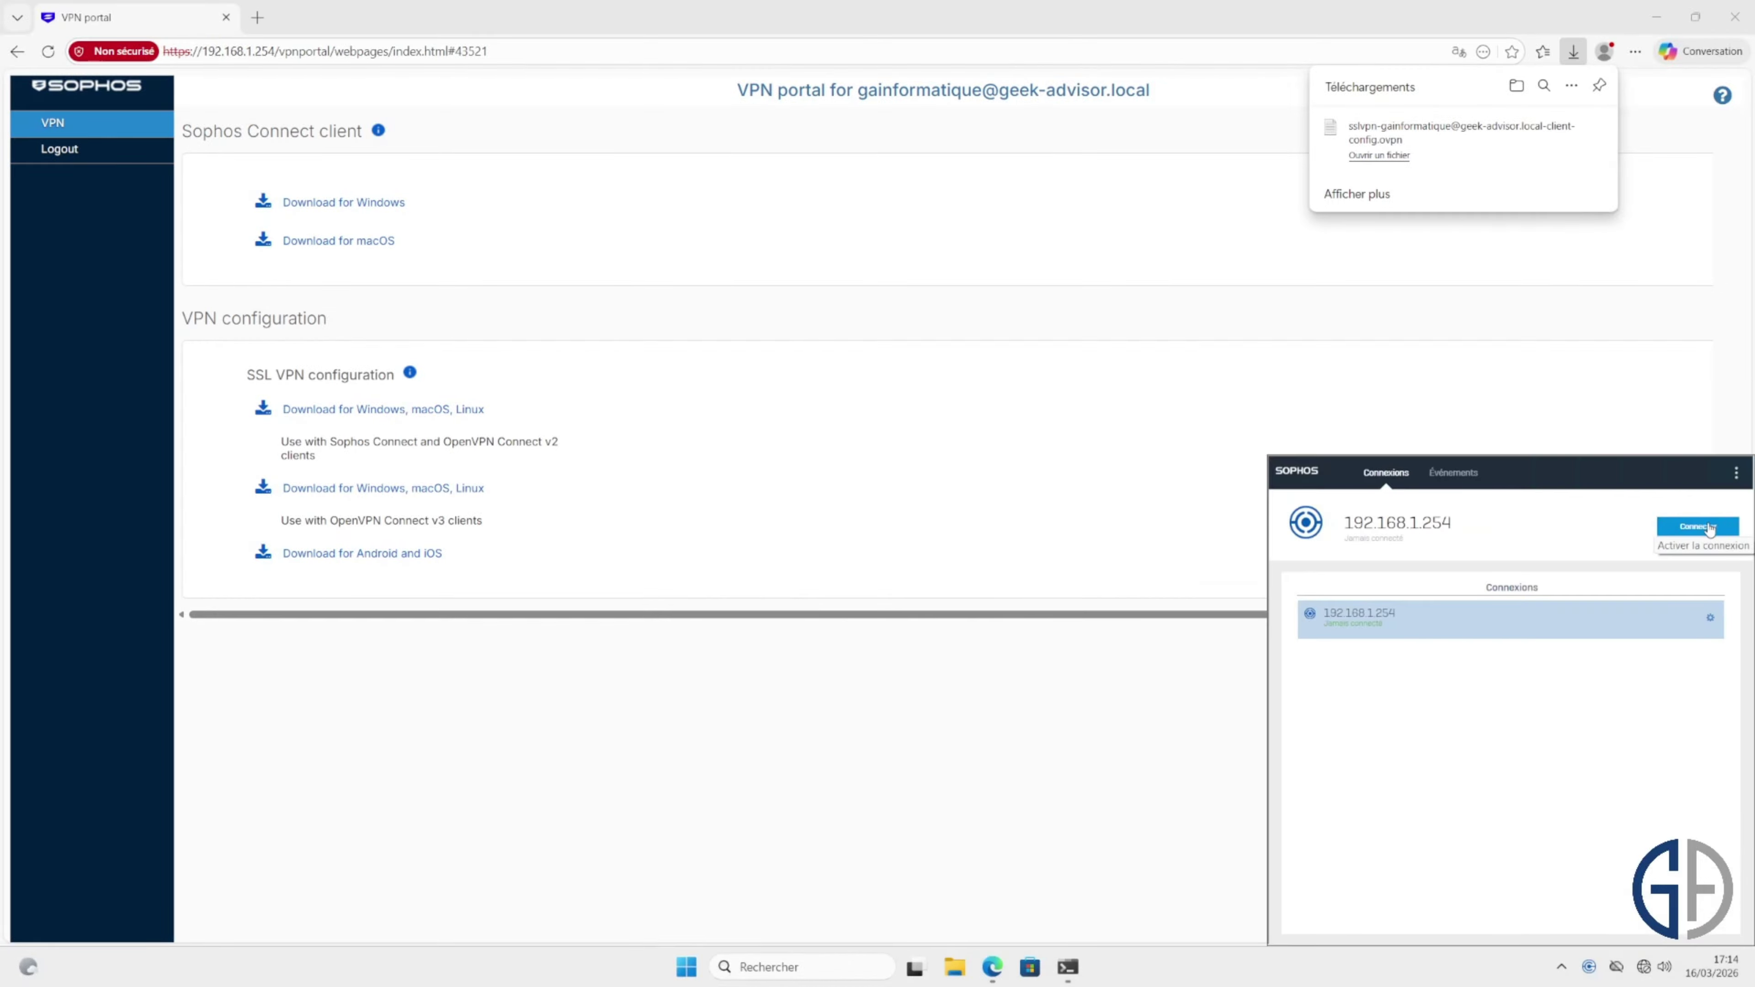
Step: Connect the VPN to 192.168.1.254 using the AD user's username and password
left_click(1699, 527)
left_click(1457, 687)
type("ga")
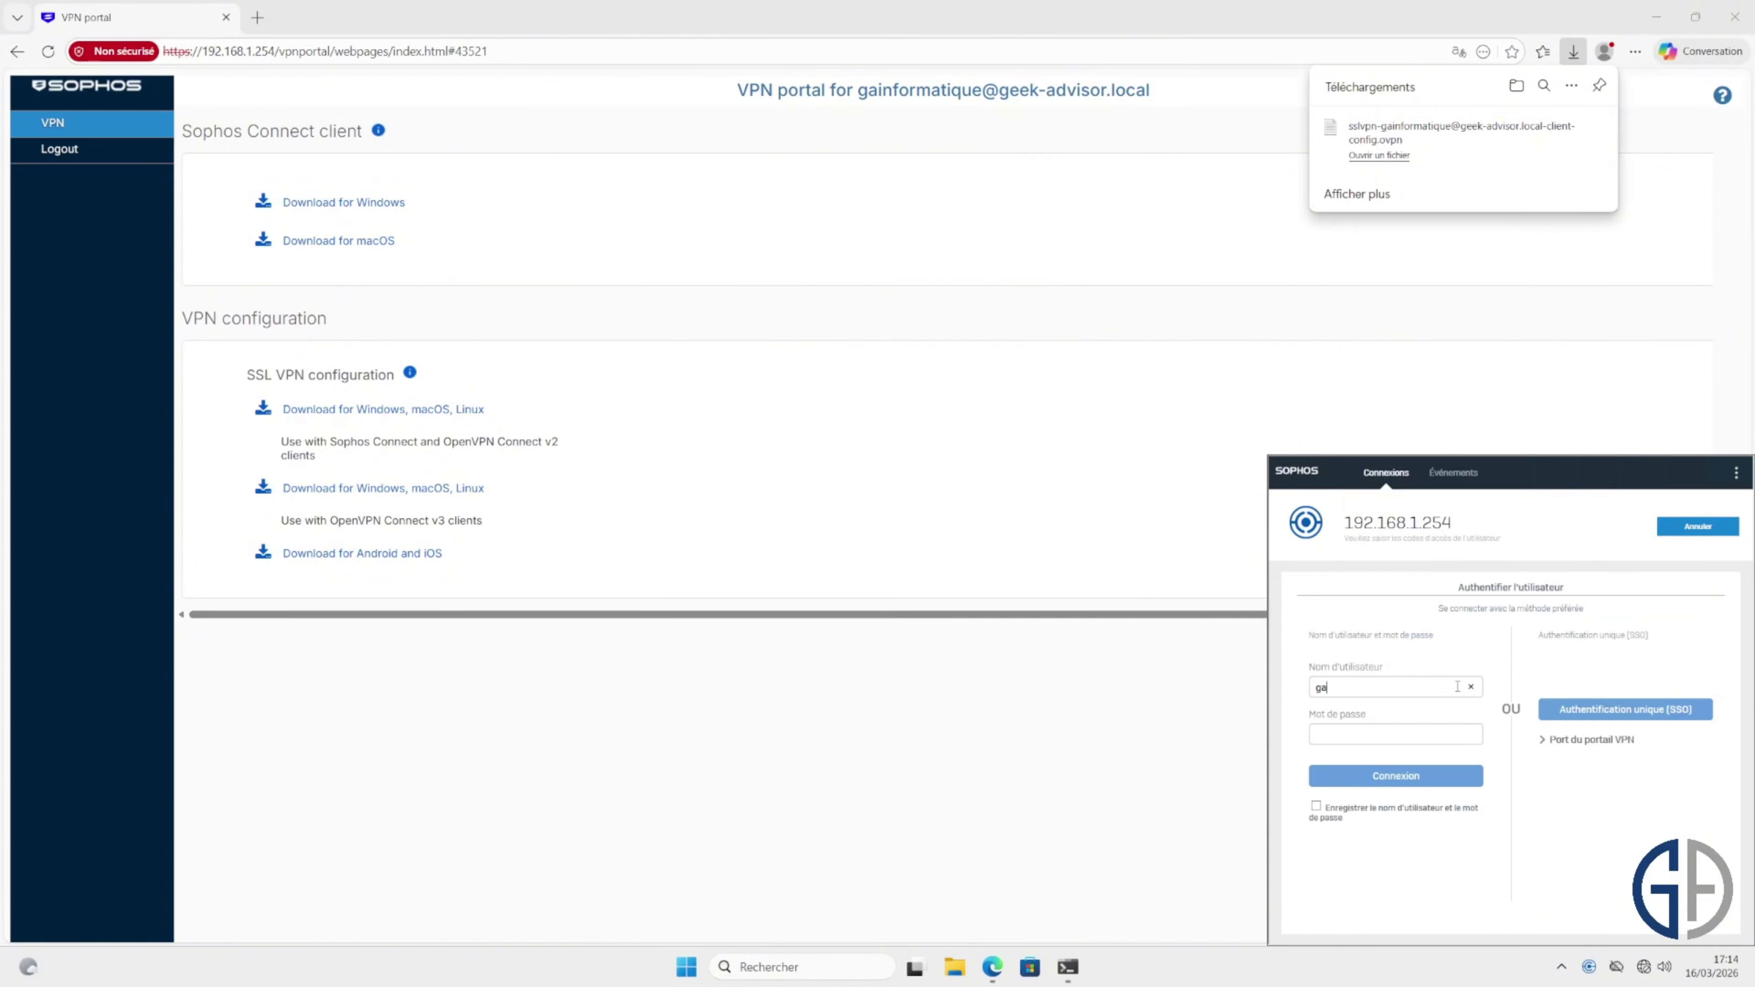
type("informatique")
key("Tab")
type("•••••••••")
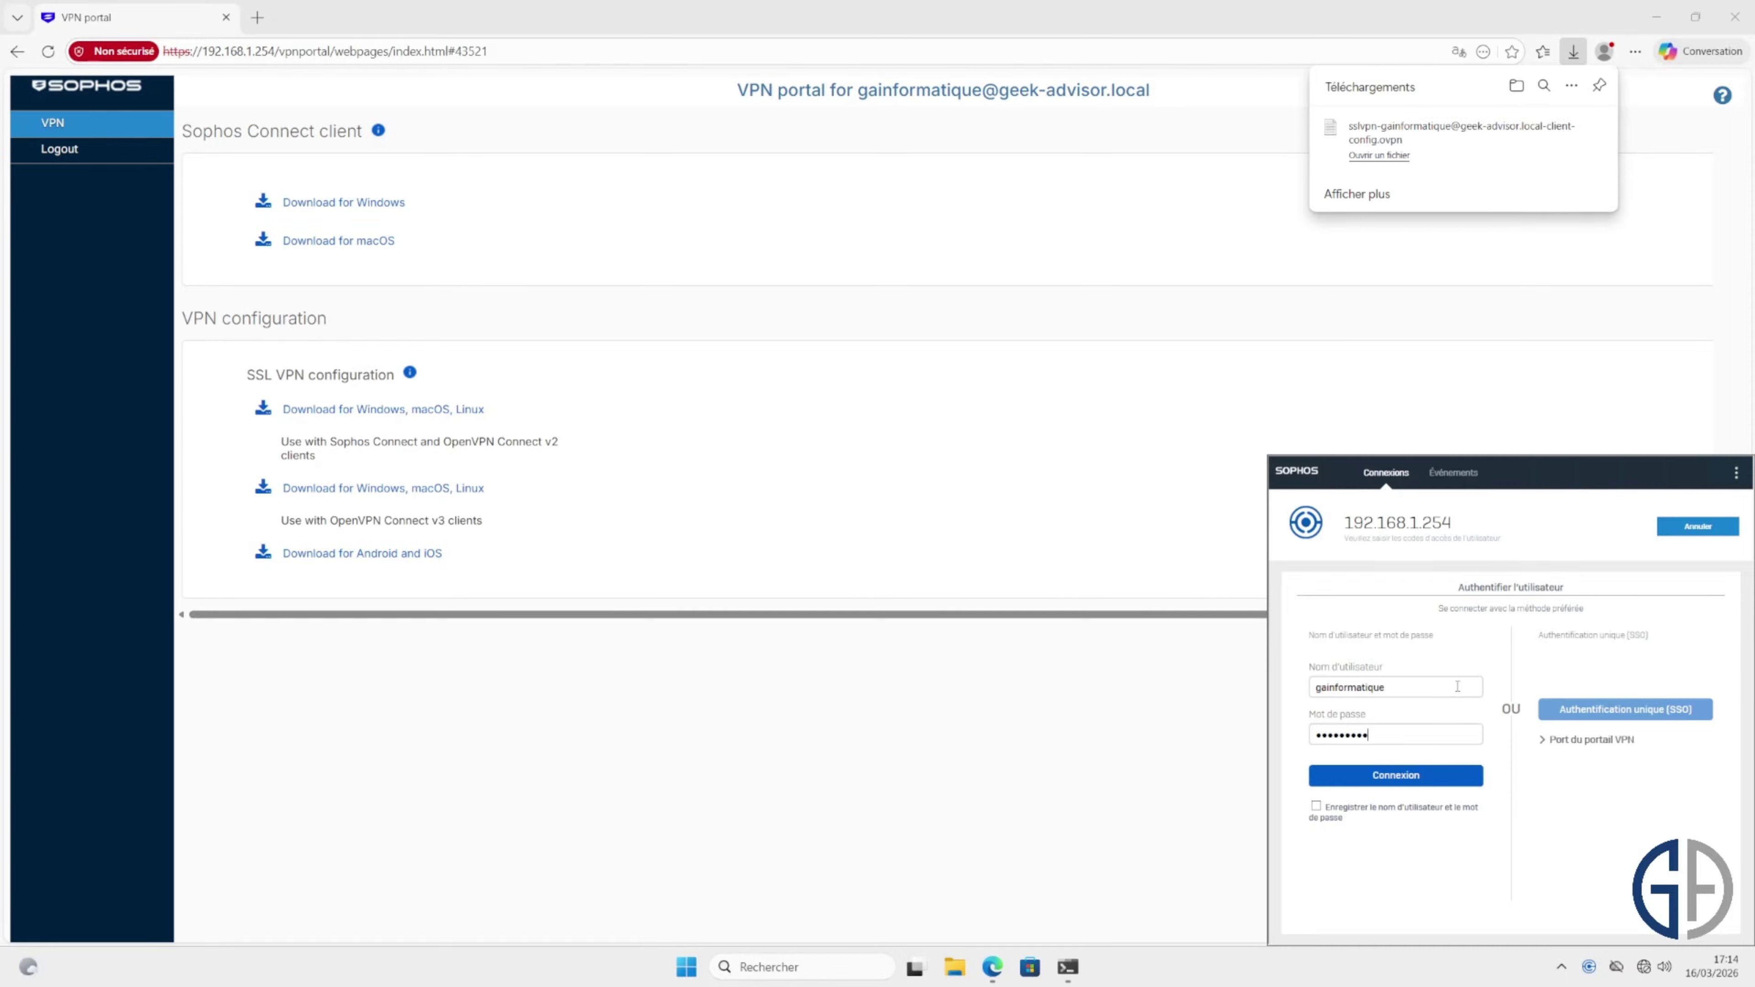
key("Return")
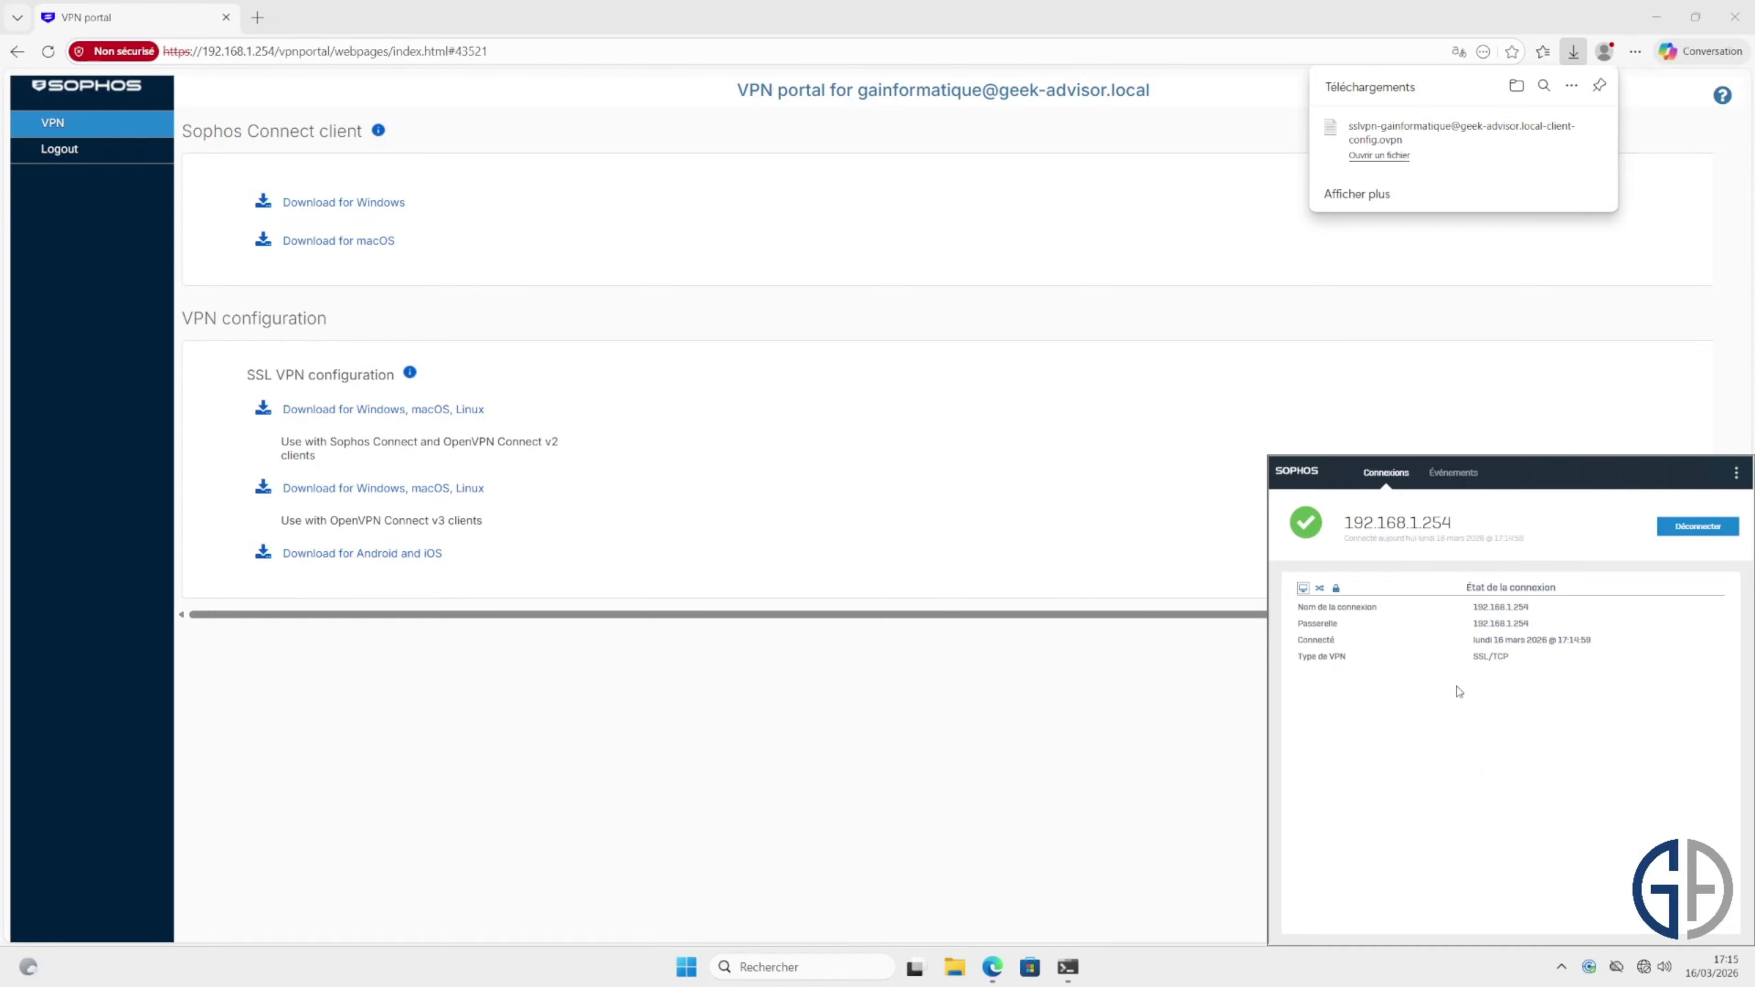
Step: Review the connection's Événements log, return to Connexions, and disconnect the VPN
left_click(1458, 480)
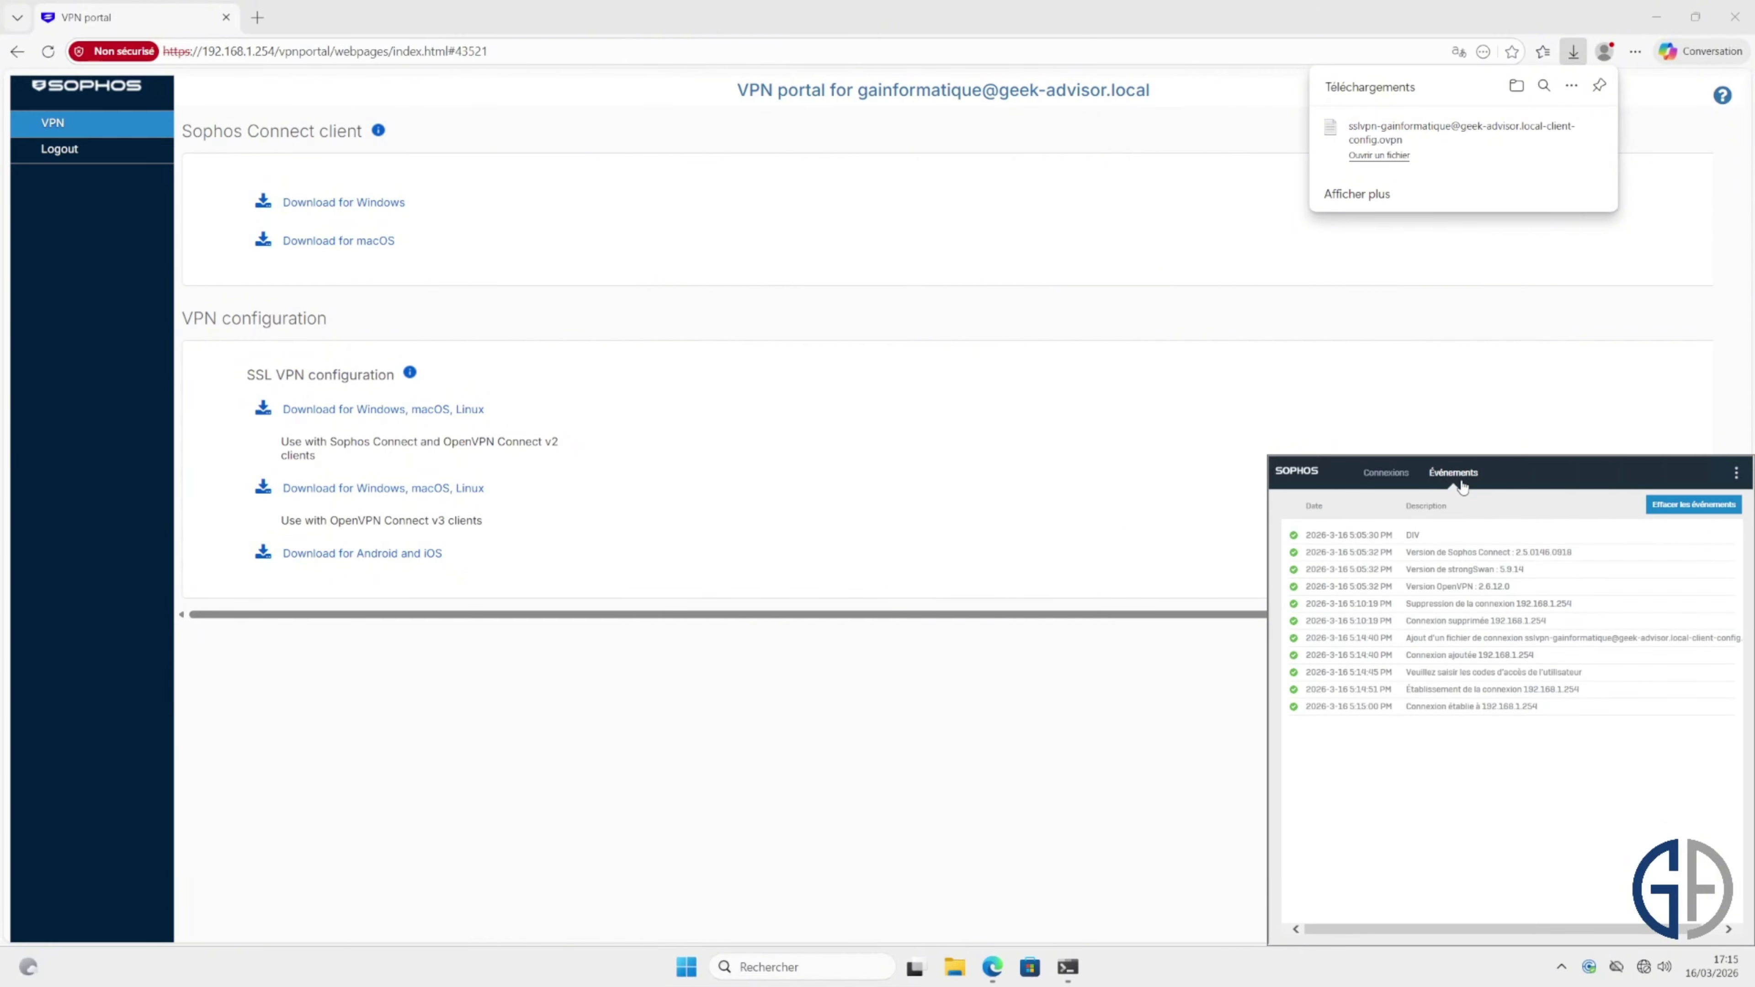
left_click(1386, 480)
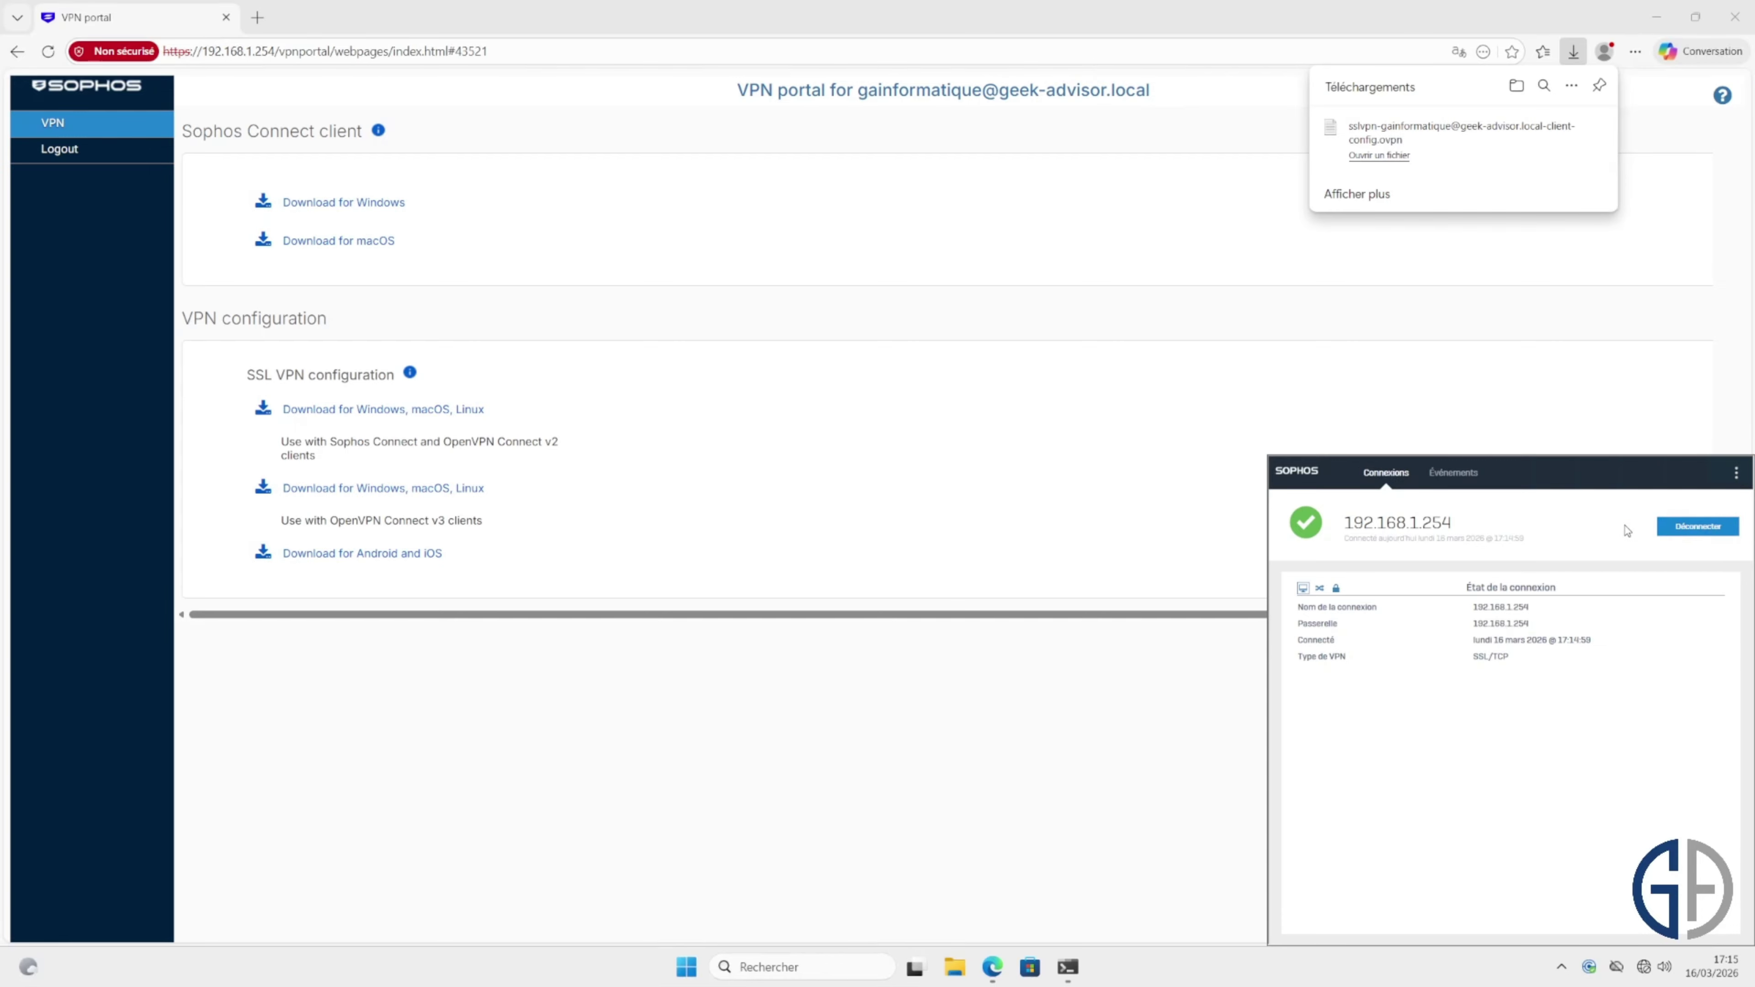
left_click(1720, 540)
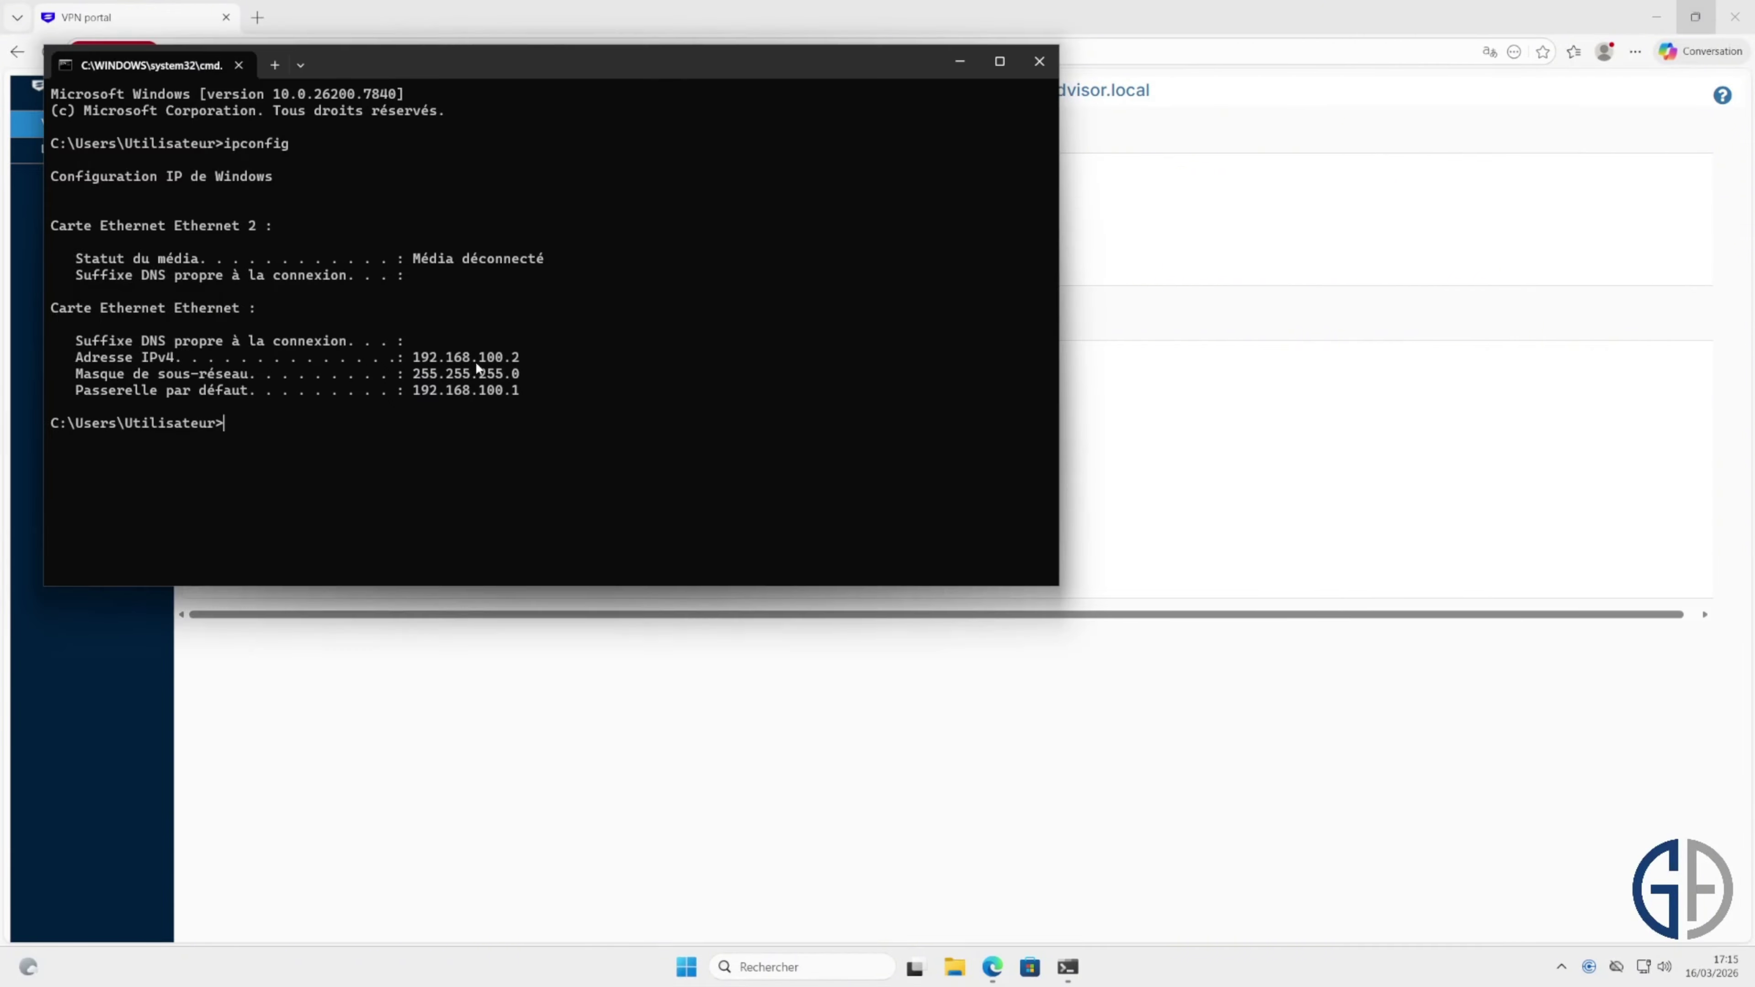
Step: Copy the IPv4 address line from the ipconfig output and move the Command Prompt to mid-screen
triple_click(484, 362)
key("ctrl+c")
left_click_drag(667, 78, 979, 149)
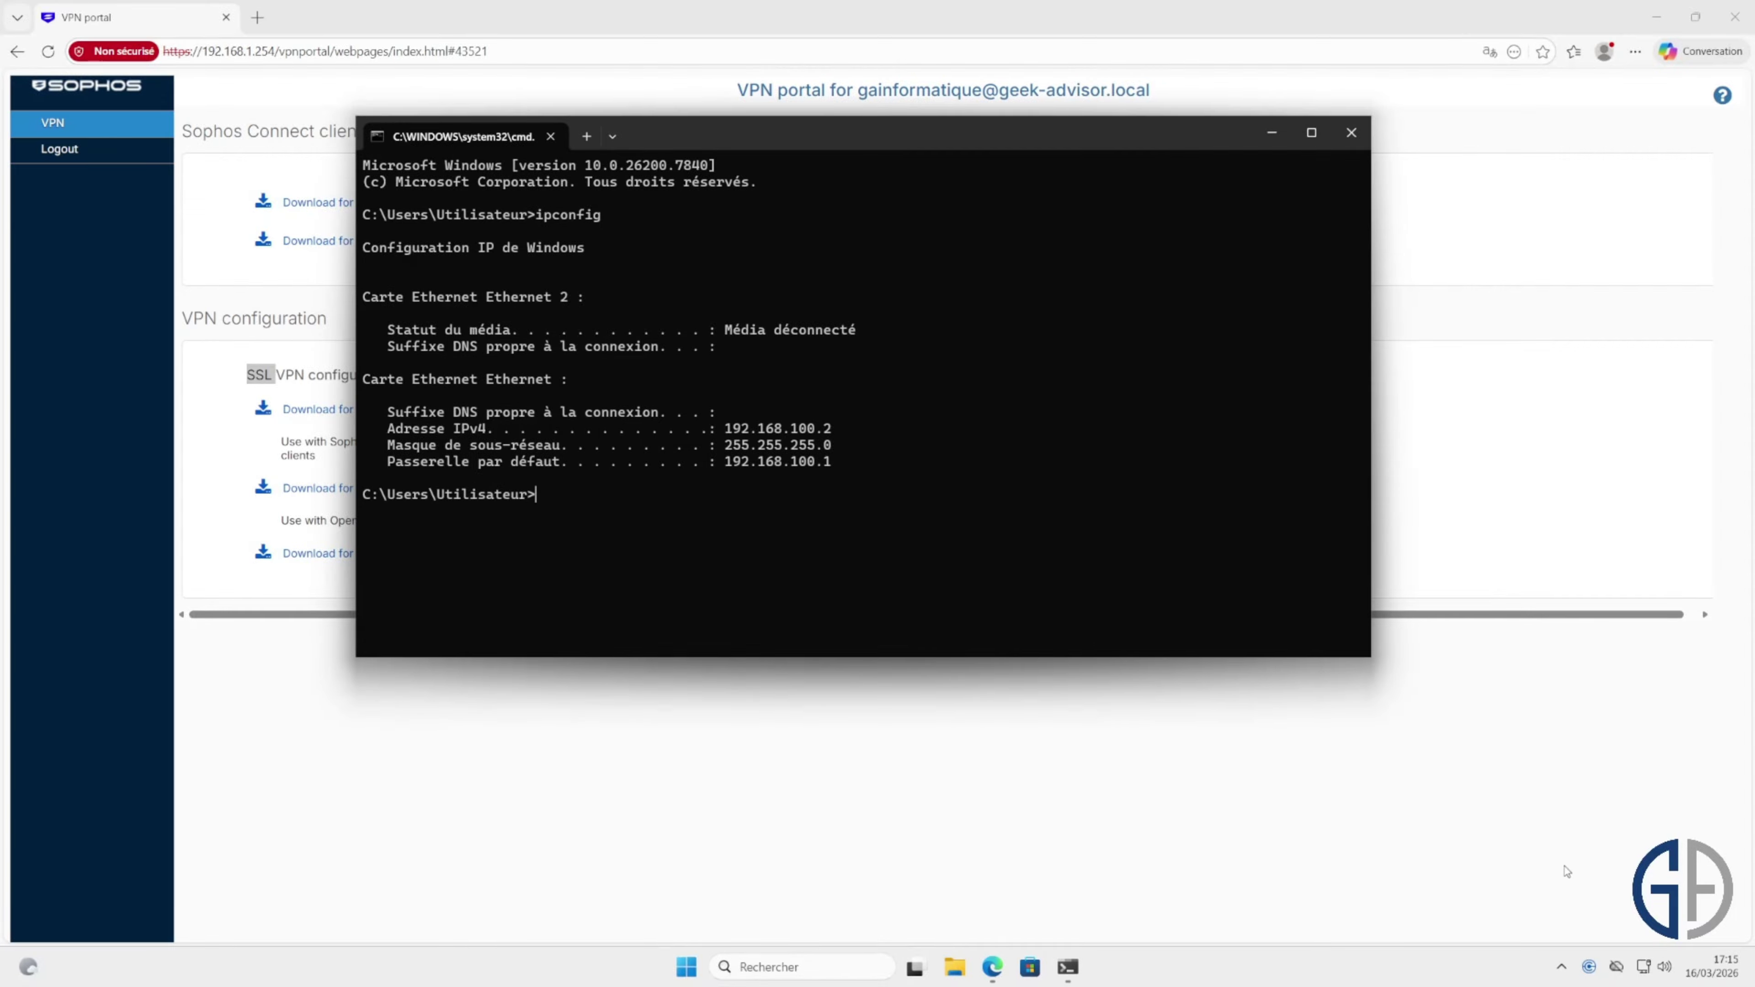
Step: Reconnect Sophos Connect to the VPN gateway with the AD user's credentials, then return to Command Prompt
left_click(1589, 966)
left_click(1687, 531)
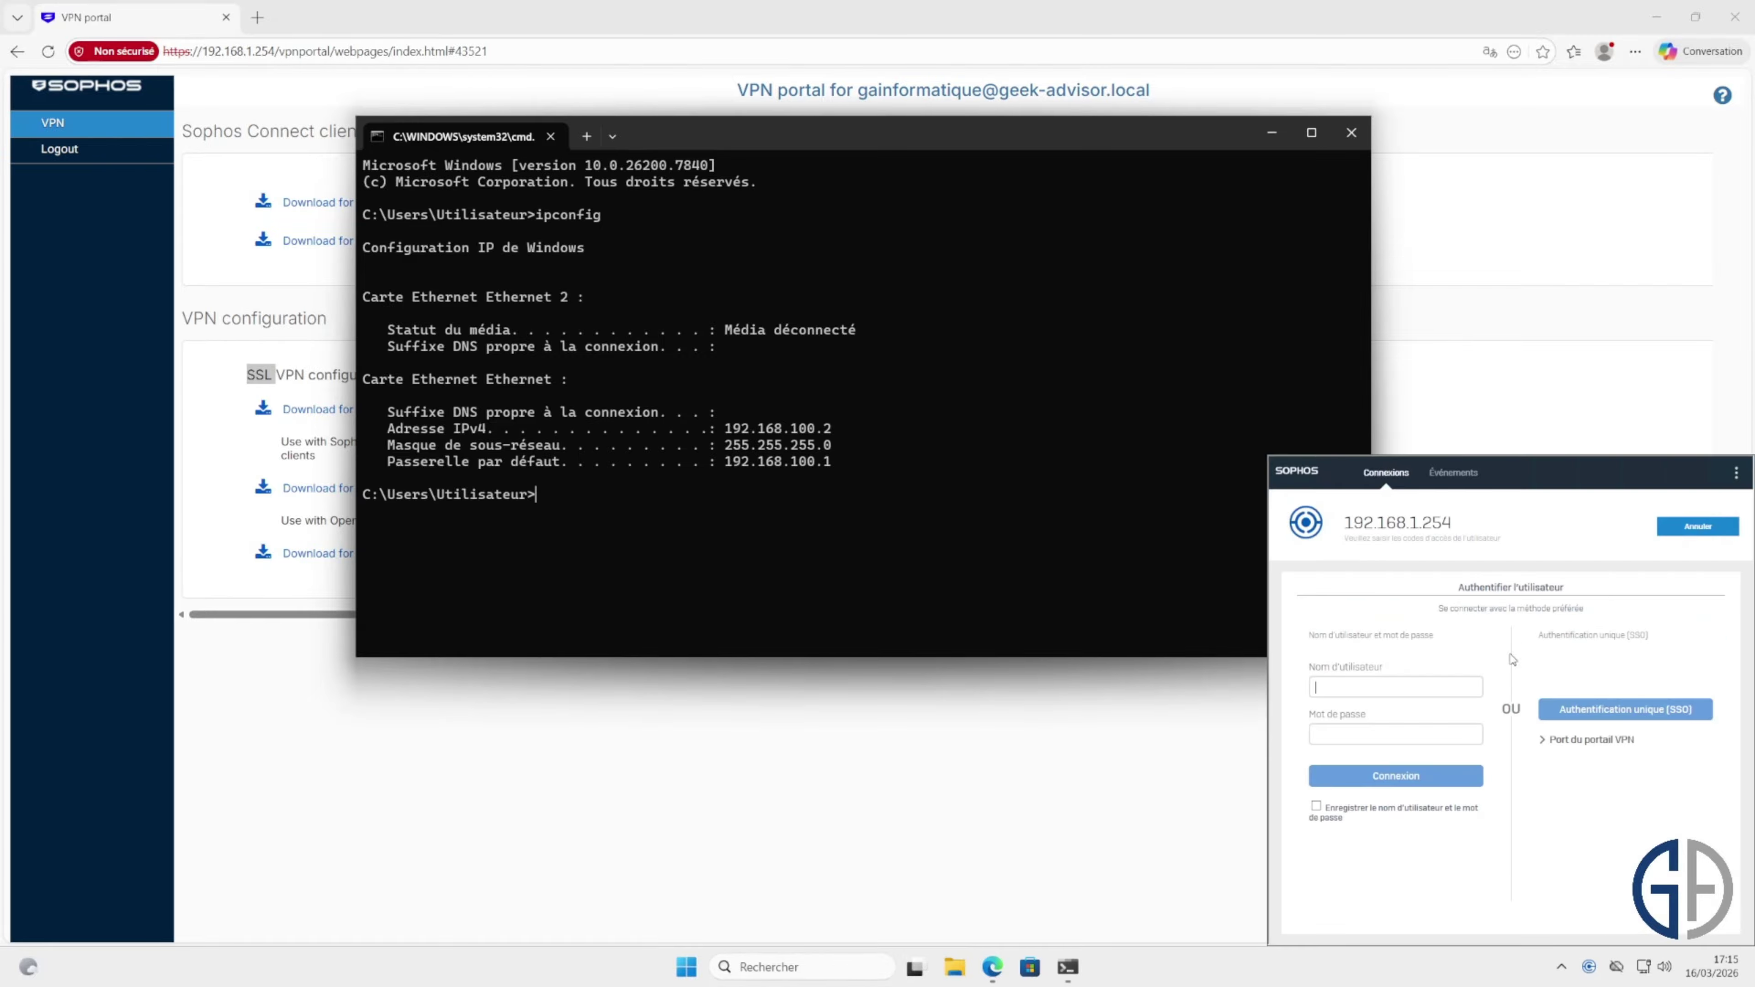
left_click(1441, 684)
type("gainformatiqu********")
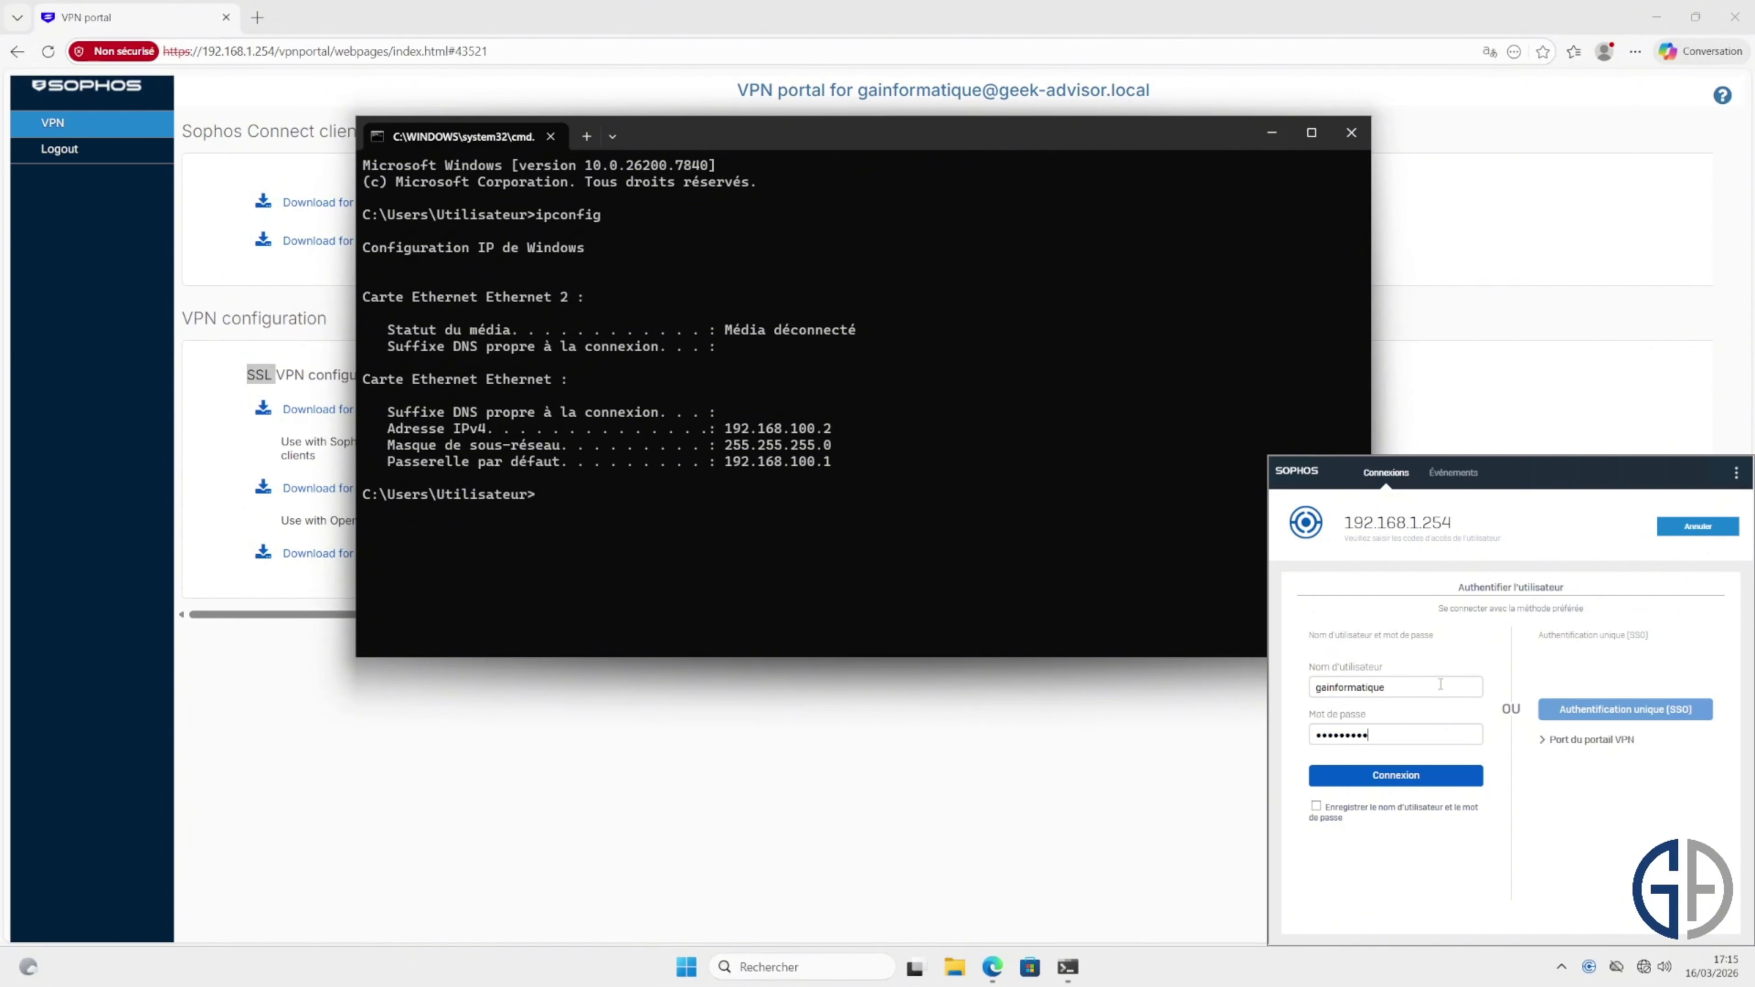
key("Return")
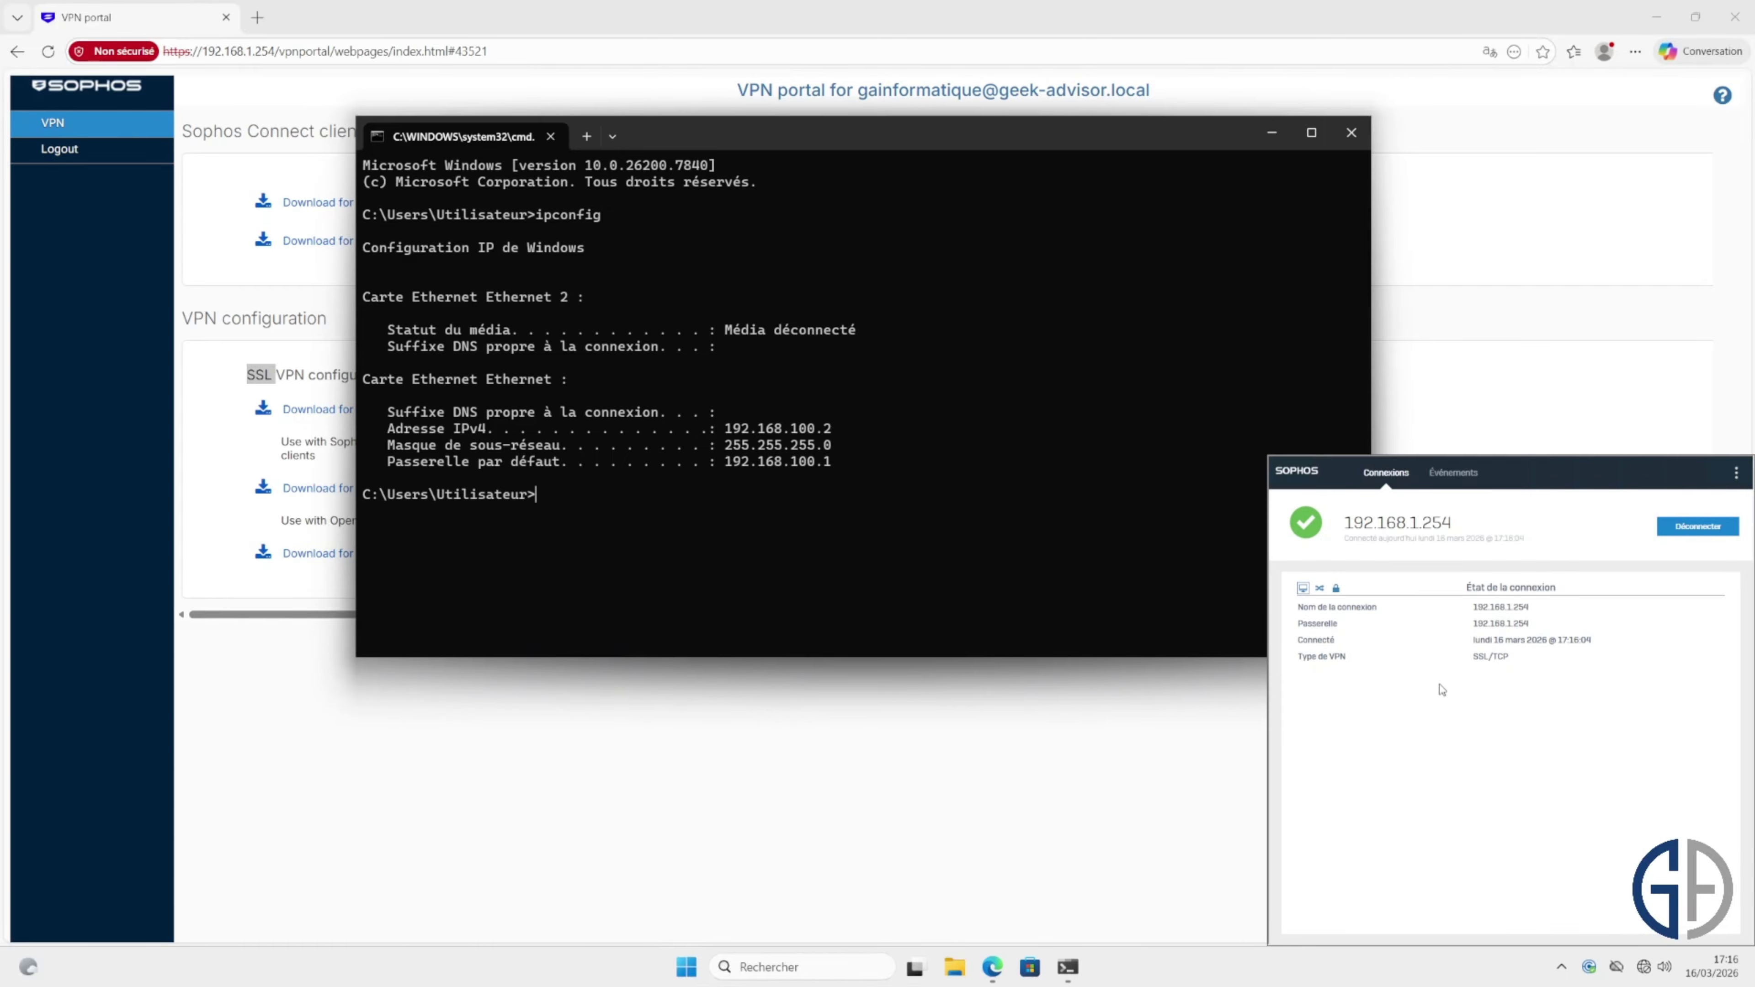
left_click(877, 524)
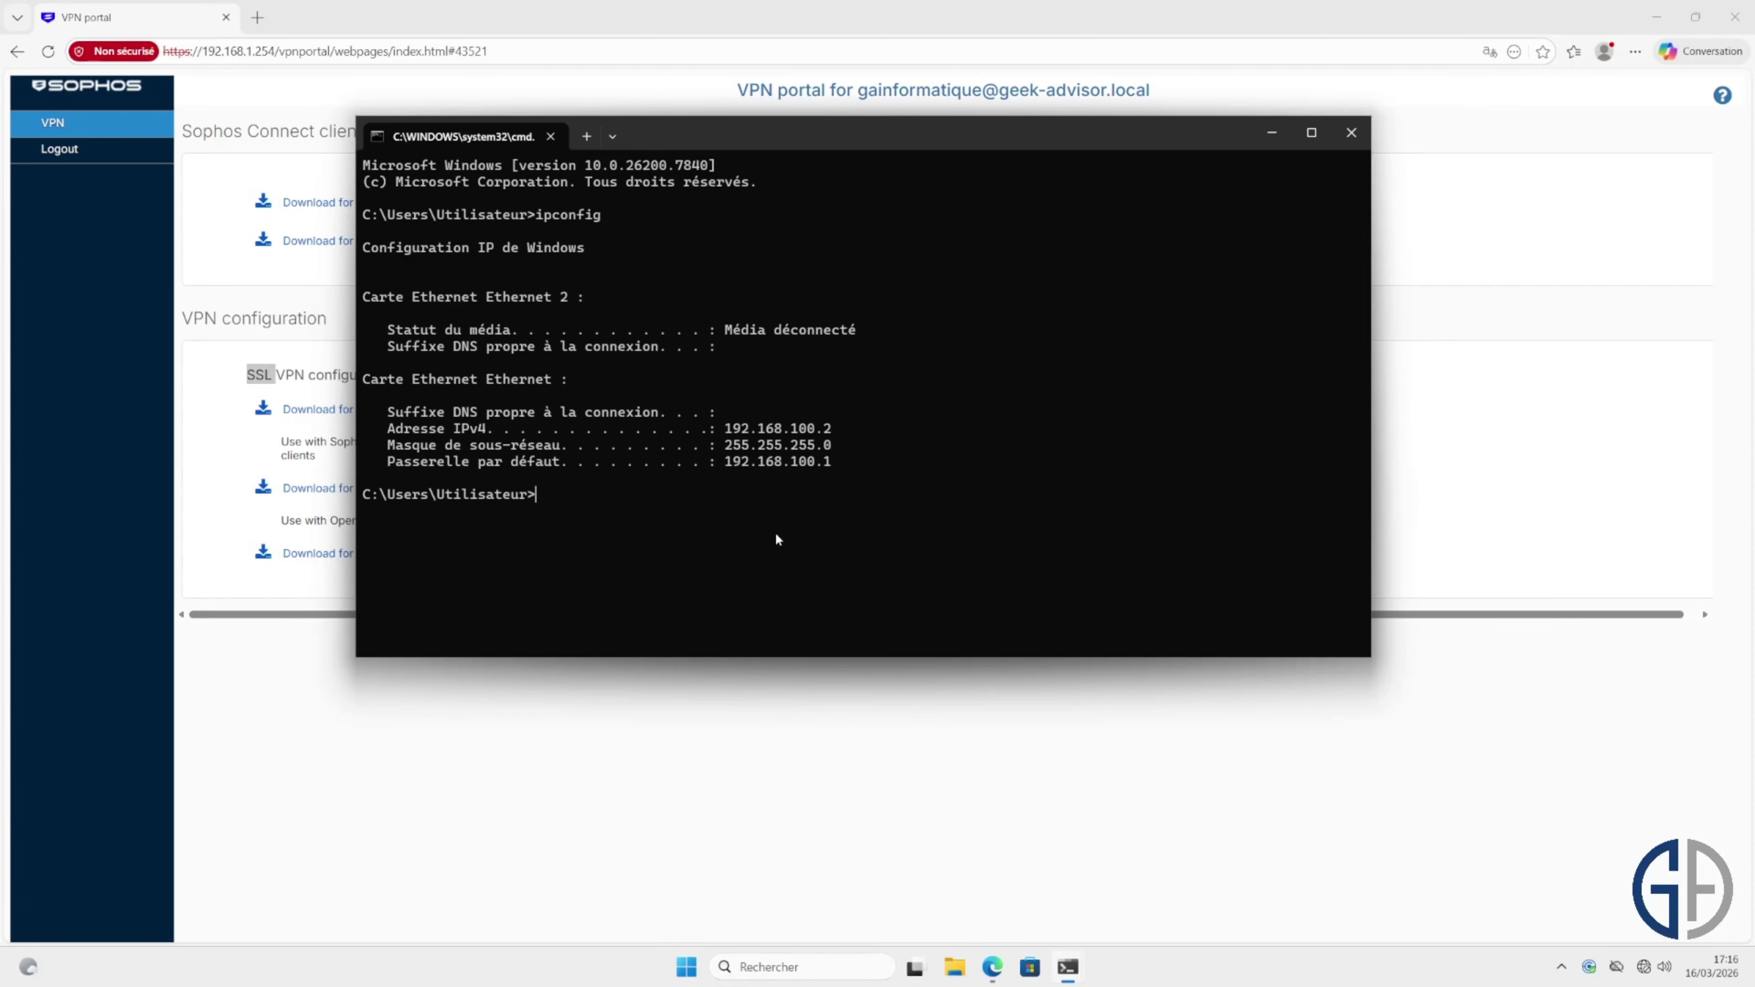
Step: Ping geek-advisor.local and trace the route to 192.168.10.5, selecting first hop 192.168.20.129
type("ping geek-advisor.local")
key("Return")
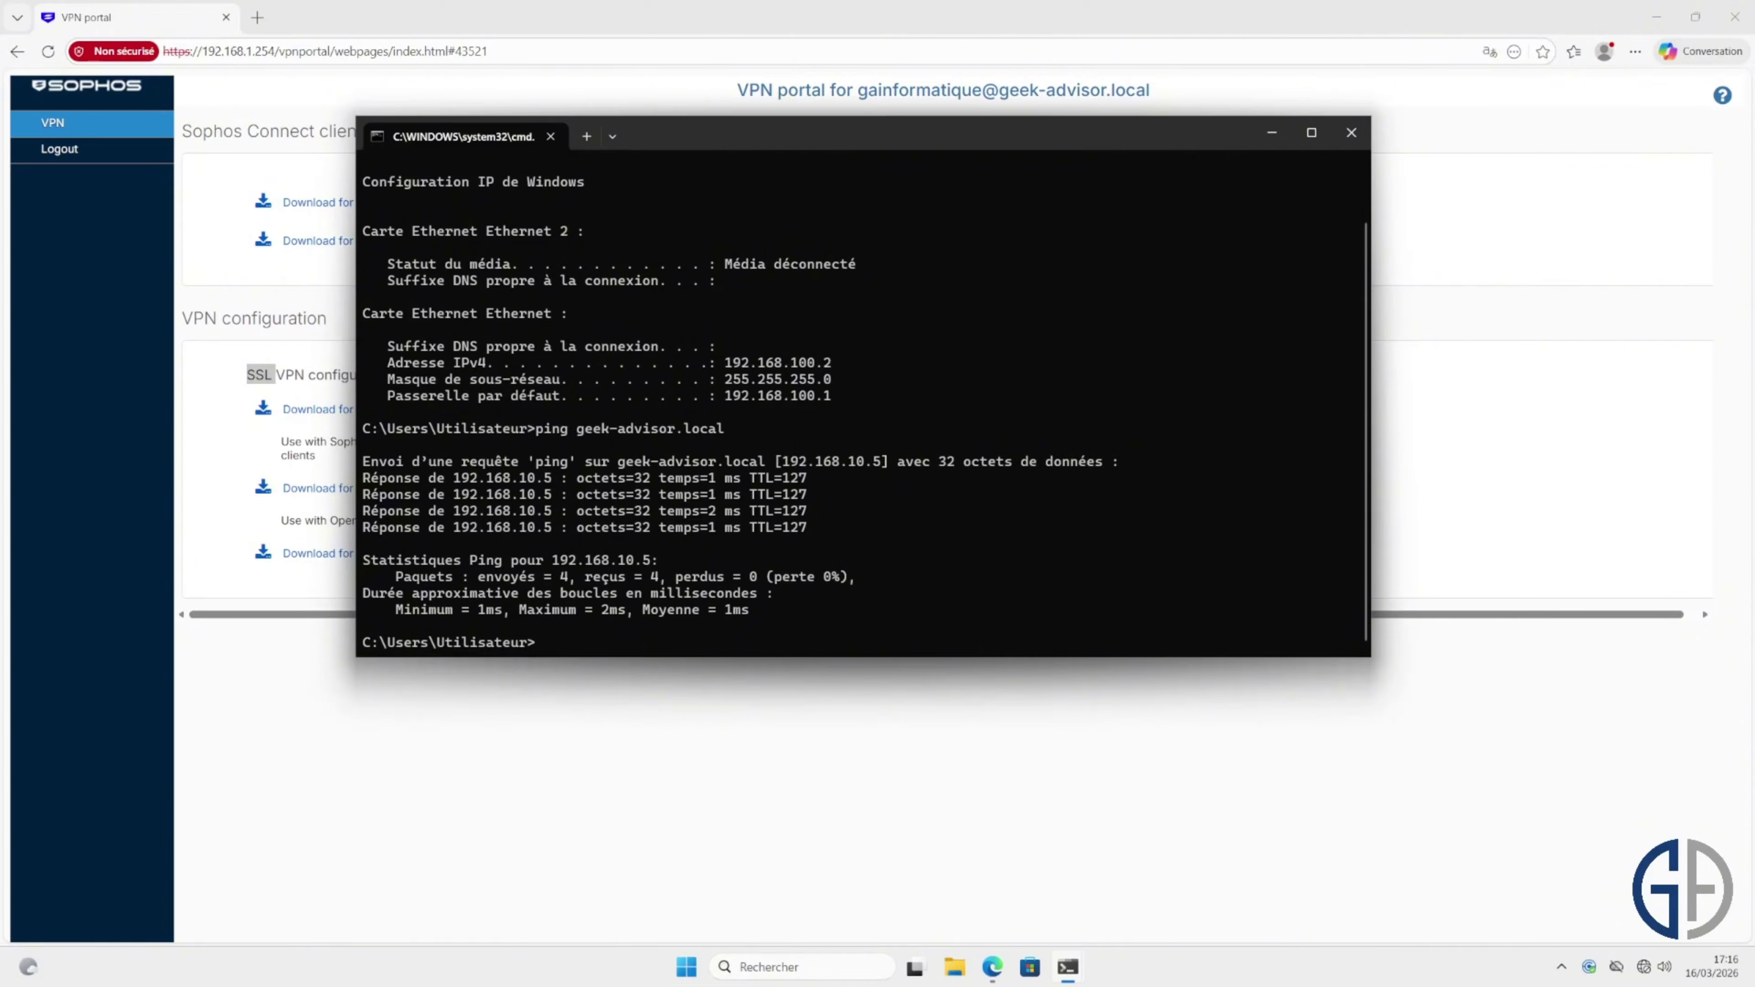
type("tracert 192.168.10.5")
key("Return")
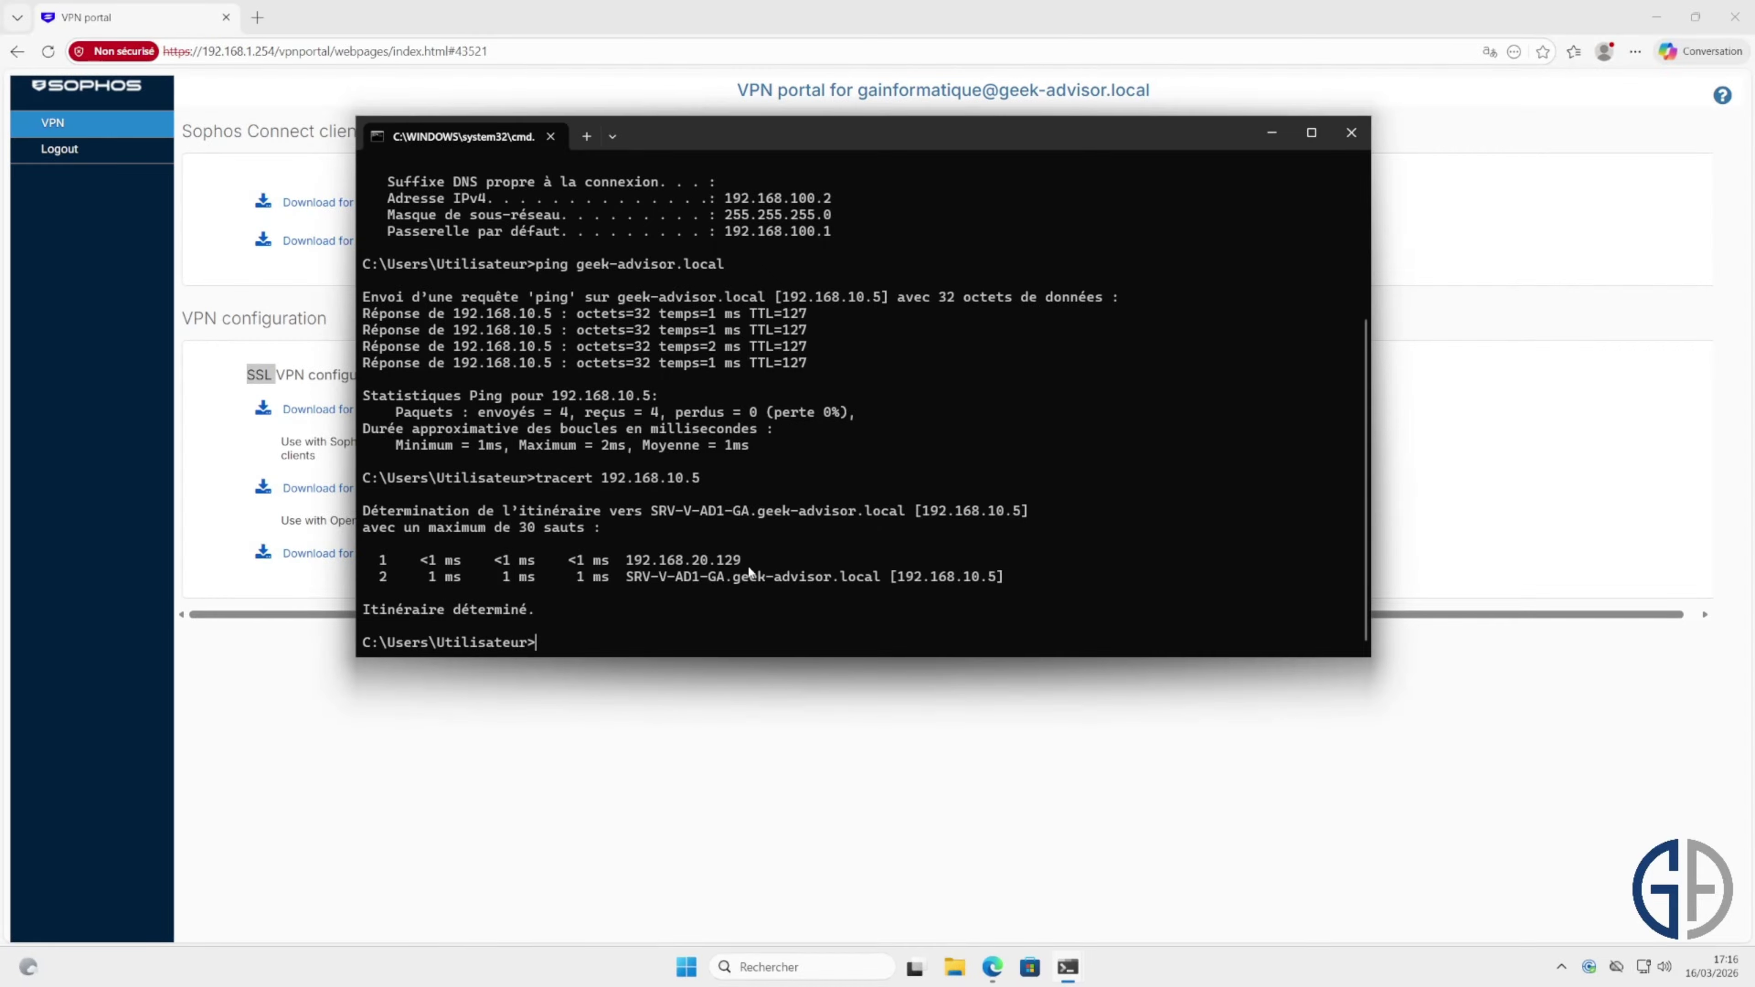
left_click_drag(669, 564, 629, 564)
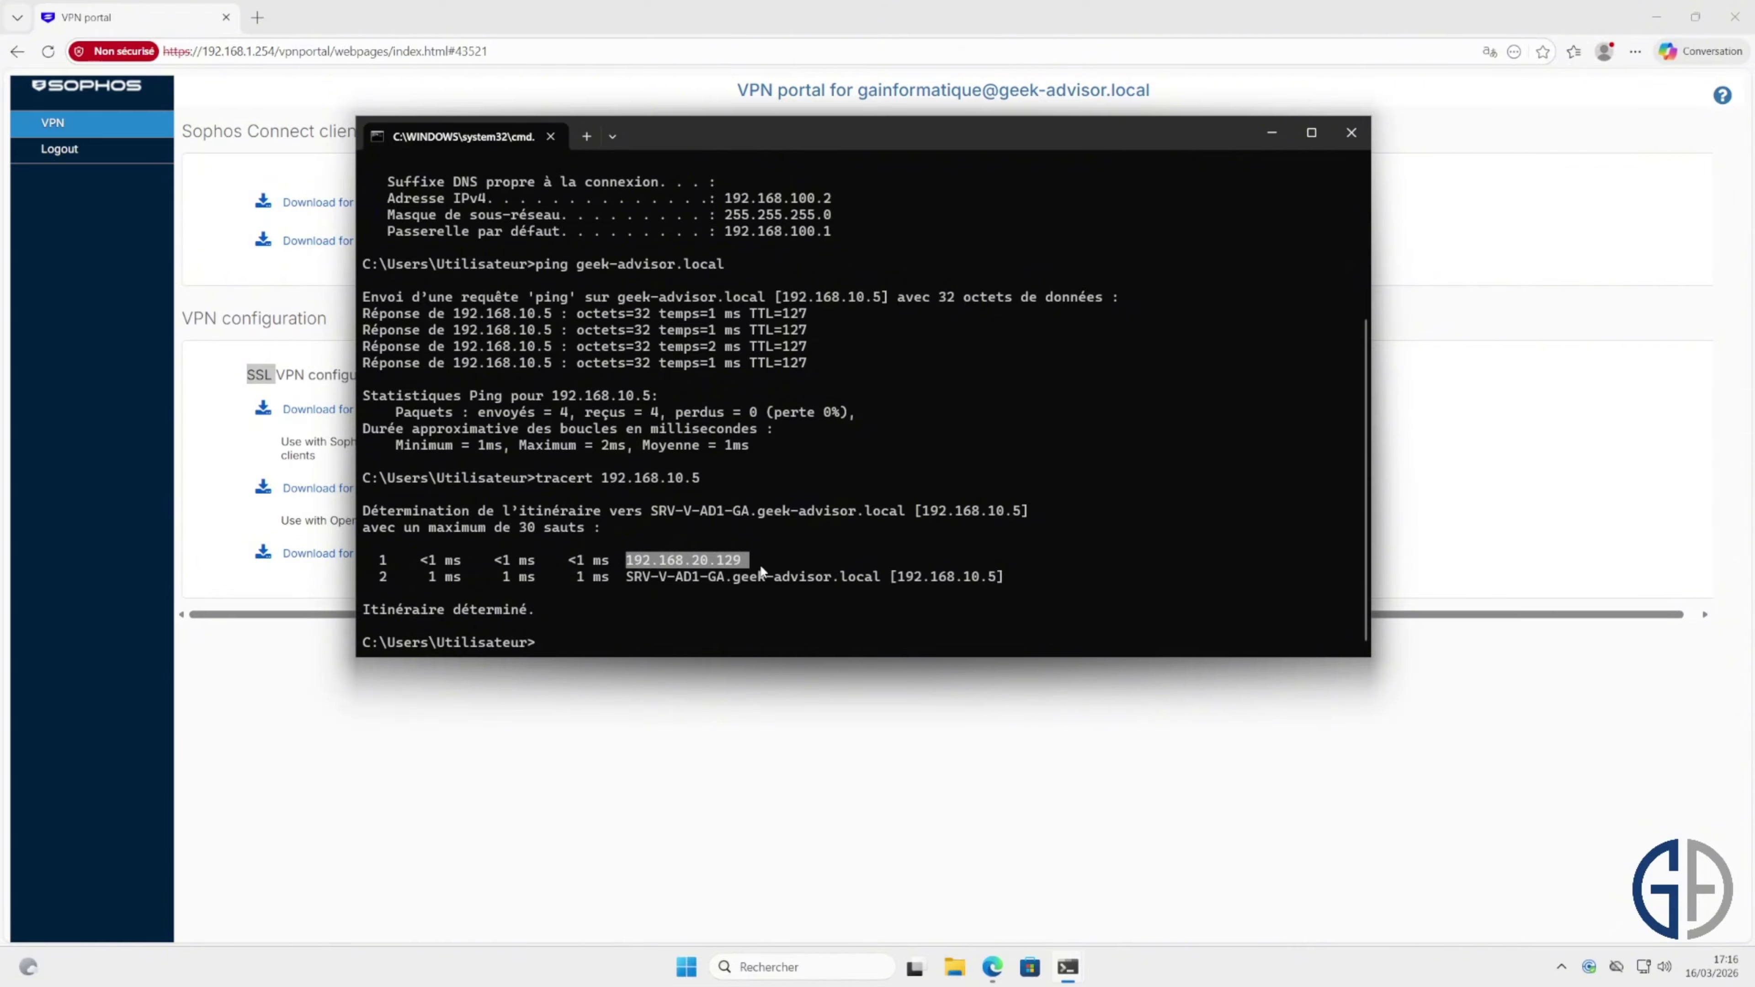
double_click(758, 578)
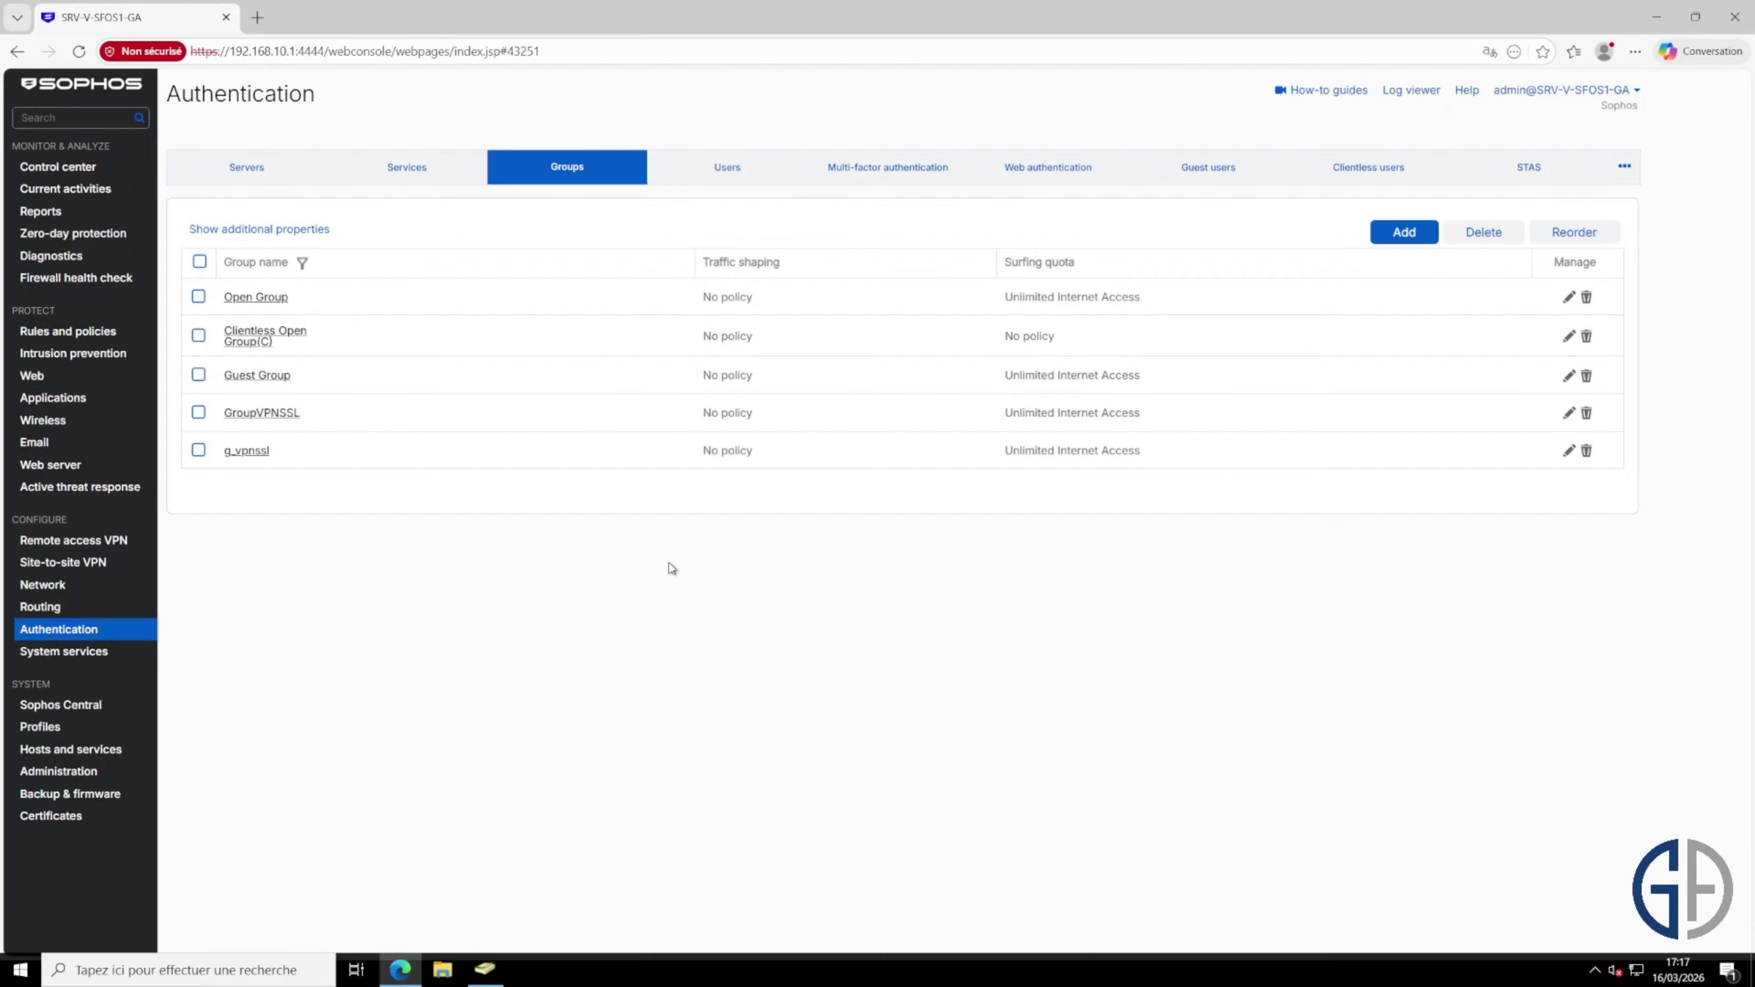
Step: Open the firewall Users list and inspect the imported AD user's name, username and g_vpnssl group
left_click(725, 166)
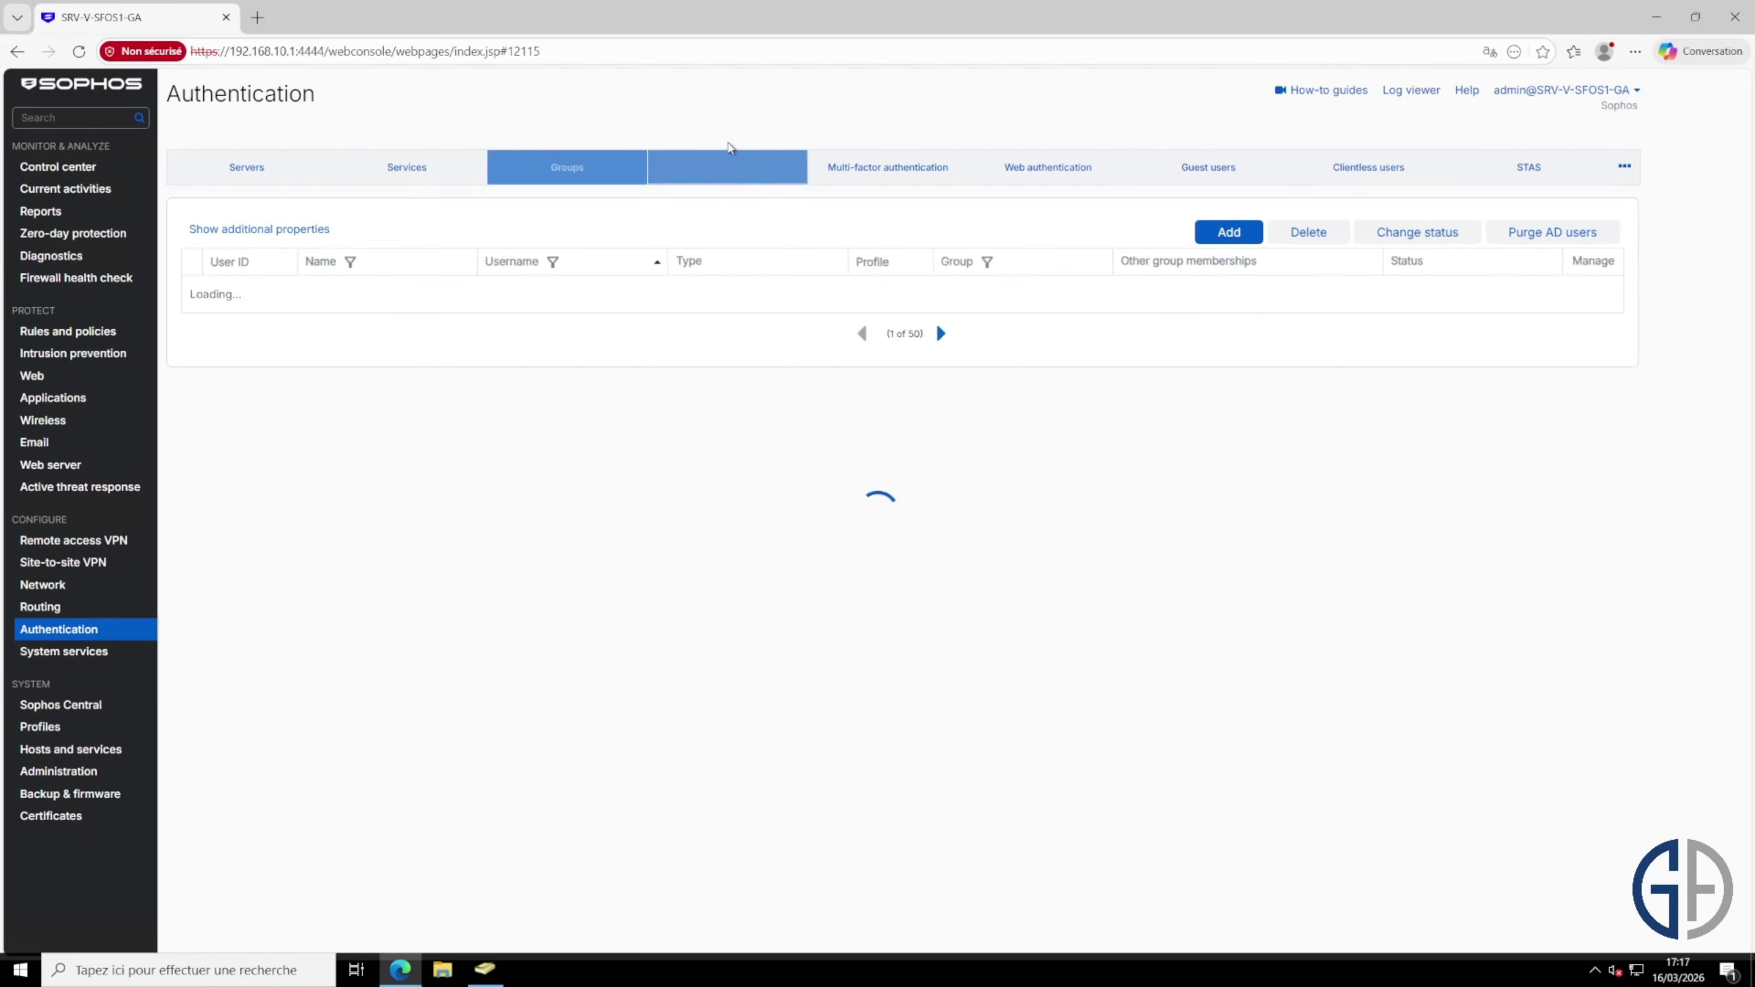
left_click_drag(489, 315, 305, 322)
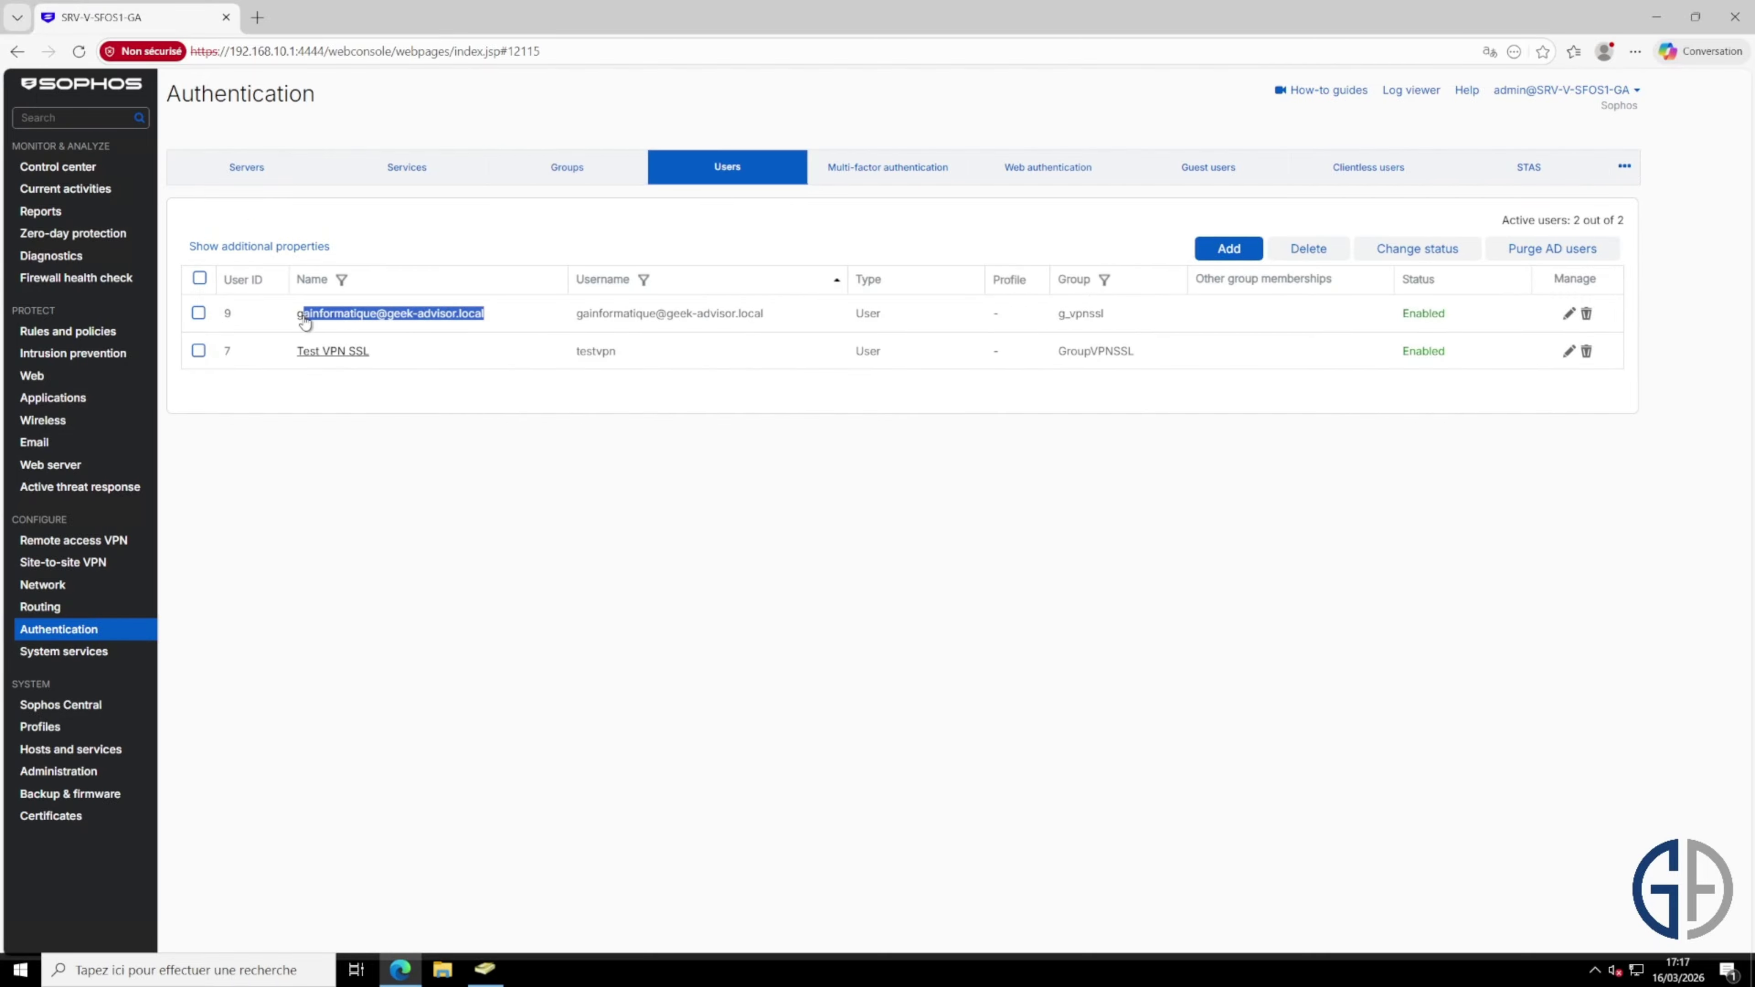
left_click_drag(781, 314, 554, 323)
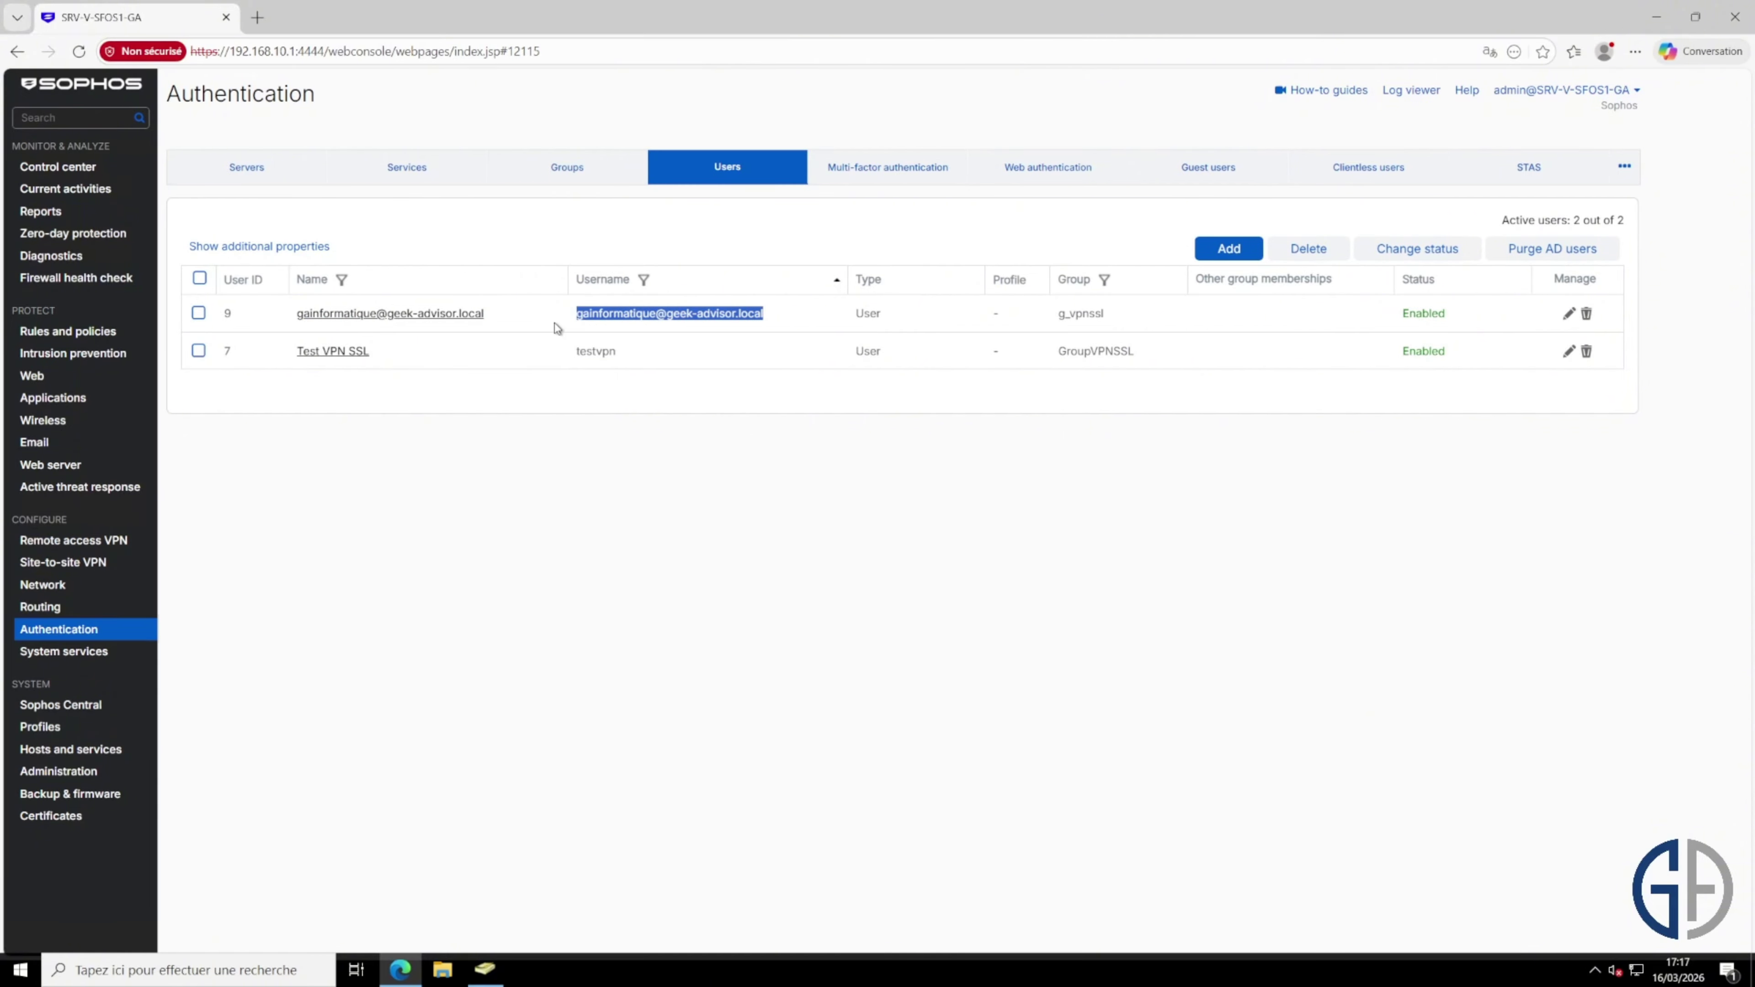
mouse_move(1084, 314)
left_mouse_down()
mouse_move(1141, 321)
mouse_move(1081, 311)
left_mouse_up()
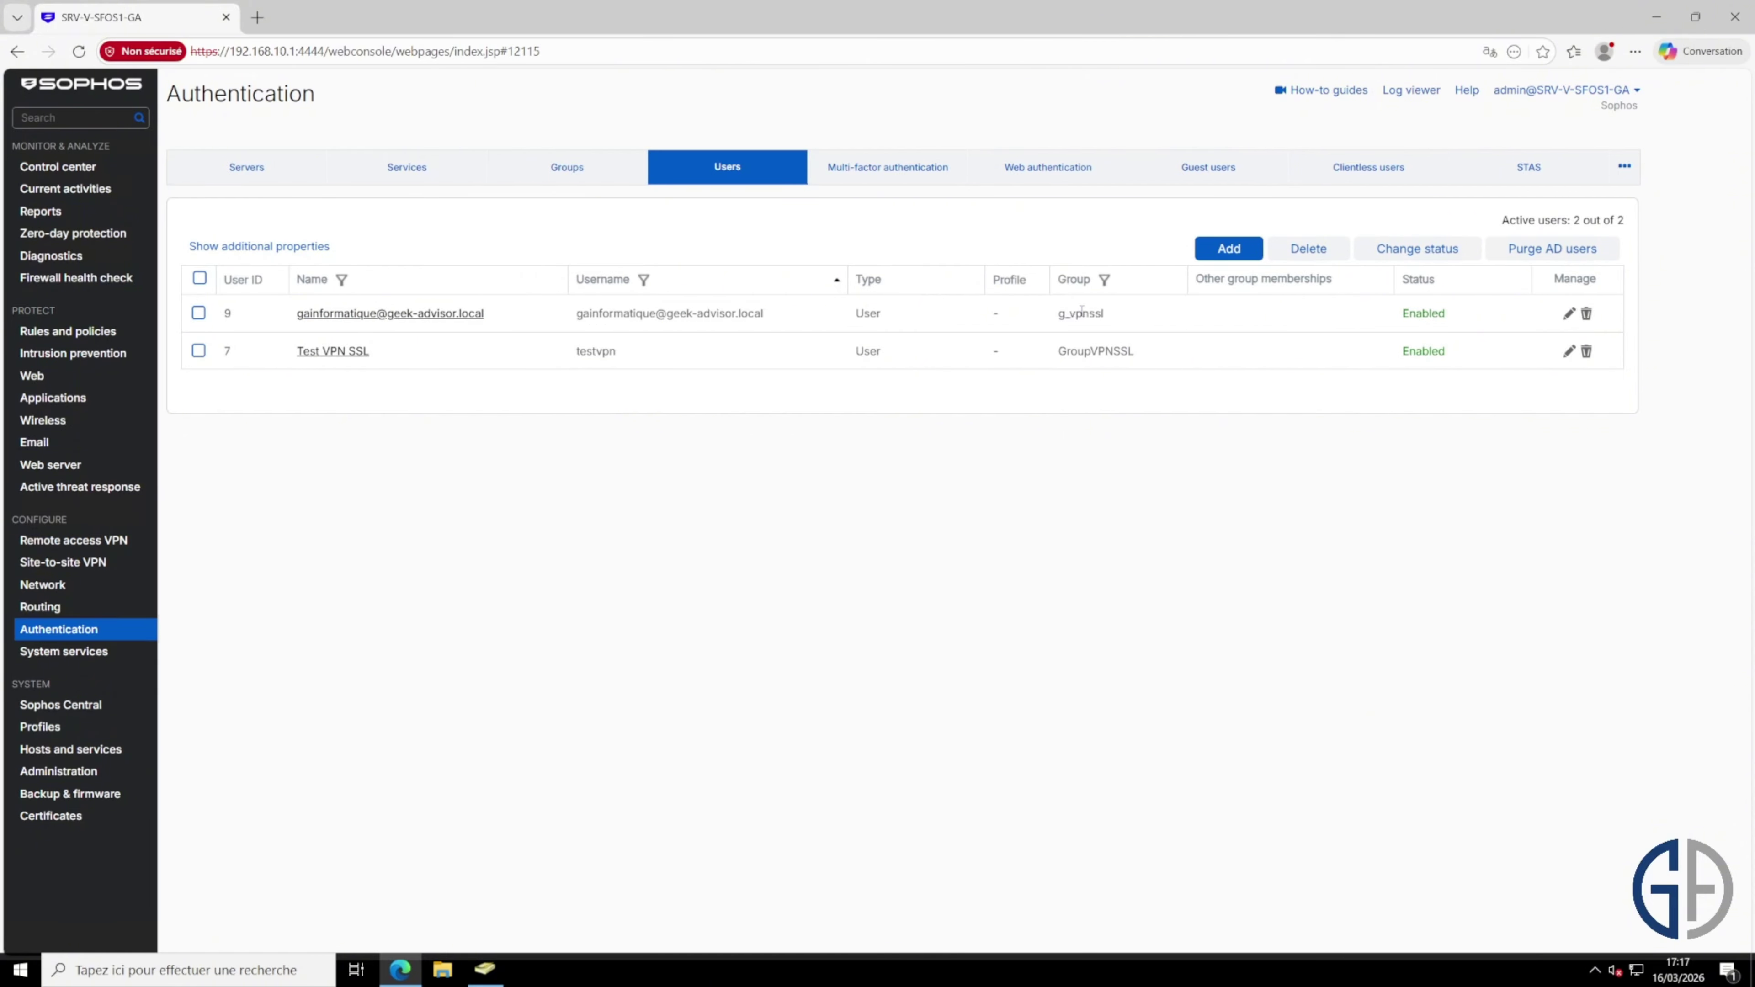
double_click(1082, 311)
left_click(1307, 484)
Step: In Multi-factor authentication, add g_vpnssl to the OTP-required users and groups and apply
left_click(916, 180)
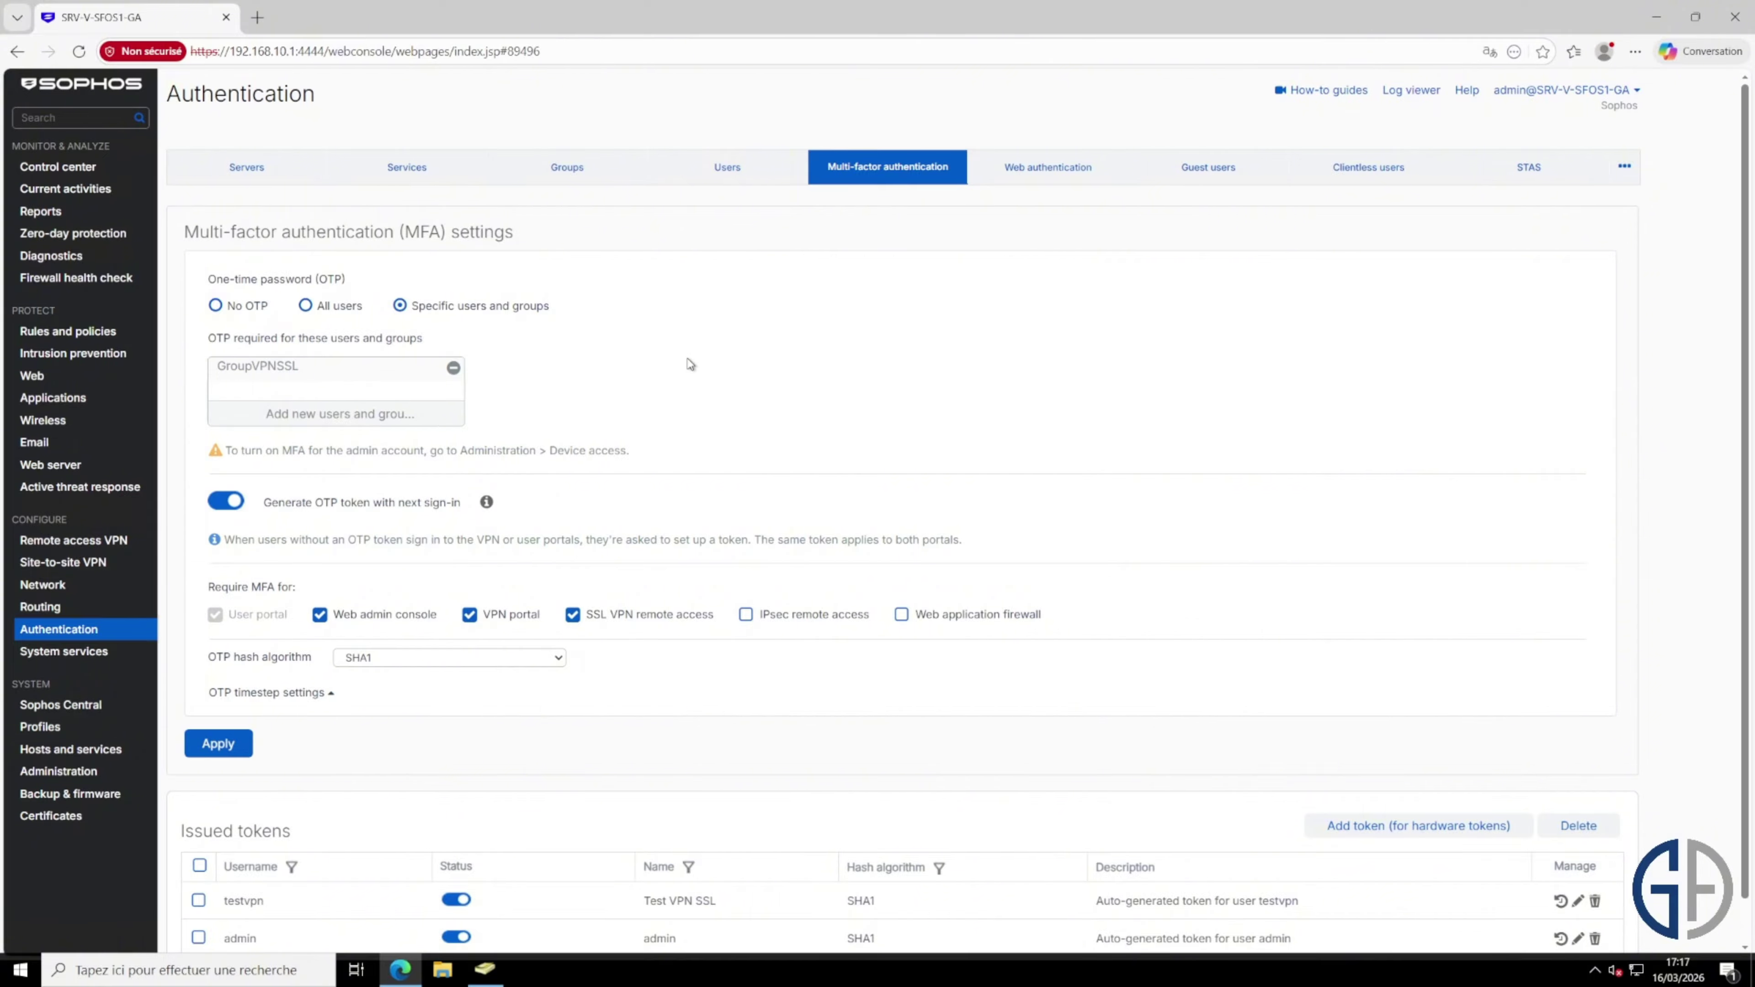
scroll(689, 363, "down", 1)
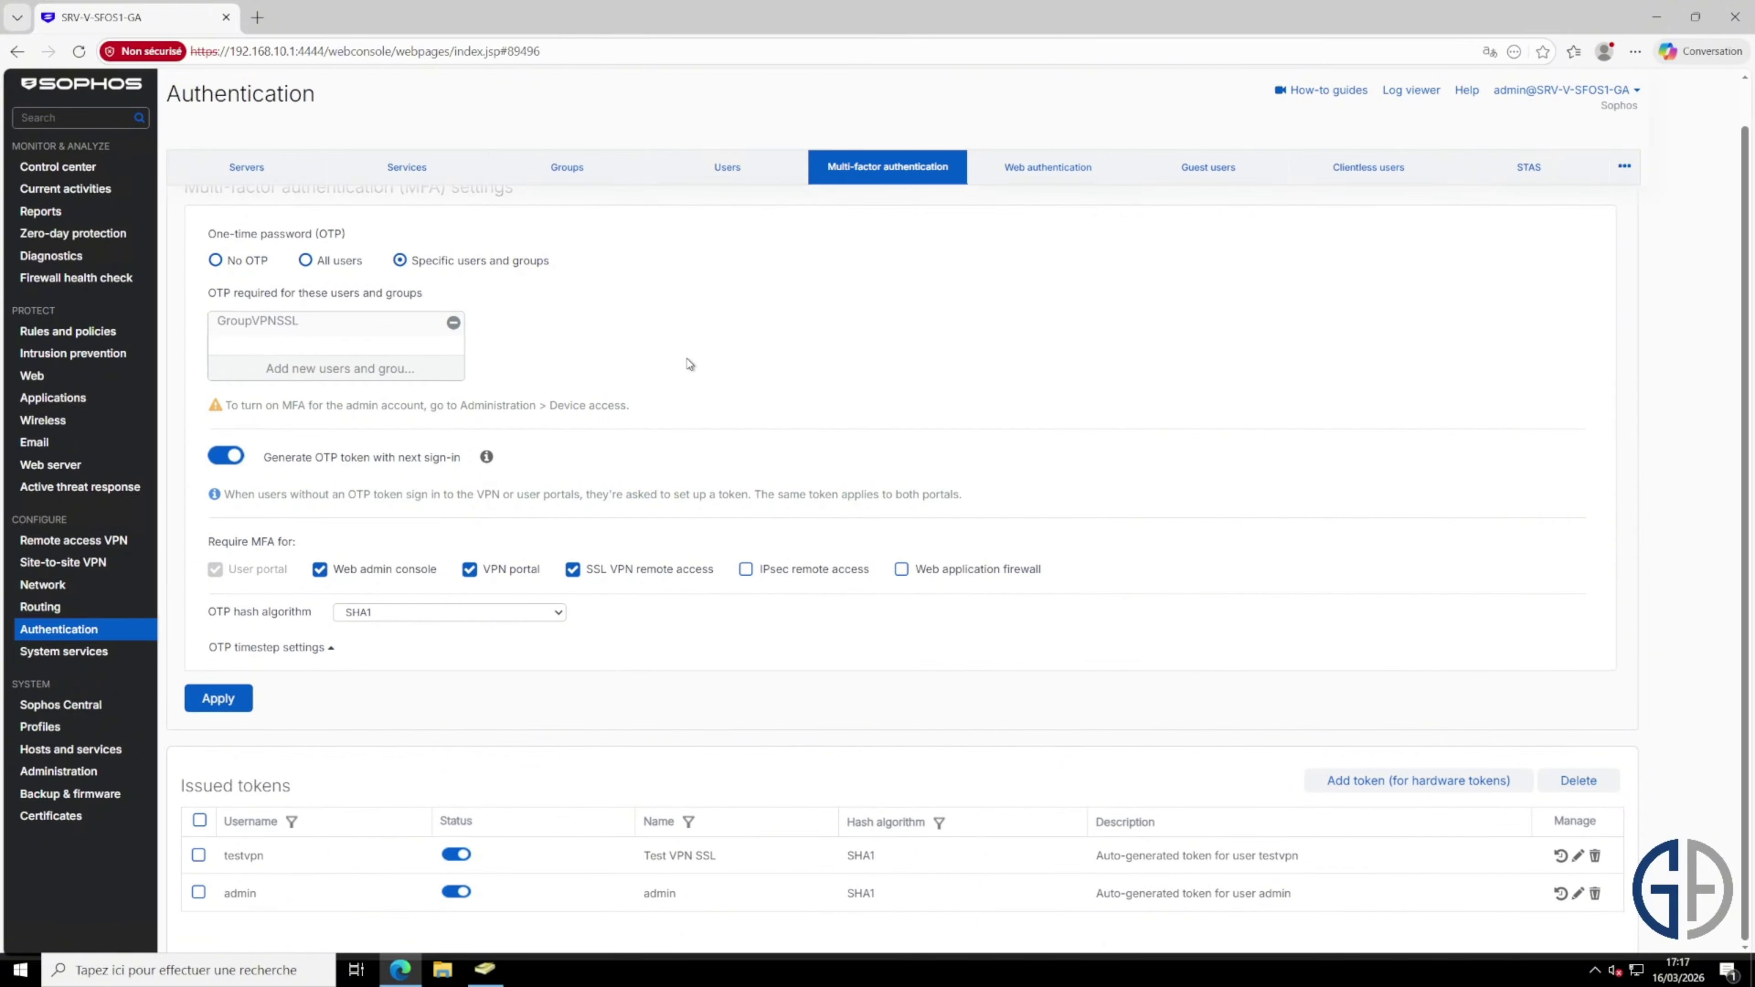
left_click(336, 373)
left_click(279, 444)
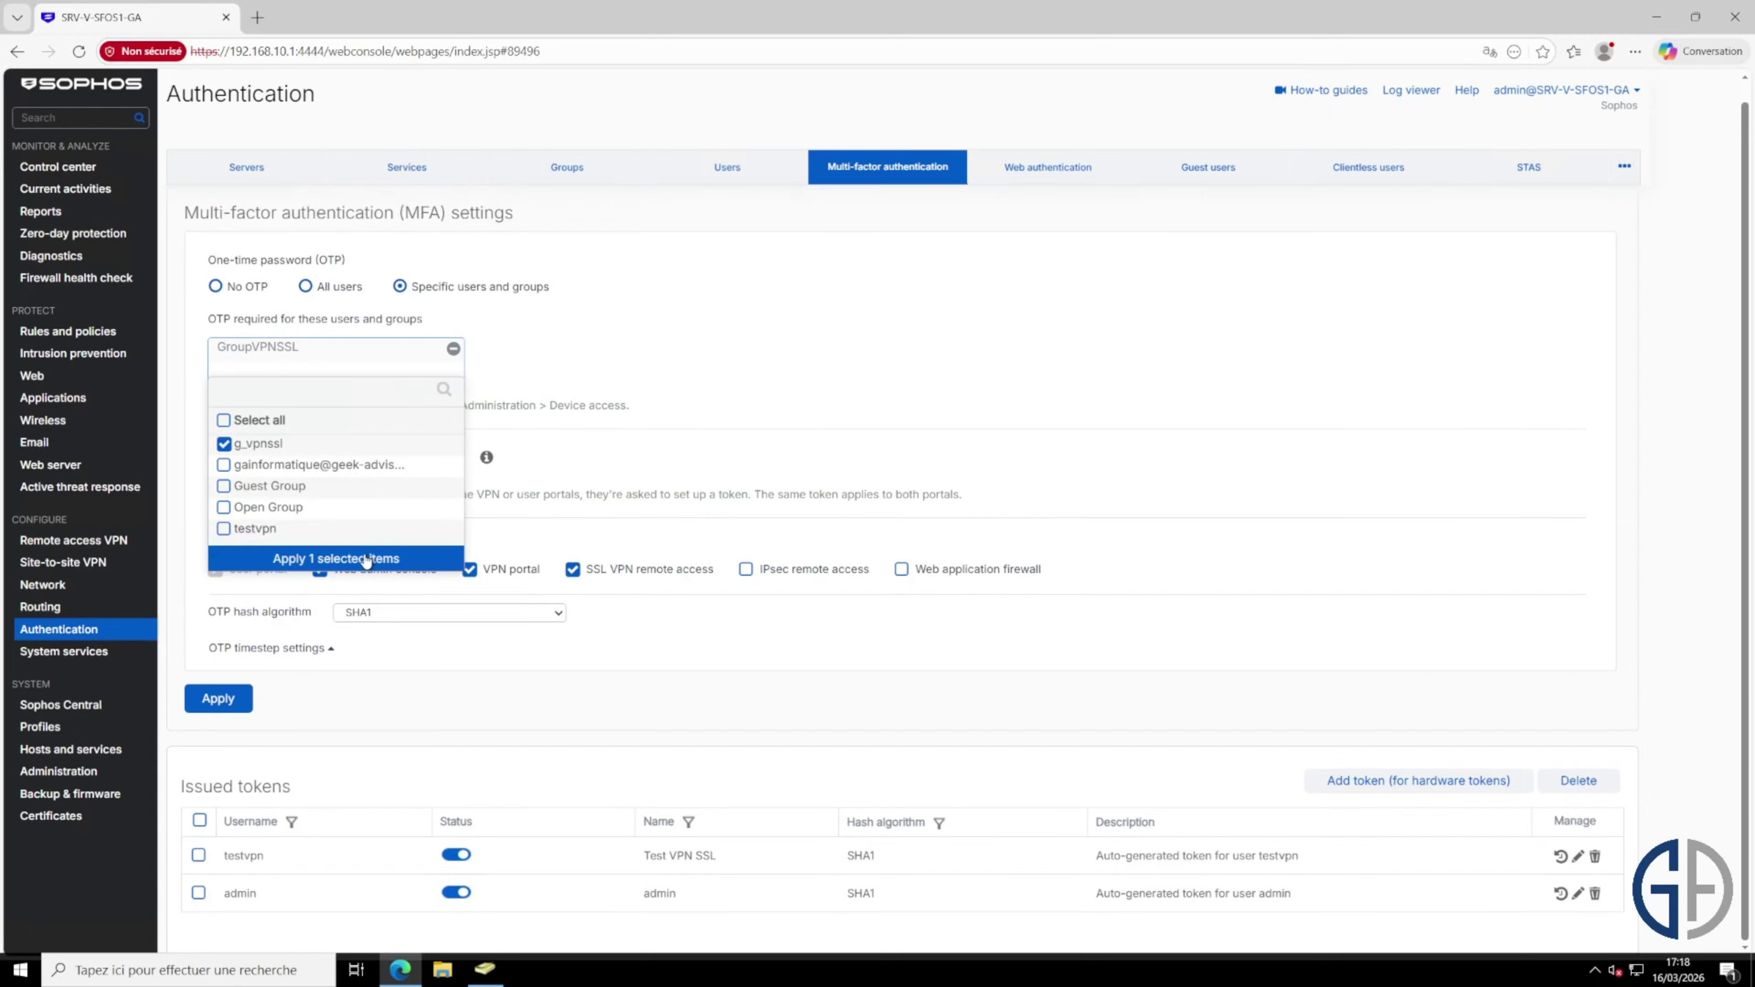
left_click(368, 550)
left_click(228, 729)
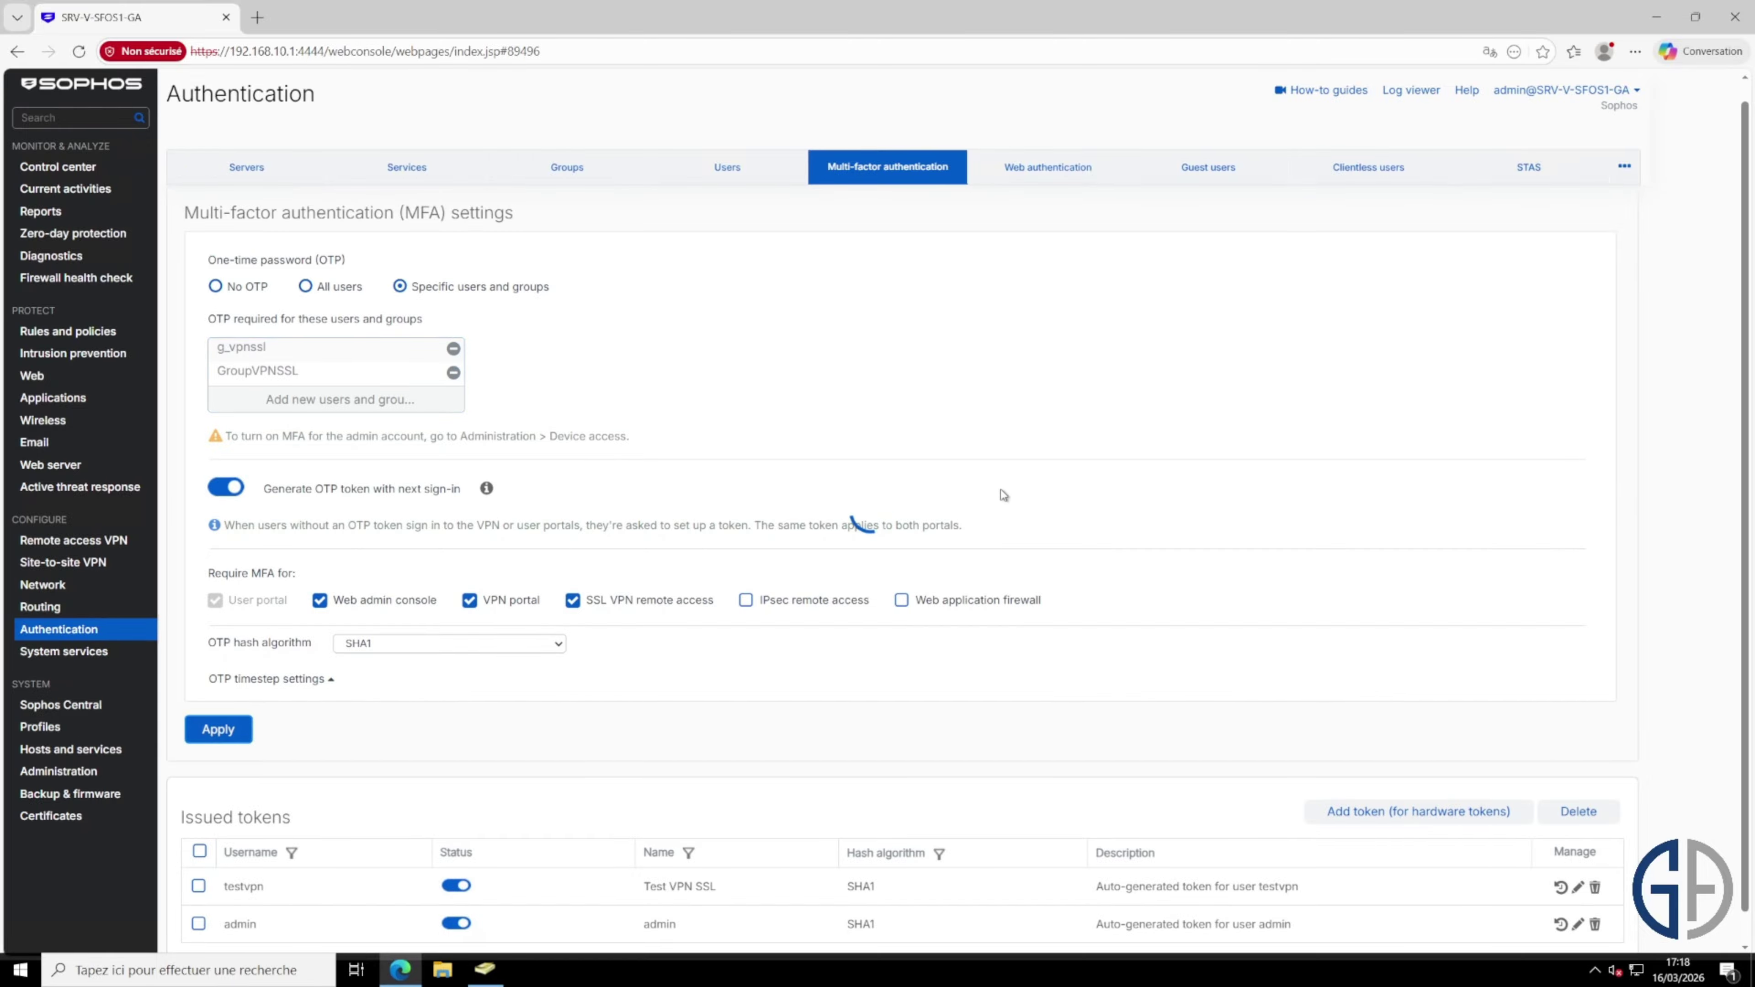
scroll(1034, 469, "down", 1)
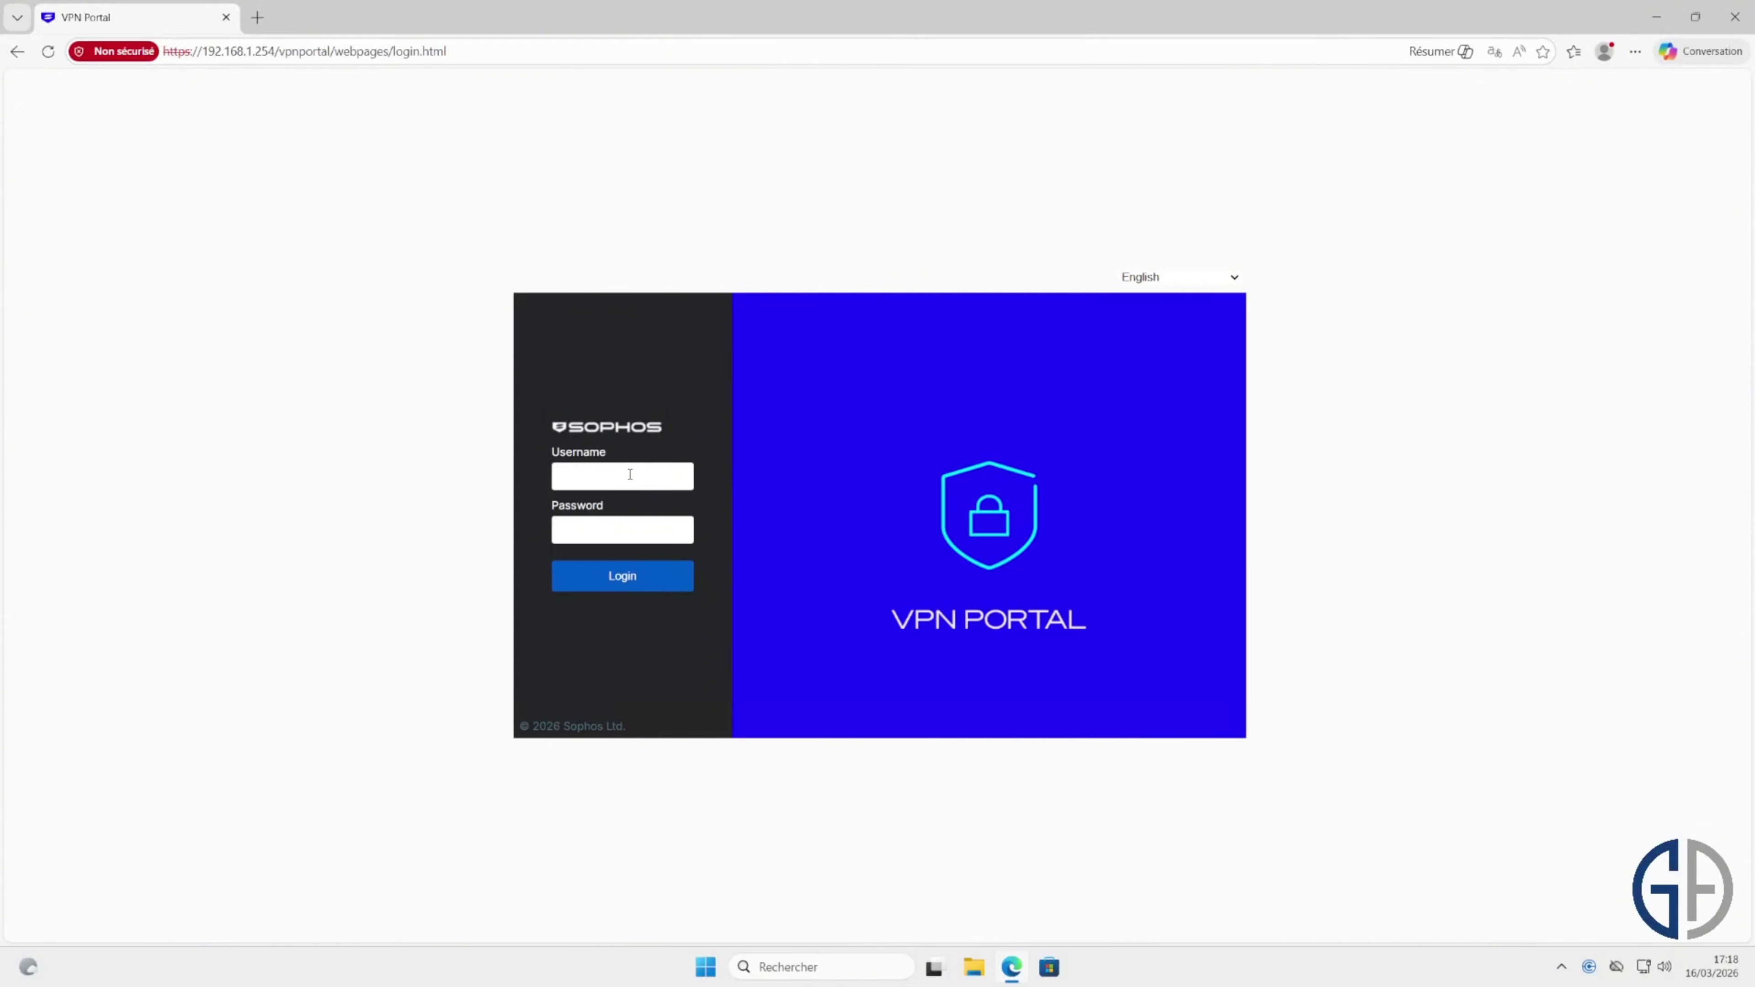
Step: Log into the VPN portal as the AD user, view the generated OTP QR code, and proceed to login
left_click(630, 474)
type("gainformatique")
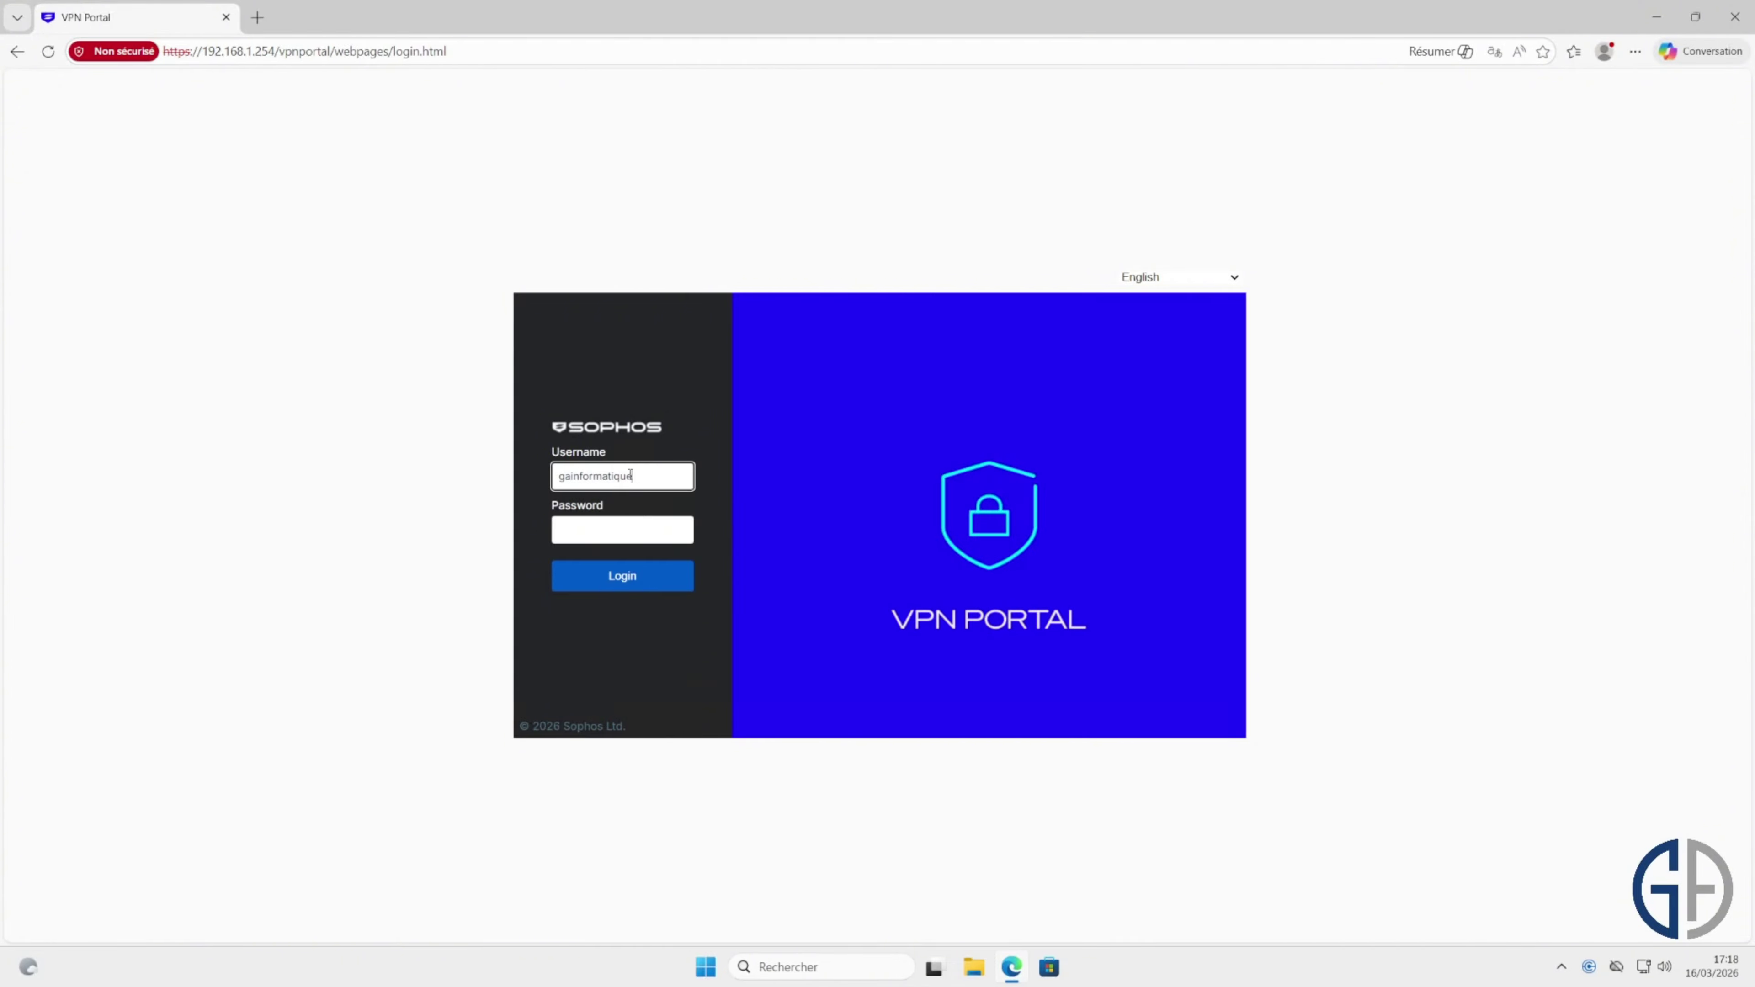
key("Tab")
type("••••••••••")
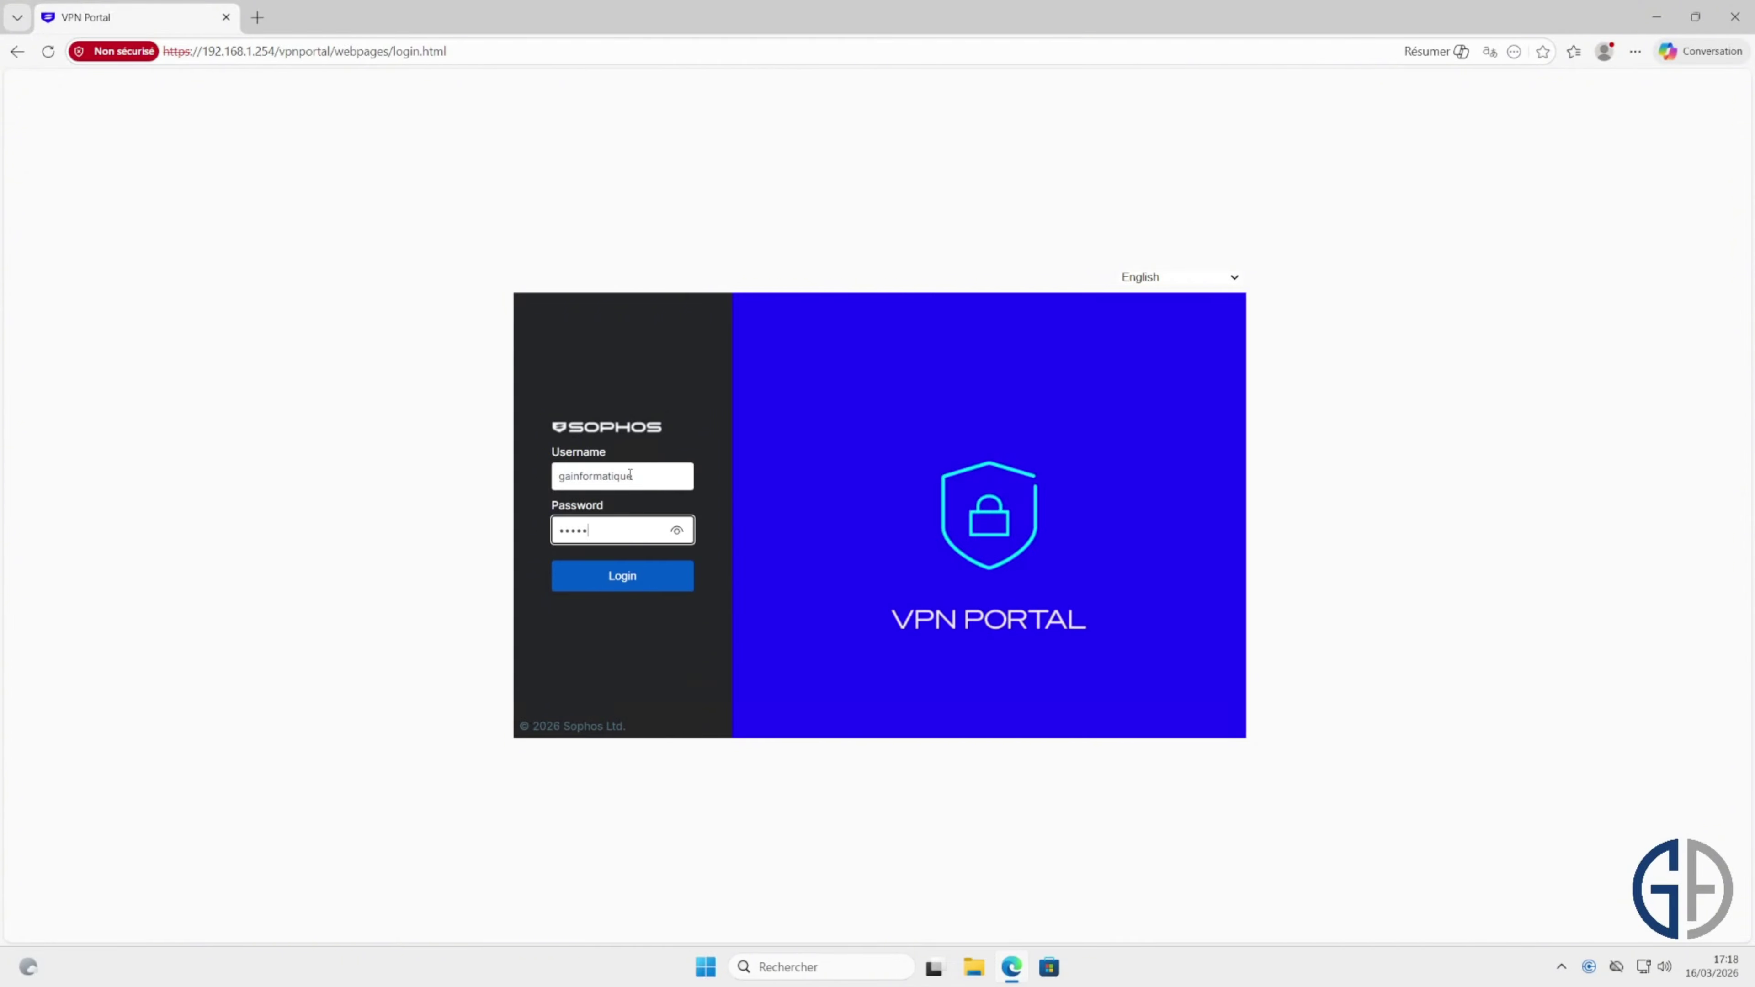
key("Return")
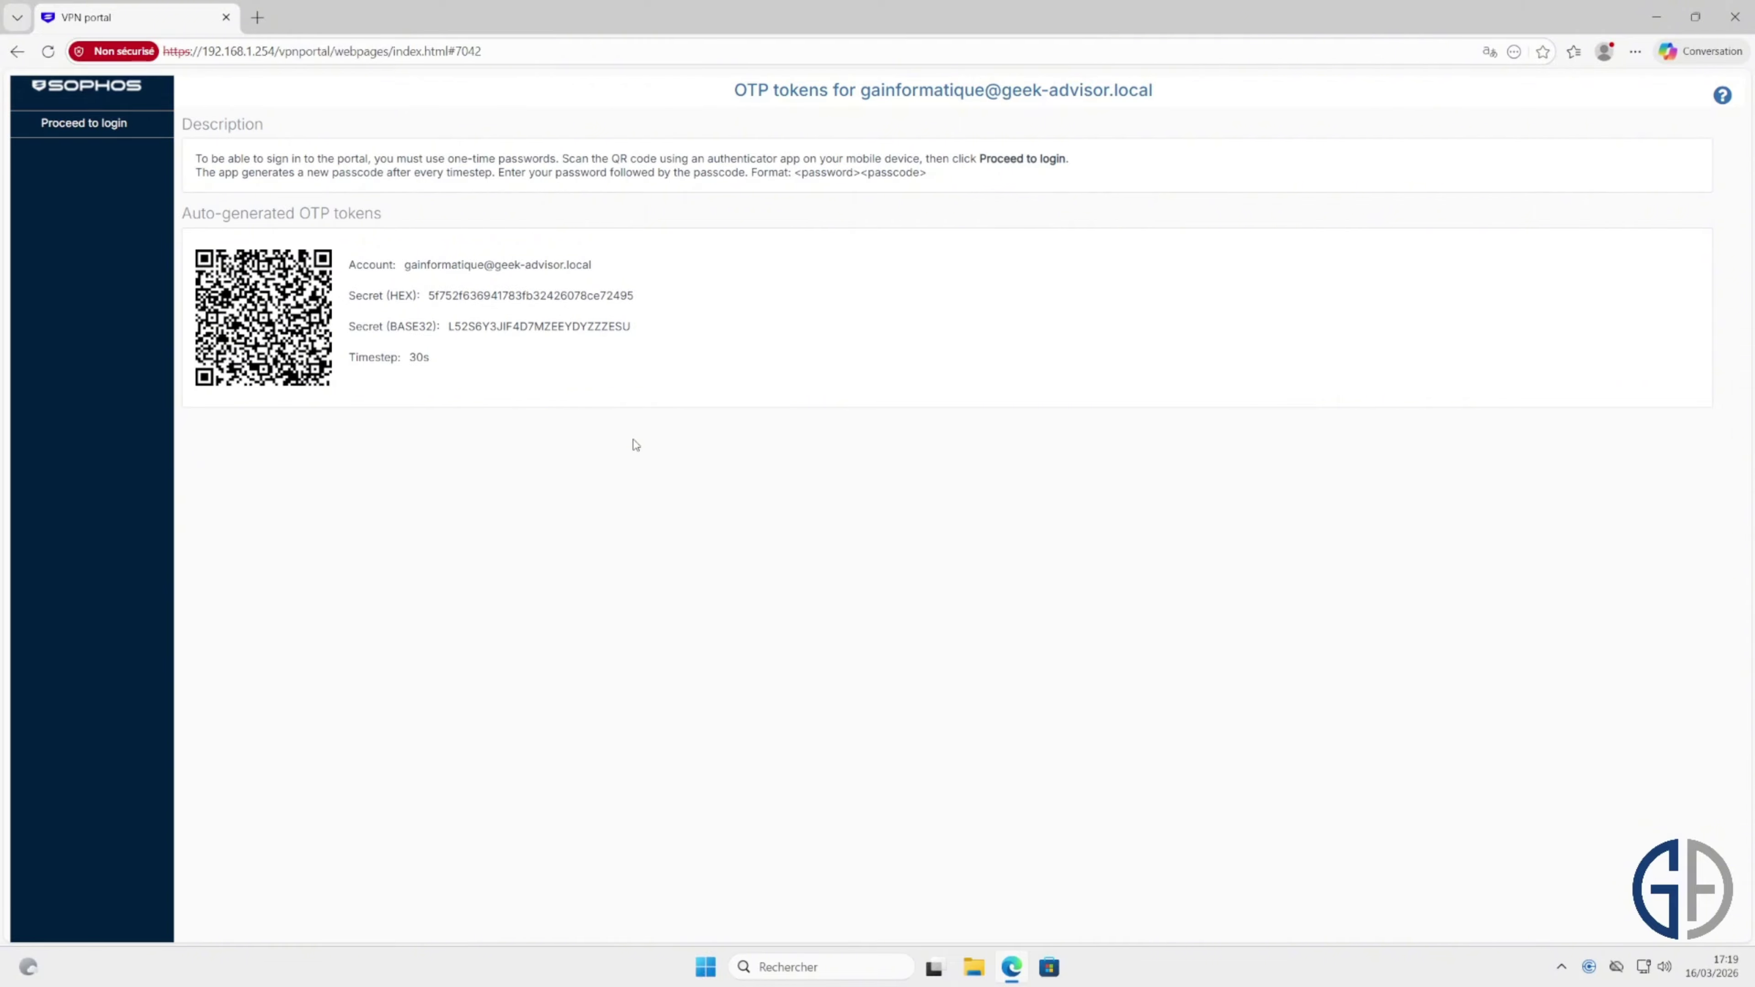
left_click(97, 122)
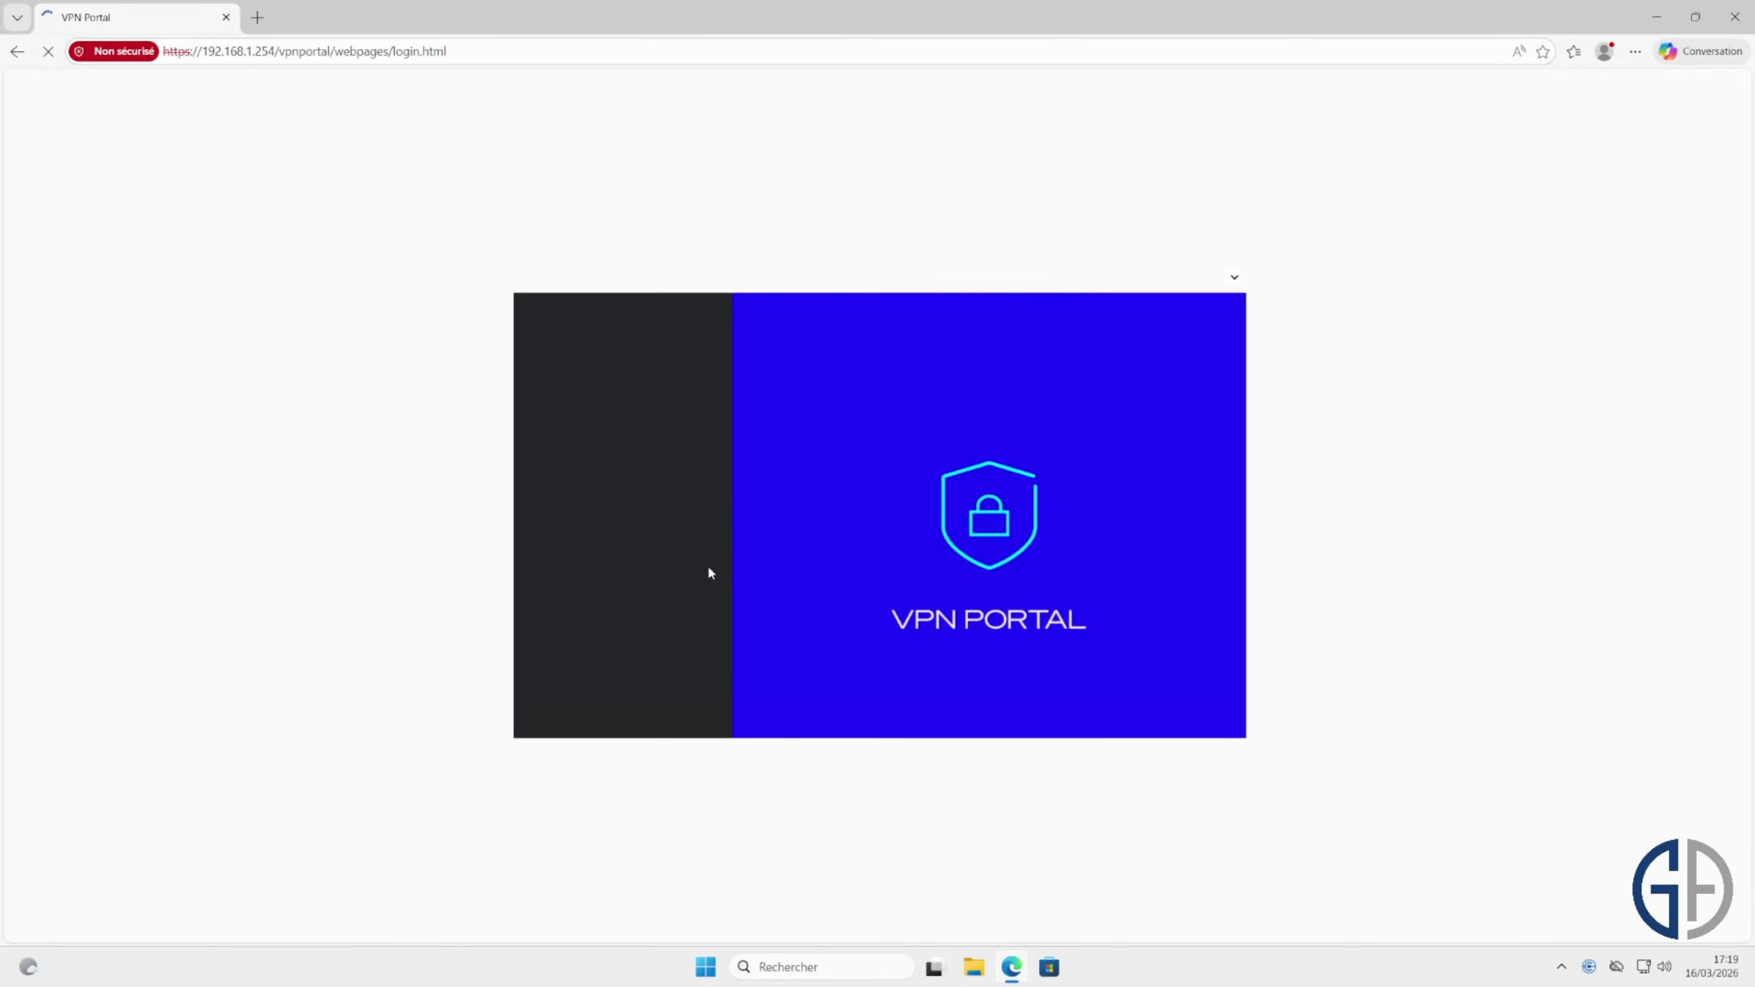
Step: Sign into the VPN portal as the AD user, entering the password plus authenticator OTP passcode
left_click(674, 468)
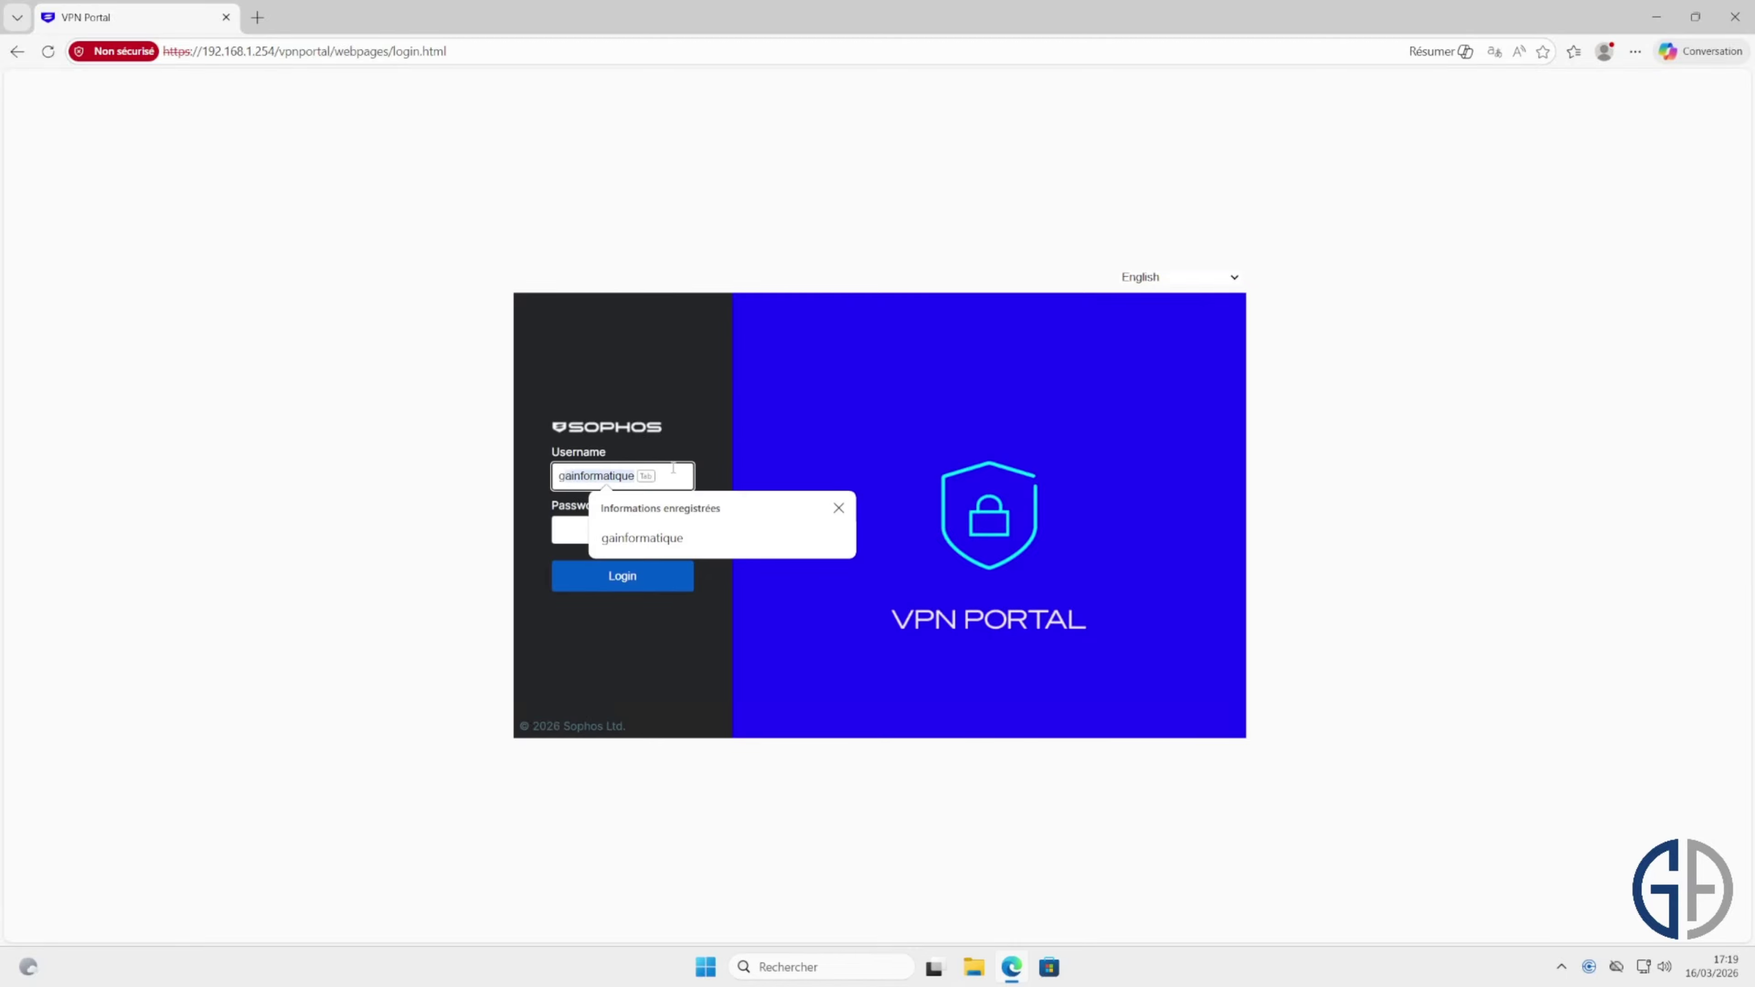
type("gainformatique")
key("Tab")
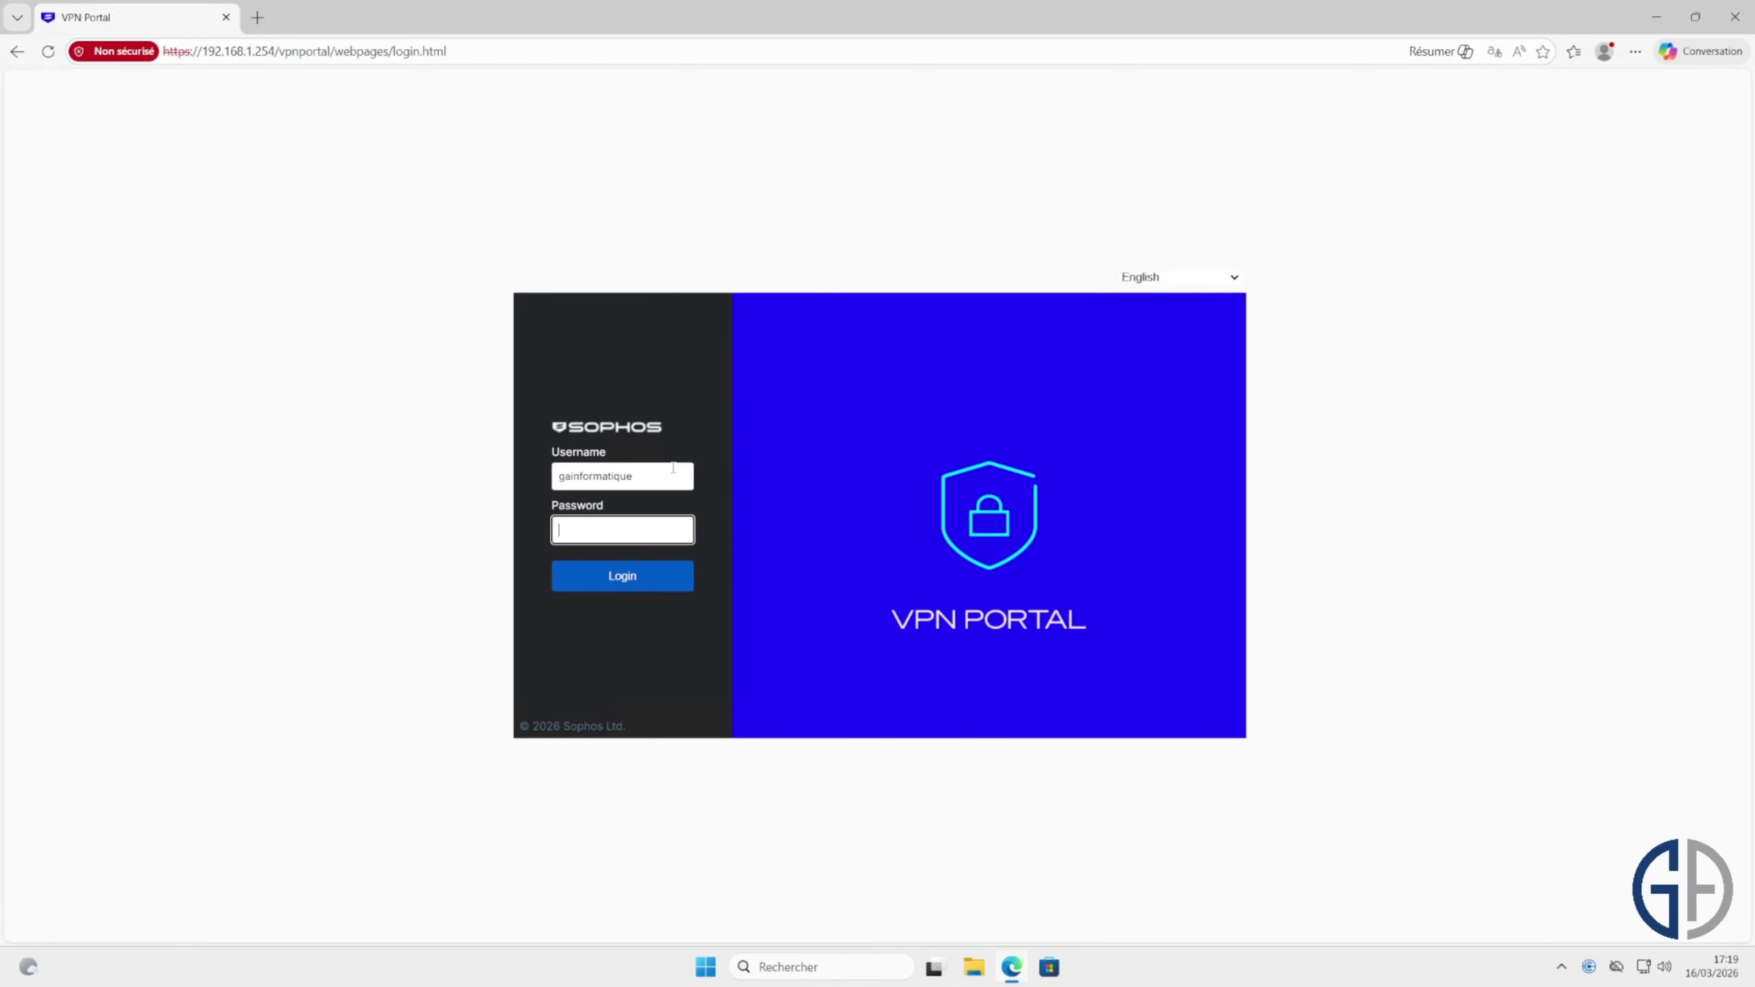
type("***********")
key("Return")
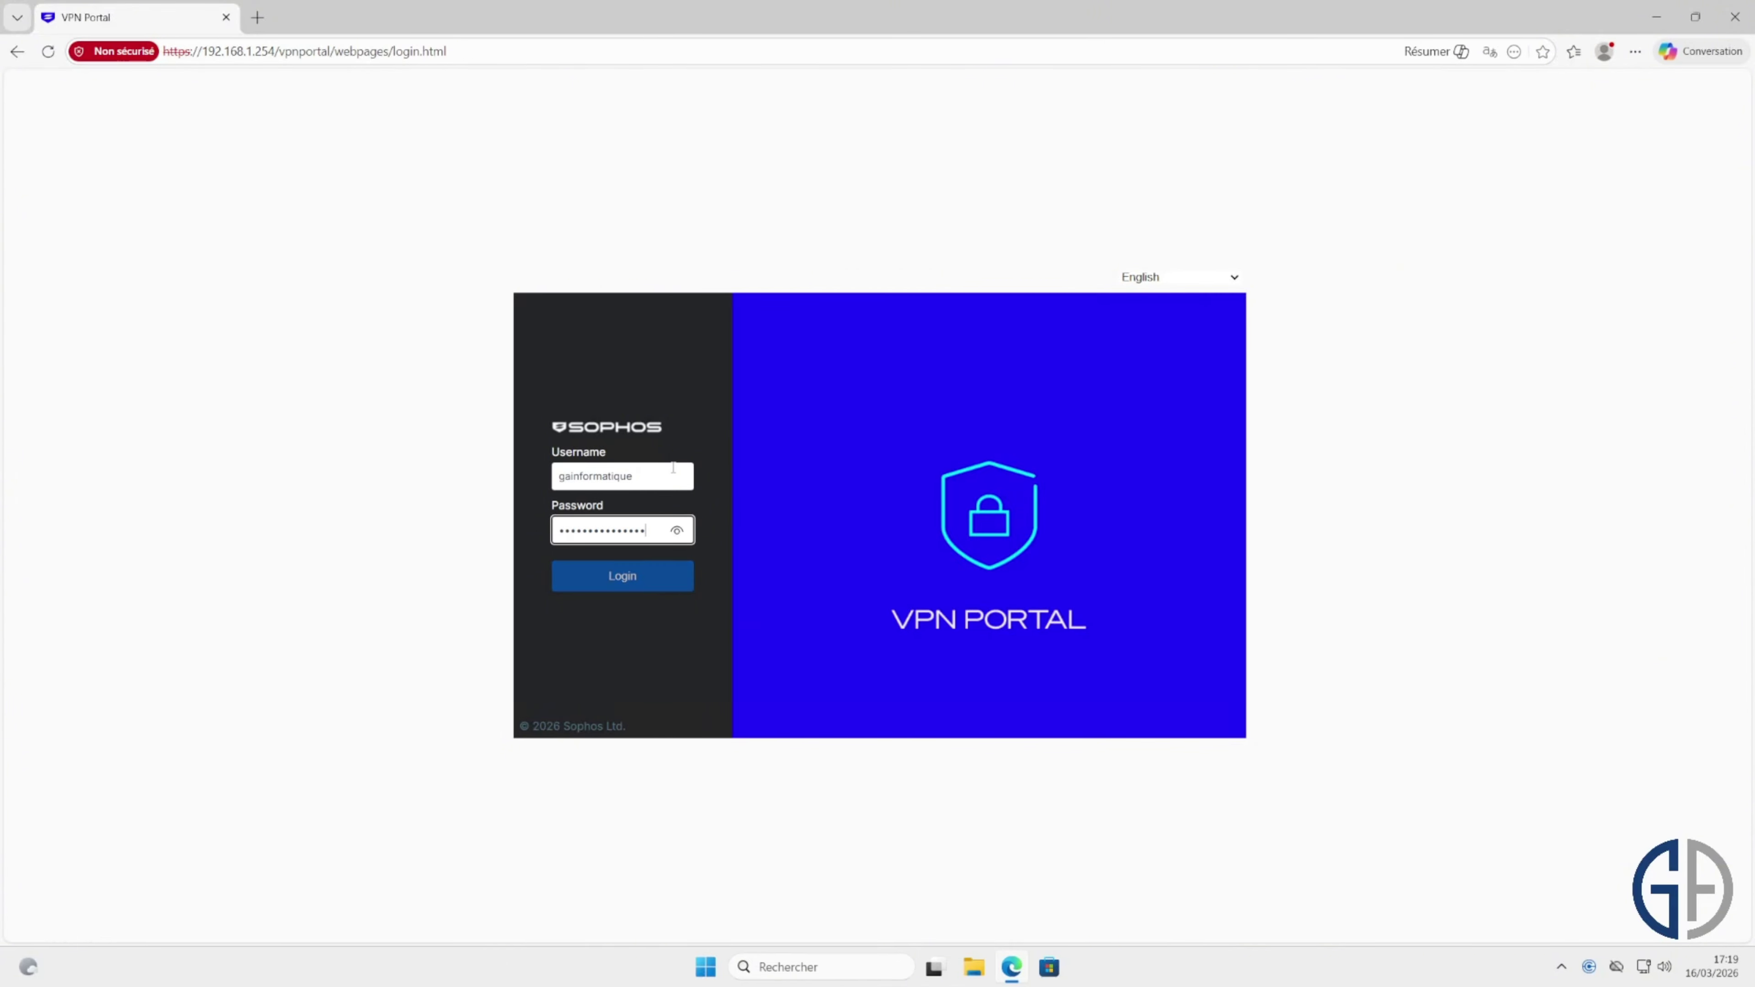